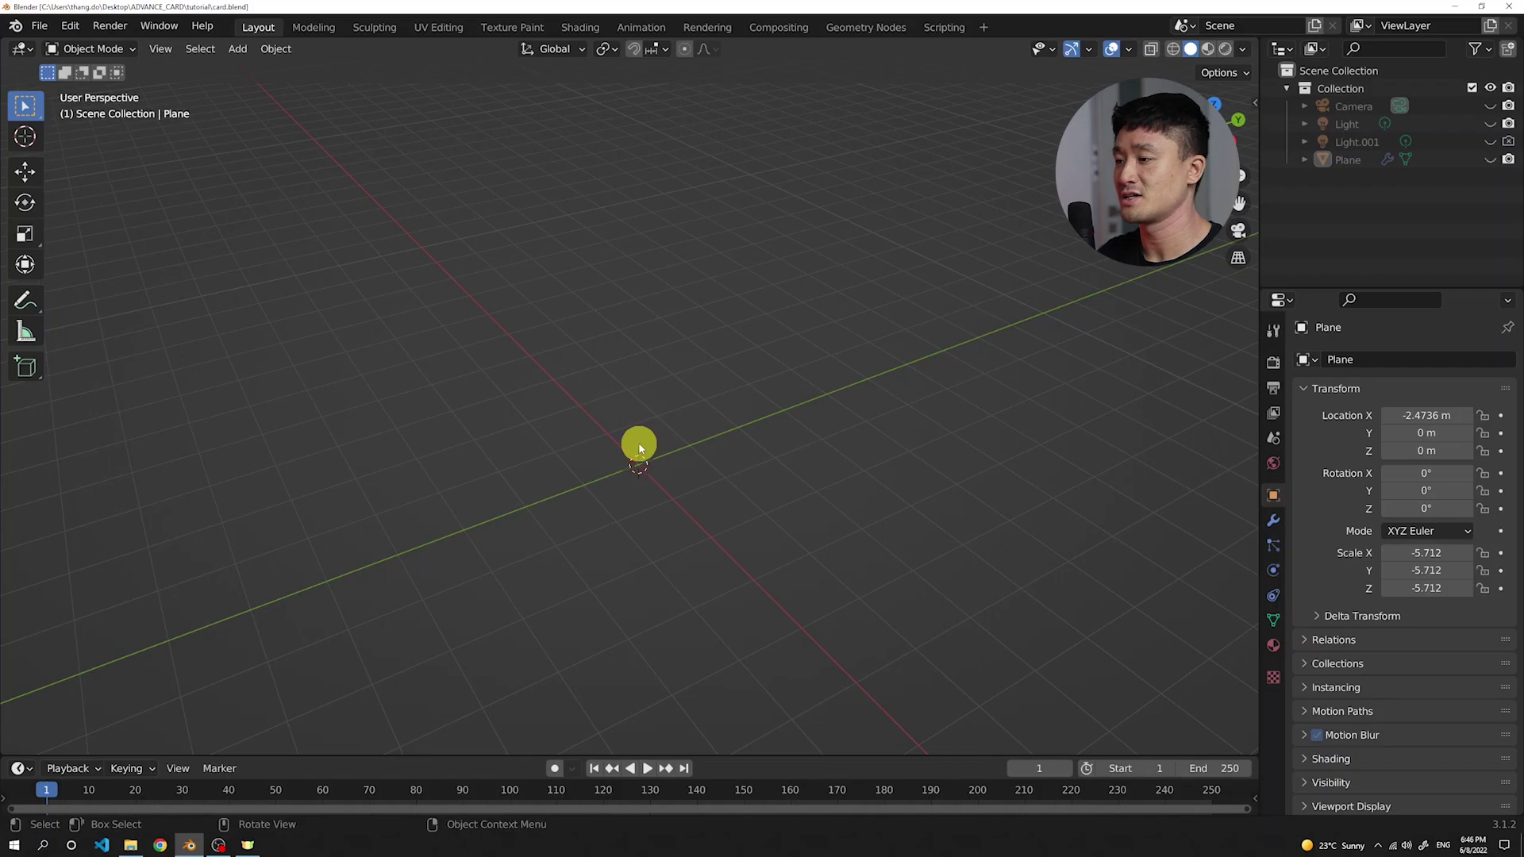
- Add a cylinder and flatten its mesh along Z into a thin disc
key(shift+a)
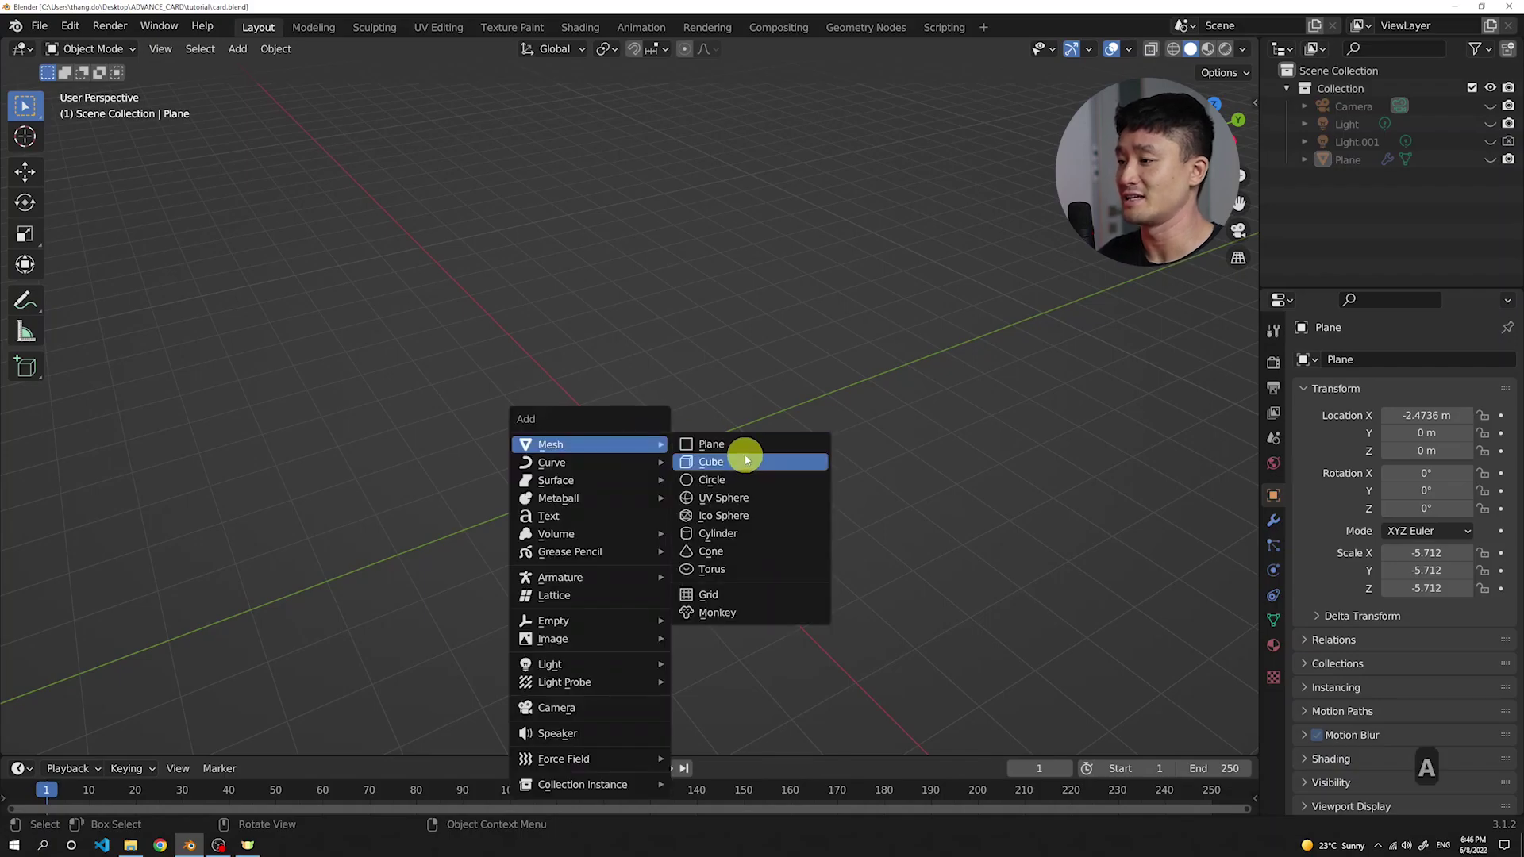
click(731, 533)
key(Tab)
middle_drag(731, 411, 926, 368)
key(s)
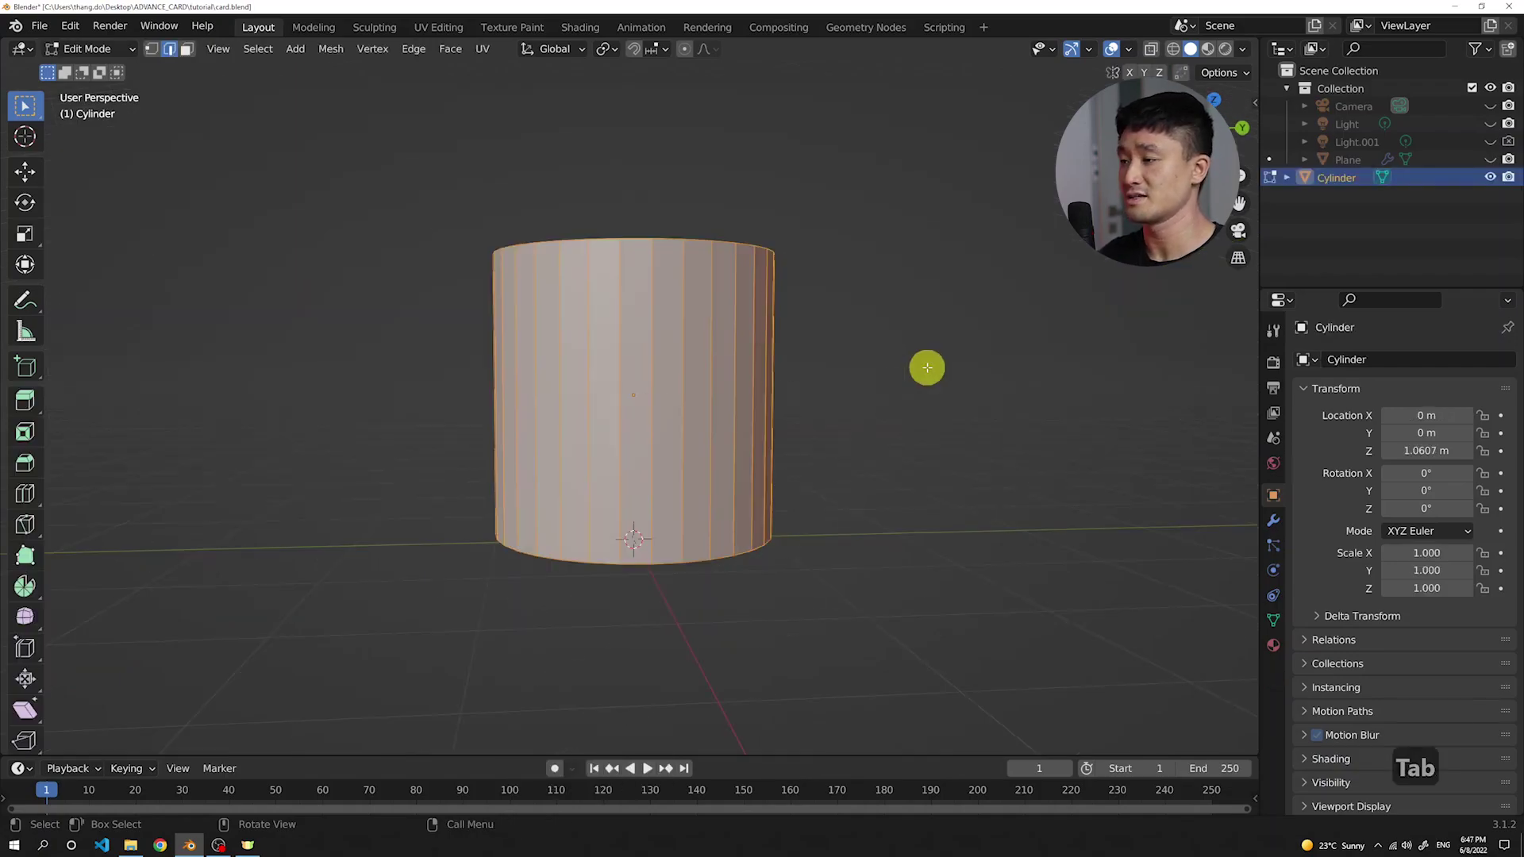
key(z)
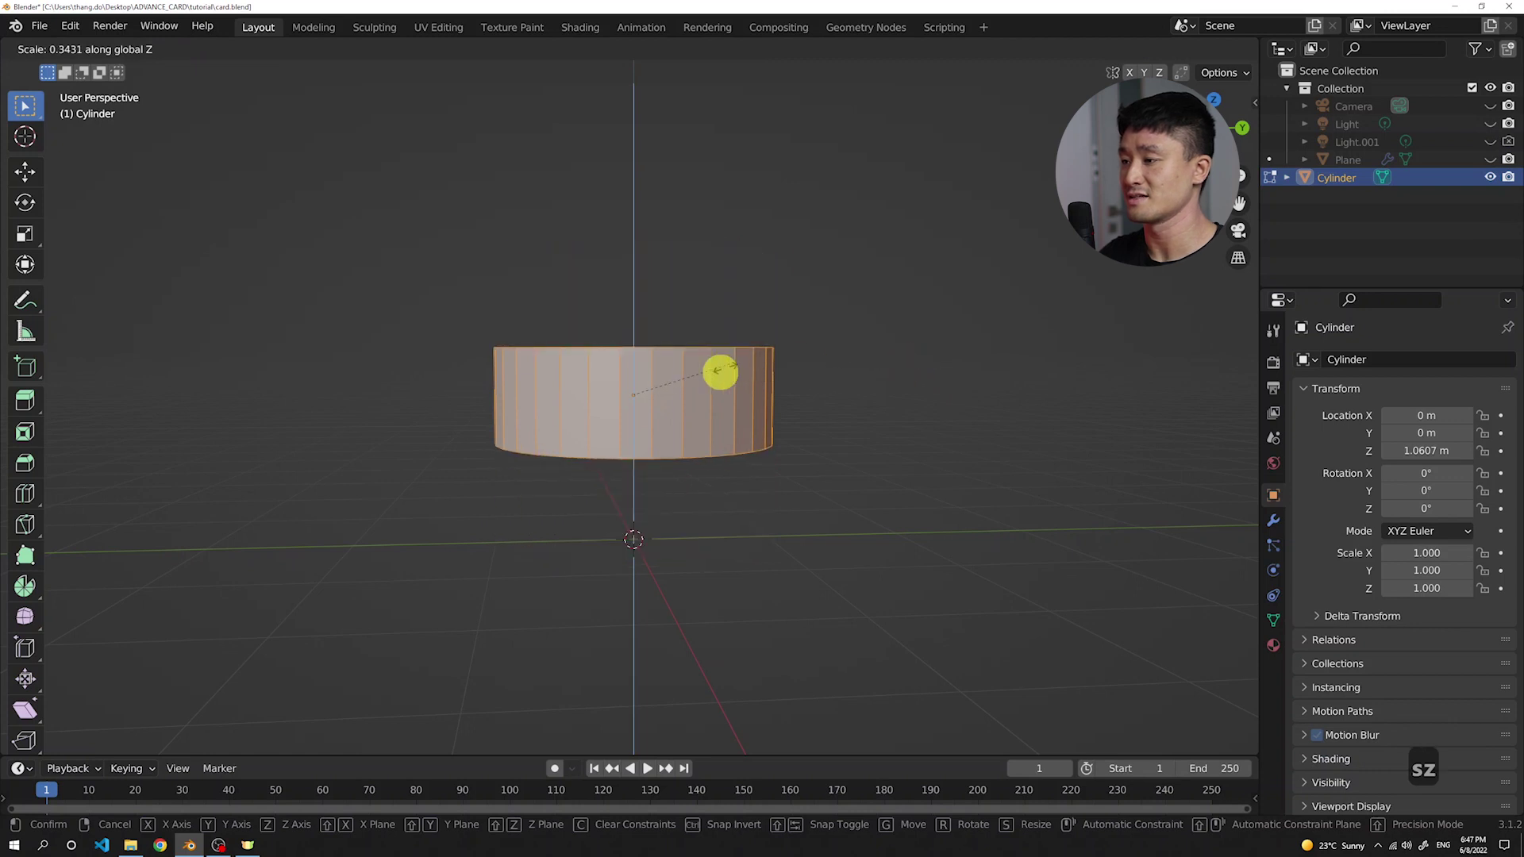
click(663, 392)
- In camera view, widen the disc evenly and lower it along Z
key(KP_0)
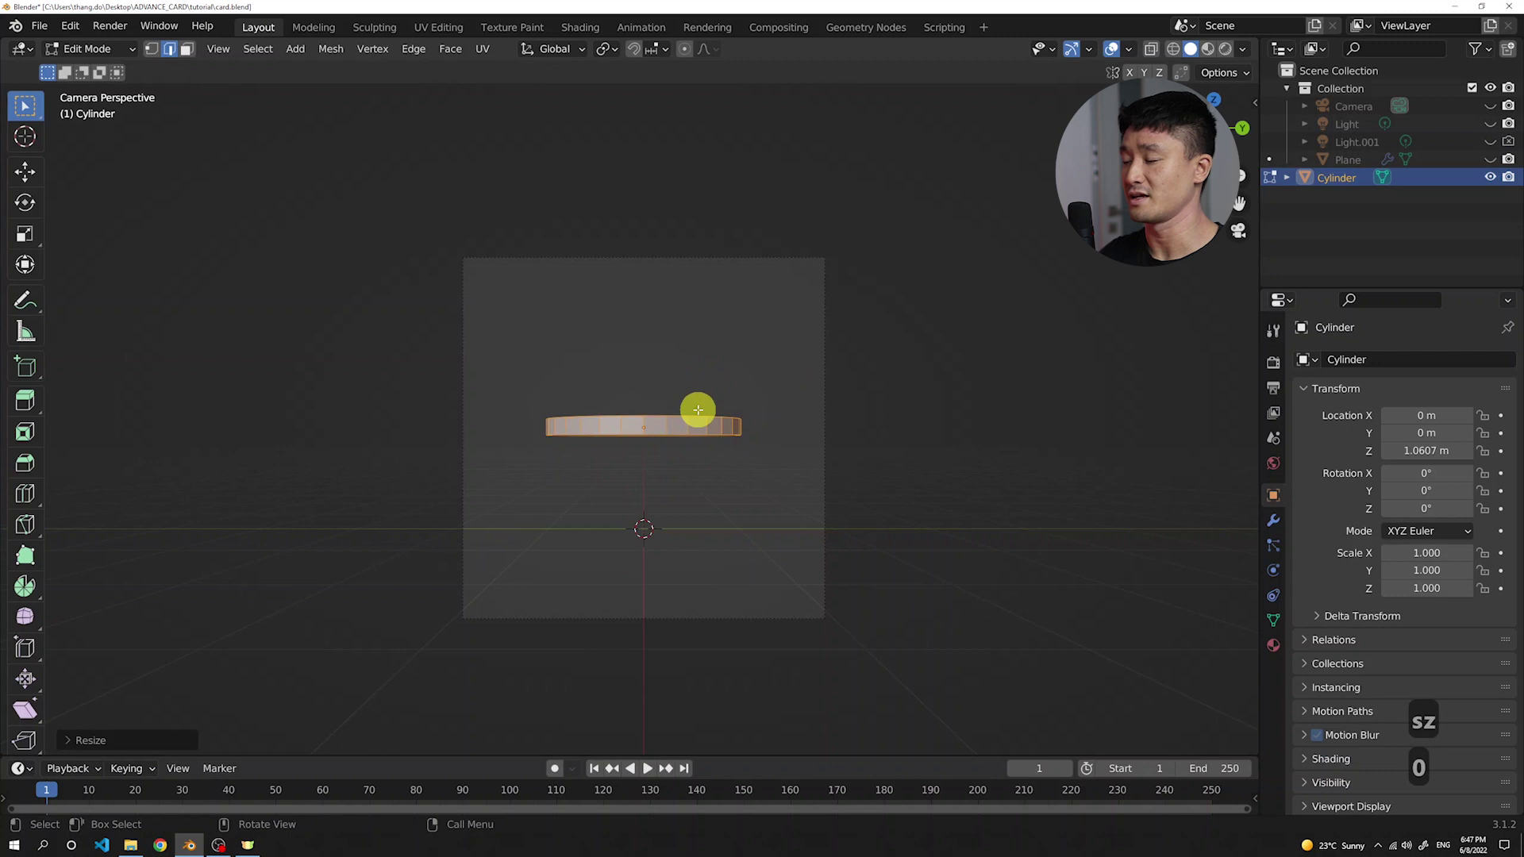
key(s)
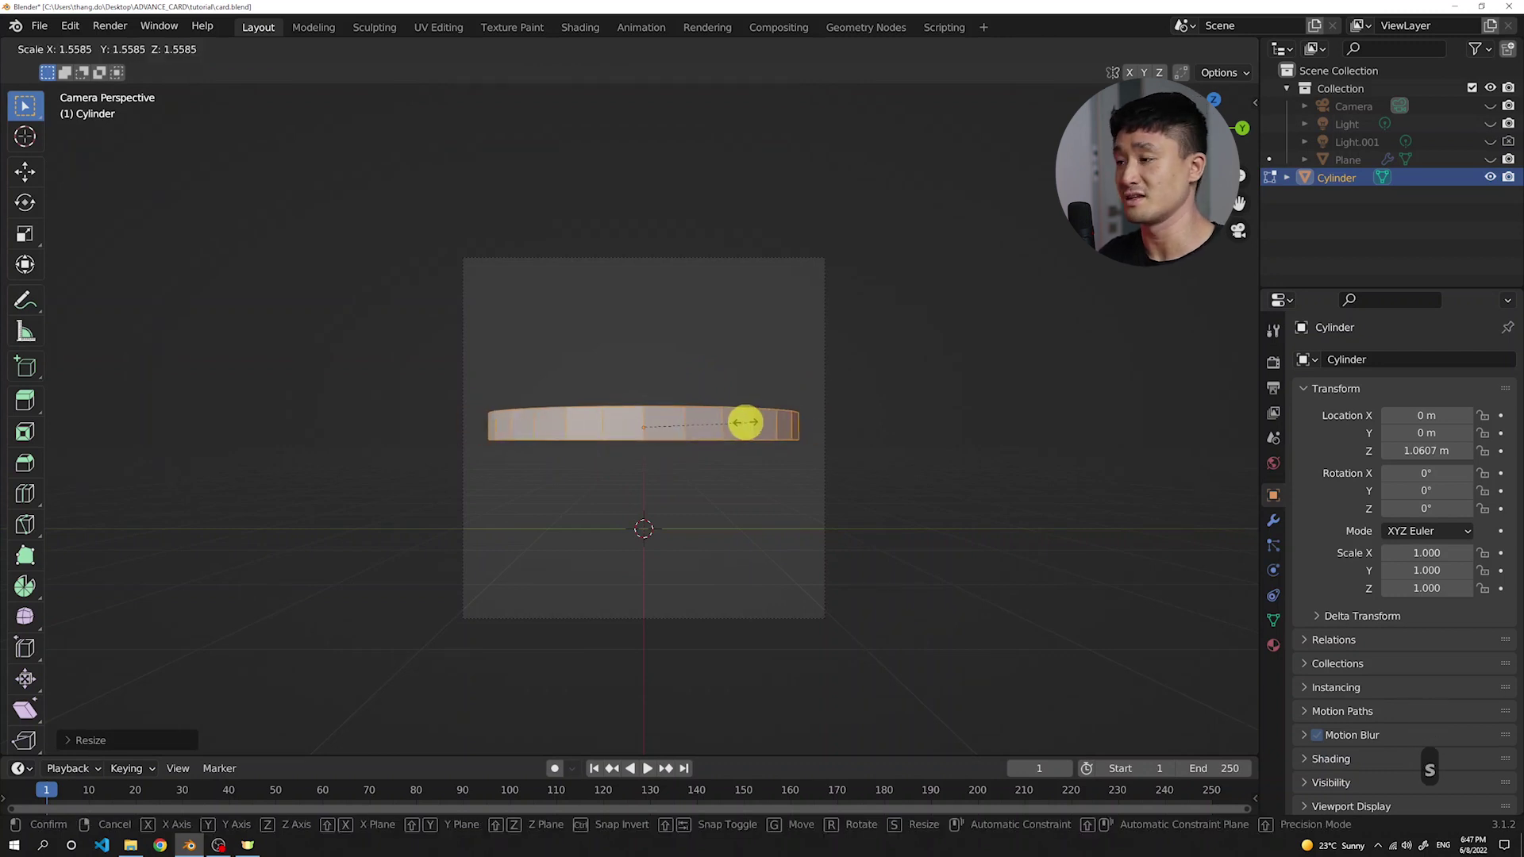
click(745, 422)
key(g)
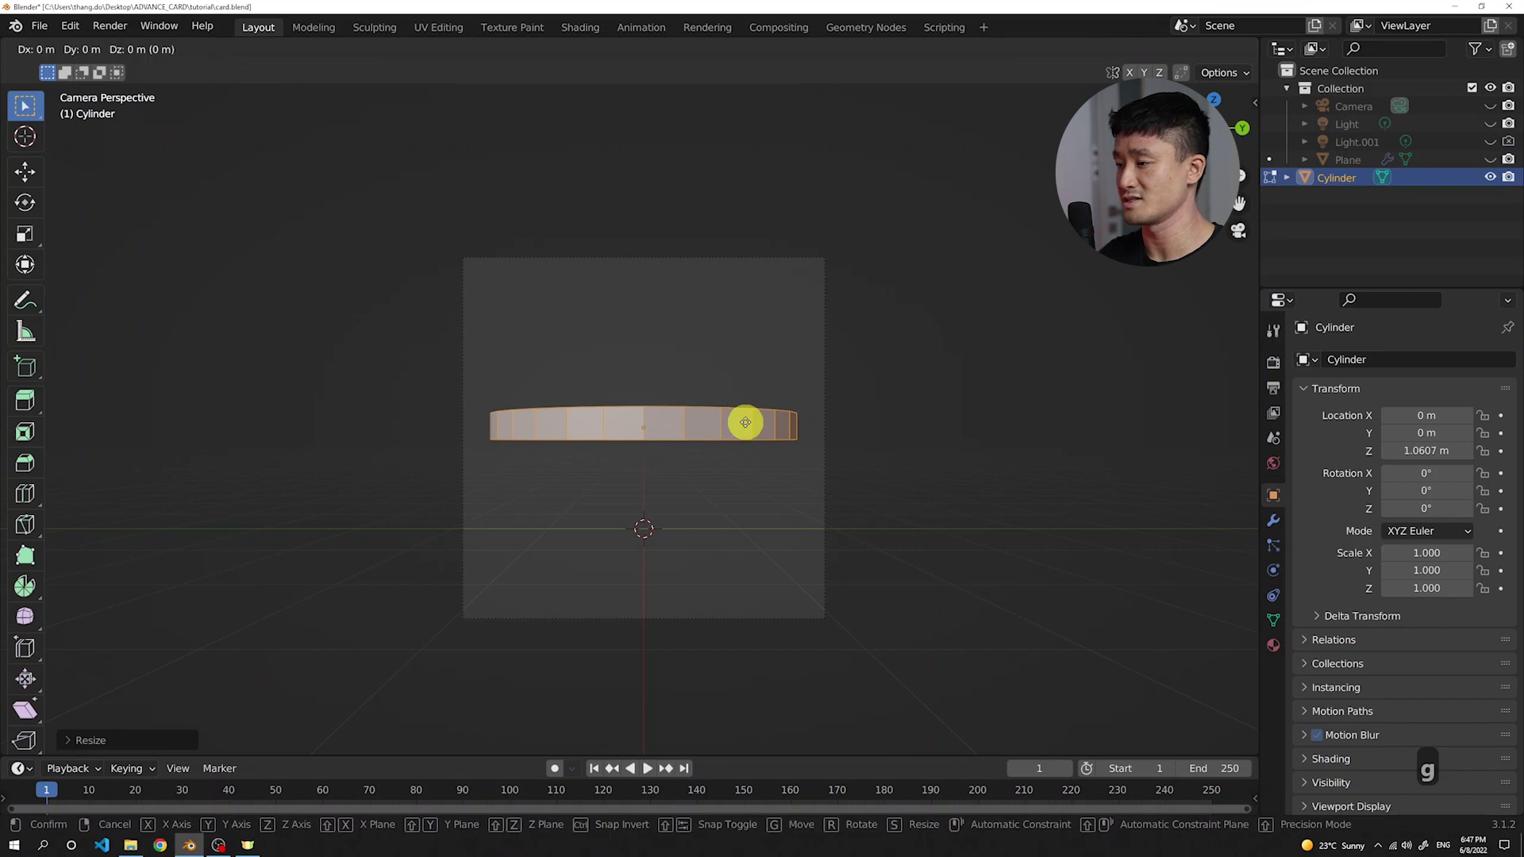
key(z)
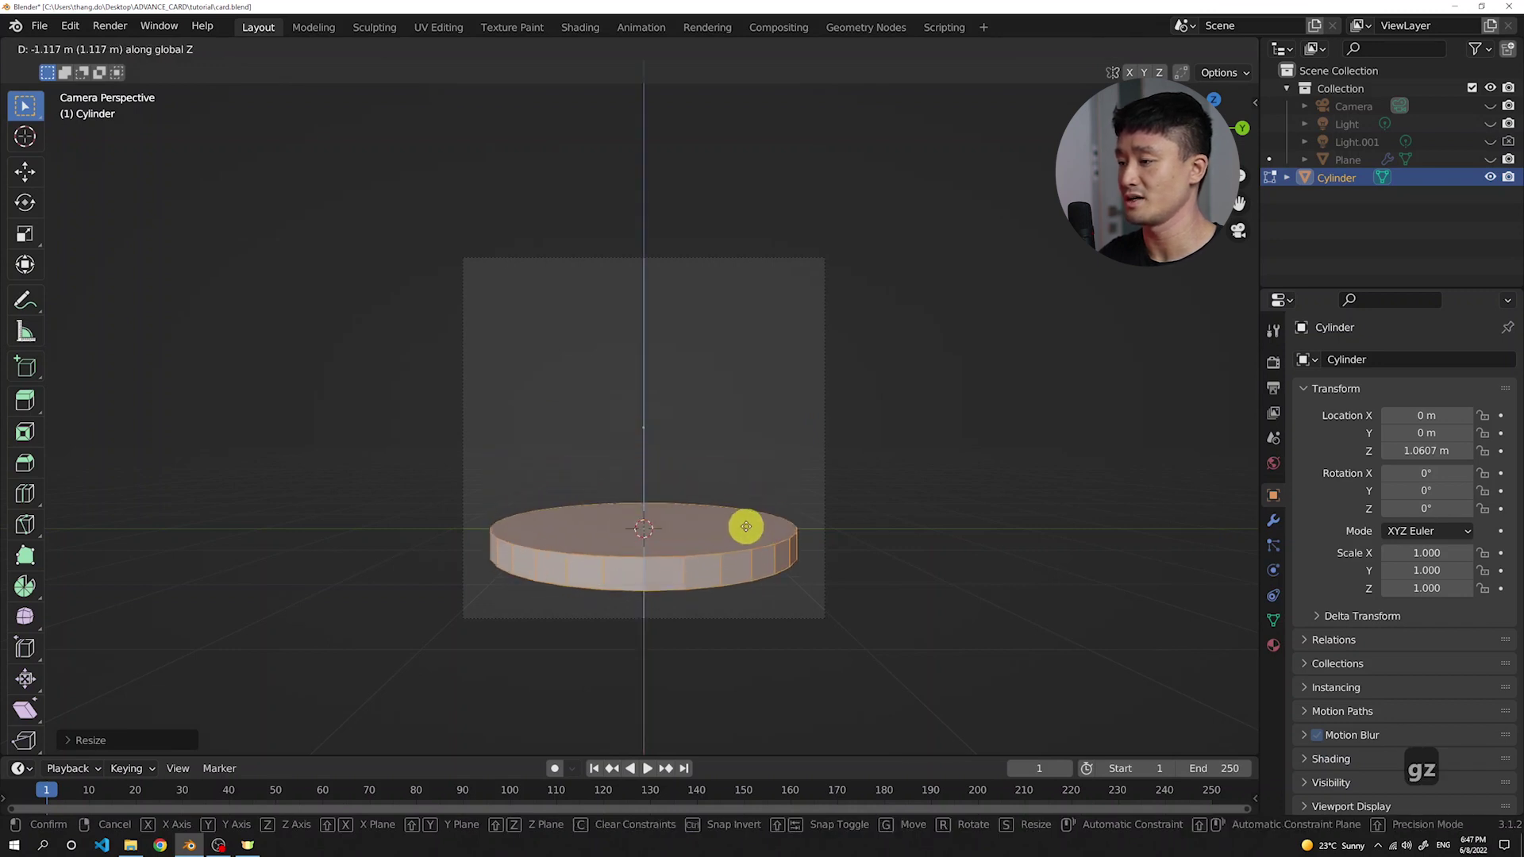
click(746, 526)
- From the front view, lower the disc along Z to rest on the floor line
key(KP_1)
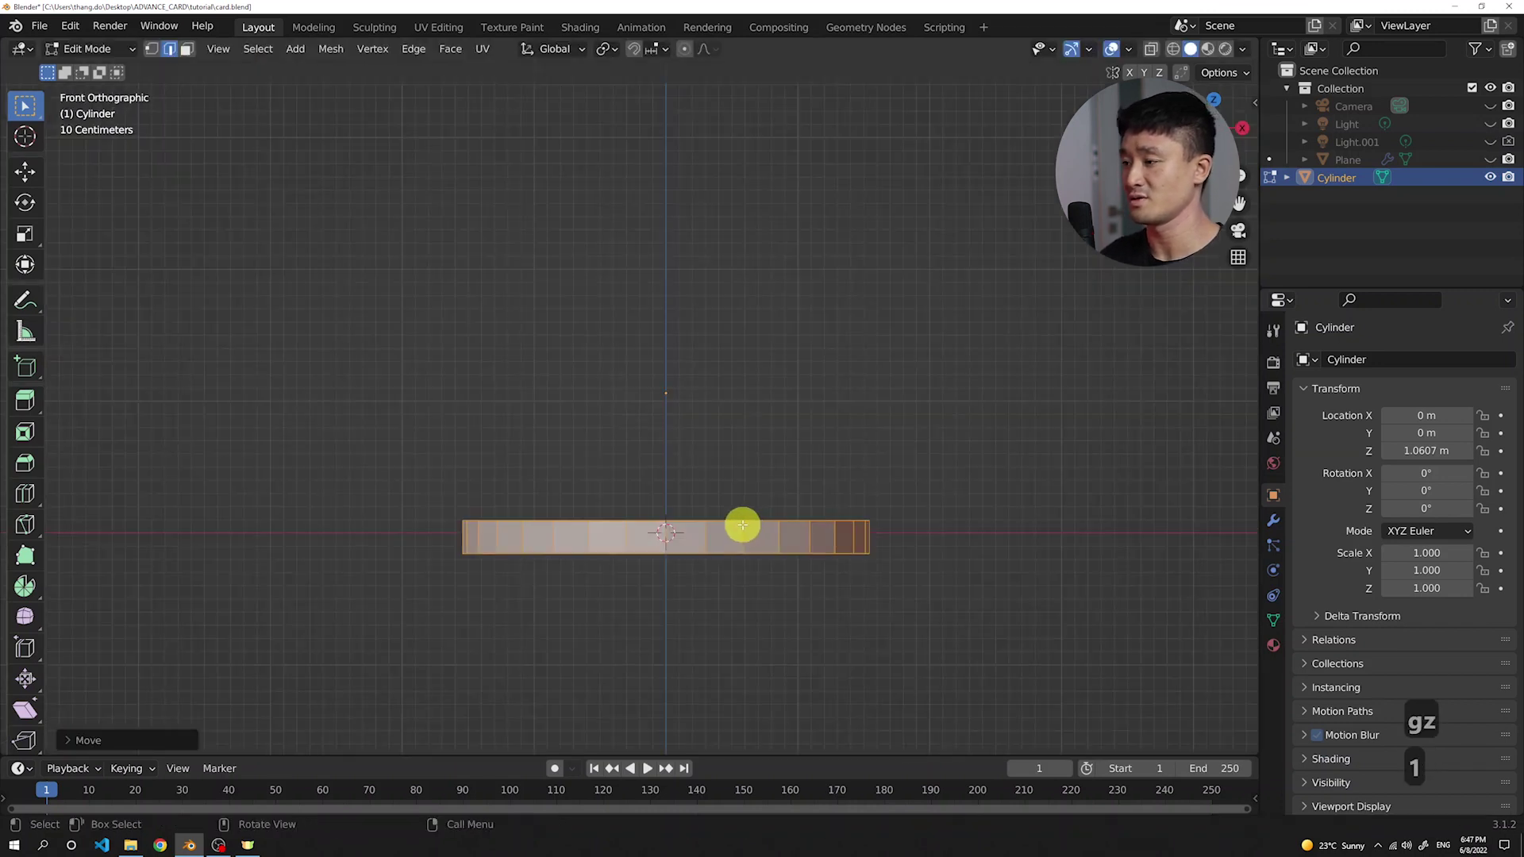
key(g)
key(z)
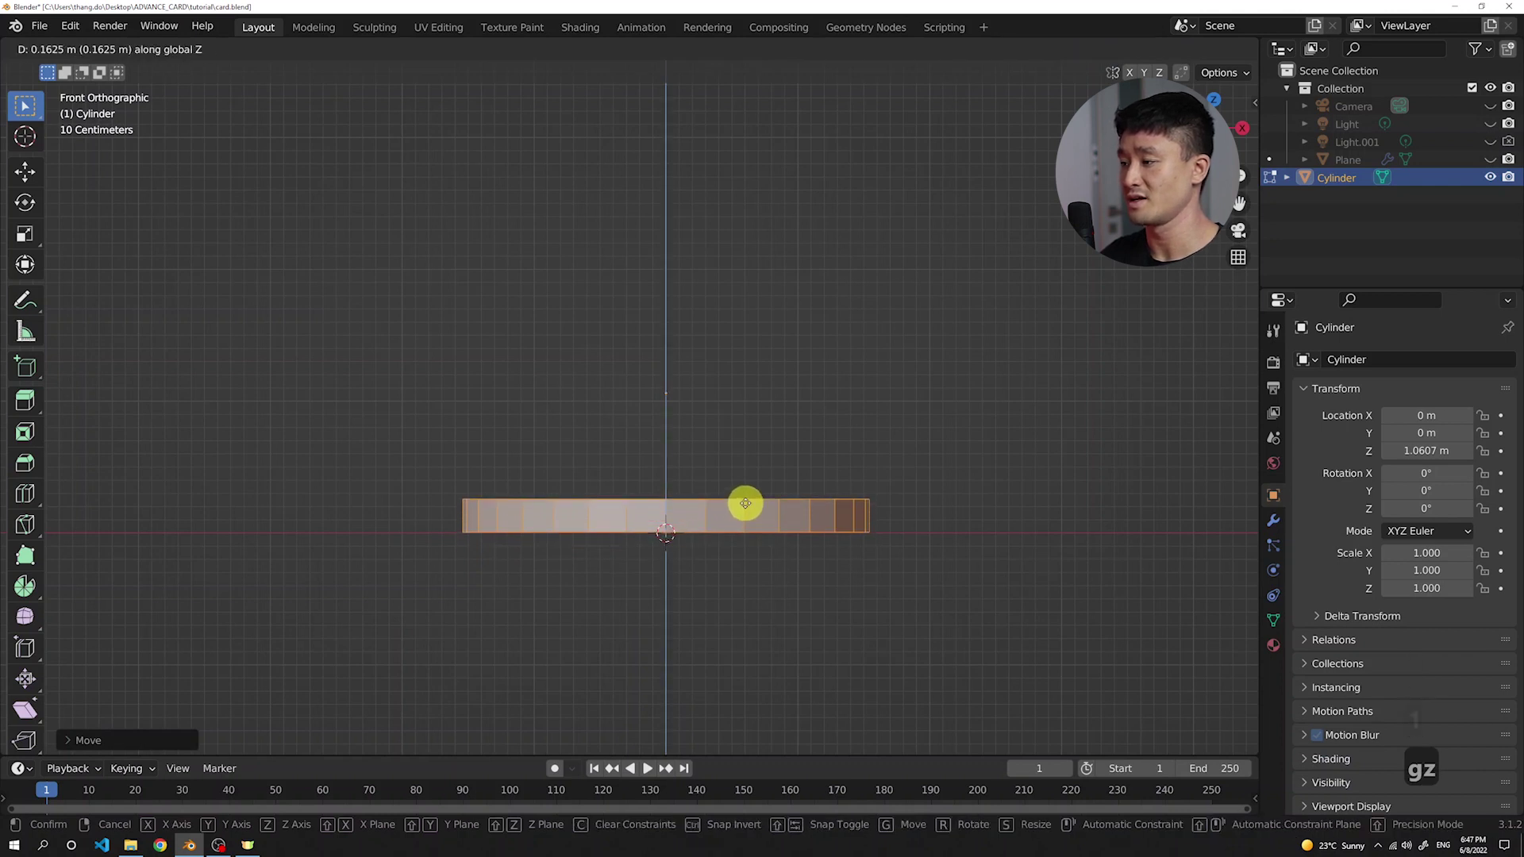
click(705, 542)
scroll(327, 545, up, 3)
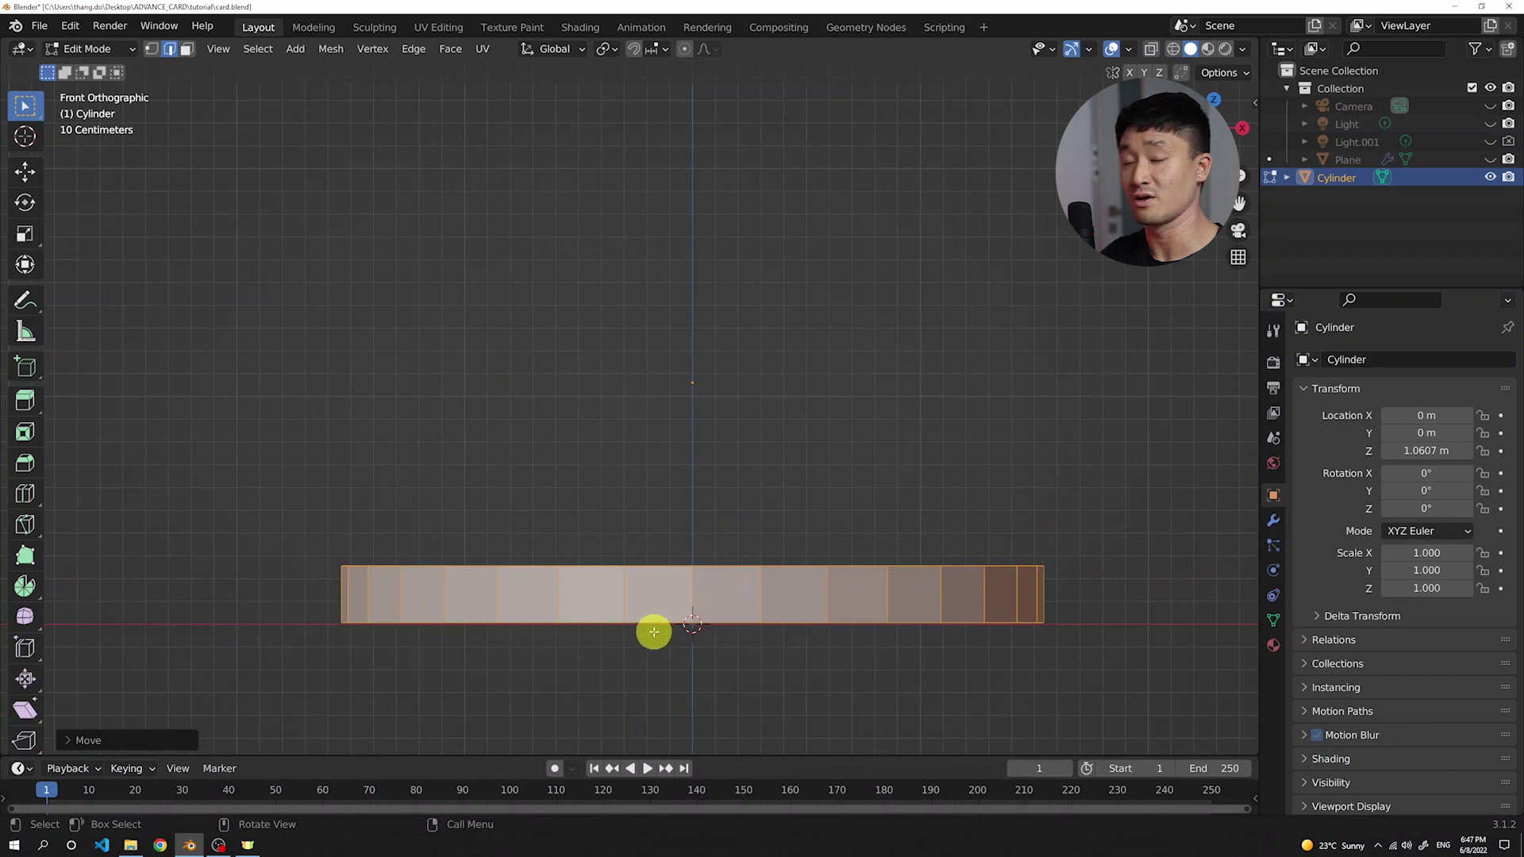
scroll(729, 548, down, 1)
- In face-select mode, select the disc's top face and view it from above
key(KP_0)
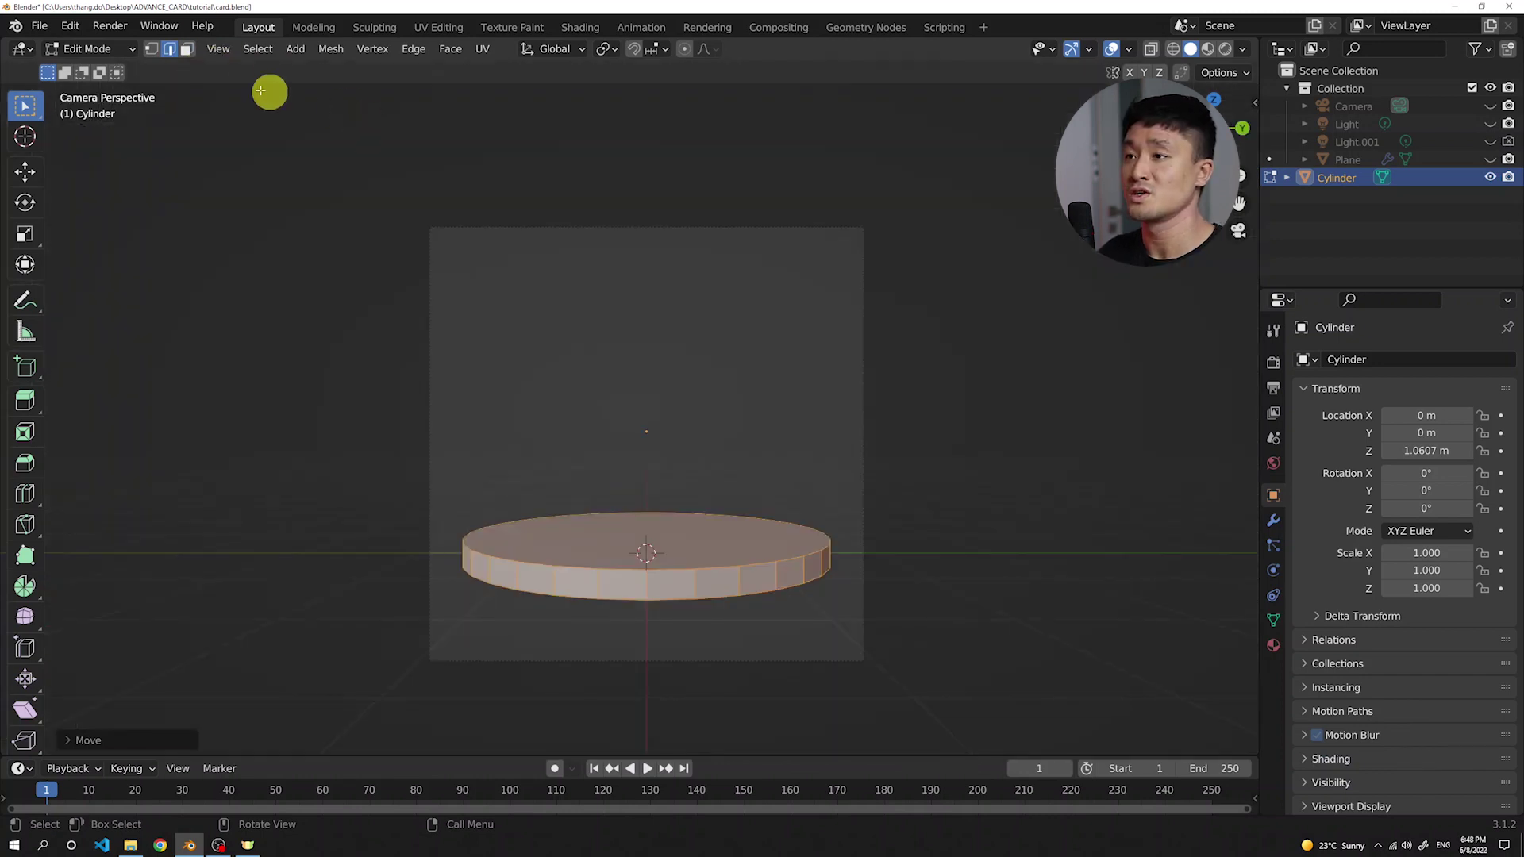
click(188, 50)
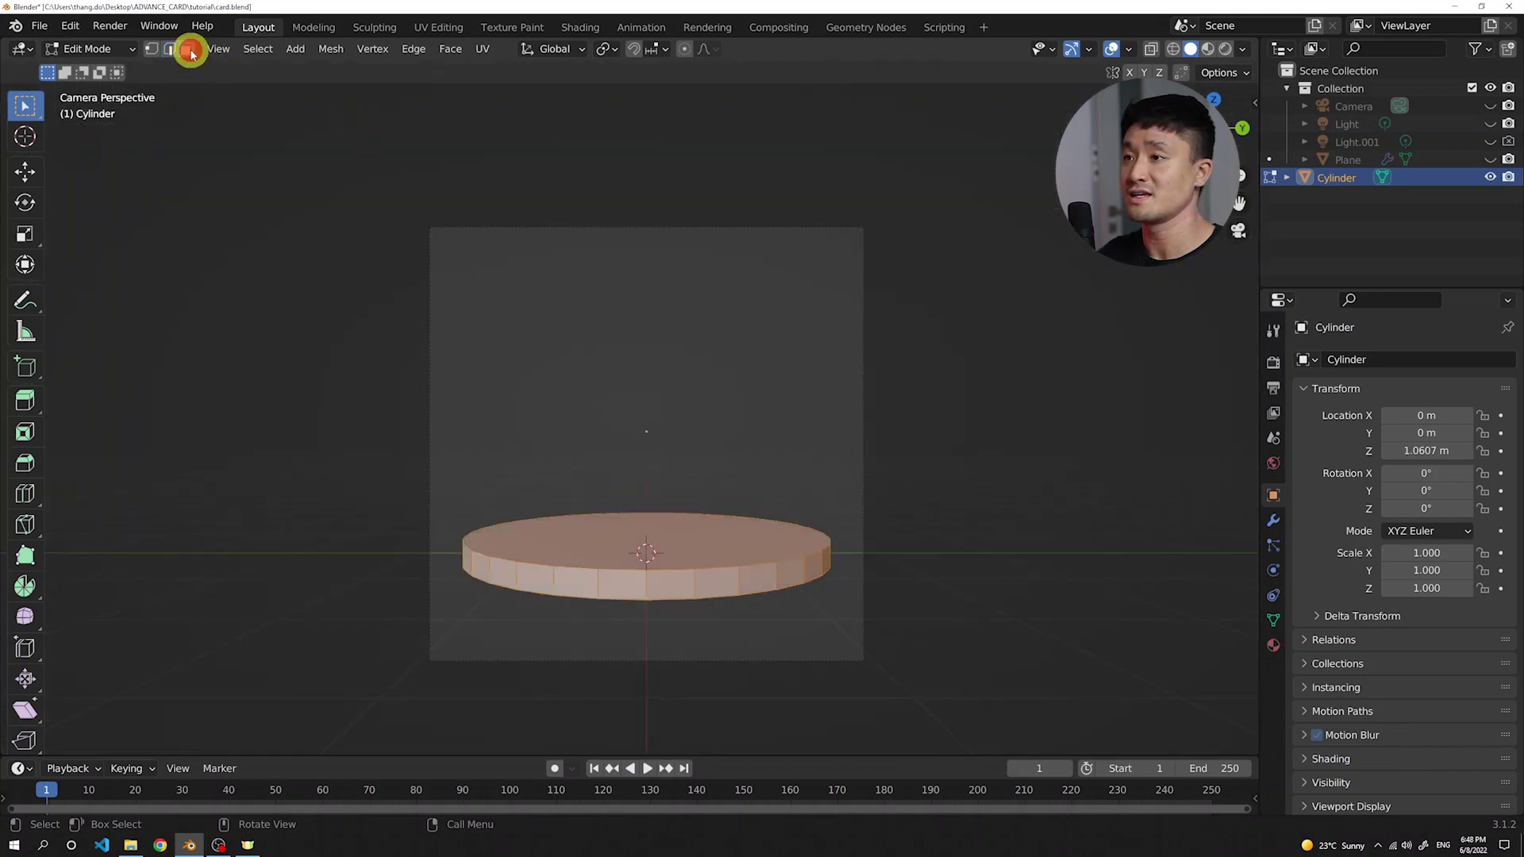
click(674, 521)
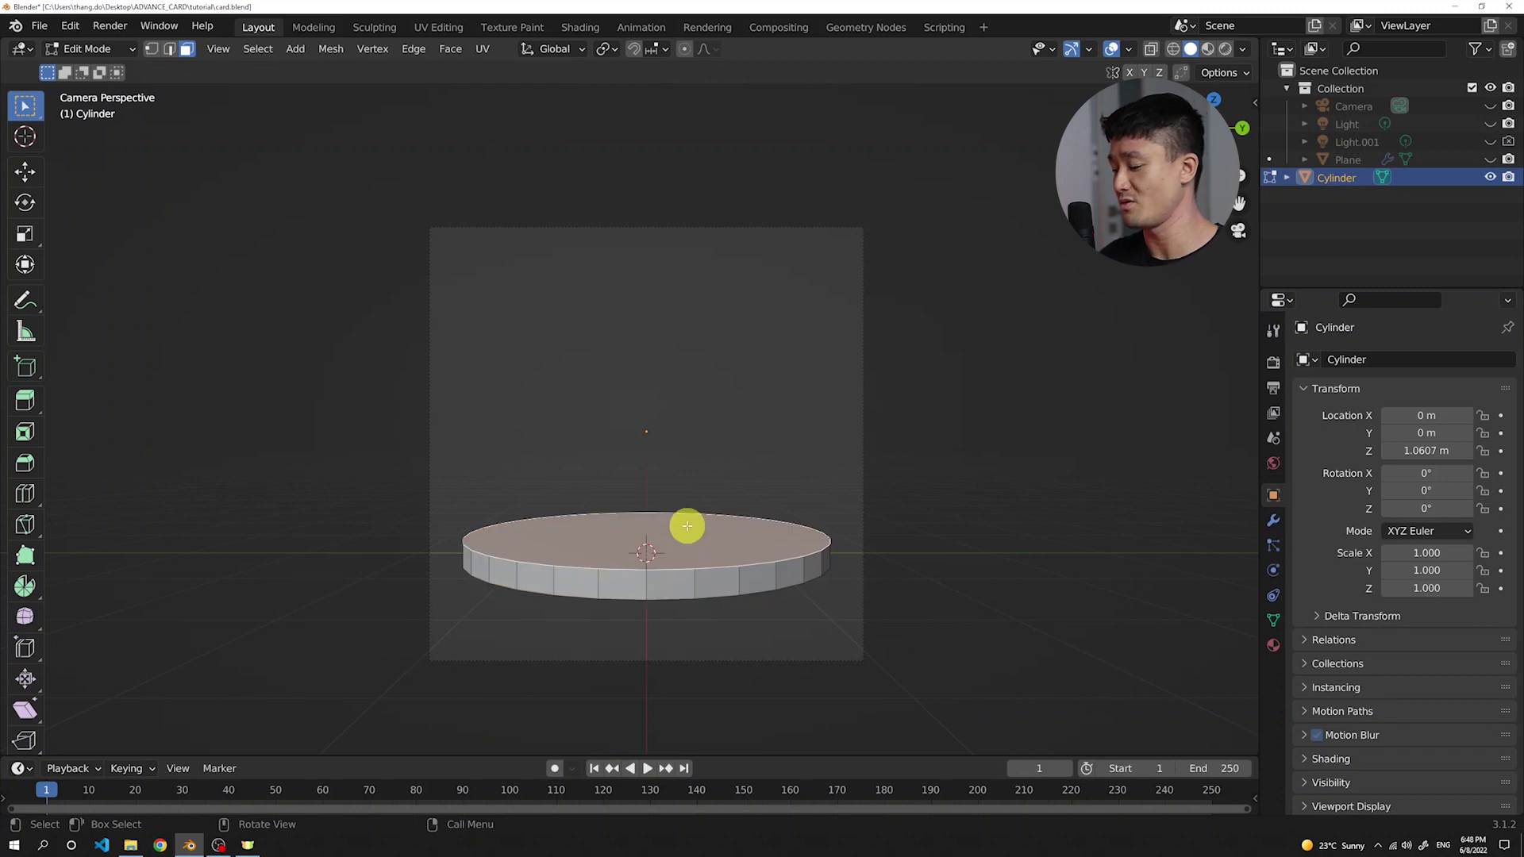
key(KP_7)
scroll(776, 418, down, 3)
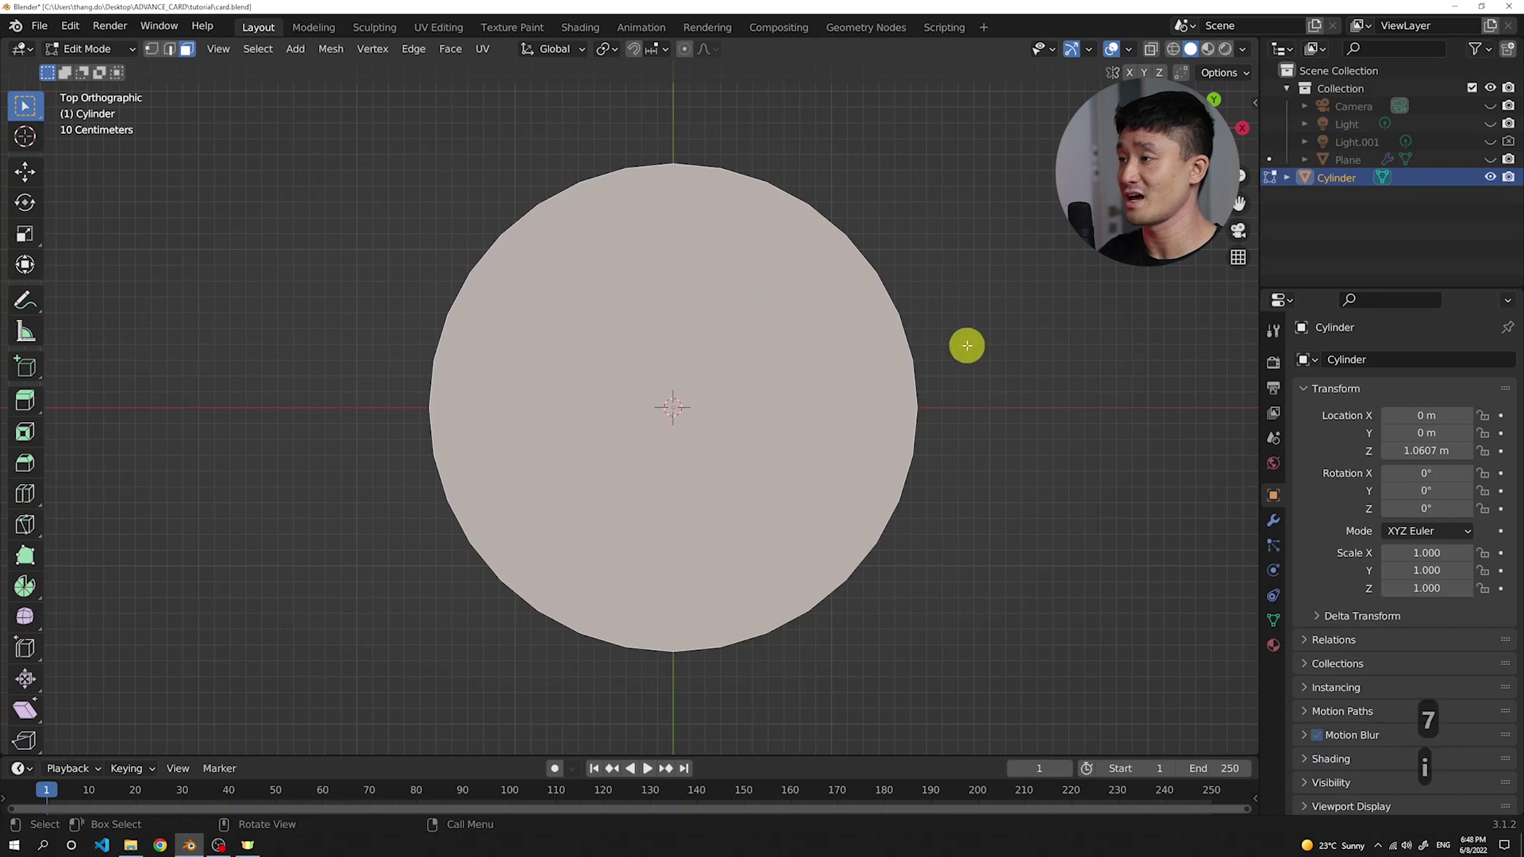
- Inset the top face twice, ending with an inset of about 0.1721 m
key(i)
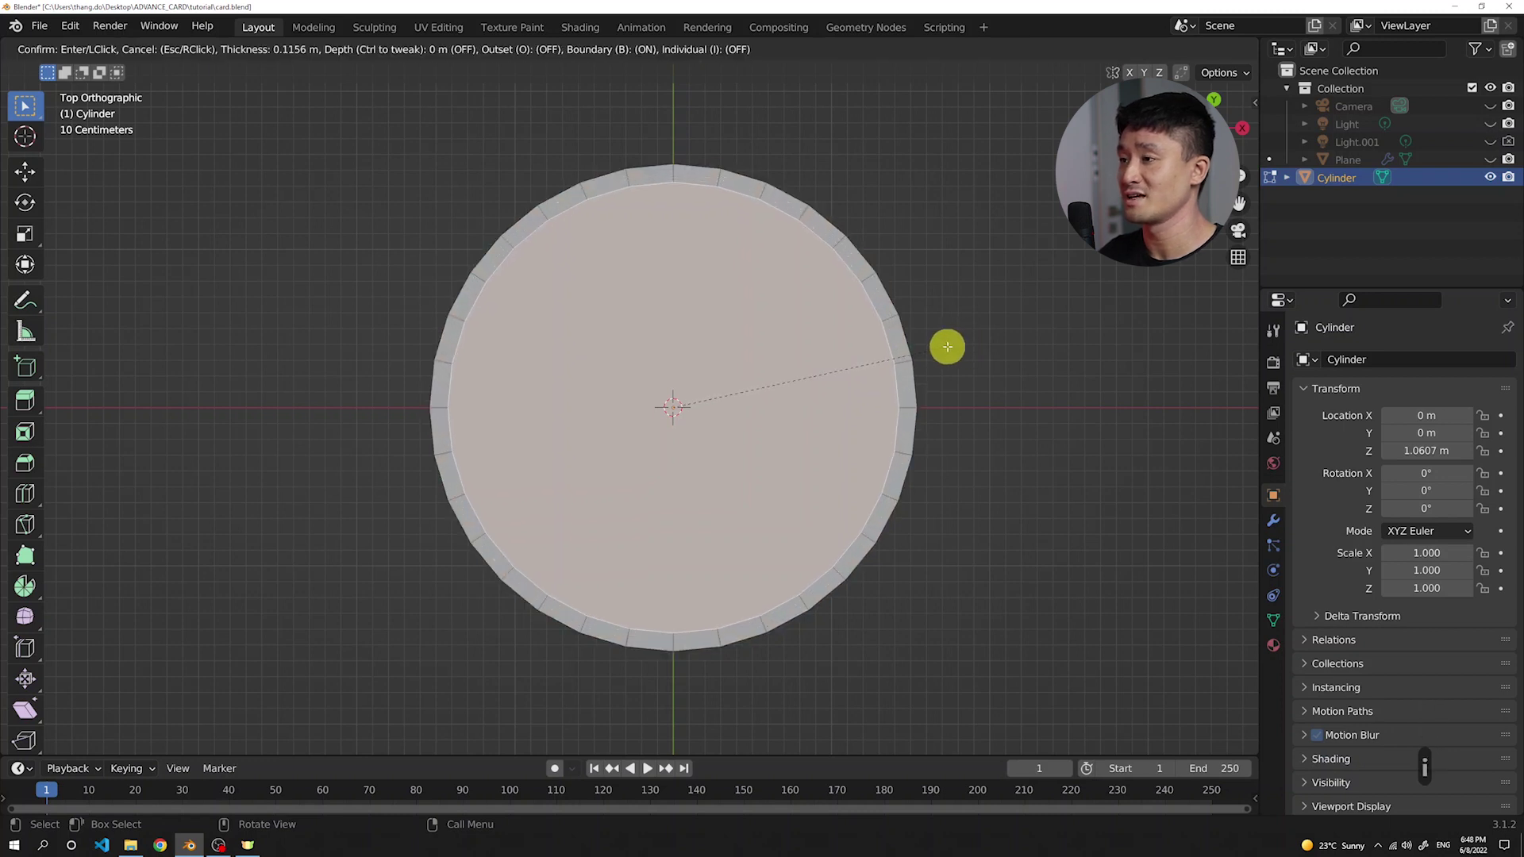
click(951, 344)
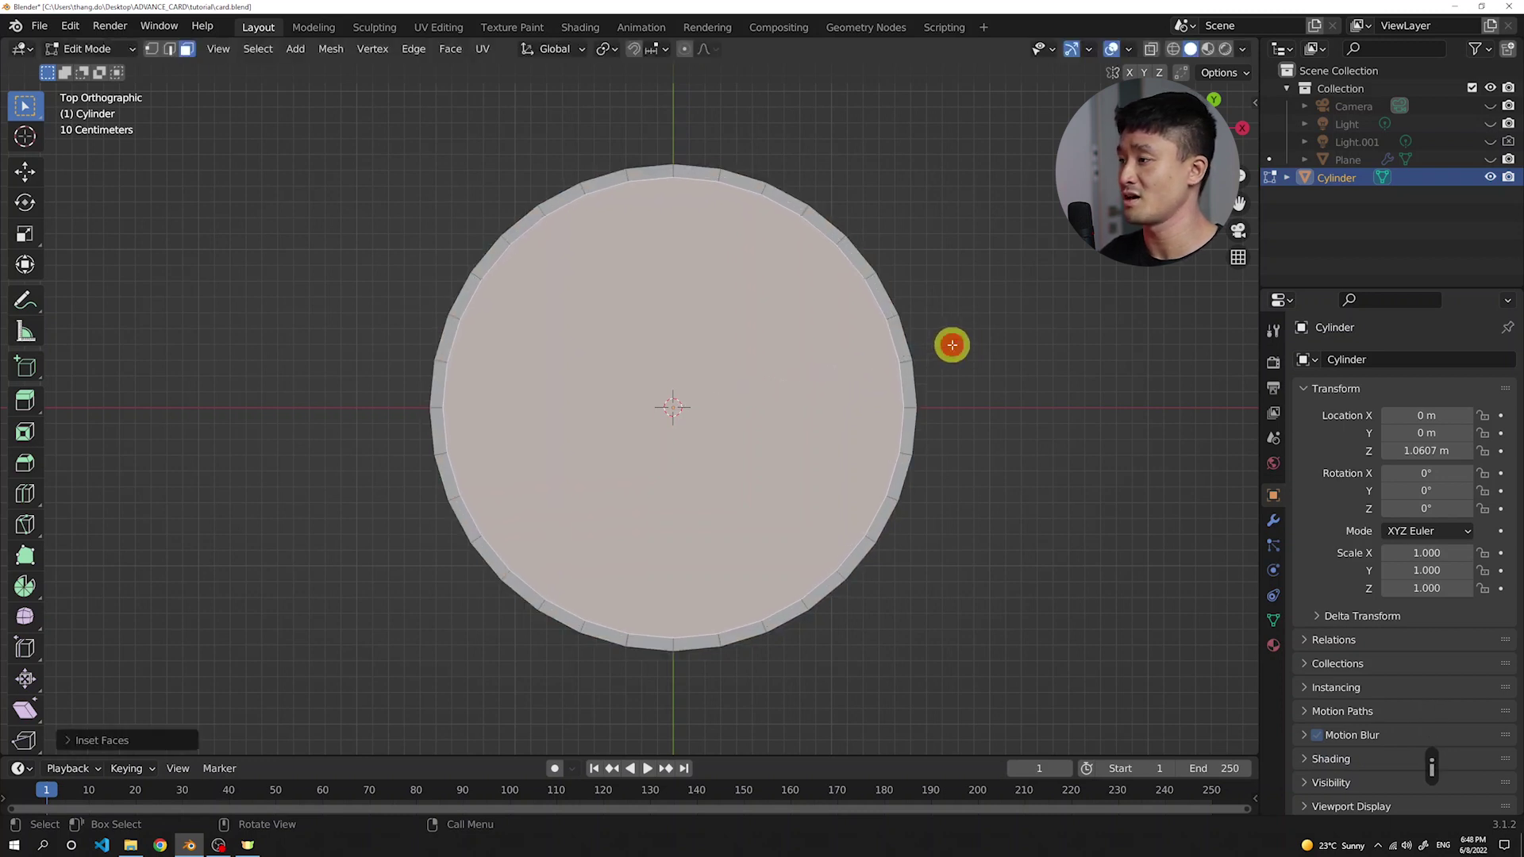
scroll(1001, 345, up, 1)
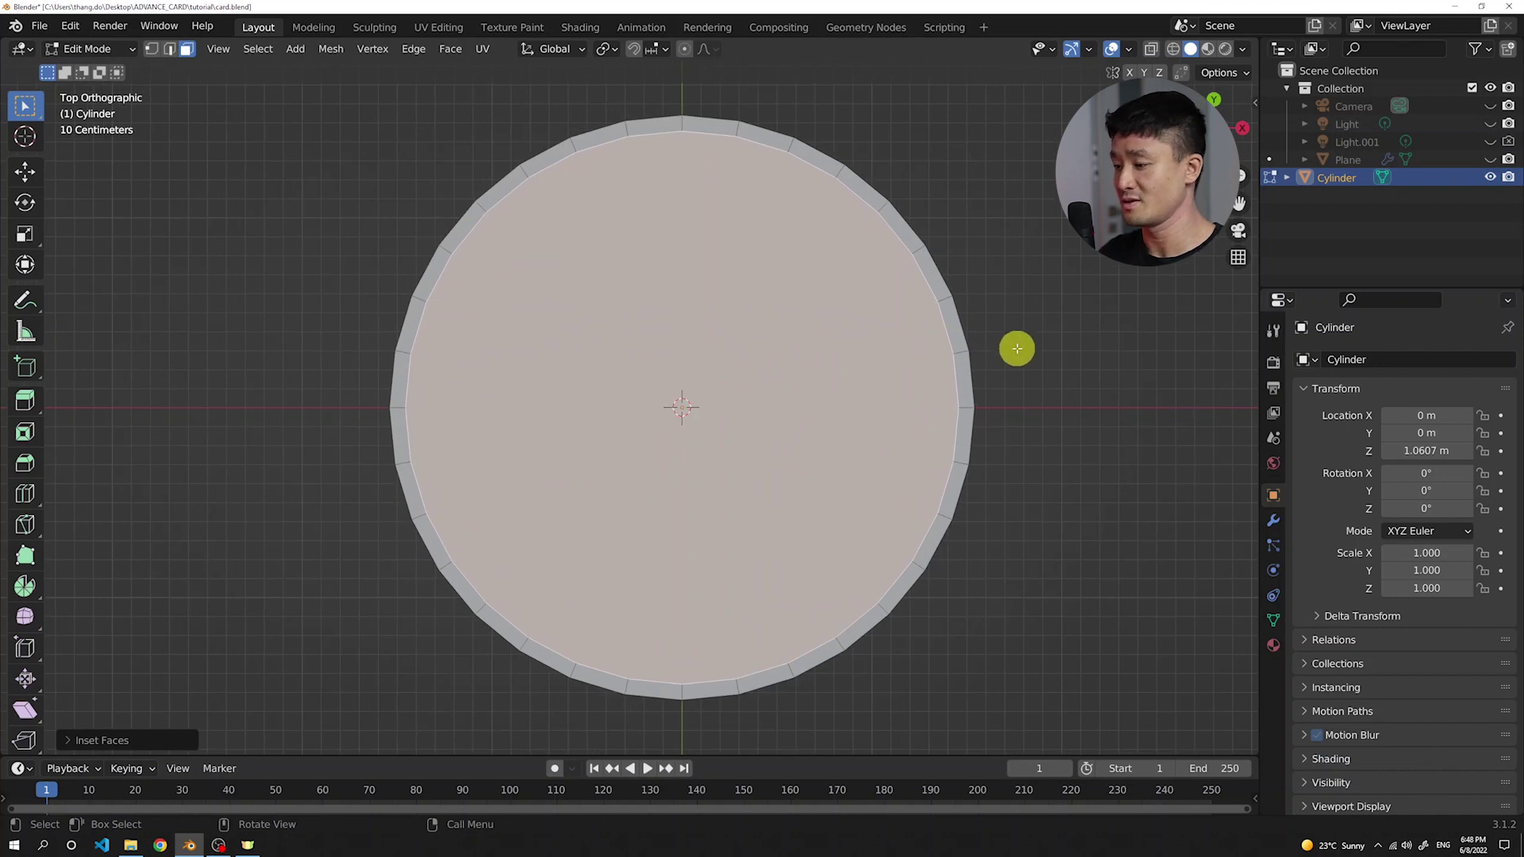
key(i)
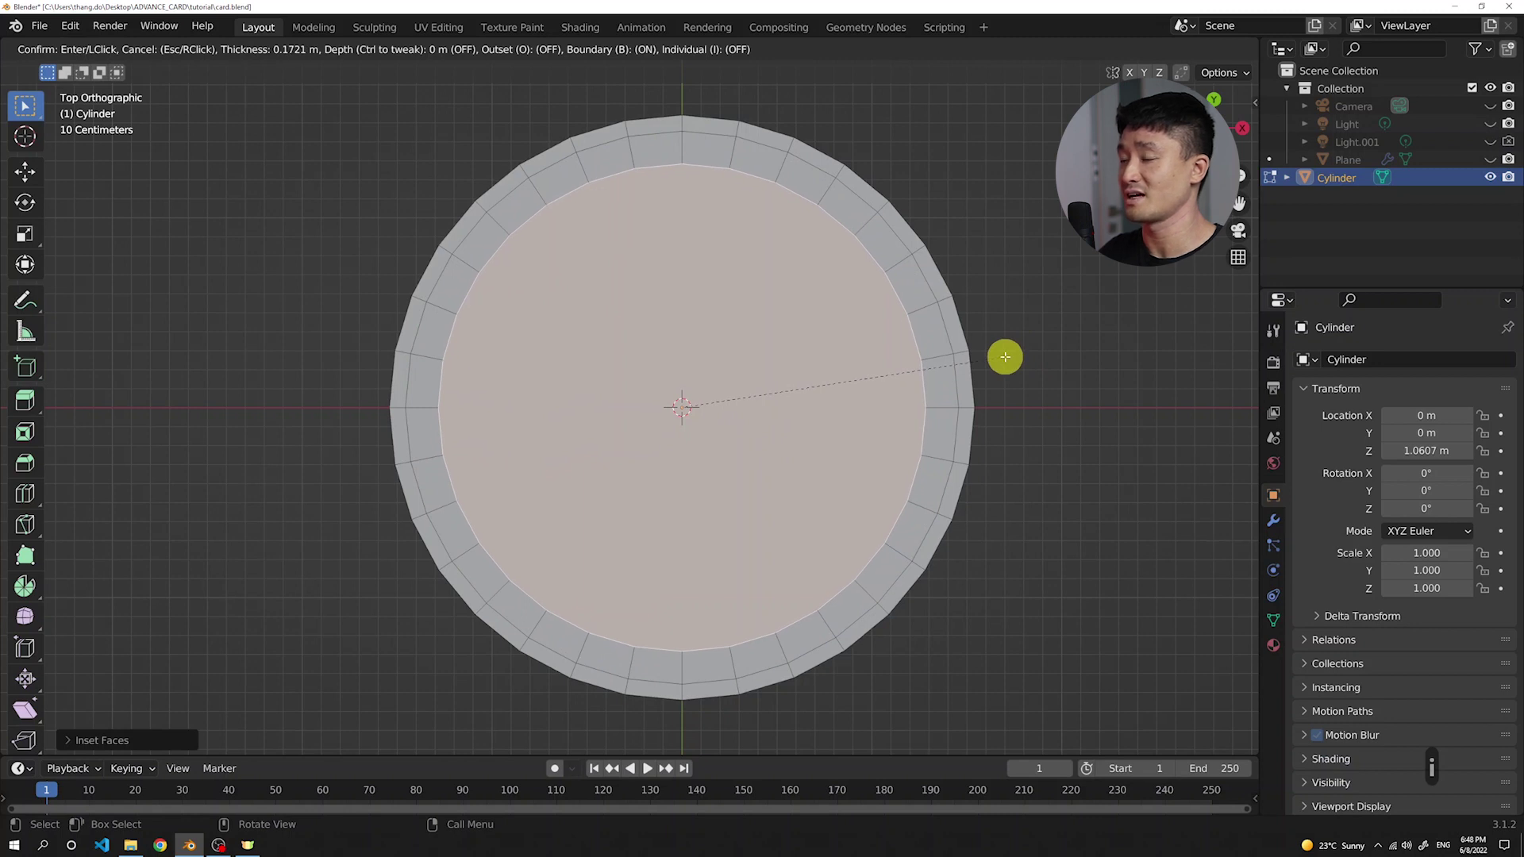
click(1005, 356)
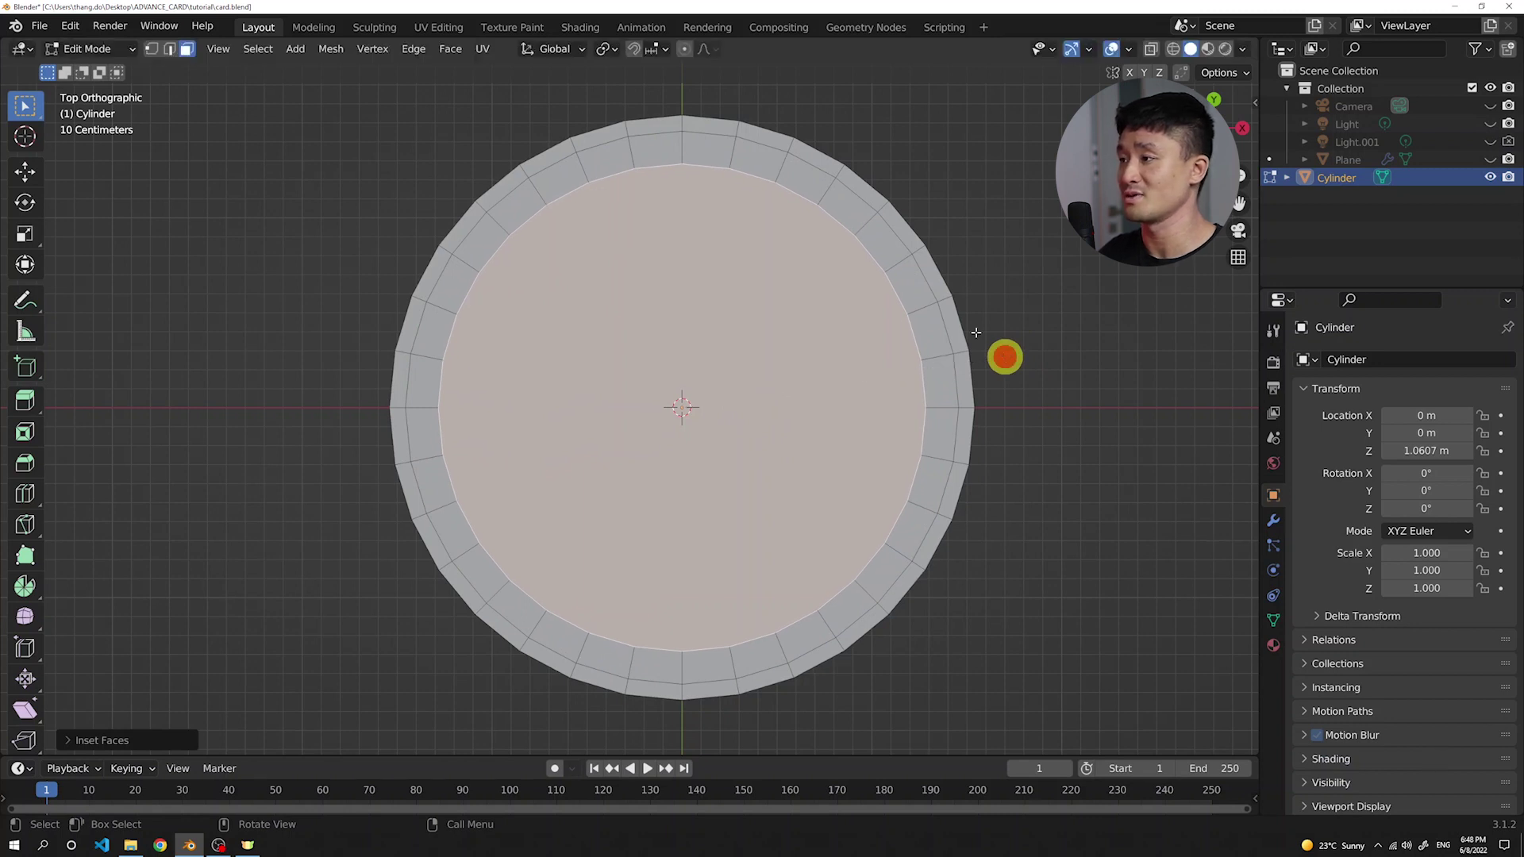
middle_drag(1003, 353, 850, 394)
- Select the outer ring face loop and extrude it about 0.041 m downward into a groove
scroll(840, 310, up, 3)
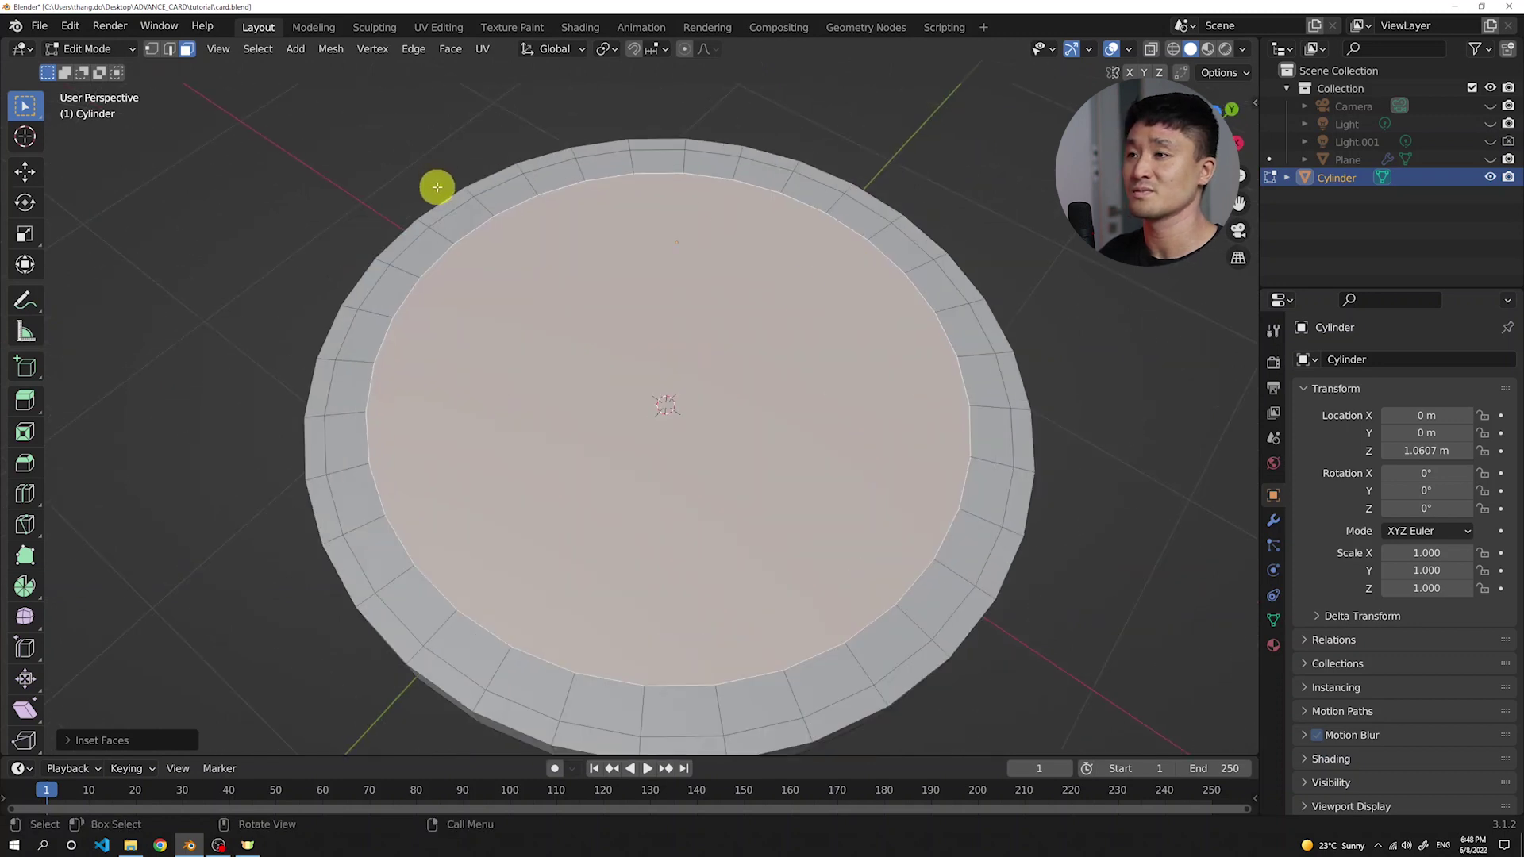
alt+click(483, 206)
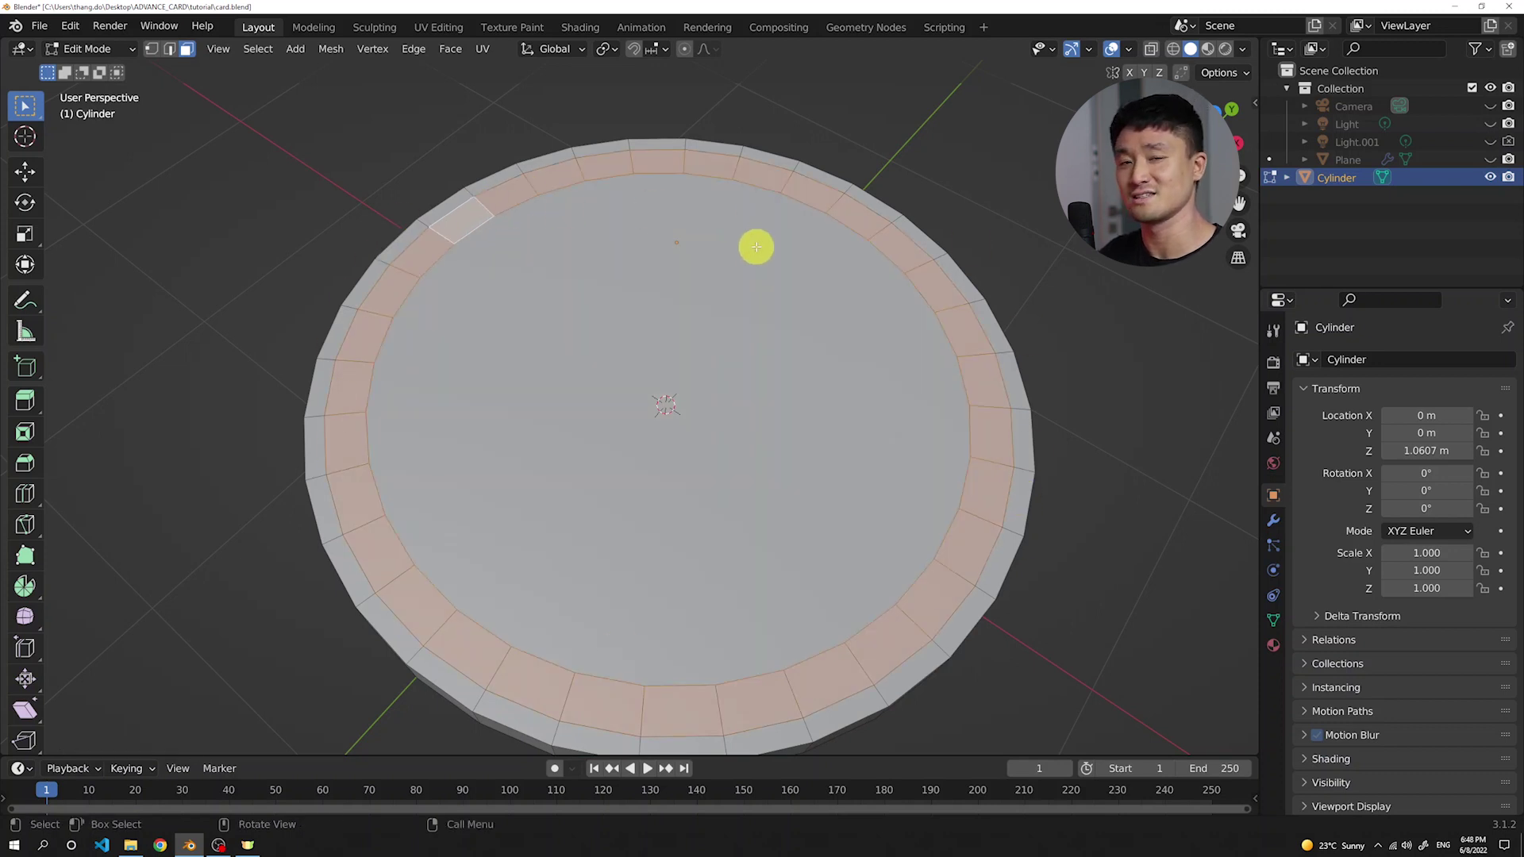
middle_drag(819, 331, 761, 334)
key(e)
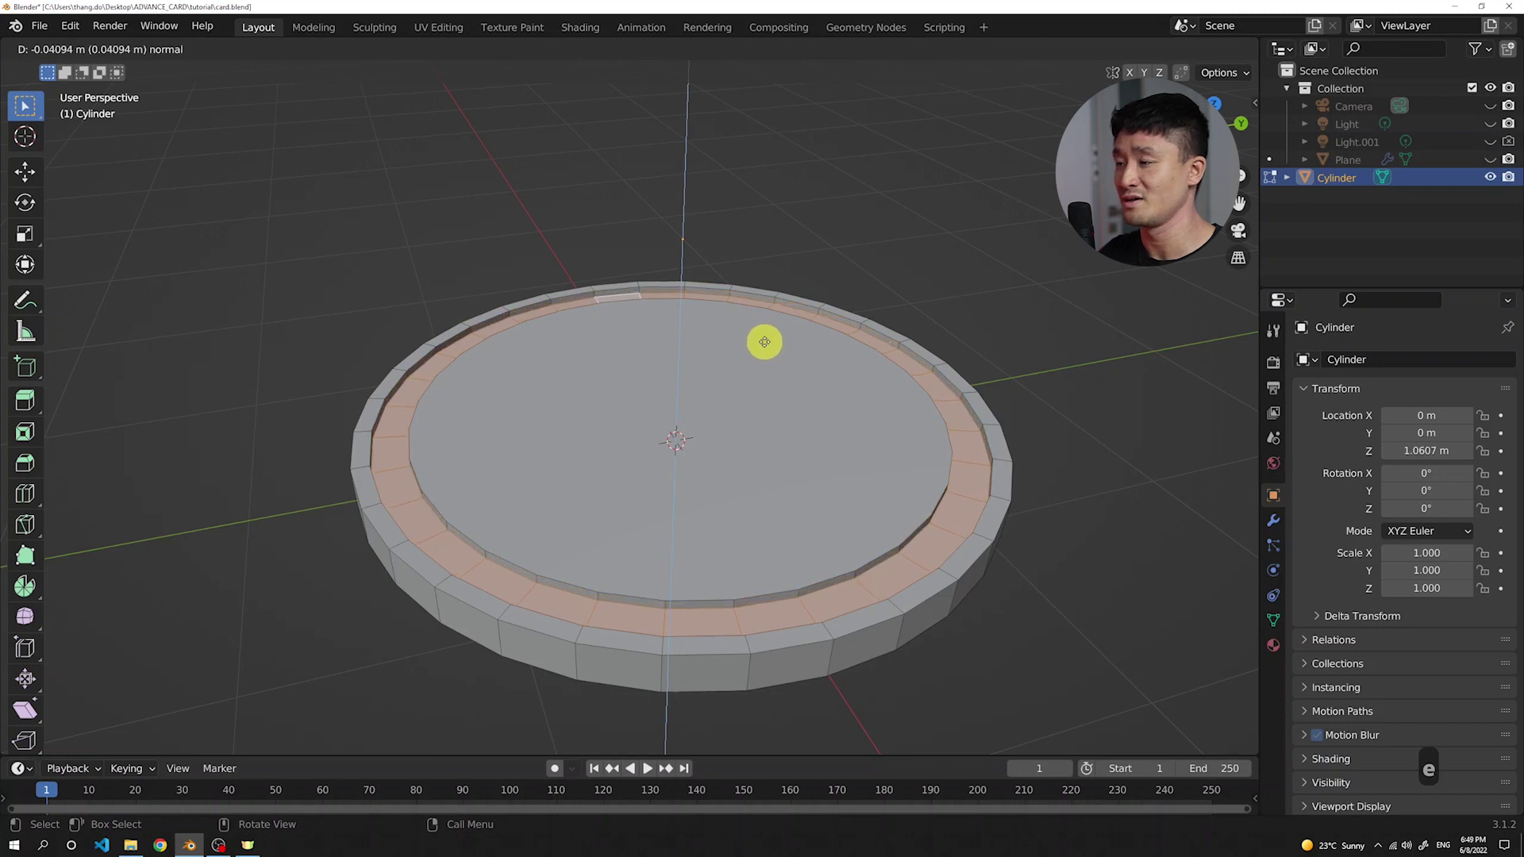
click(765, 342)
middle_drag(766, 341, 921, 449)
scroll(732, 317, down, 1)
- Duplicate the disc as Cylinder.001 and raise it just above the original
key(KP_0)
key(Tab)
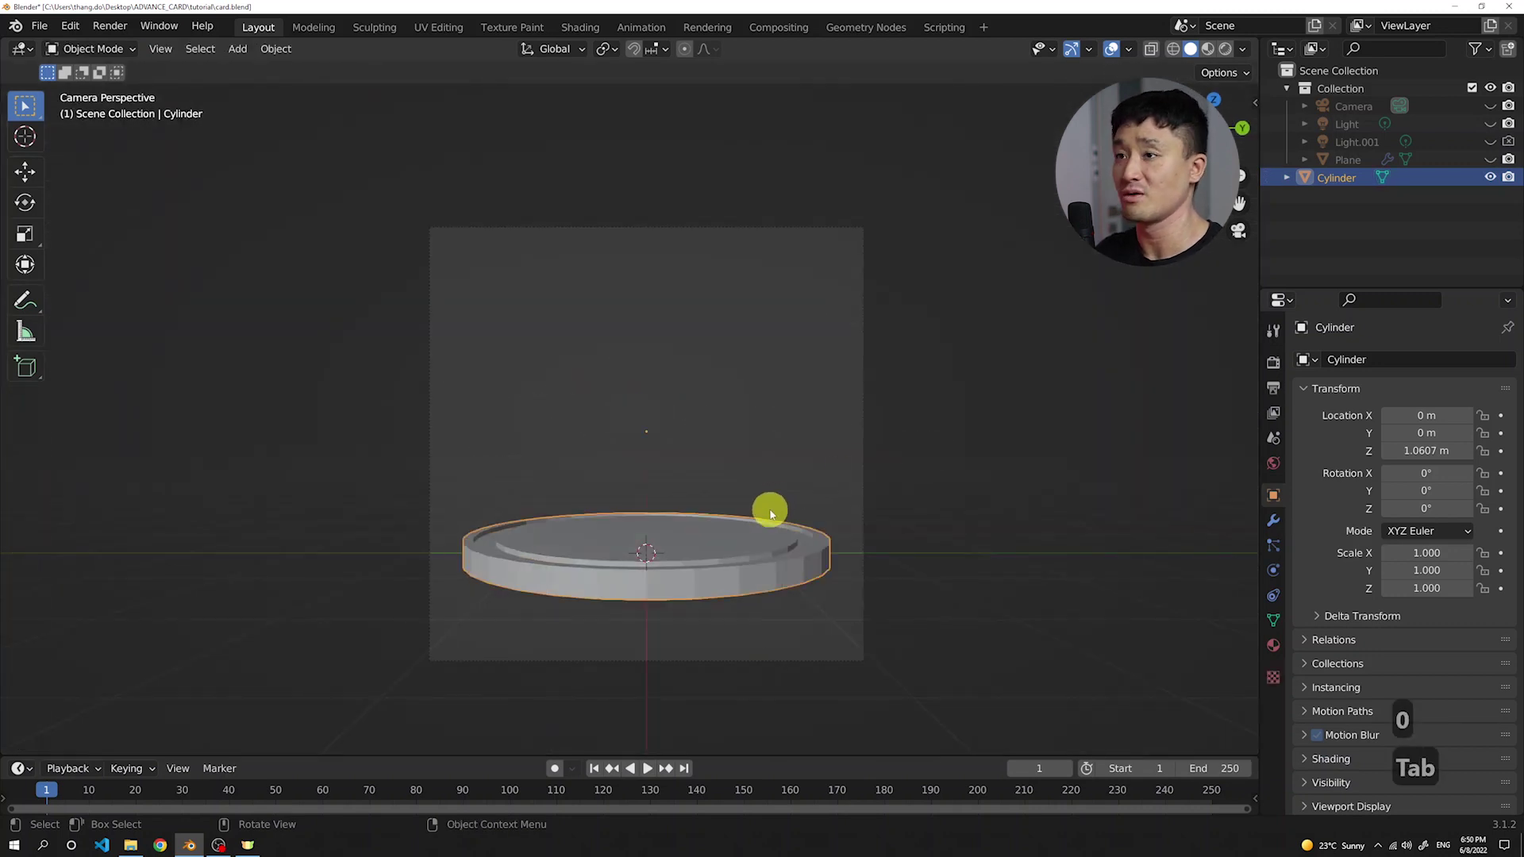
scroll(666, 511, up, 1)
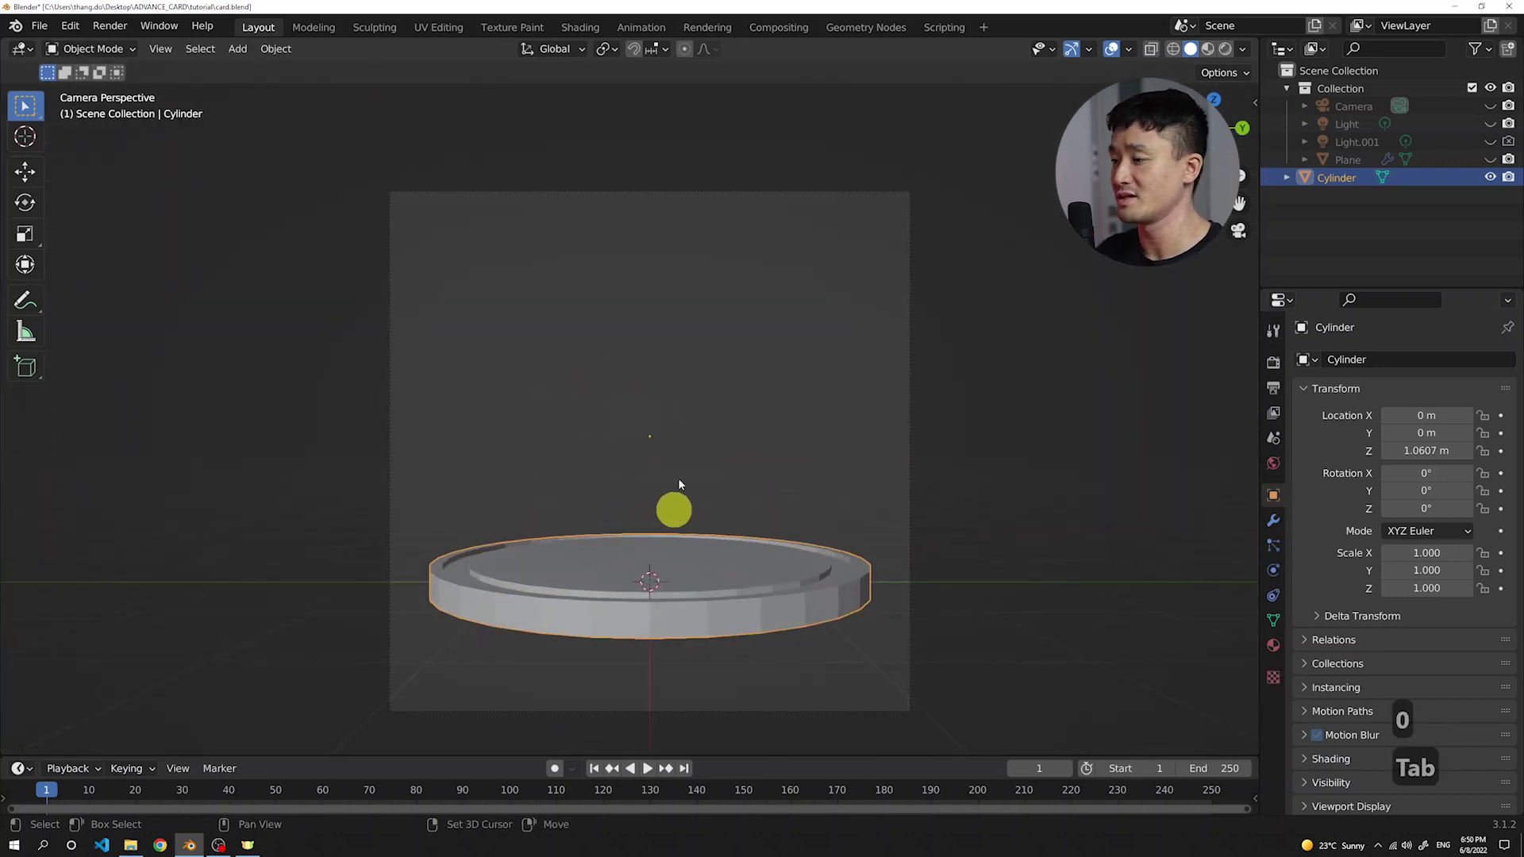
shift+middle_drag(678, 483, 680, 478)
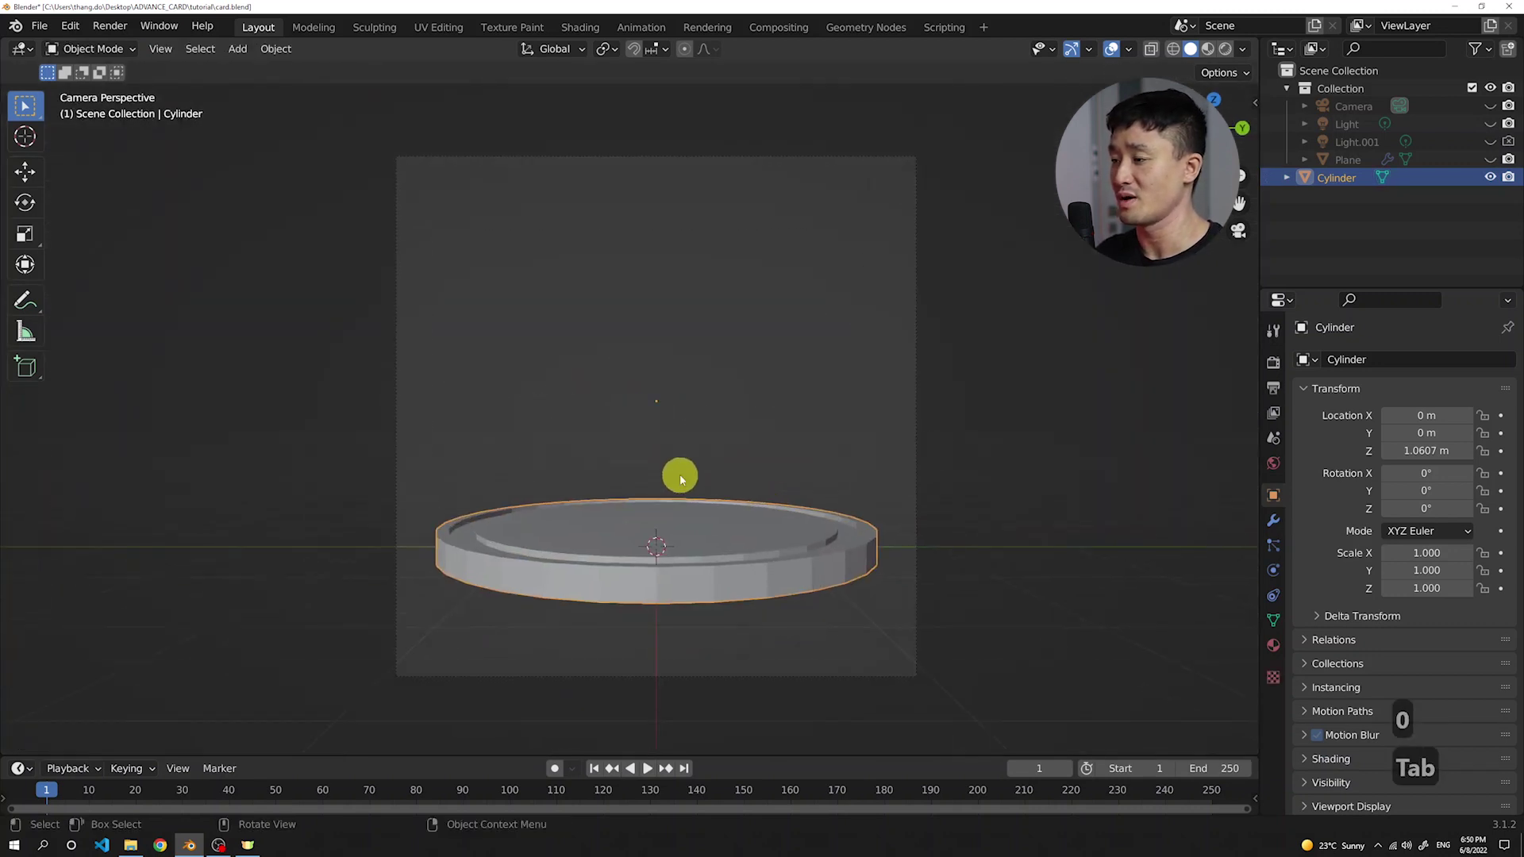
key(shift+d)
right_click(768, 480)
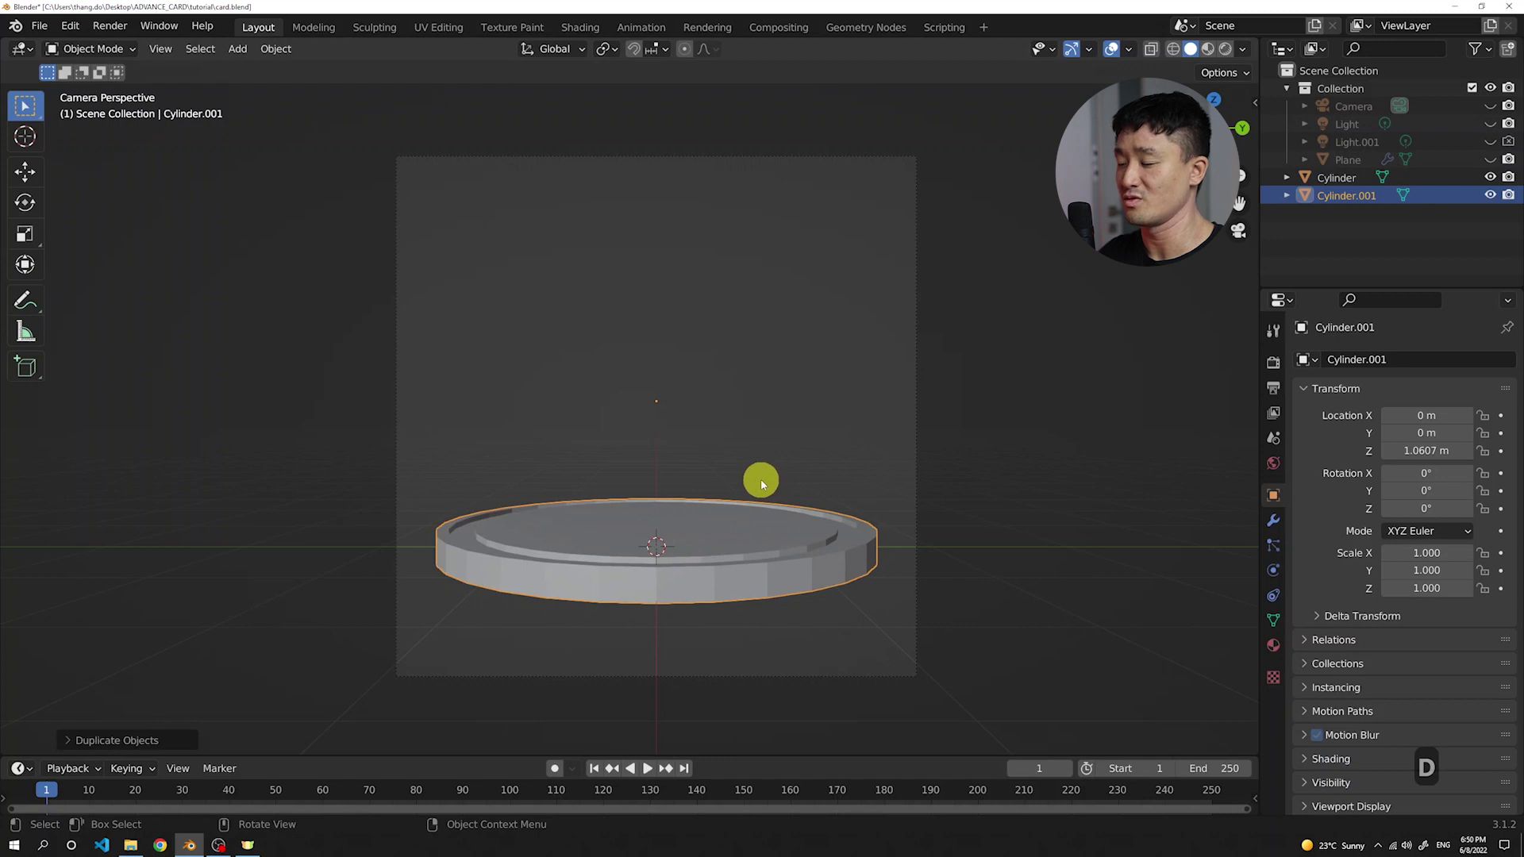
key(g)
key(z)
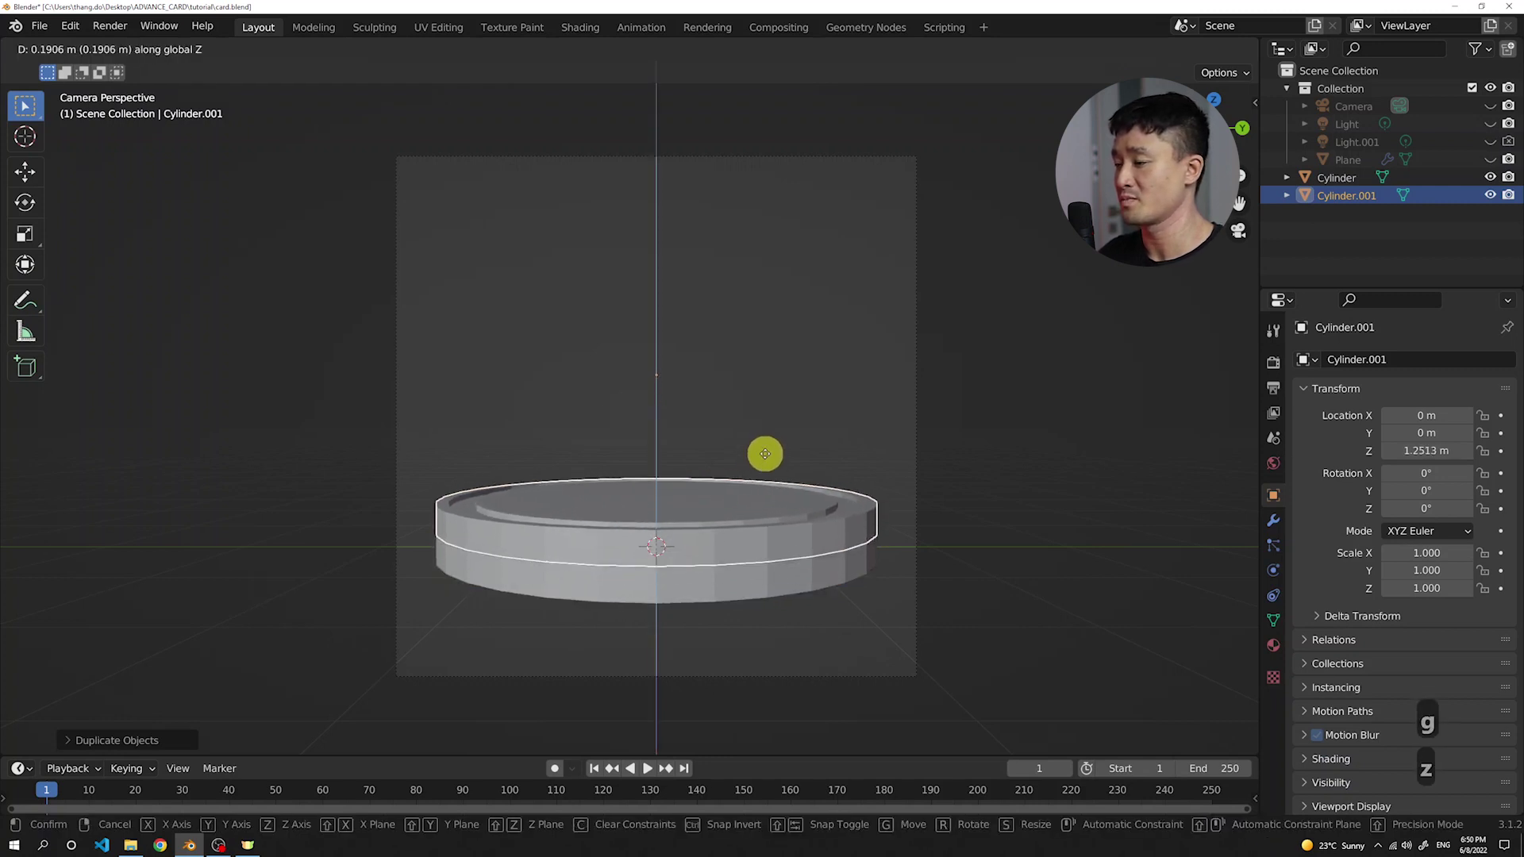
click(765, 454)
- Shrink Cylinder.001's whole mesh to a 0.7816 scale
middle_drag(787, 465, 833, 493)
key(Tab)
key(a)
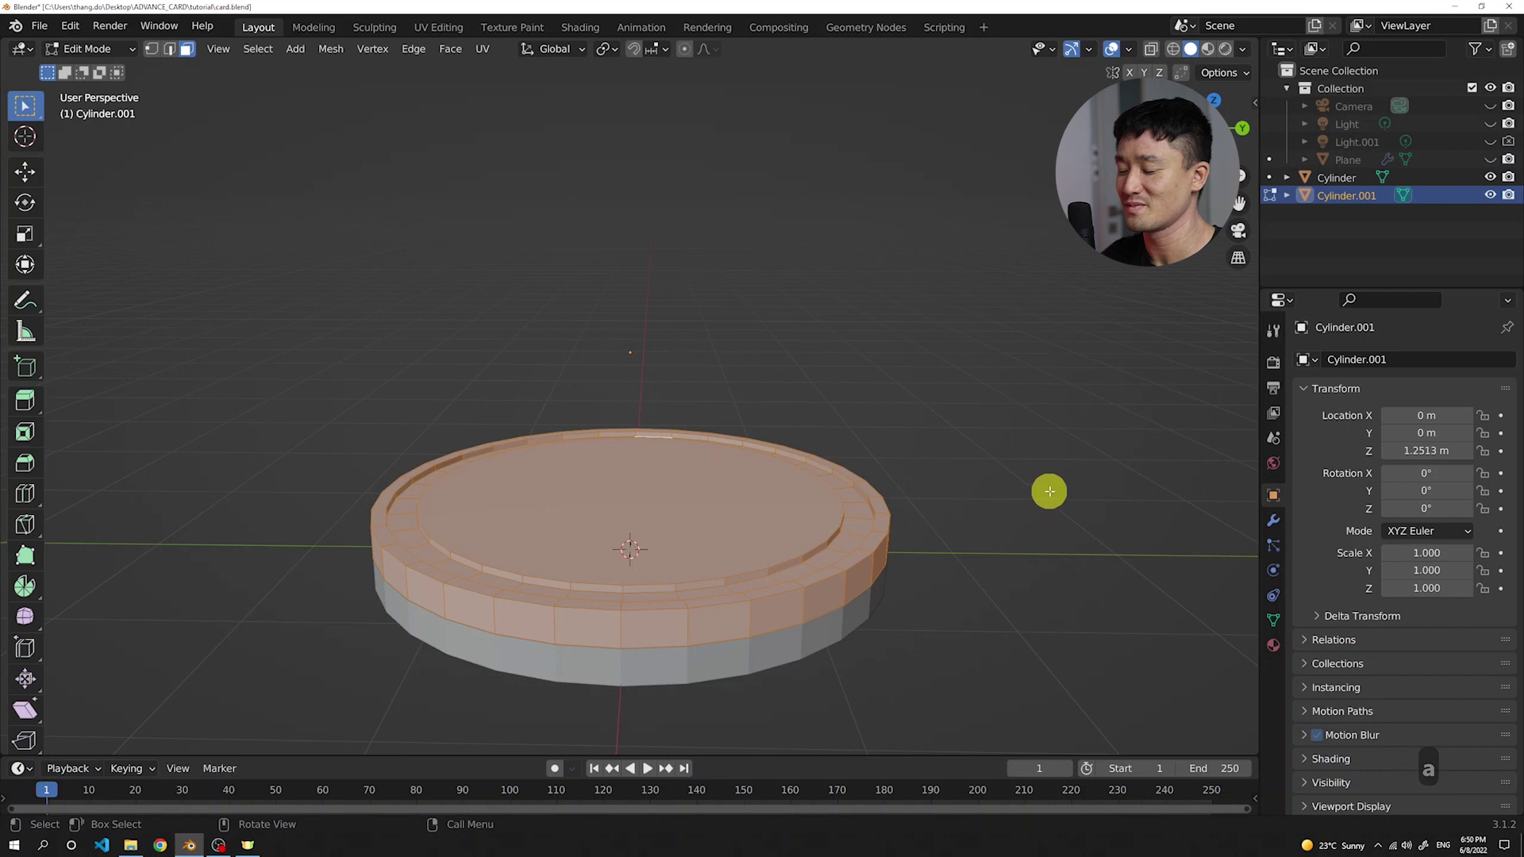
middle_drag(1055, 493, 1051, 527)
key(s)
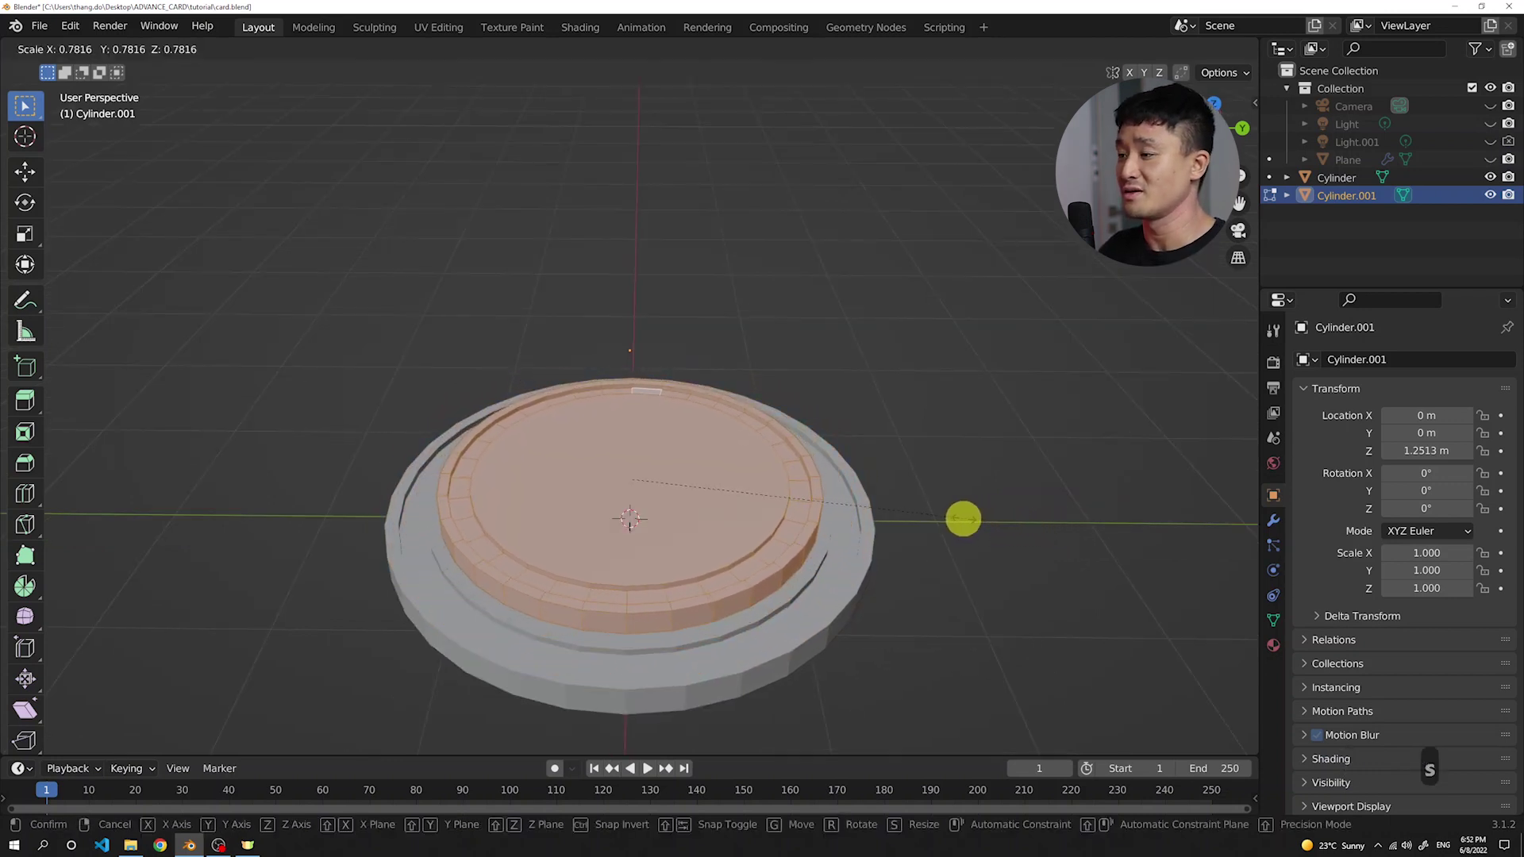
click(961, 518)
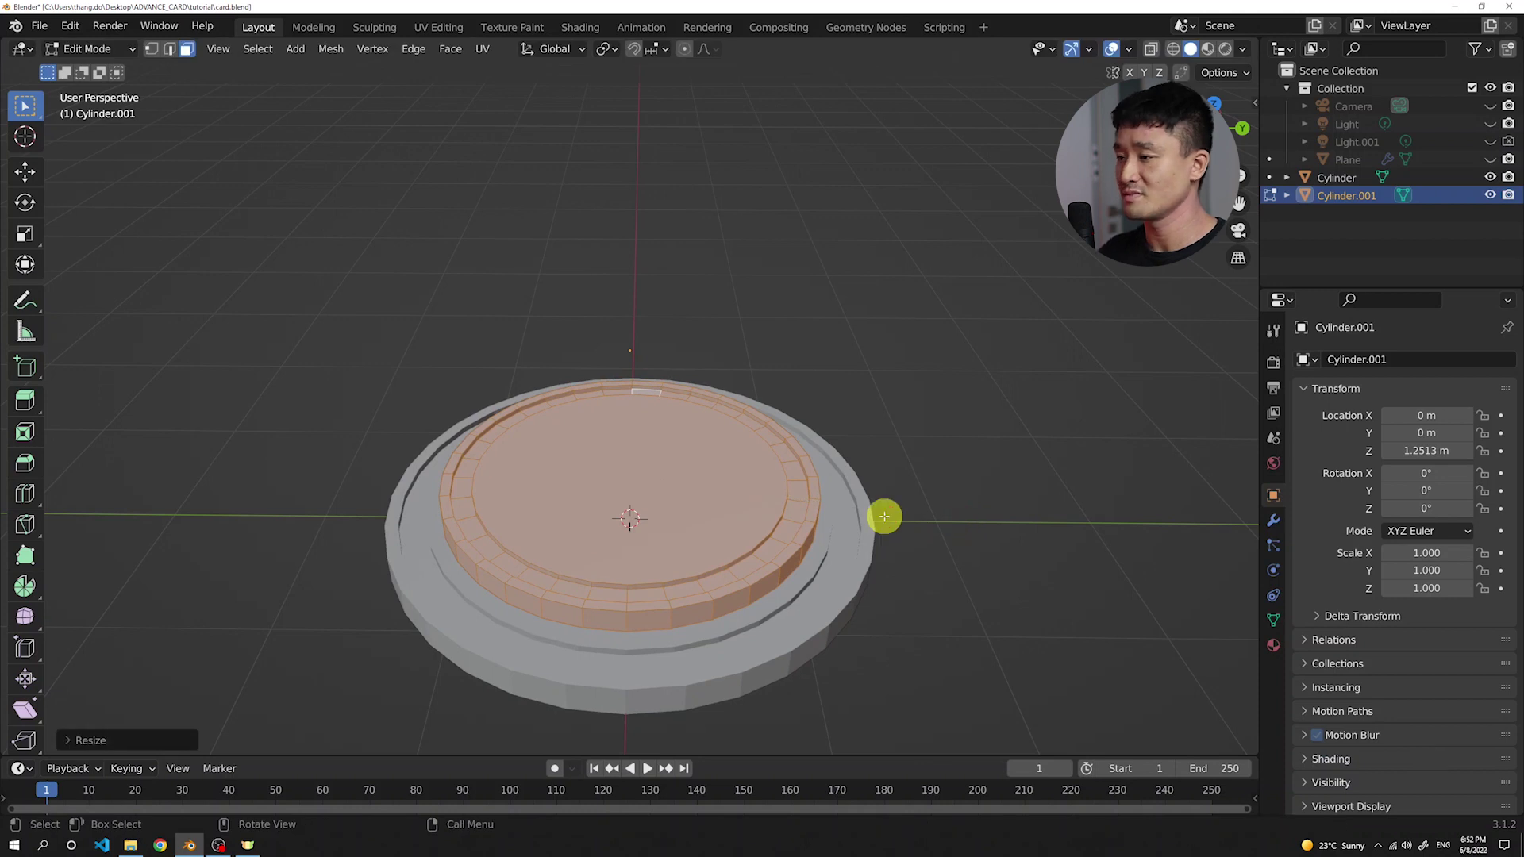
key(Tab)
- From the right side view, start moving Cylinder.001 down along Z
middle_drag(809, 517, 800, 446)
key(KP_3)
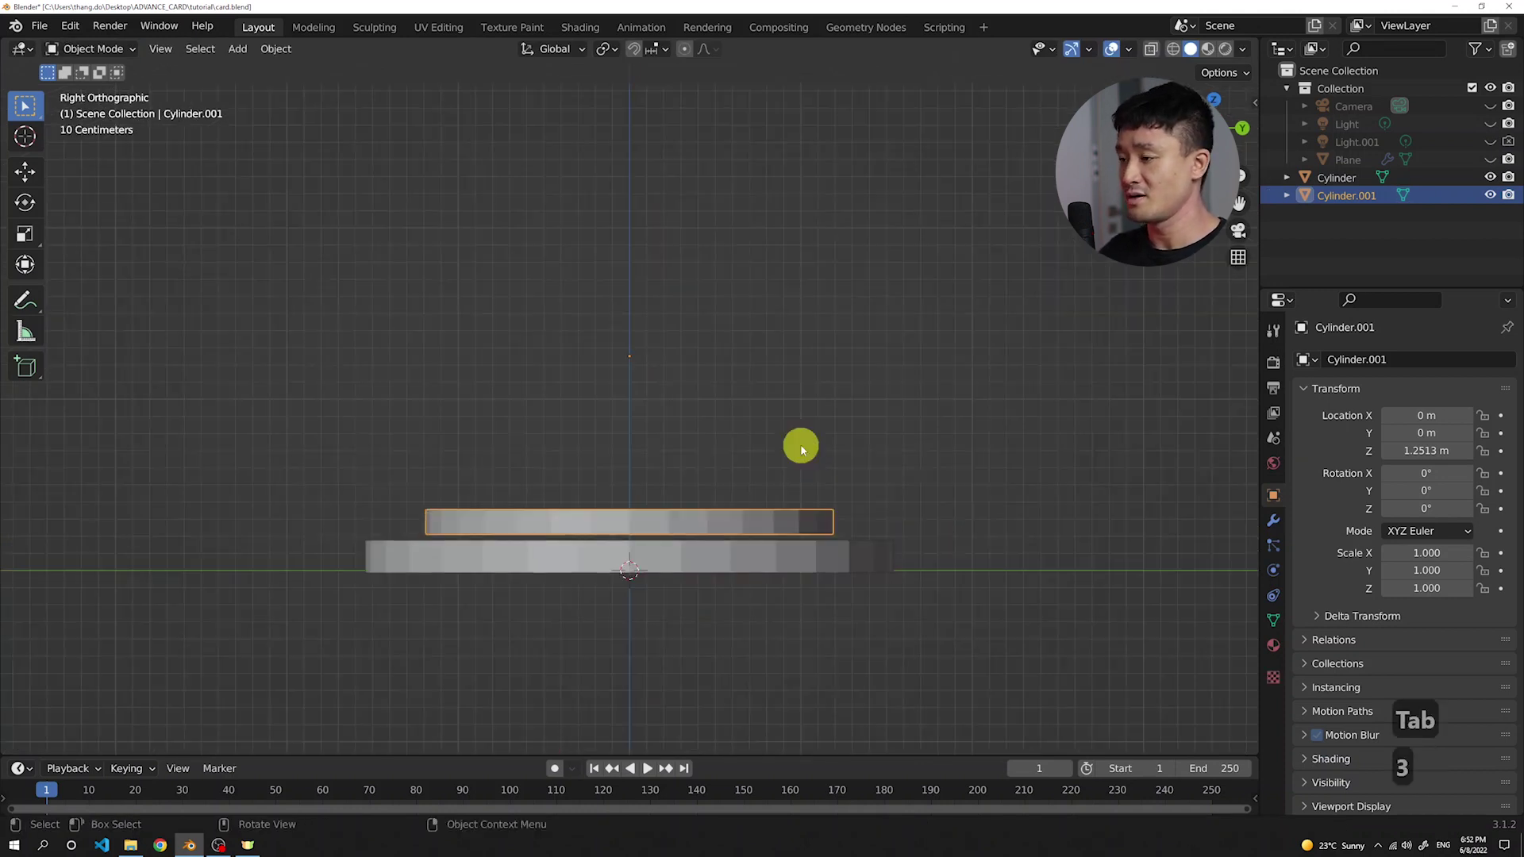
key(g)
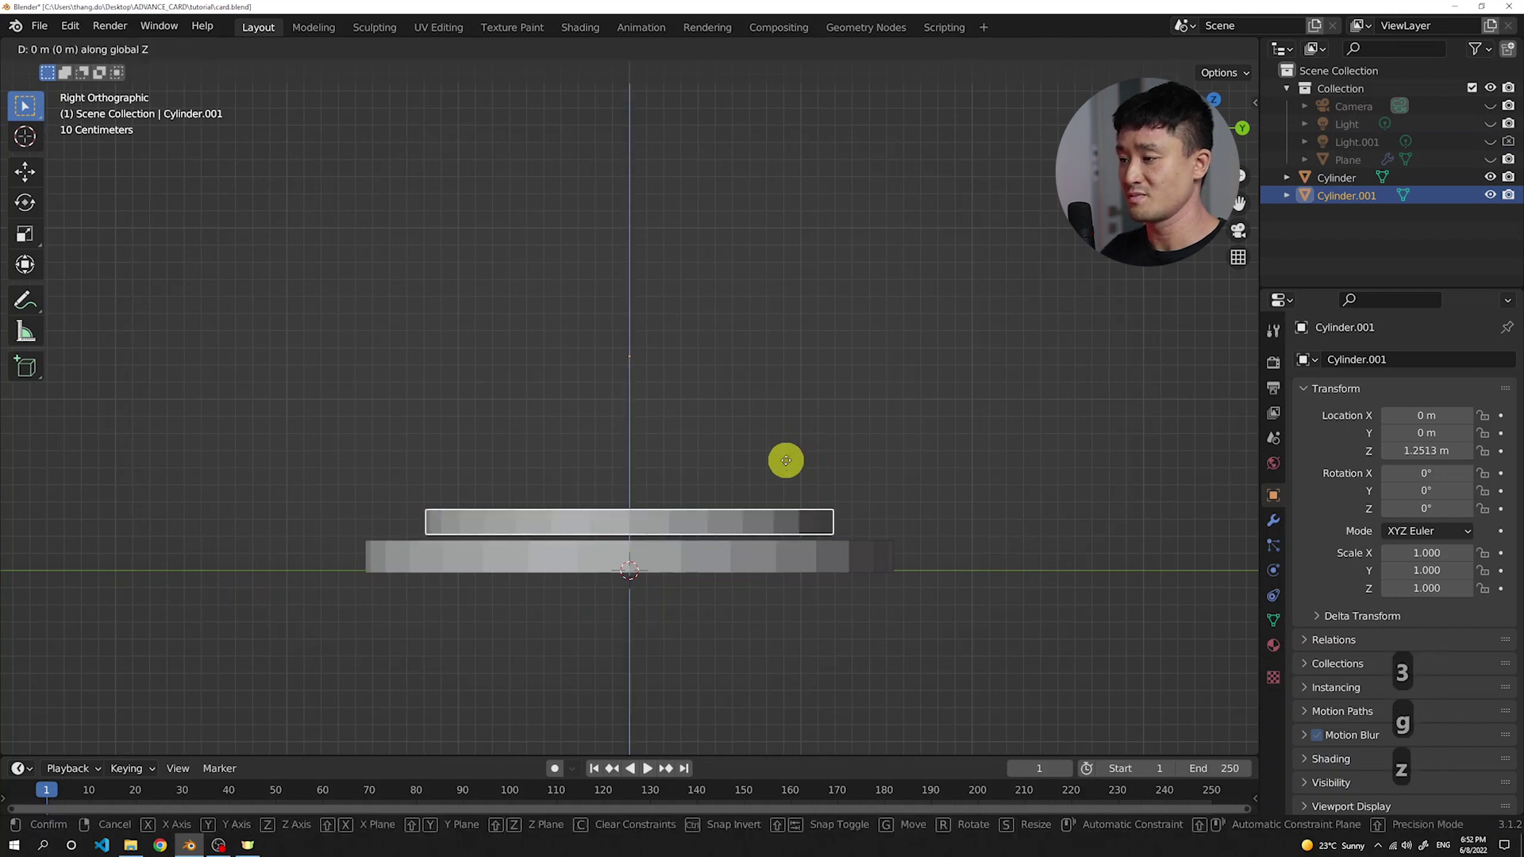
key(z)
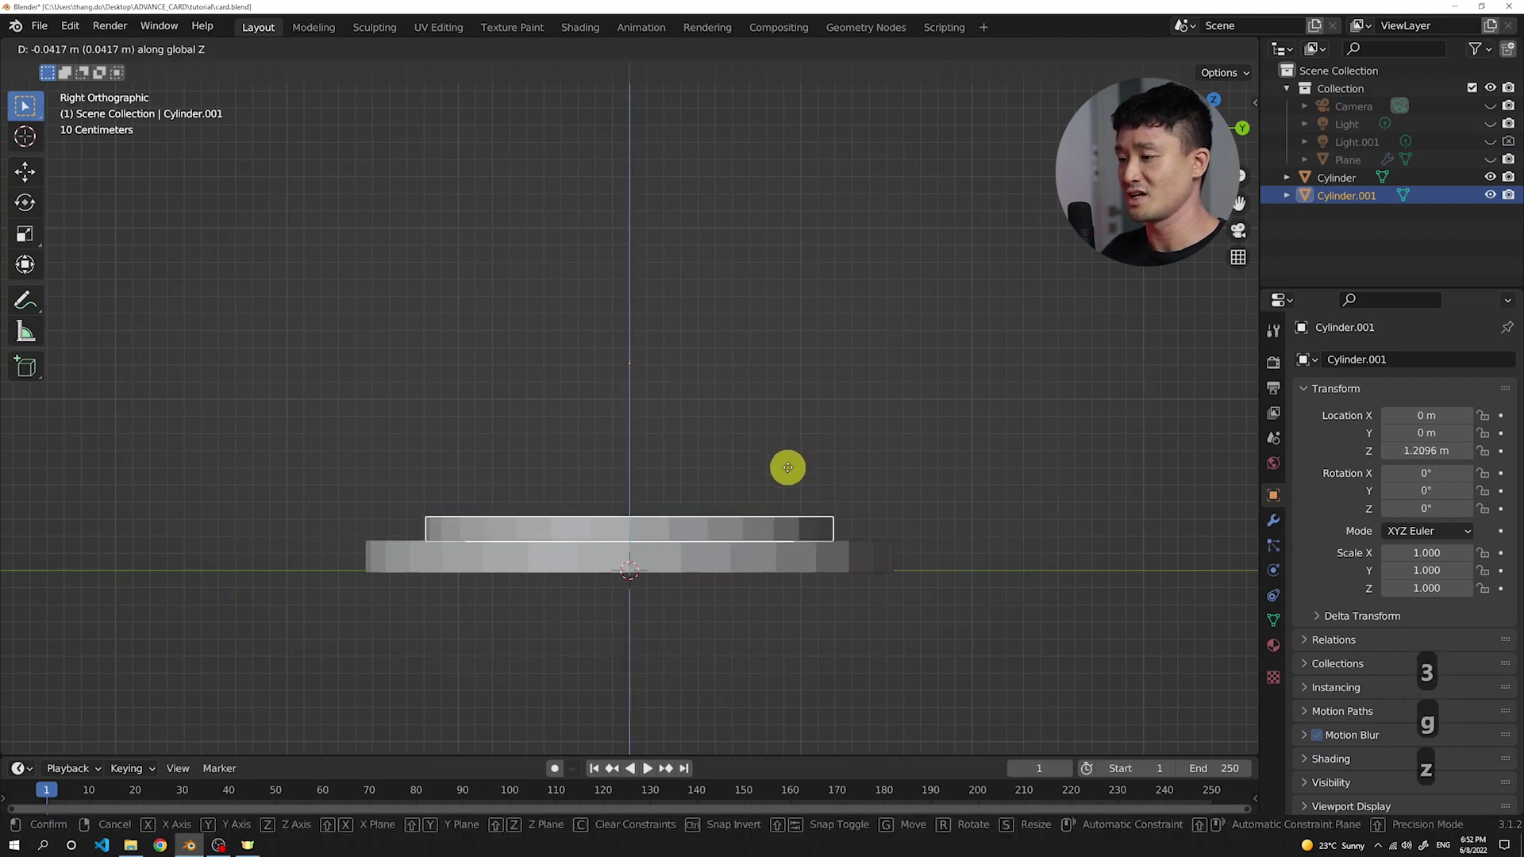
- Set the second tier at Z 1.2061 m, then duplicate it as Cylinder.002 at 1.3505 m
click(787, 467)
middle_drag(785, 436, 780, 450)
key(shift+d)
right_click(780, 447)
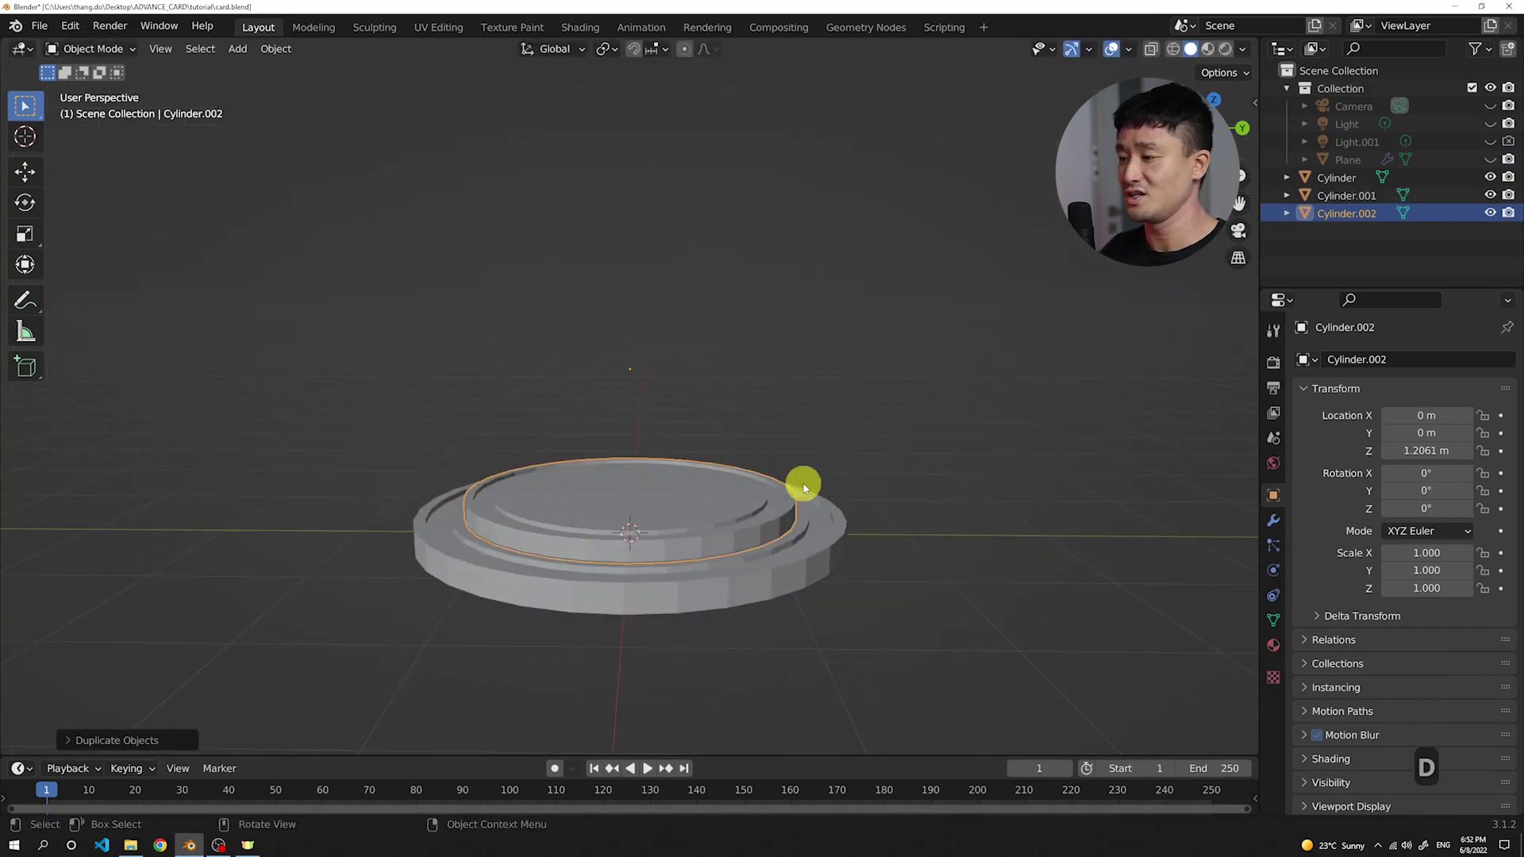
key(g)
key(z)
click(810, 467)
- Shrink Cylinder.002's mesh to about 0.73 scale
key(Tab)
scroll(810, 467, up, 4)
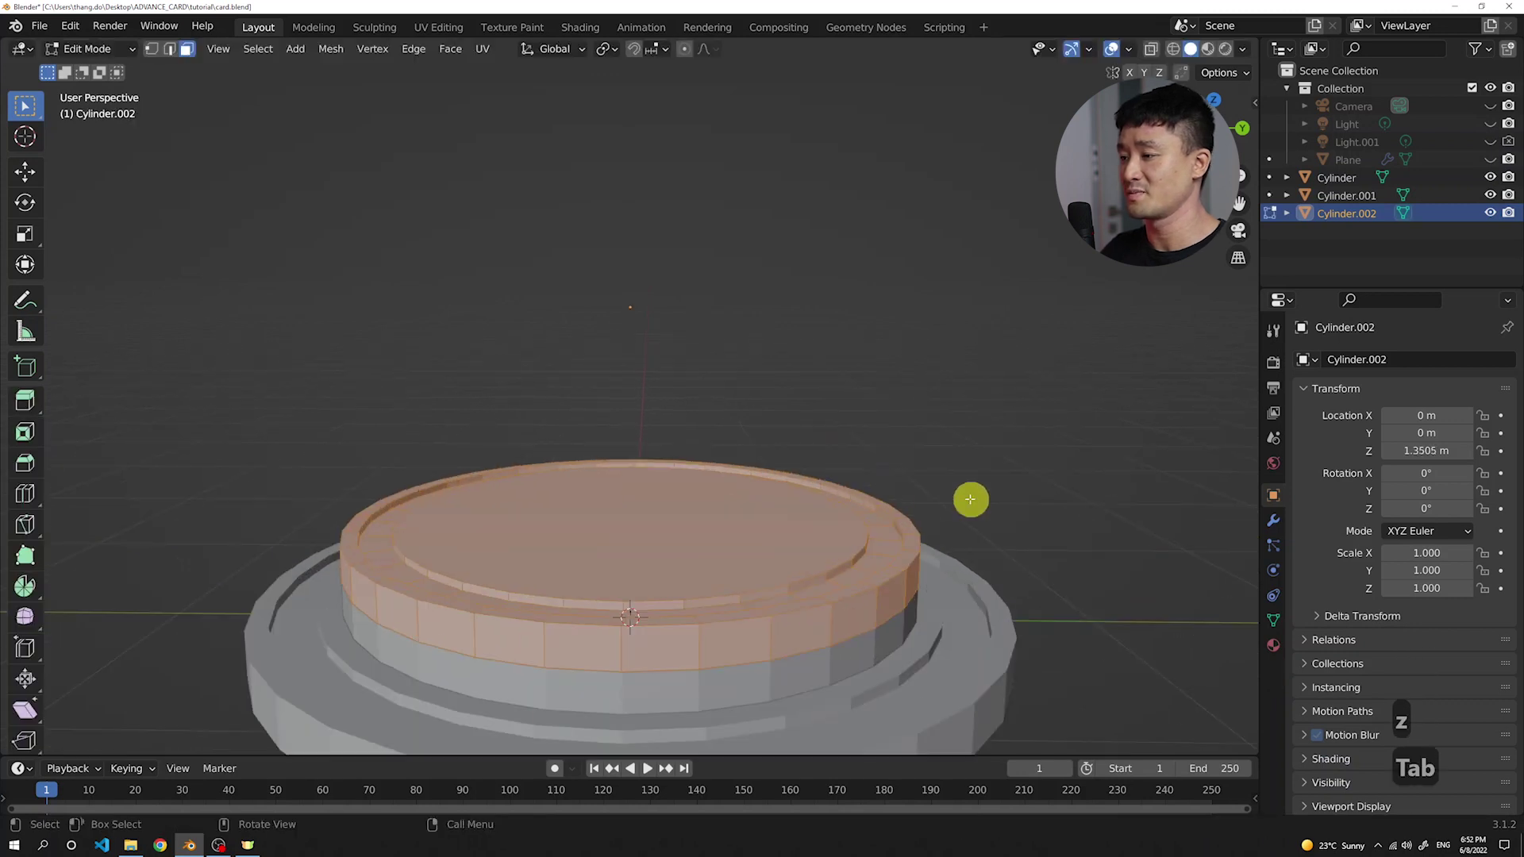
scroll(970, 499, down, 4)
key(s)
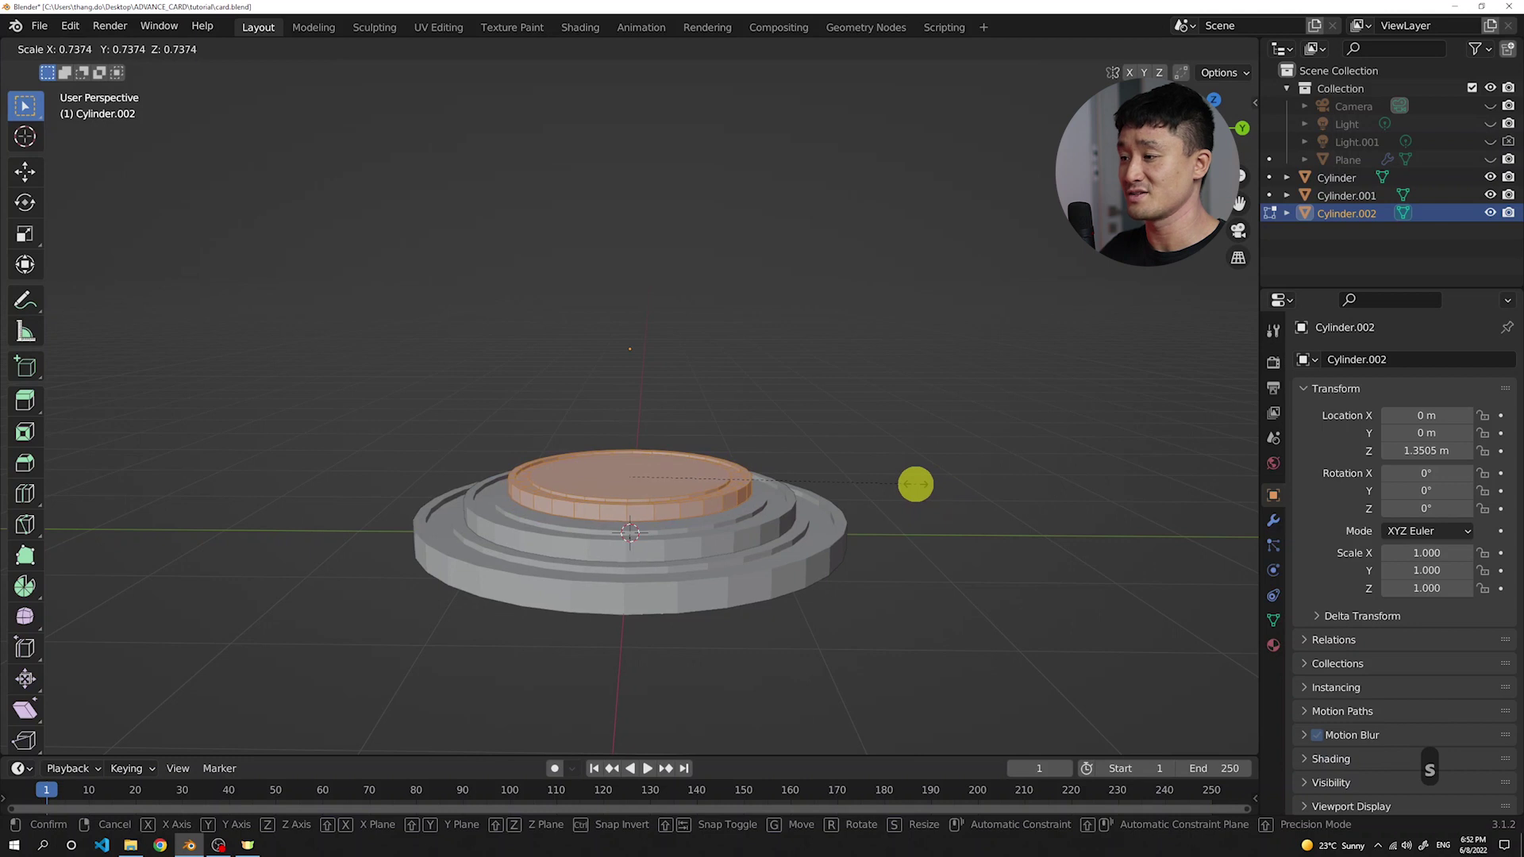
click(914, 484)
scroll(795, 484, up, 2)
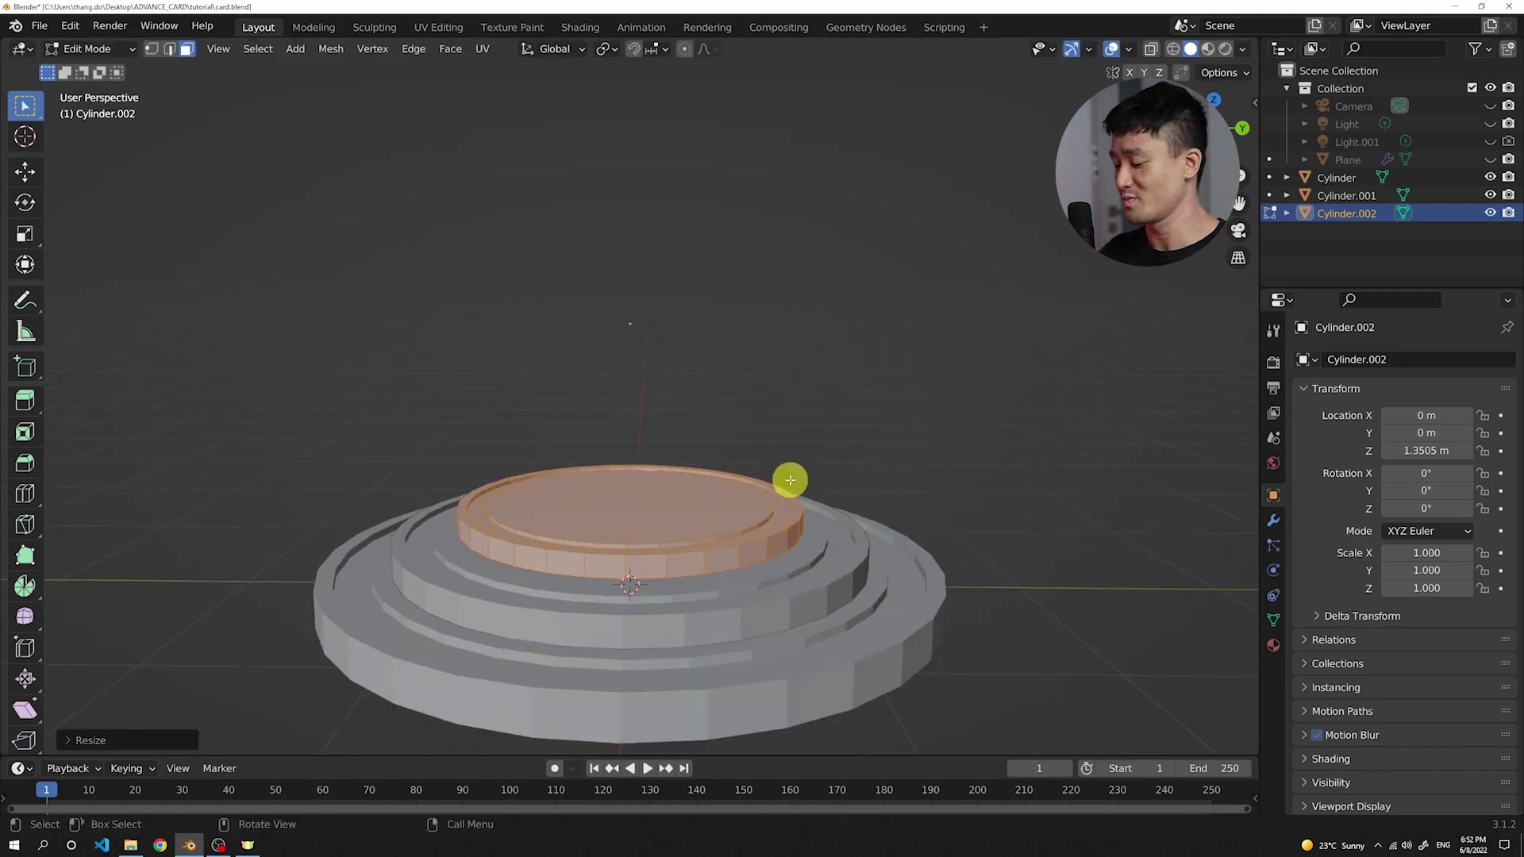
- From the side orthographic view, start moving the top tier's mesh along Z
key(KP_3)
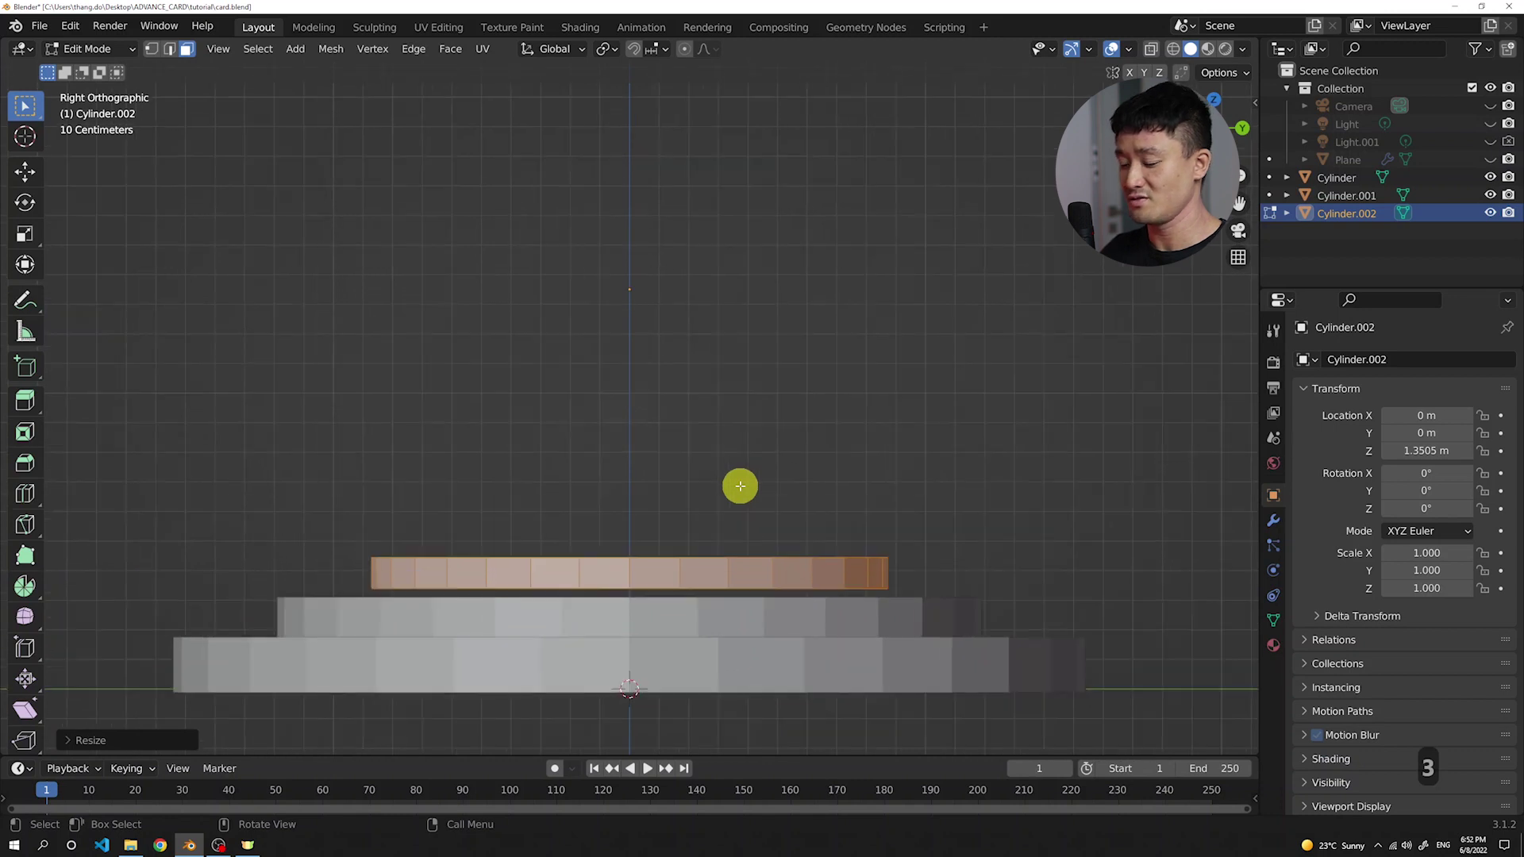
key(g)
key(z)
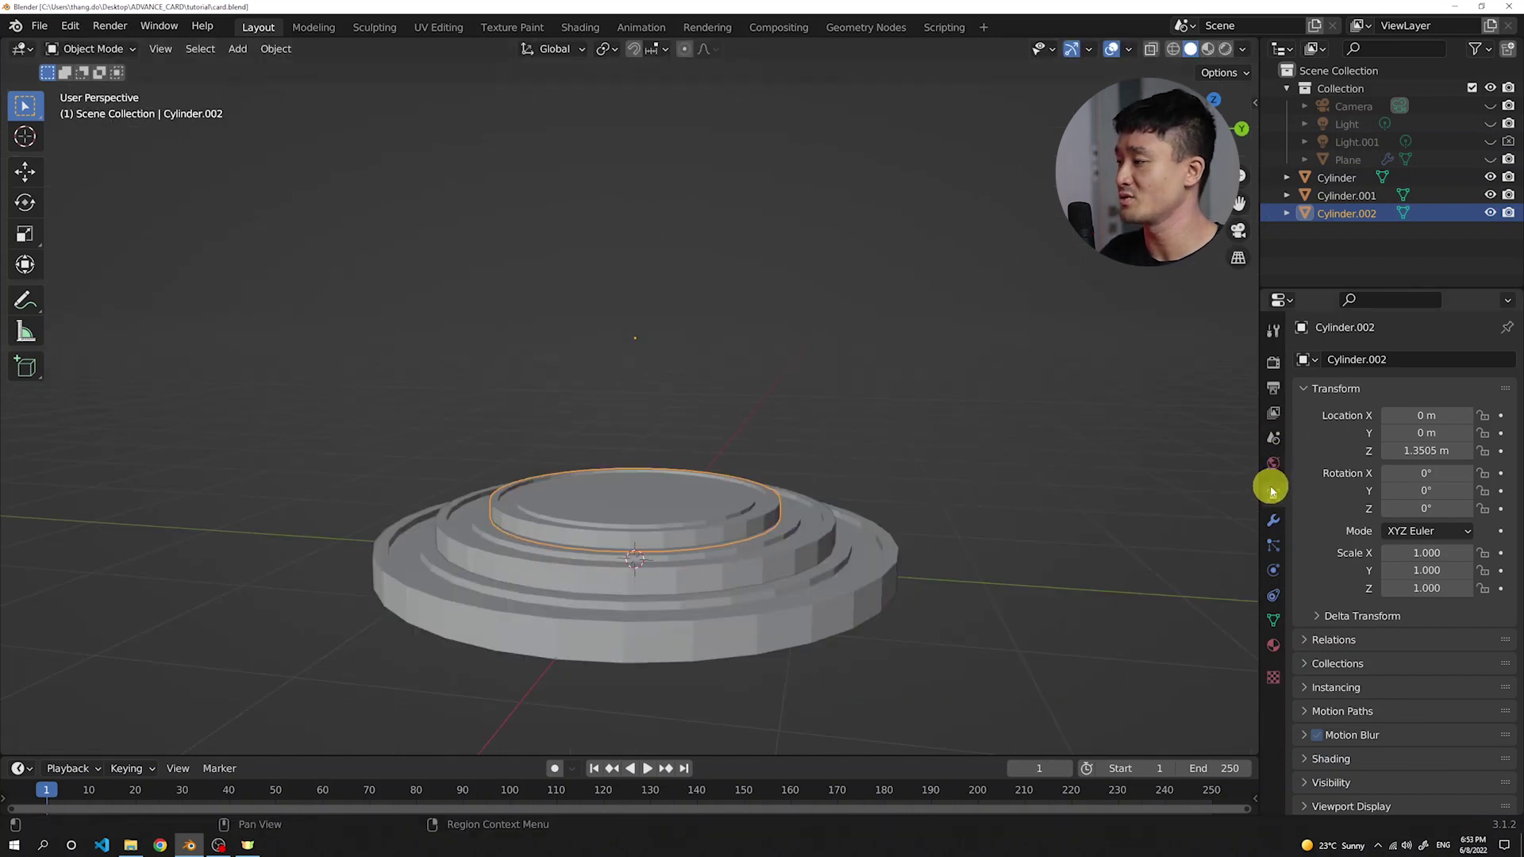
- Add Edge Split and Subdivision Surface modifiers to the top tier
click(1273, 519)
click(1345, 366)
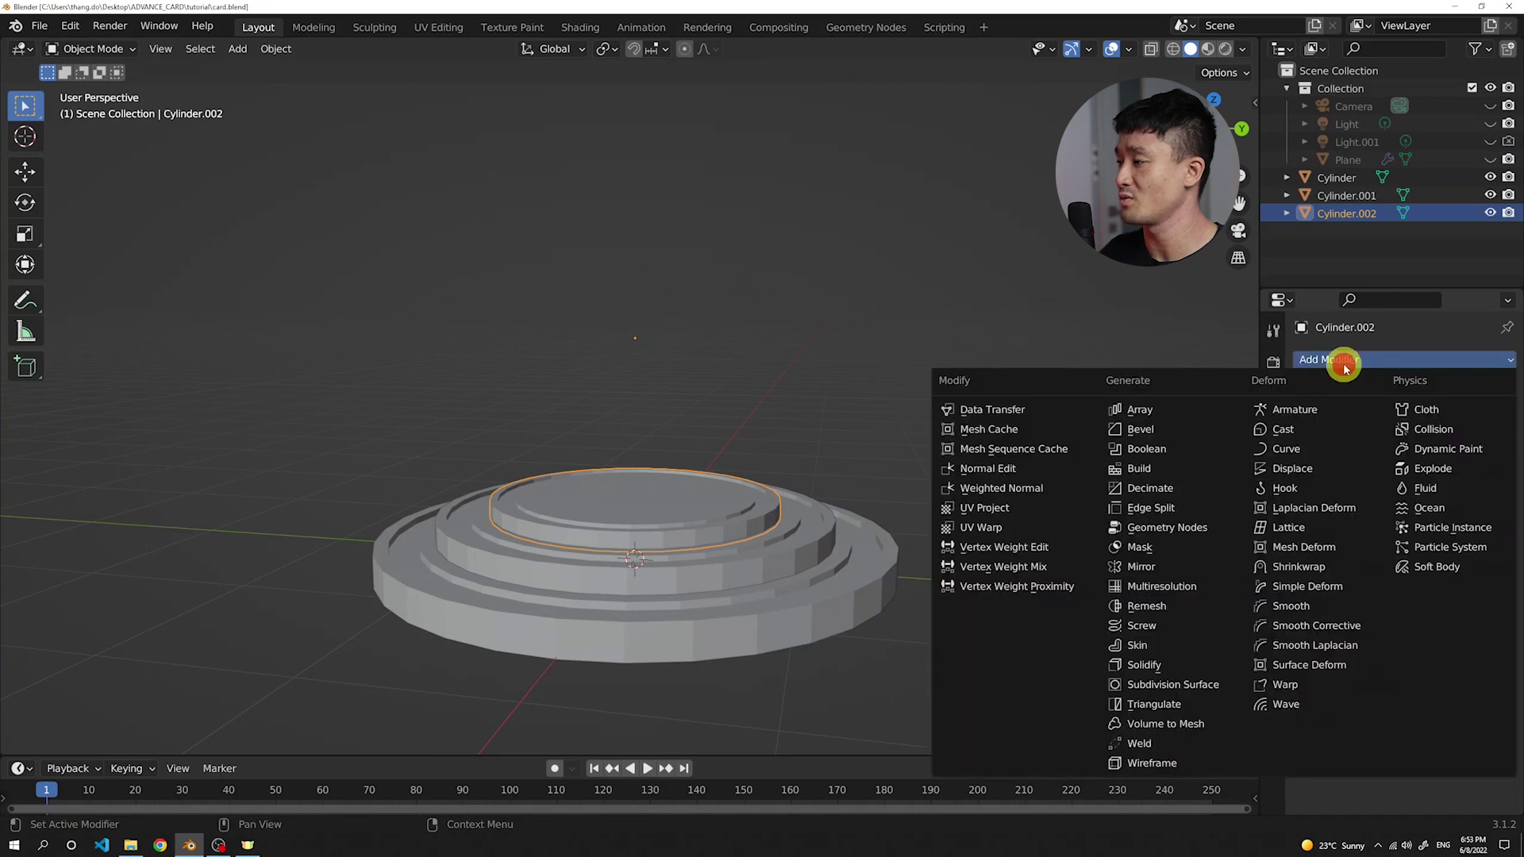
click(1178, 506)
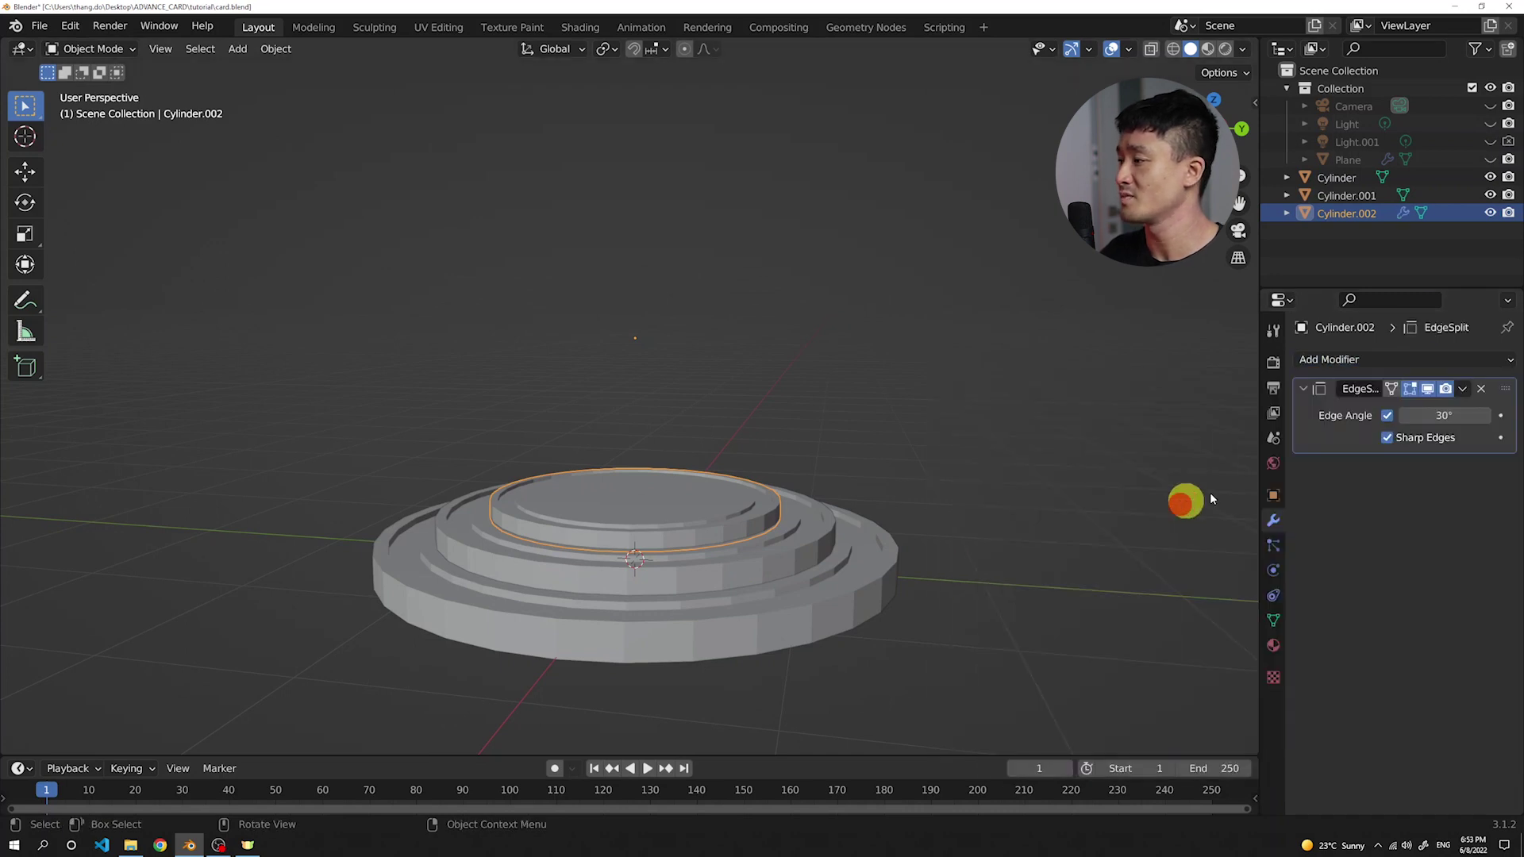
click(1375, 368)
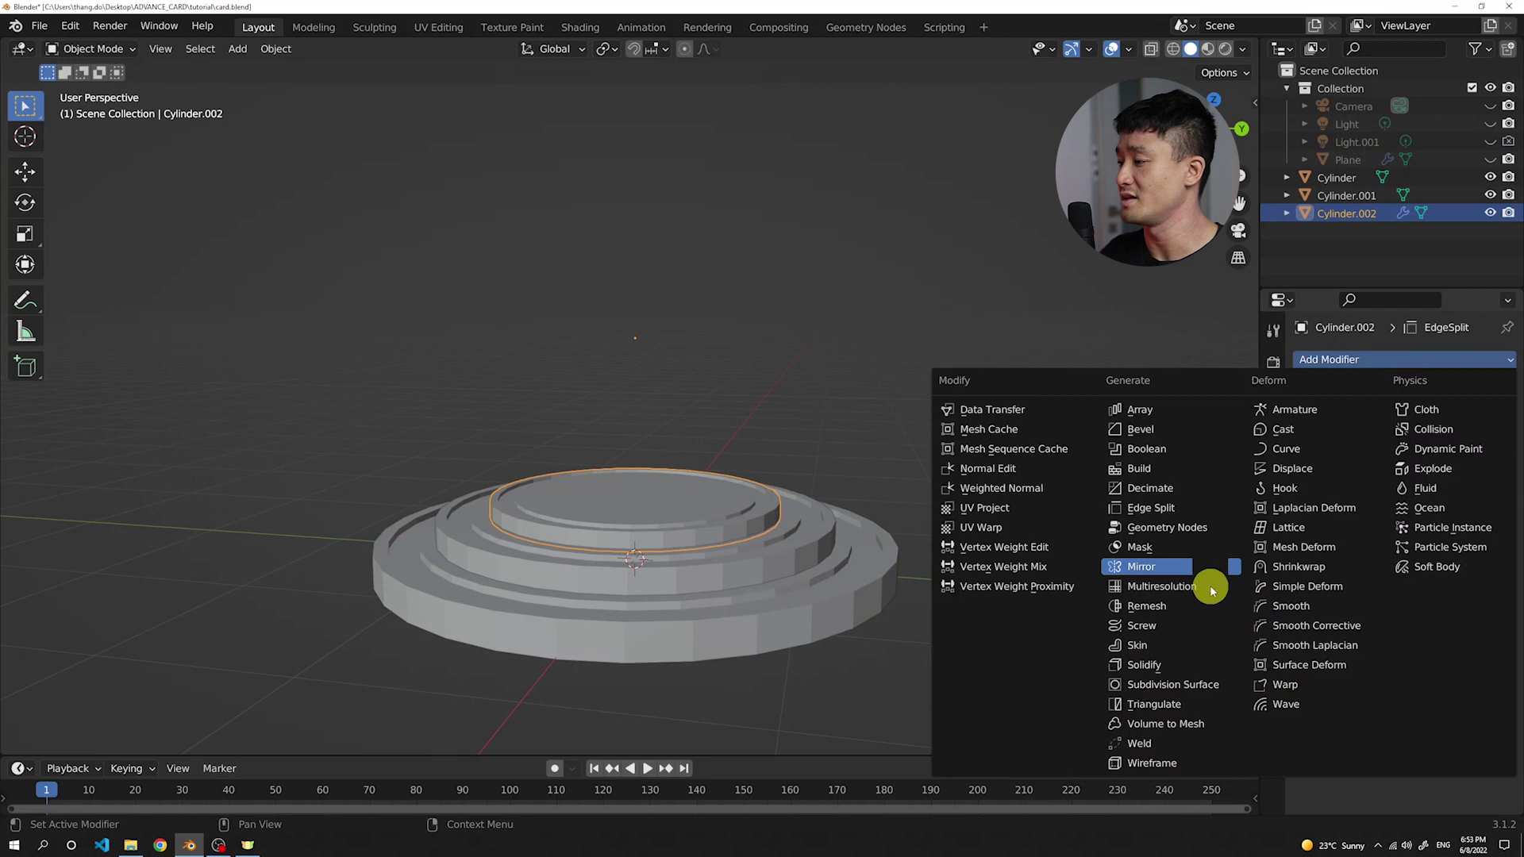
click(1188, 686)
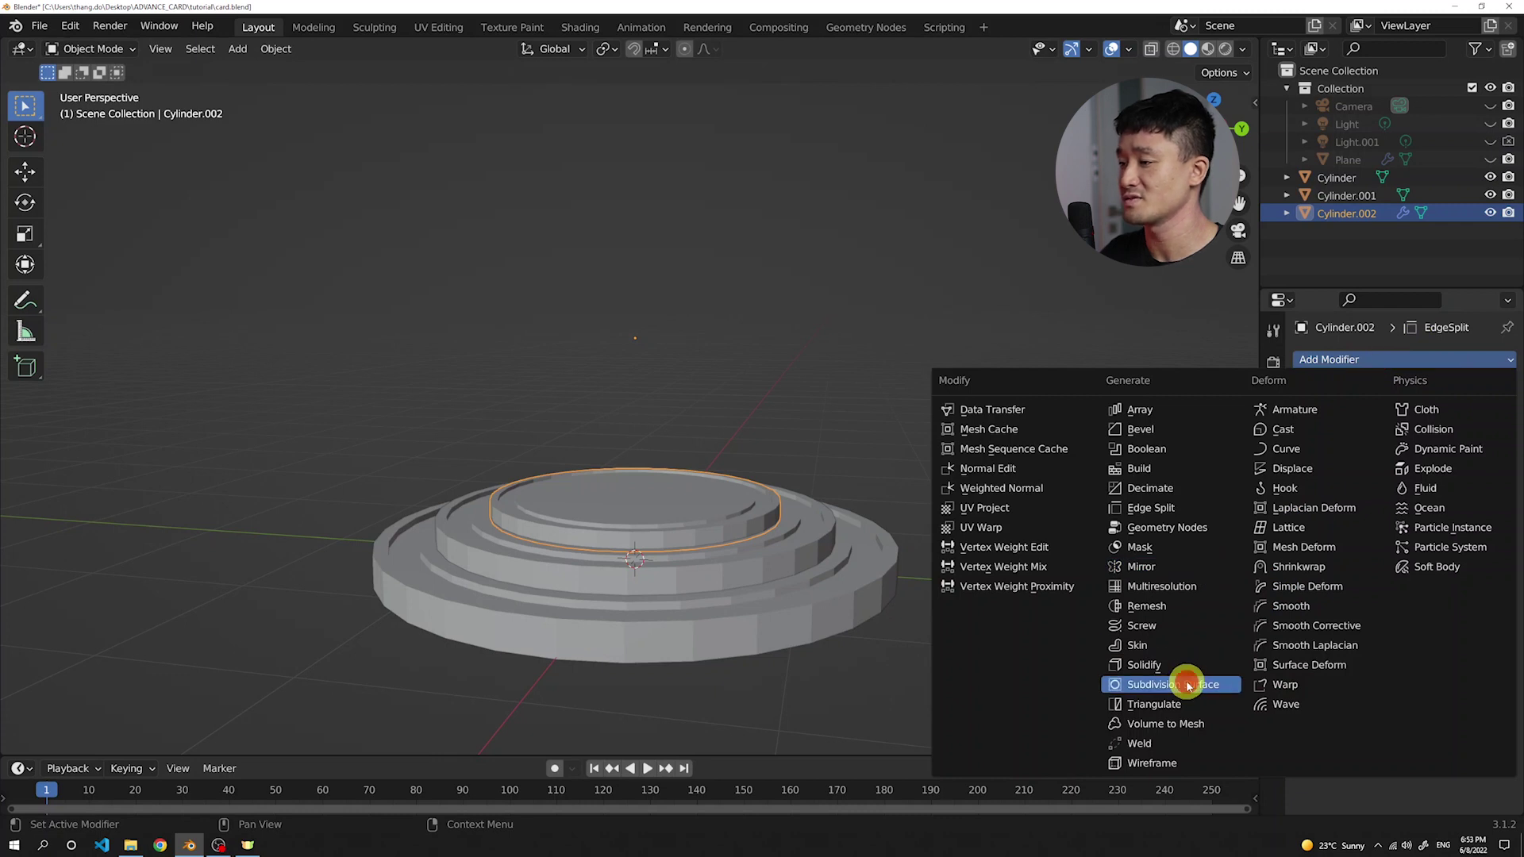
scroll(765, 571, up, 2)
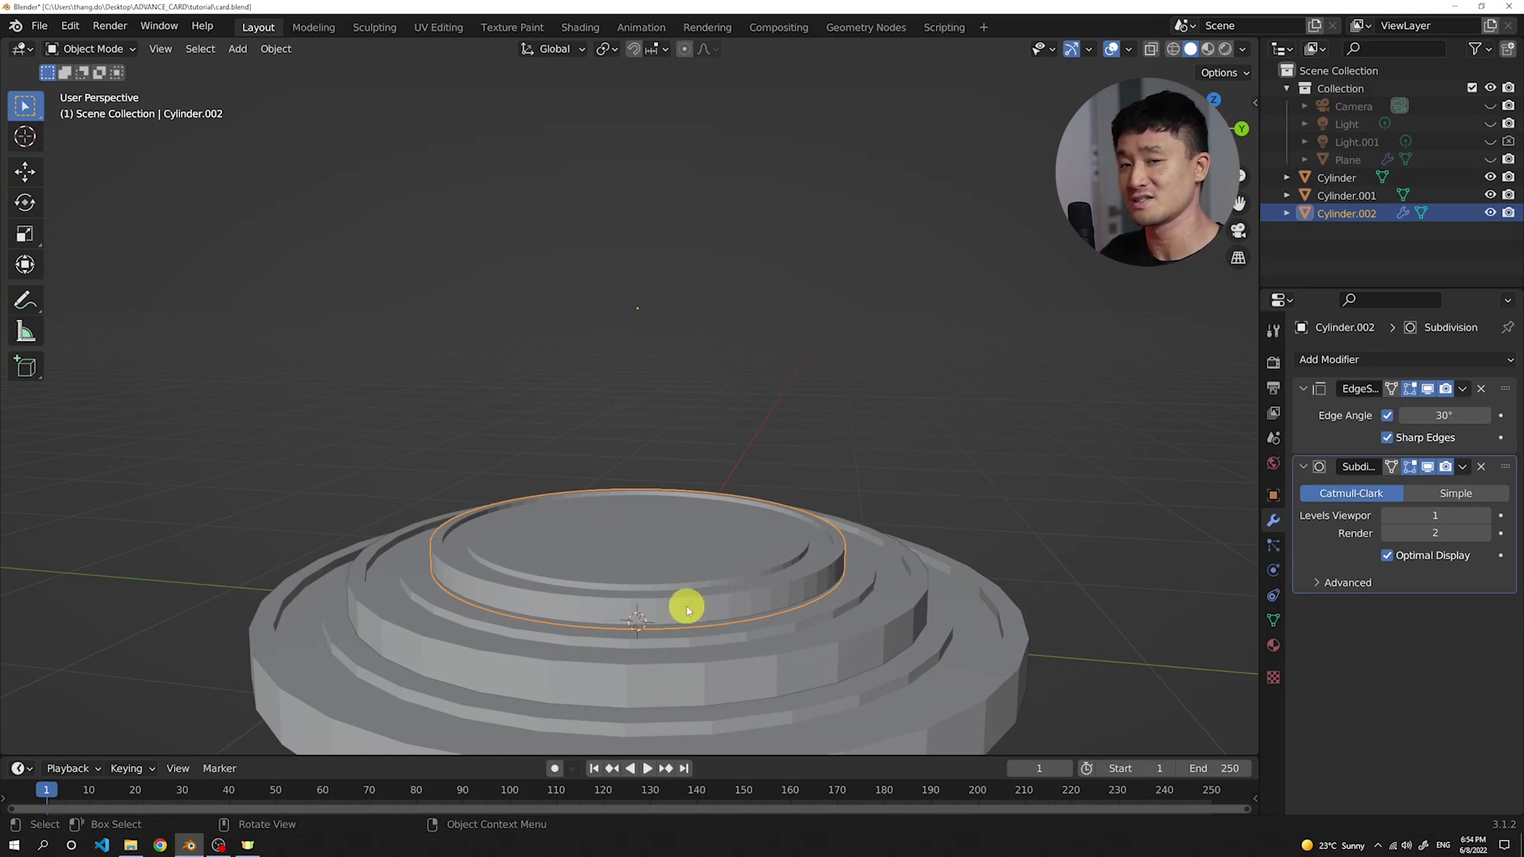
scroll(738, 599, down, 2)
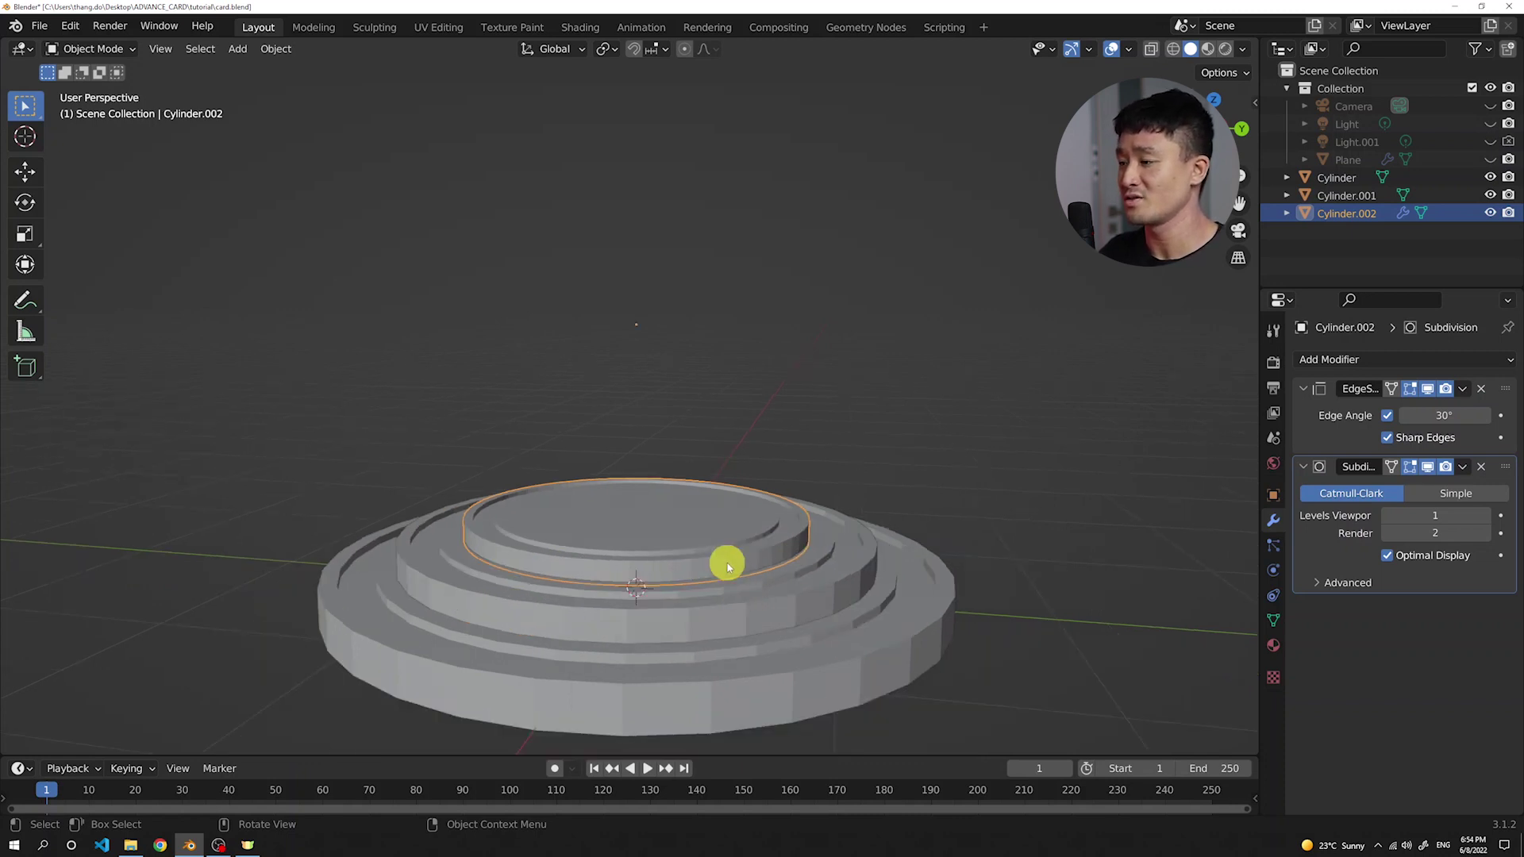
- Shade the top tier smooth, then begin adding modifiers to the bottom tier
right_click(728, 565)
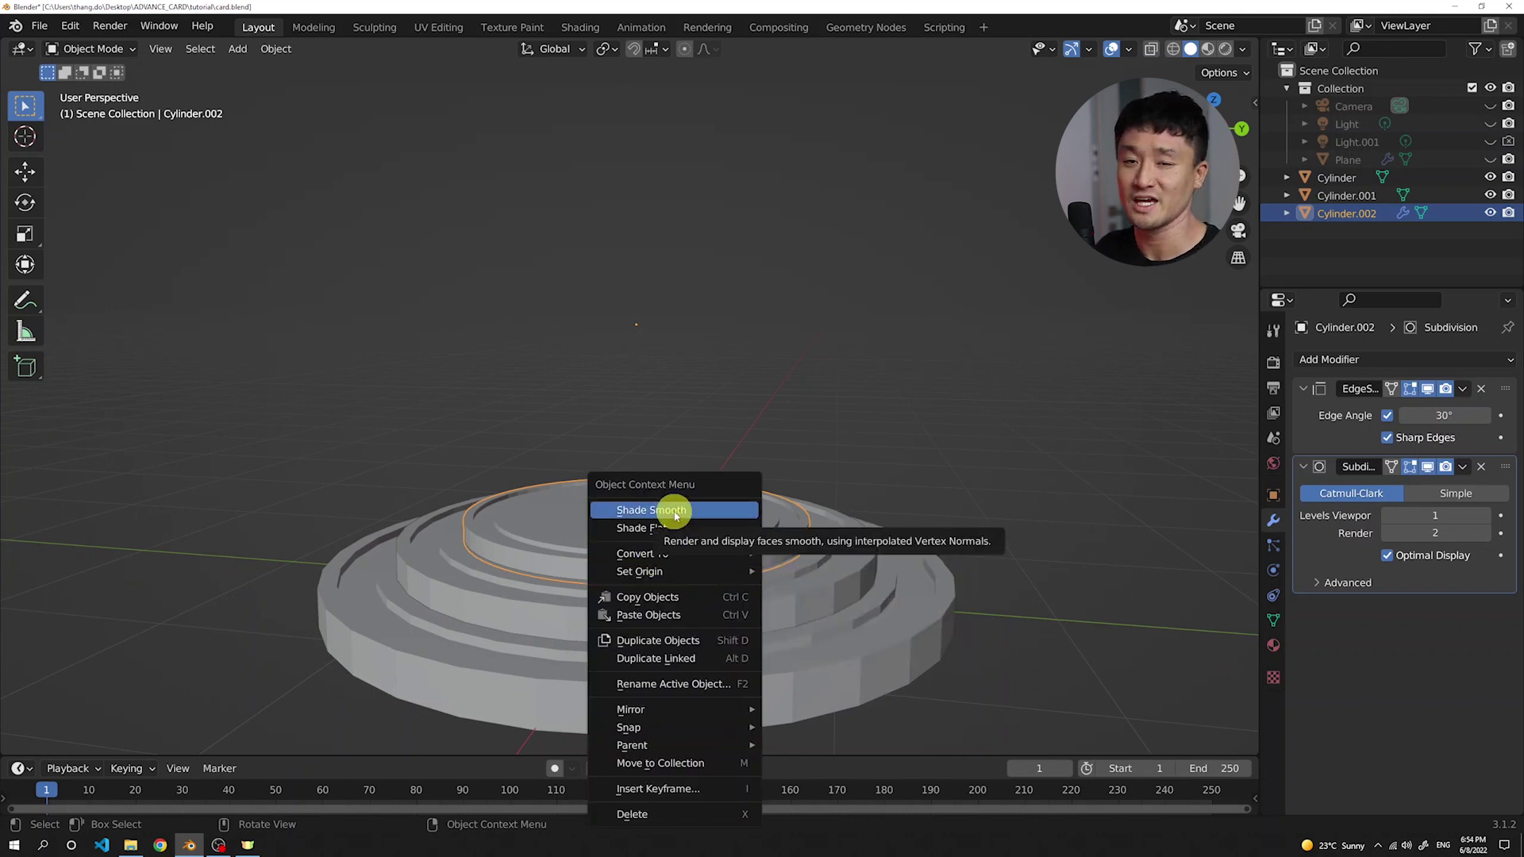
click(674, 511)
scroll(718, 536, up, 2)
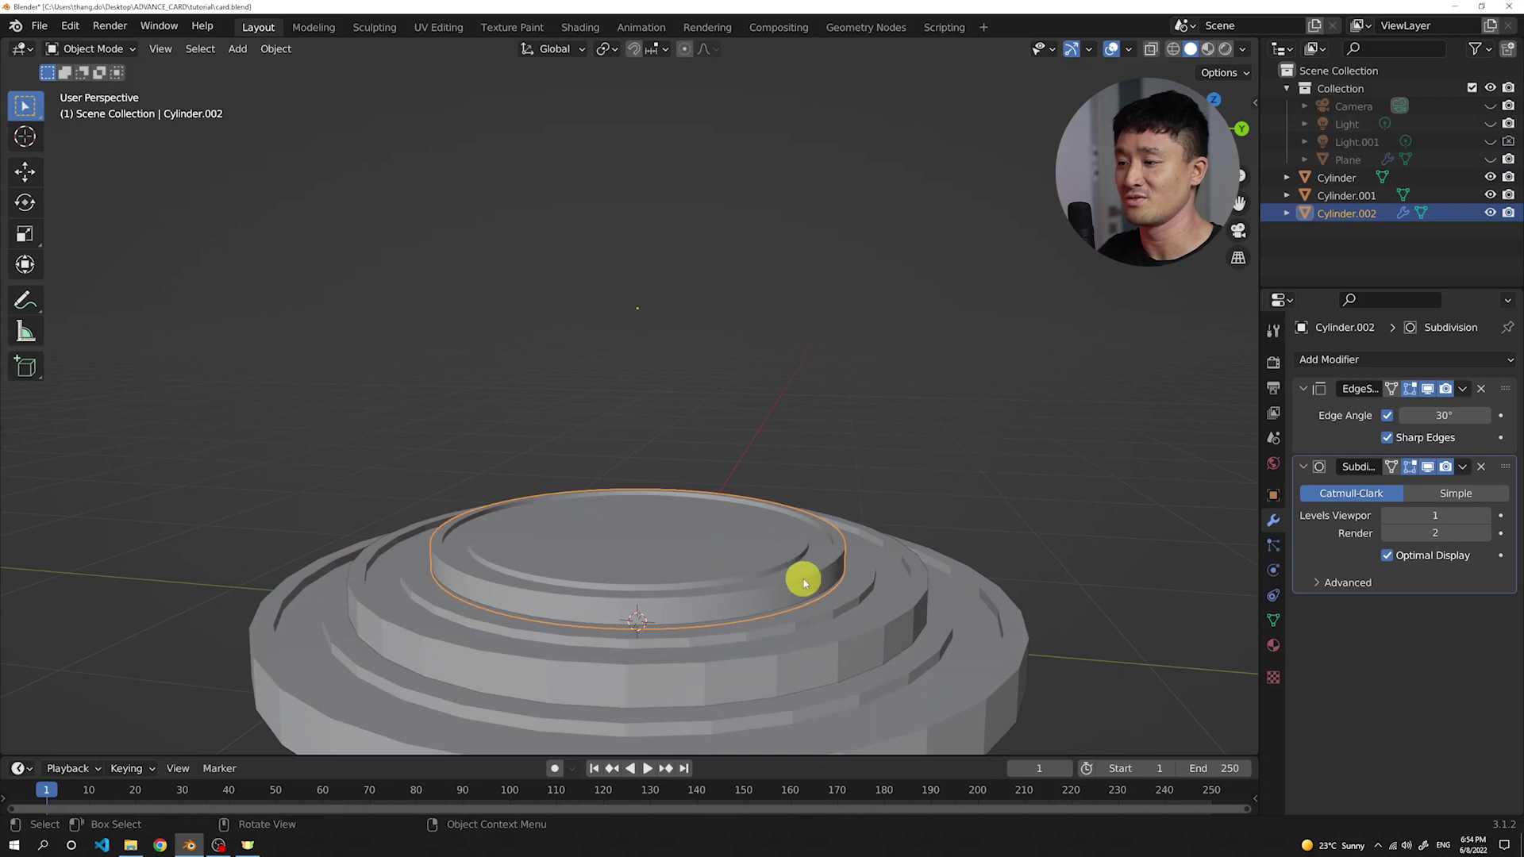
scroll(773, 578, down, 3)
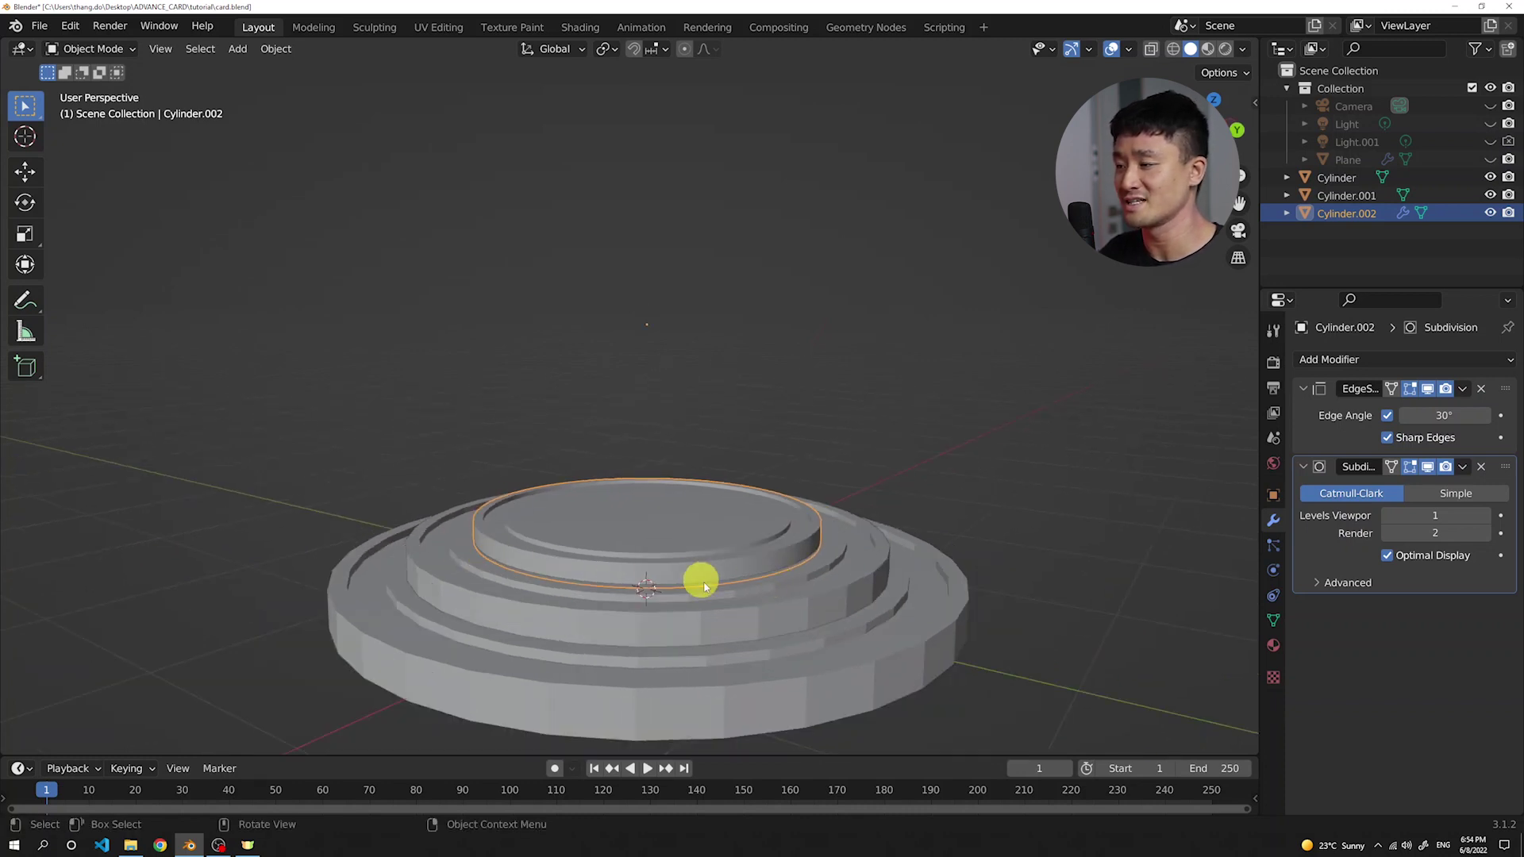
middle_drag(704, 585, 697, 610)
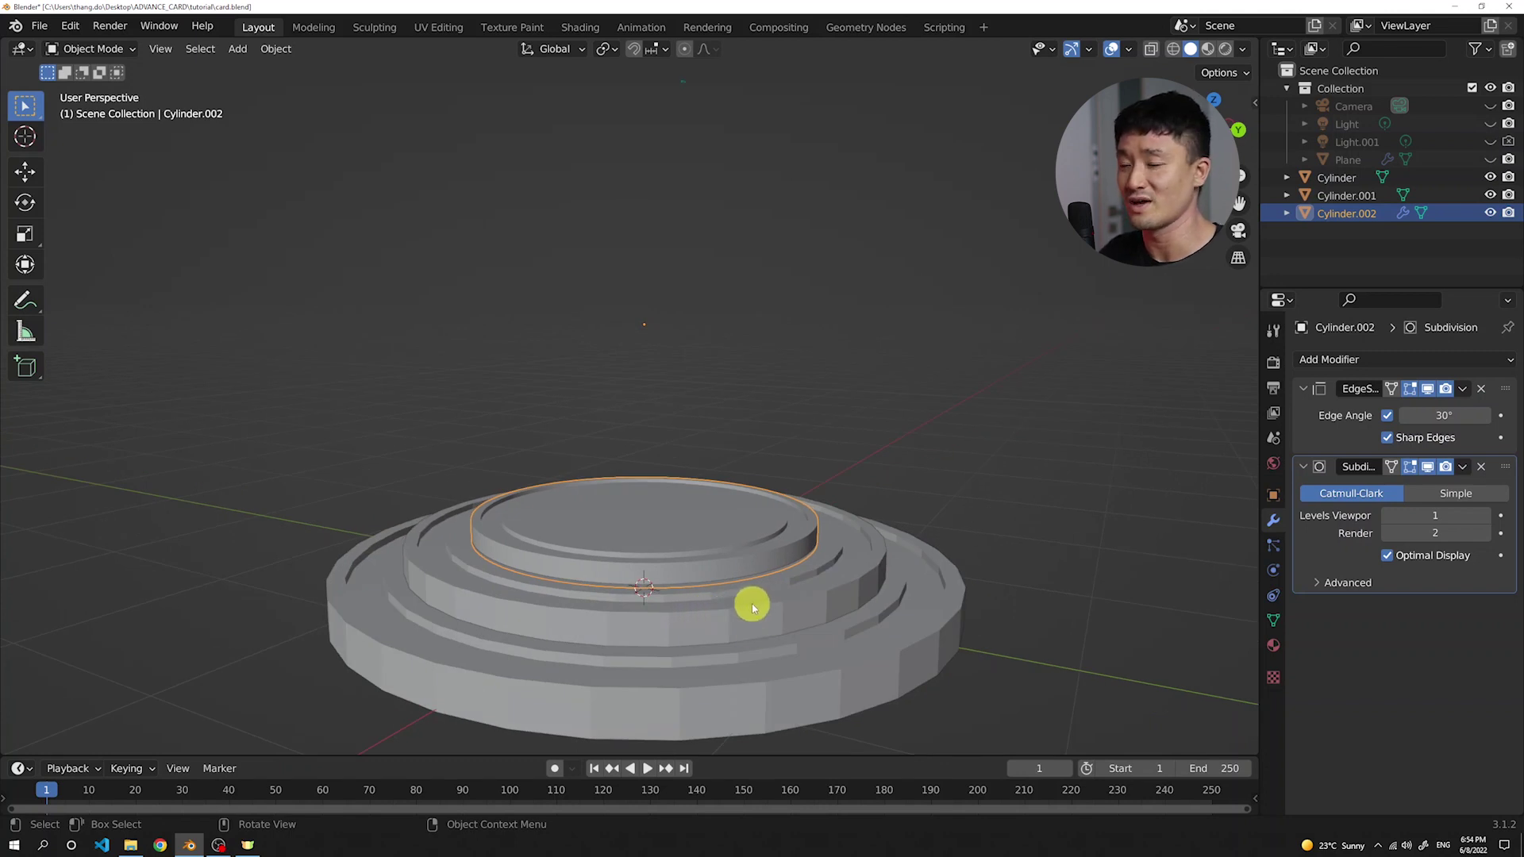
click(1341, 358)
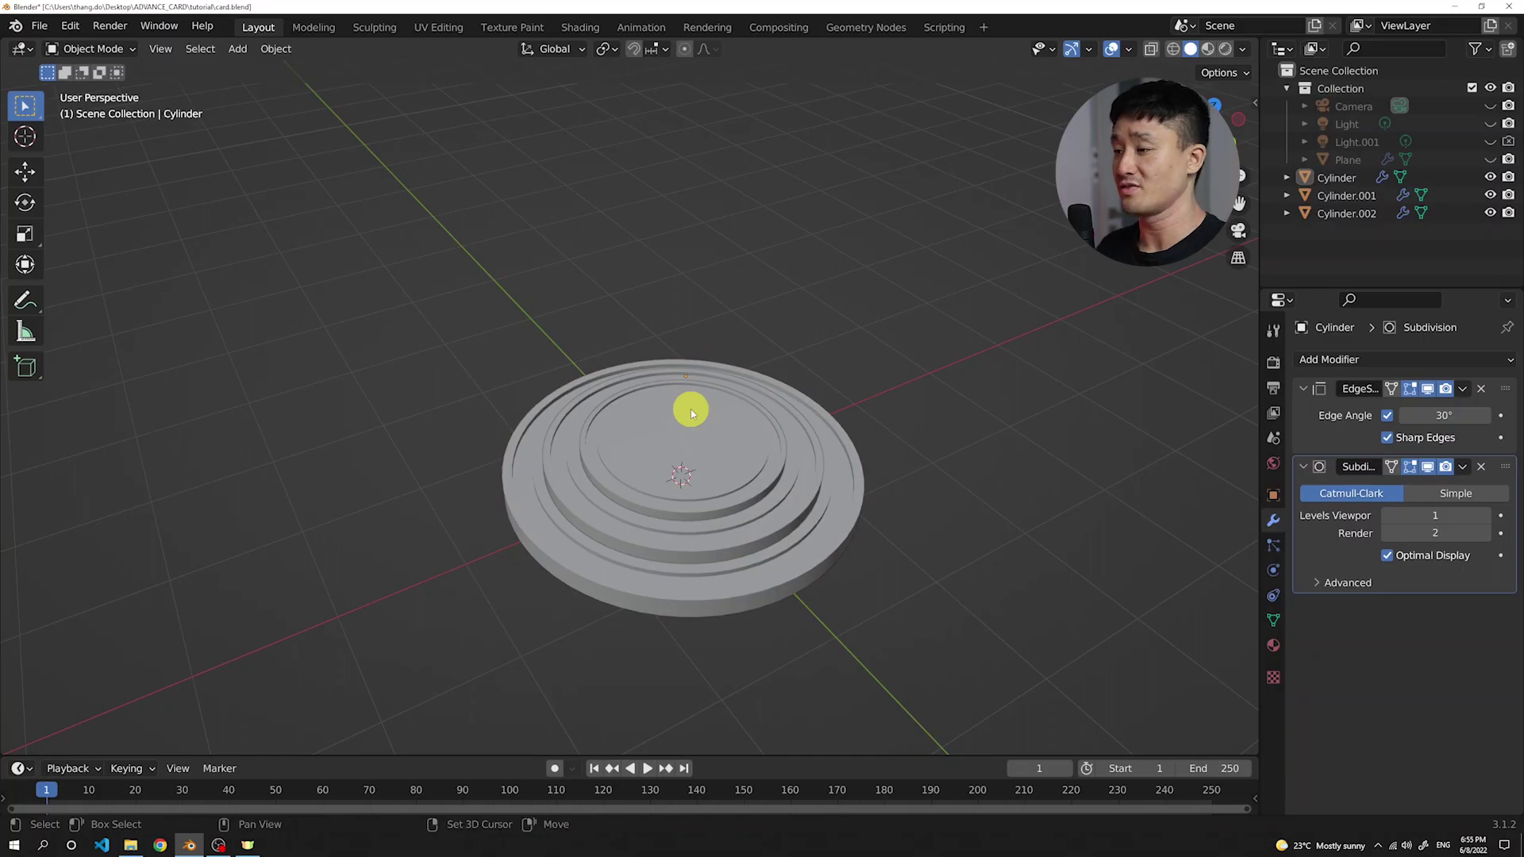
- Add a cube to the scene above the throne
key(shift+a)
mouse_move(692, 409)
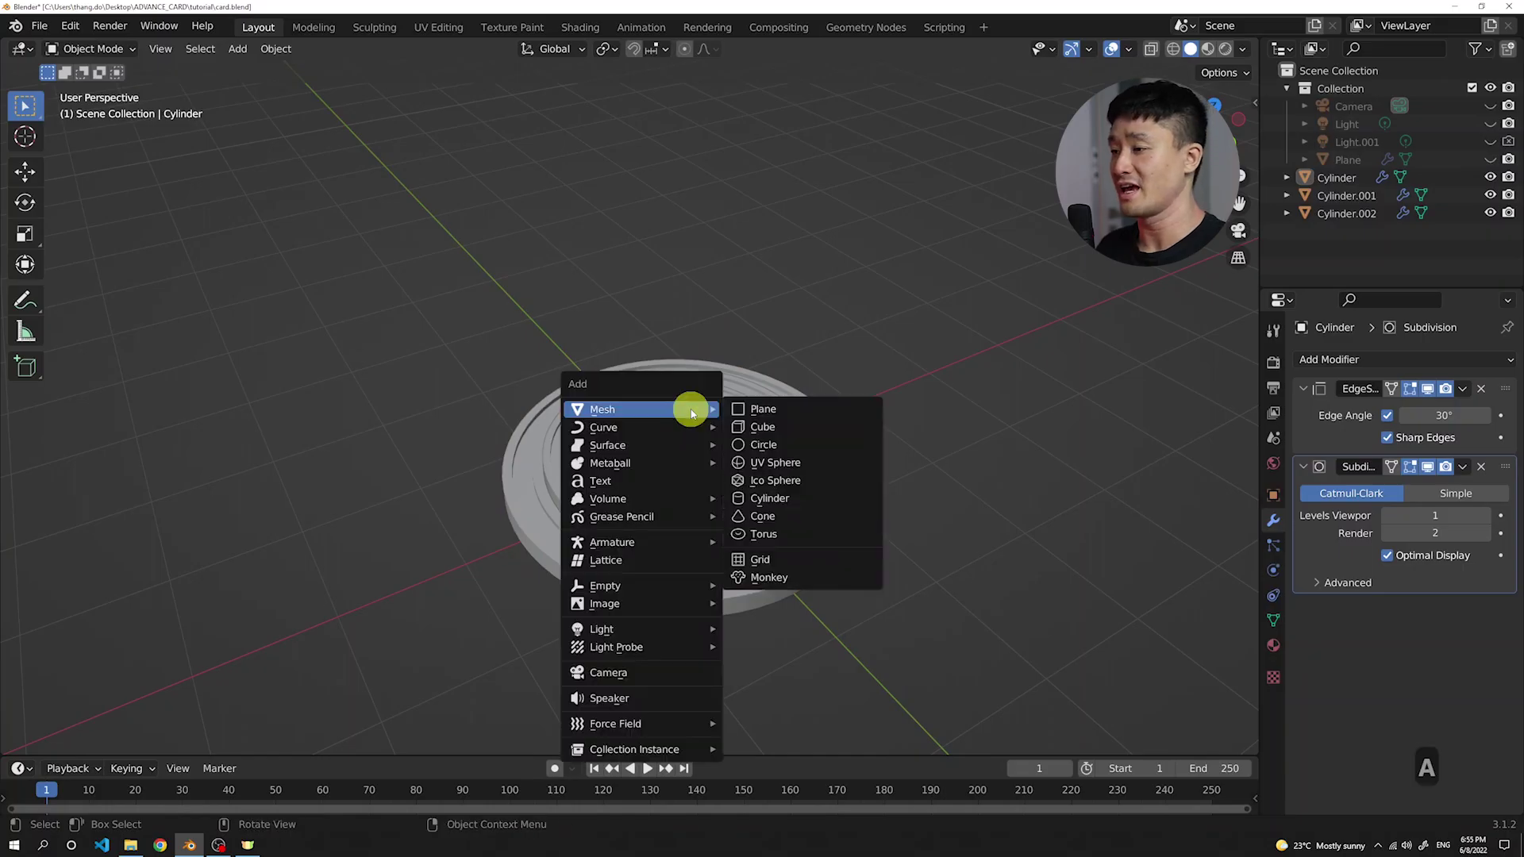
click(794, 428)
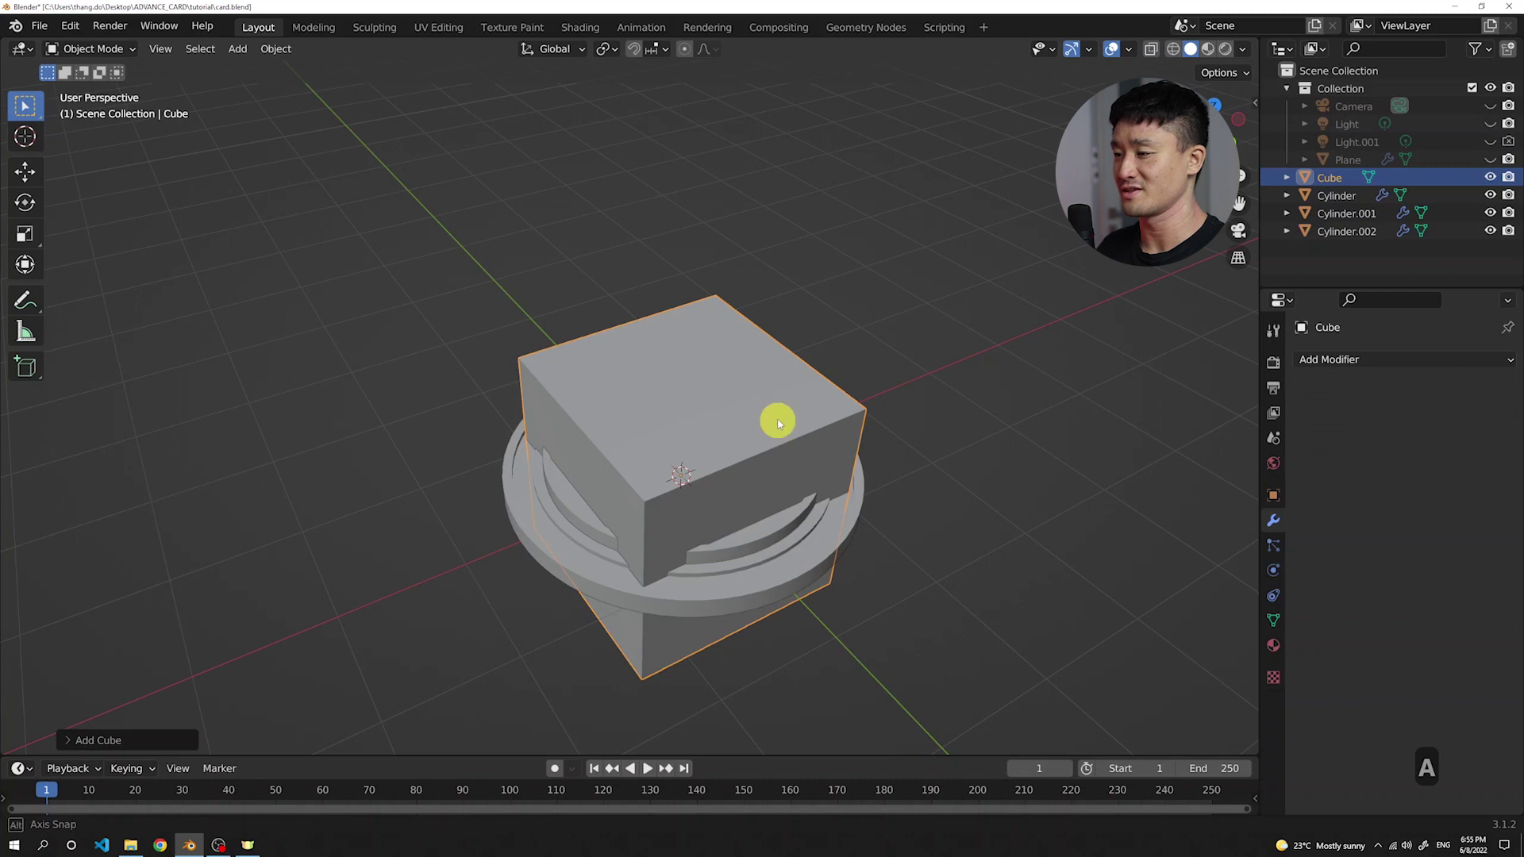
mouse_move(778, 423)
middle_down()
mouse_move(783, 394)
mouse_move(777, 418)
middle_up()
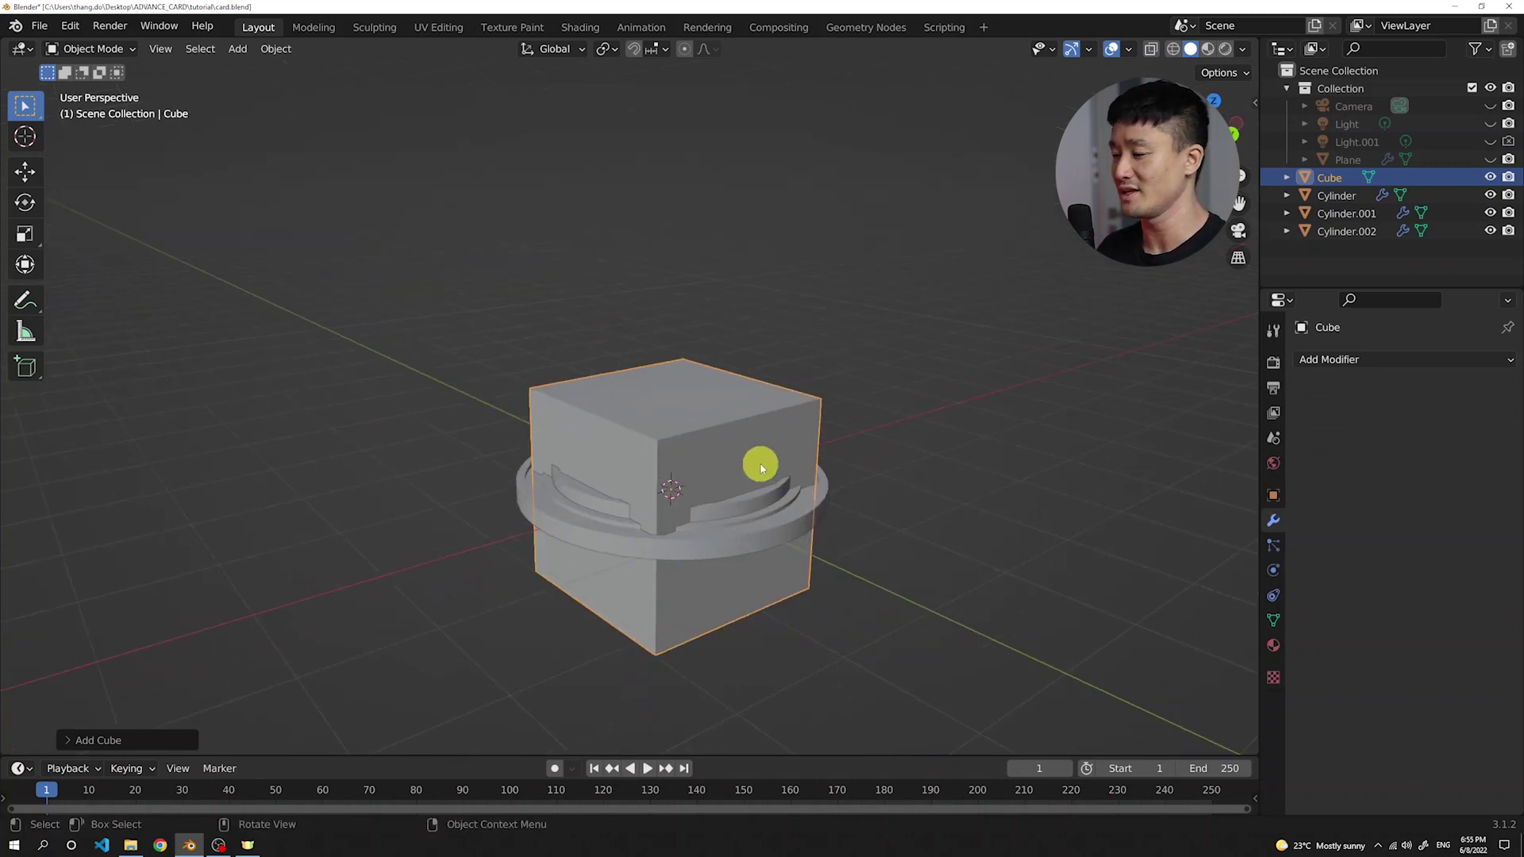
- From the top view, scale the cube's mesh along X to about 0.05 into a thin slab
key(KP_7)
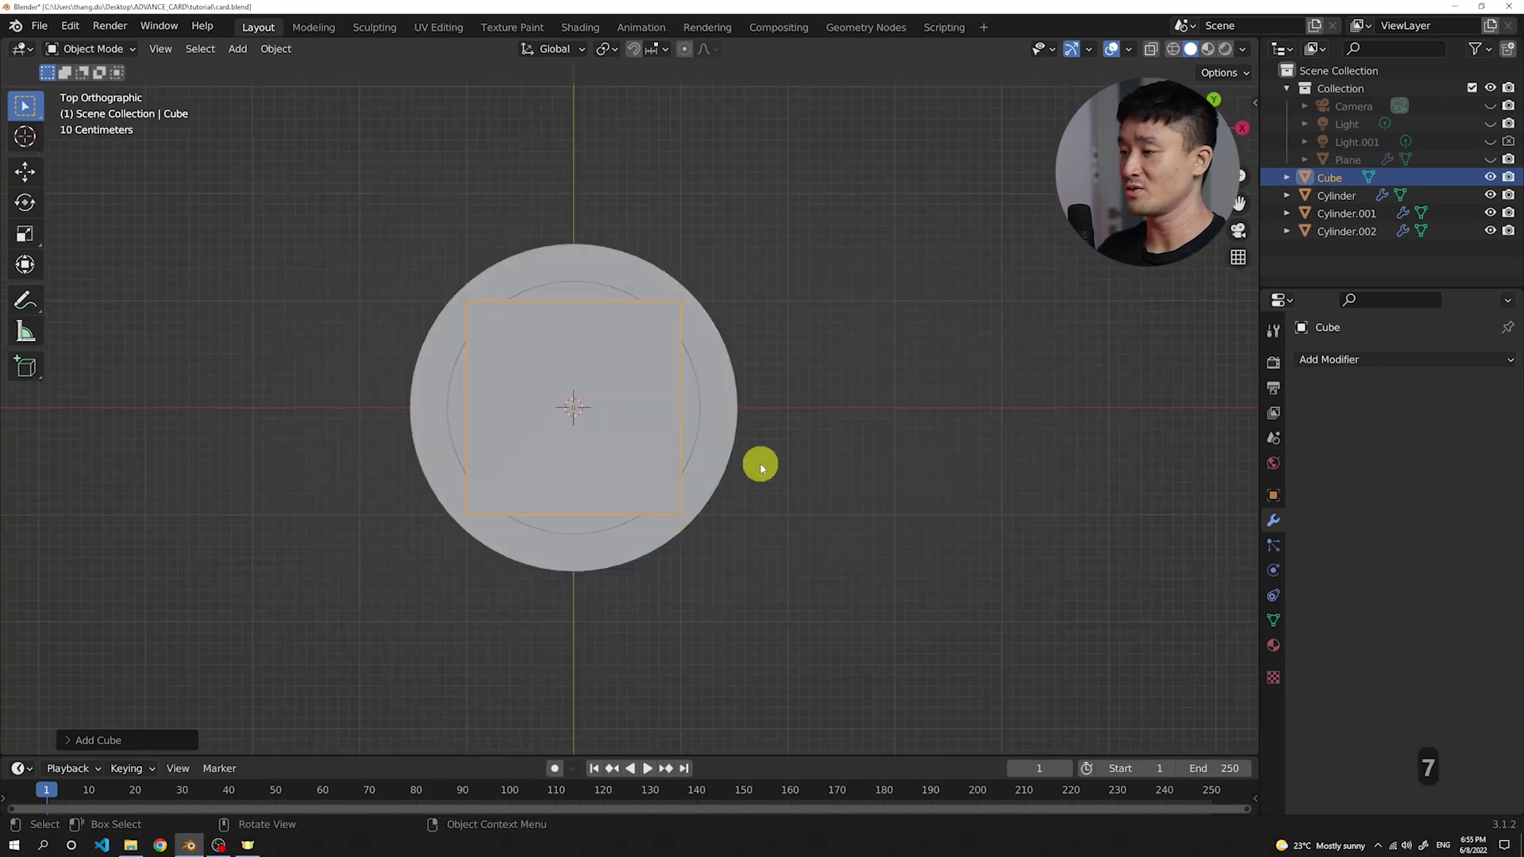
key(Tab)
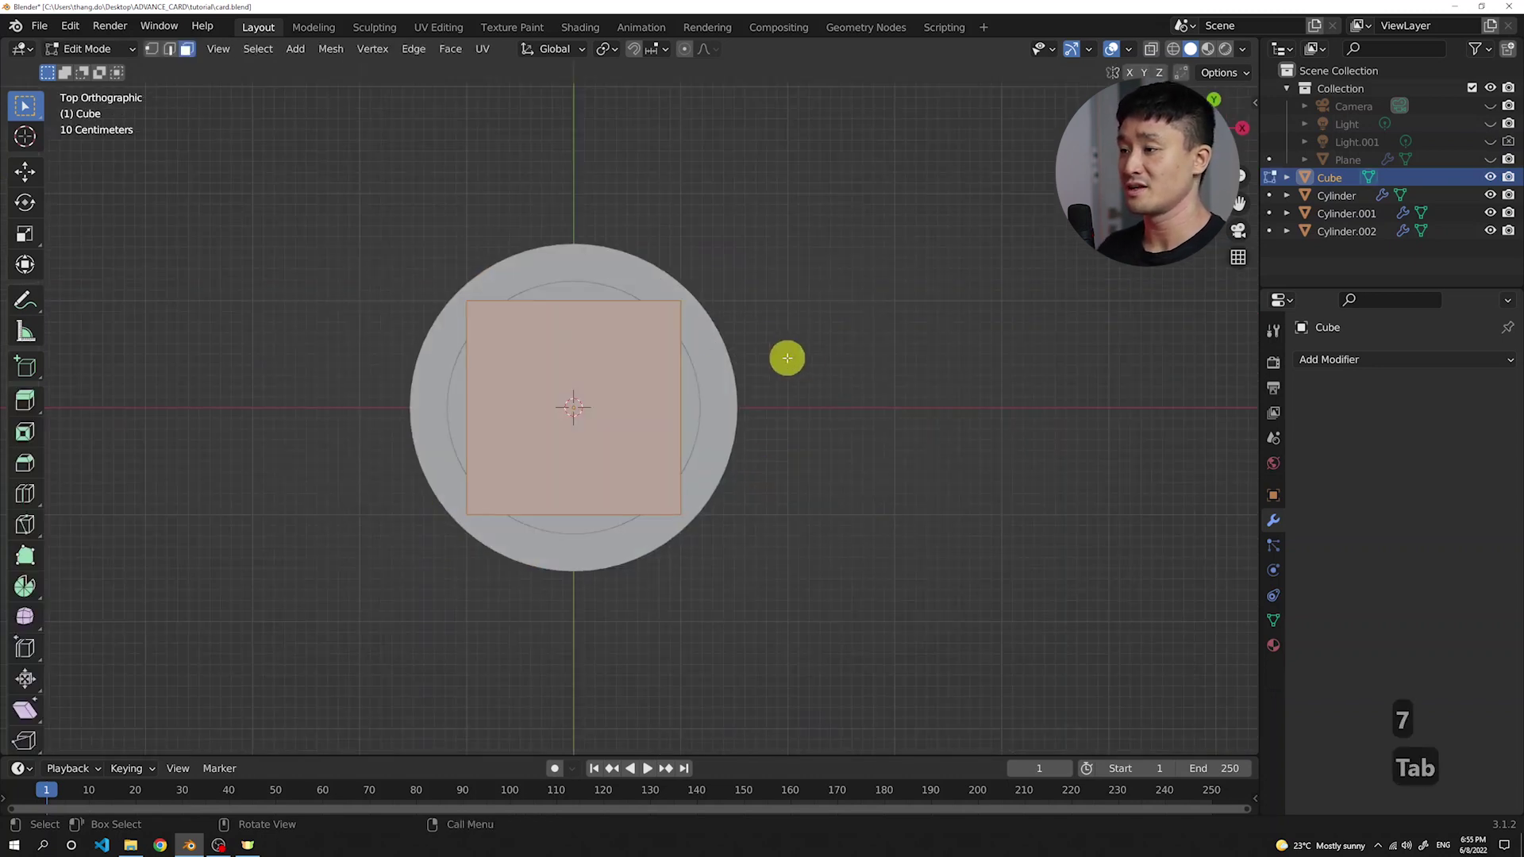
shift+middle_drag(653, 354, 704, 351)
scroll(706, 354, up, 3)
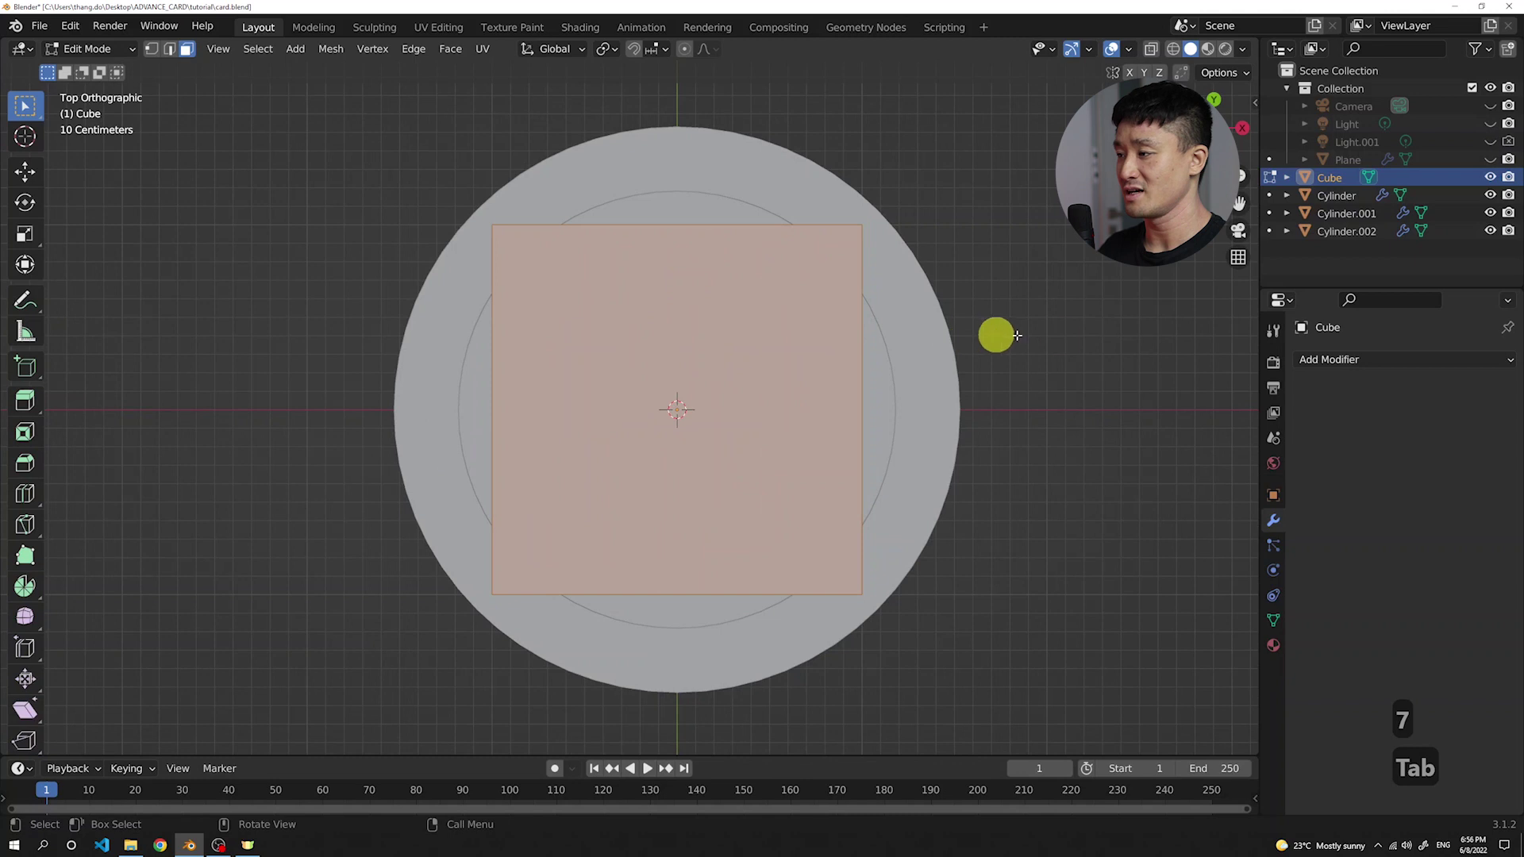
key(s)
key(x)
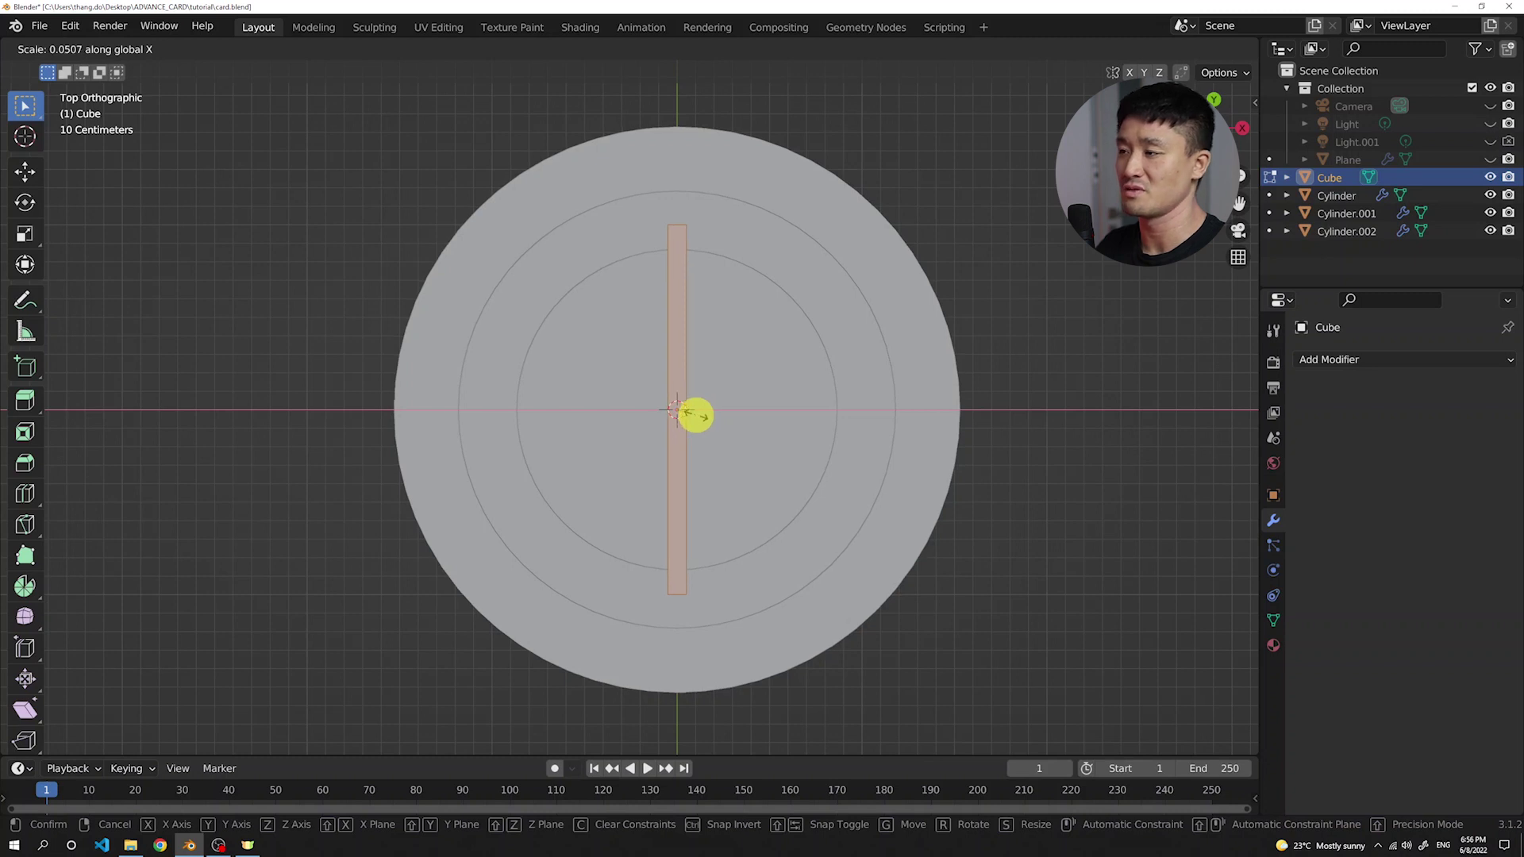
click(694, 412)
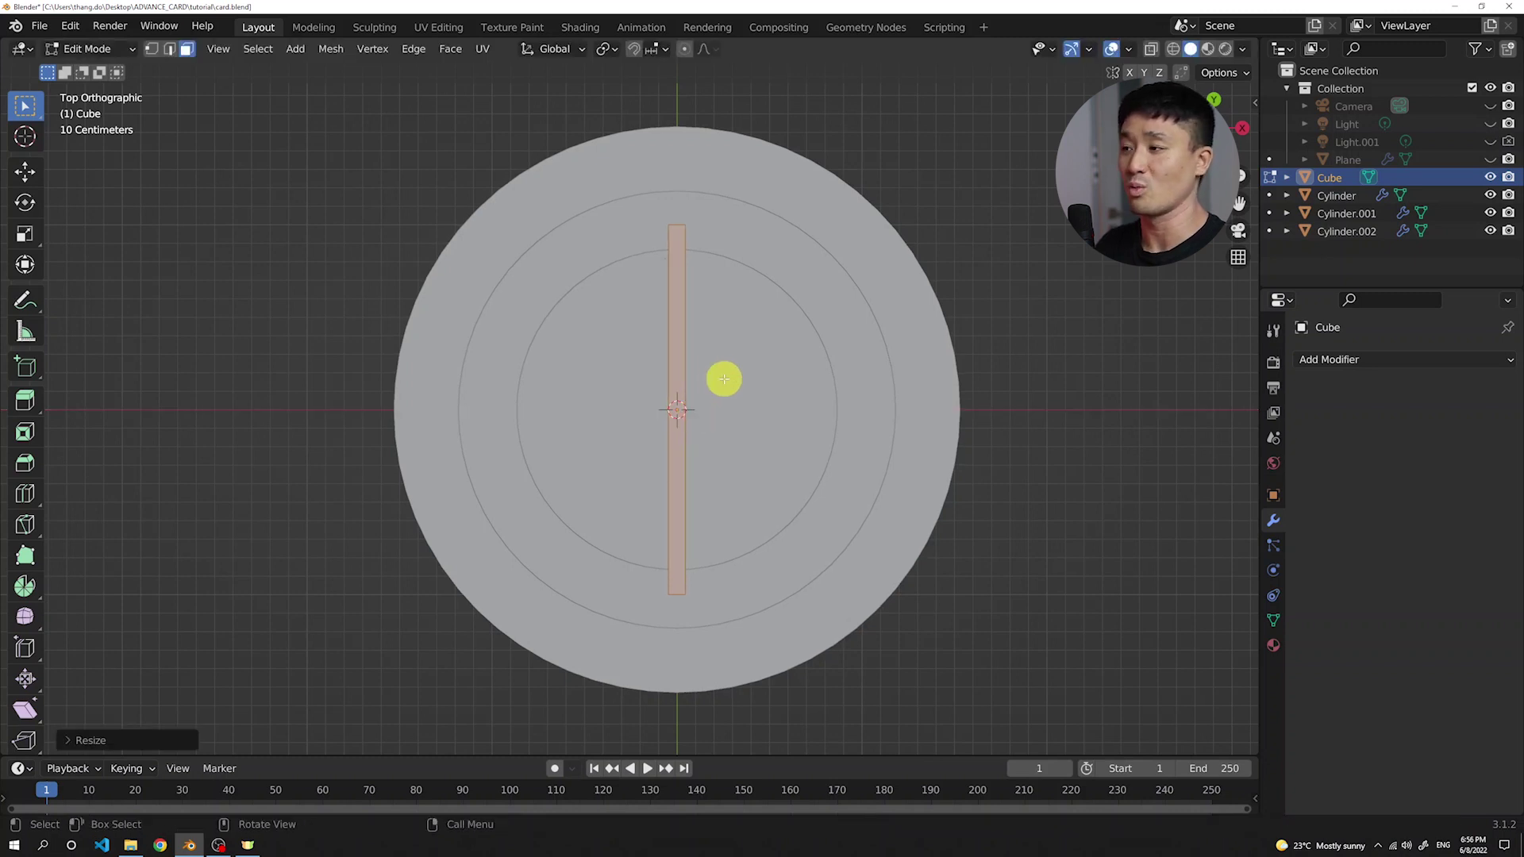
- From the side view, narrow the slab's mesh along Y
key(KP_3)
scroll(746, 427, up, 1)
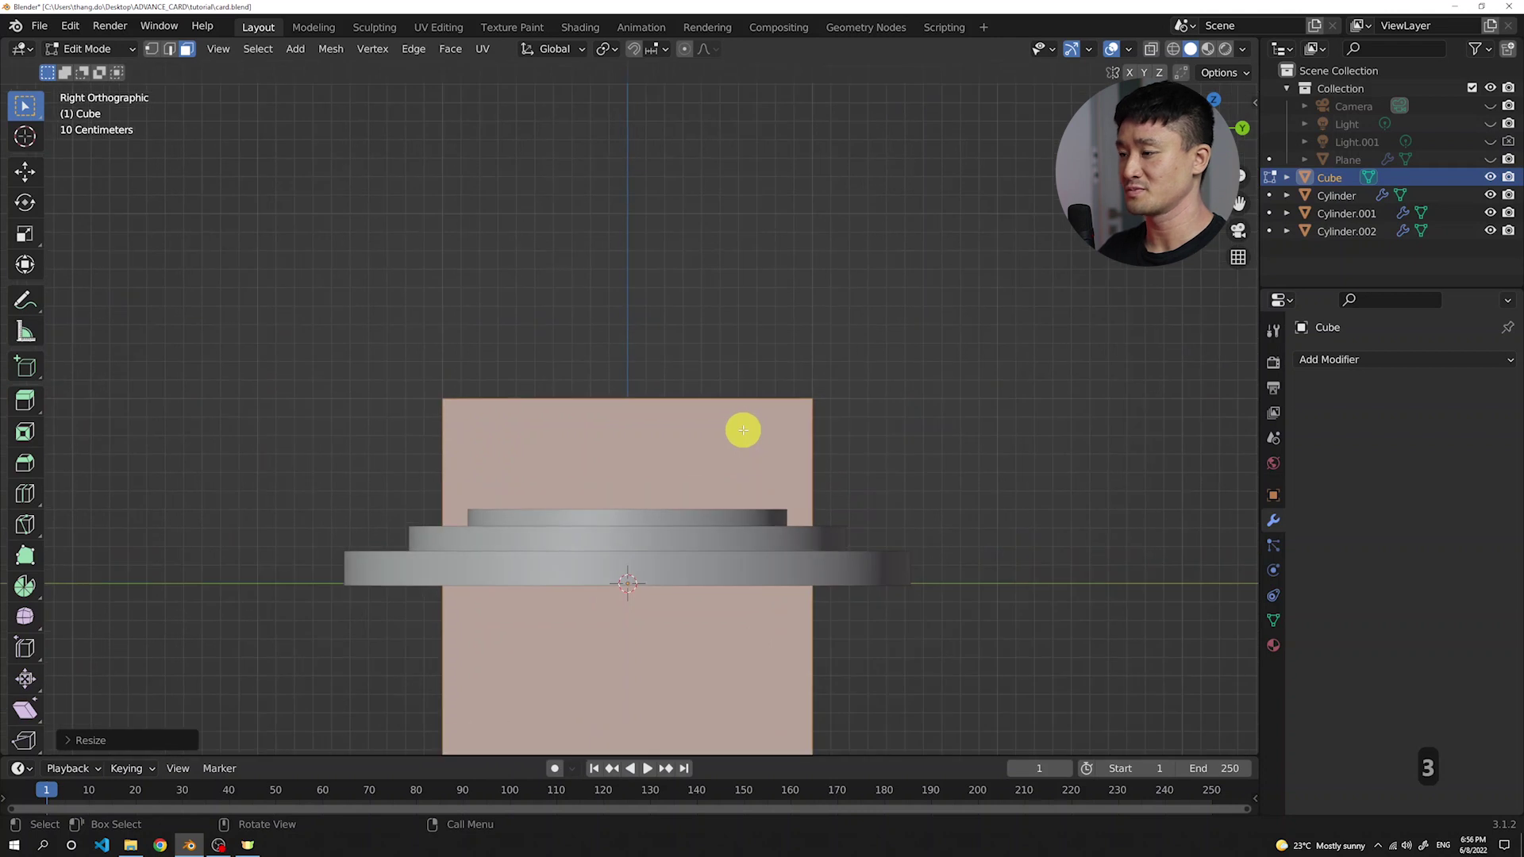
scroll(742, 431, down, 2)
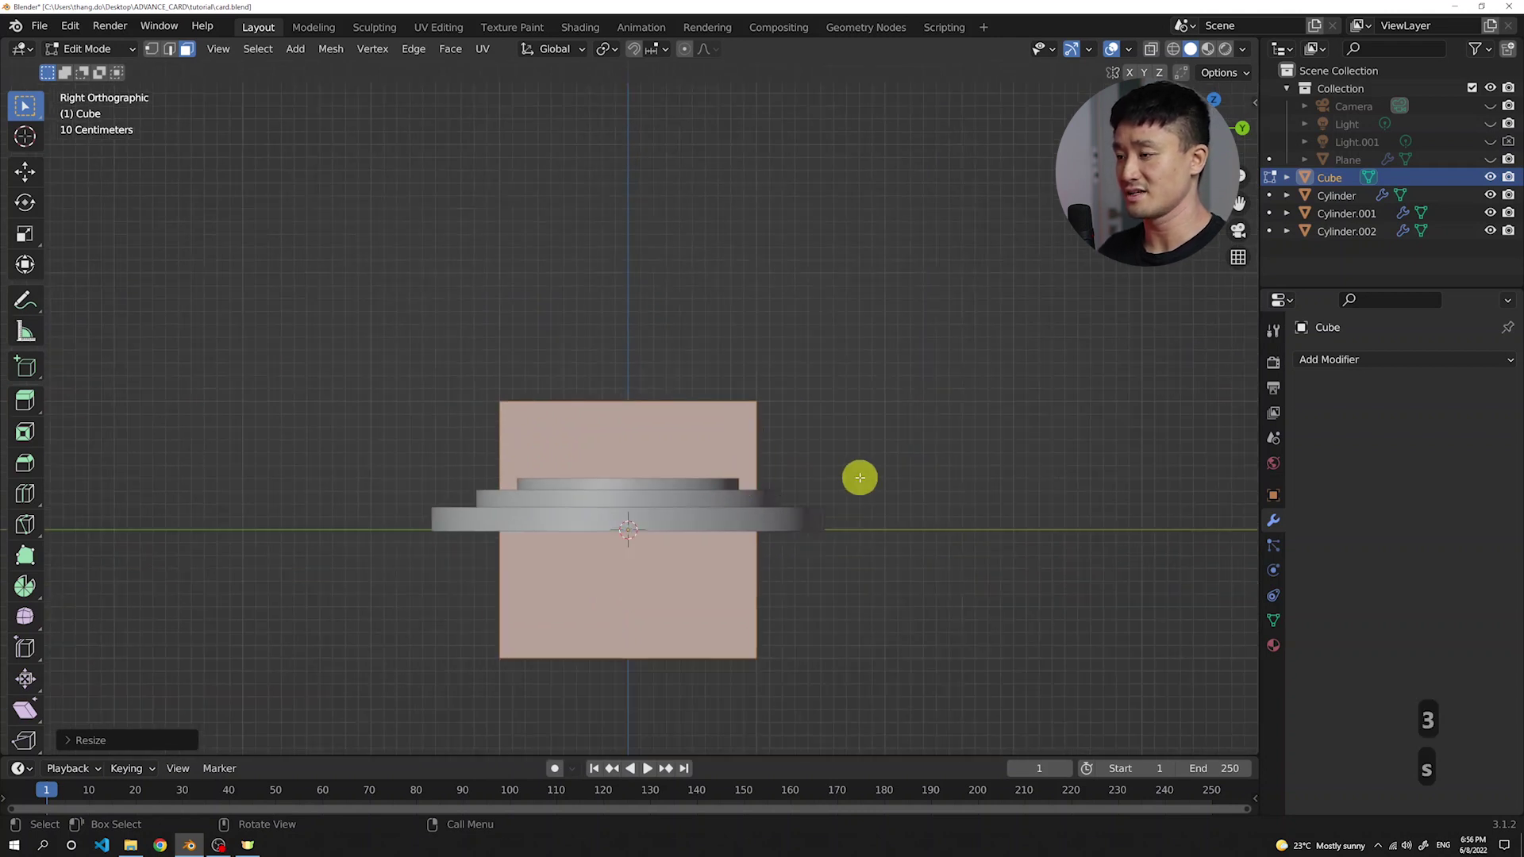
key(s)
key(y)
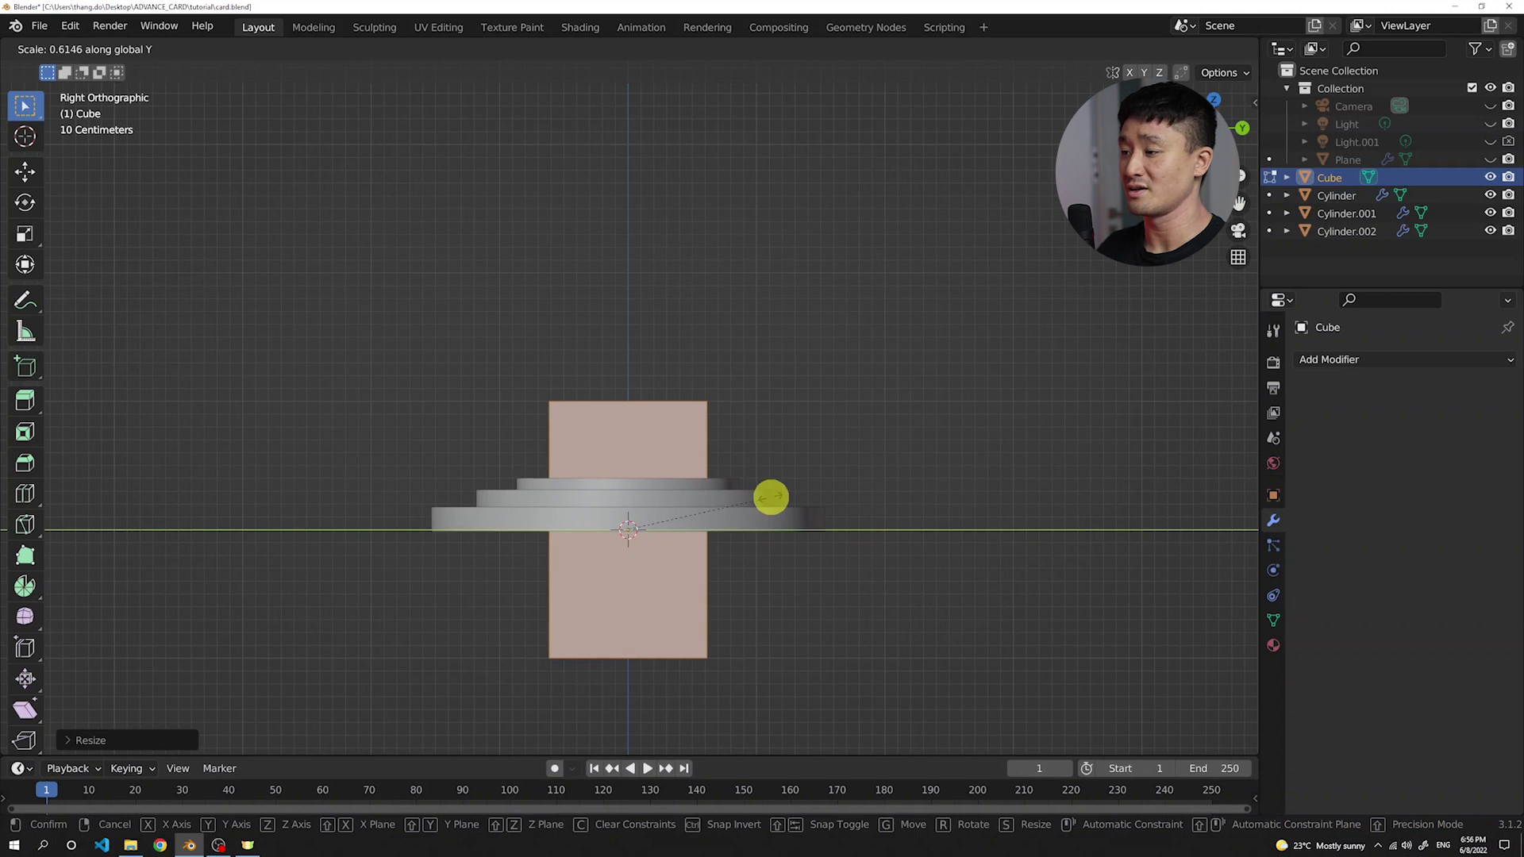
click(775, 495)
mouse_move(775, 494)
middle_down()
mouse_move(741, 456)
mouse_move(574, 469)
mouse_move(782, 513)
mouse_move(730, 491)
mouse_move(742, 464)
mouse_move(776, 475)
middle_up()
- In camera view, raise the card along Z above the throne
key(KP_0)
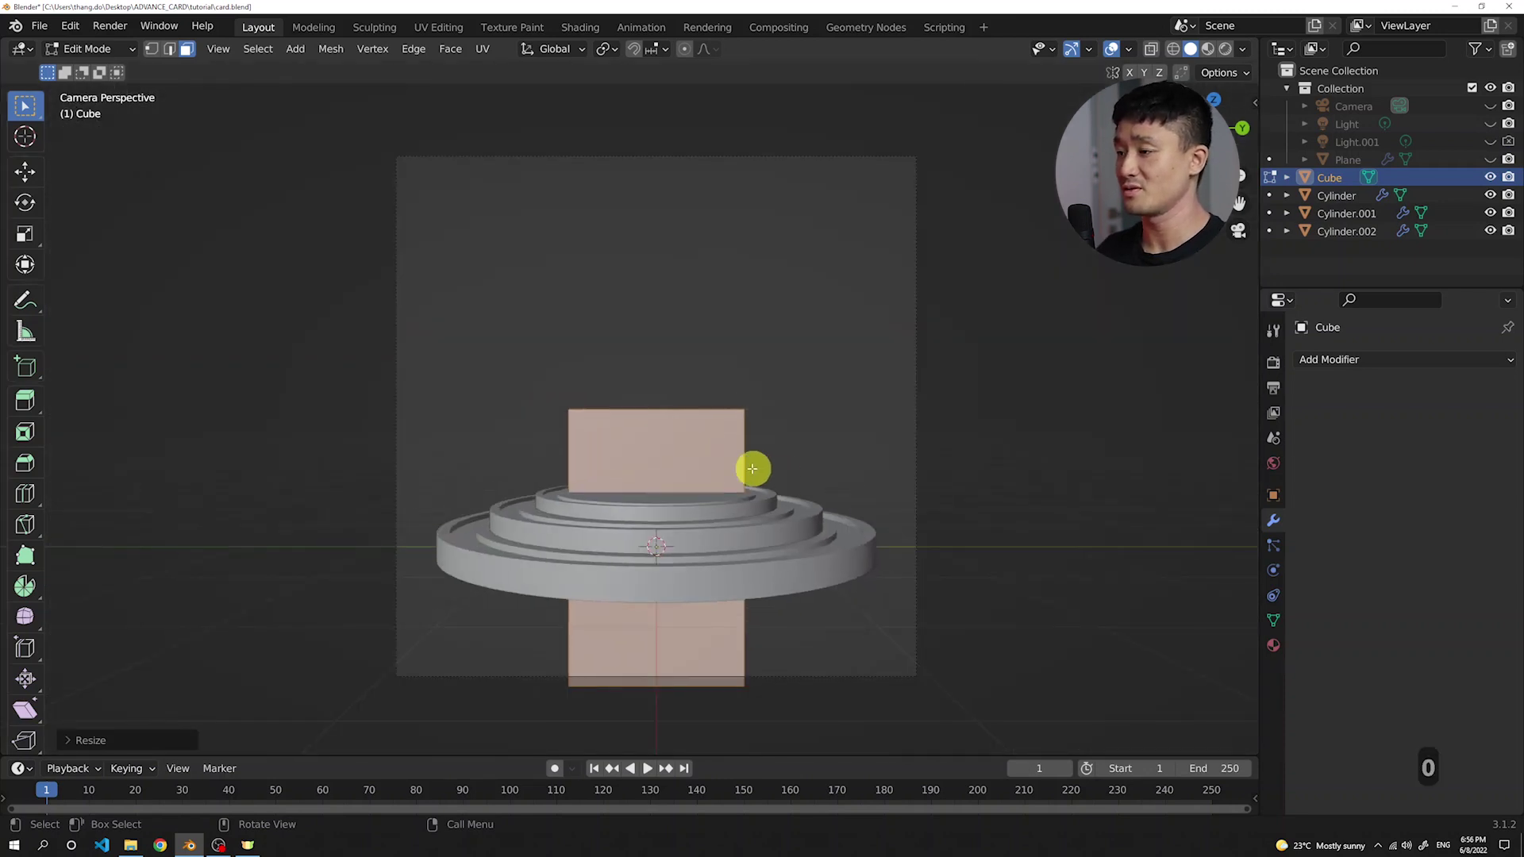
key(Tab)
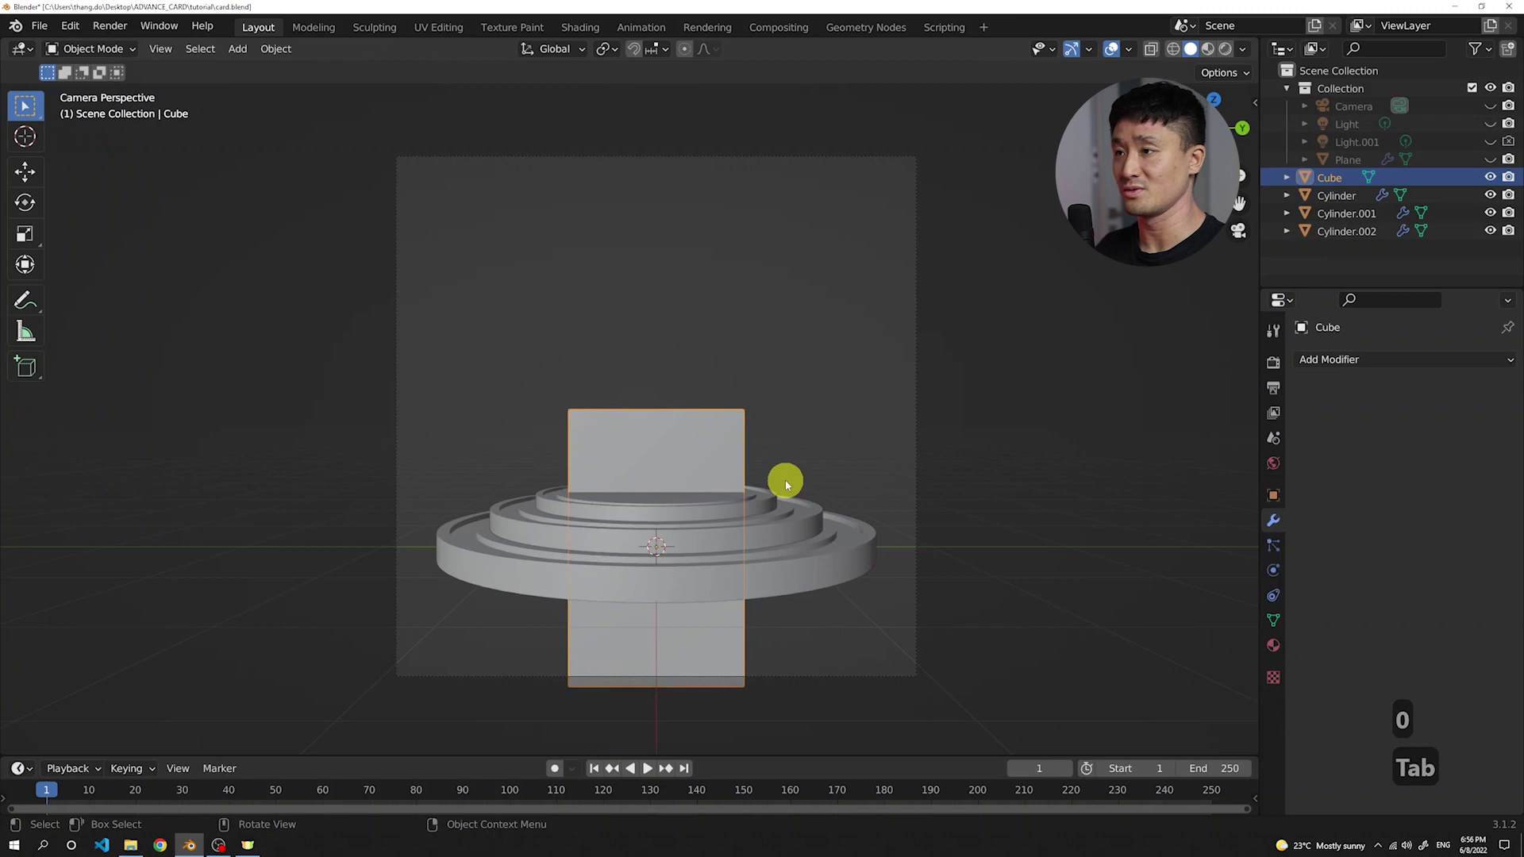
key(g)
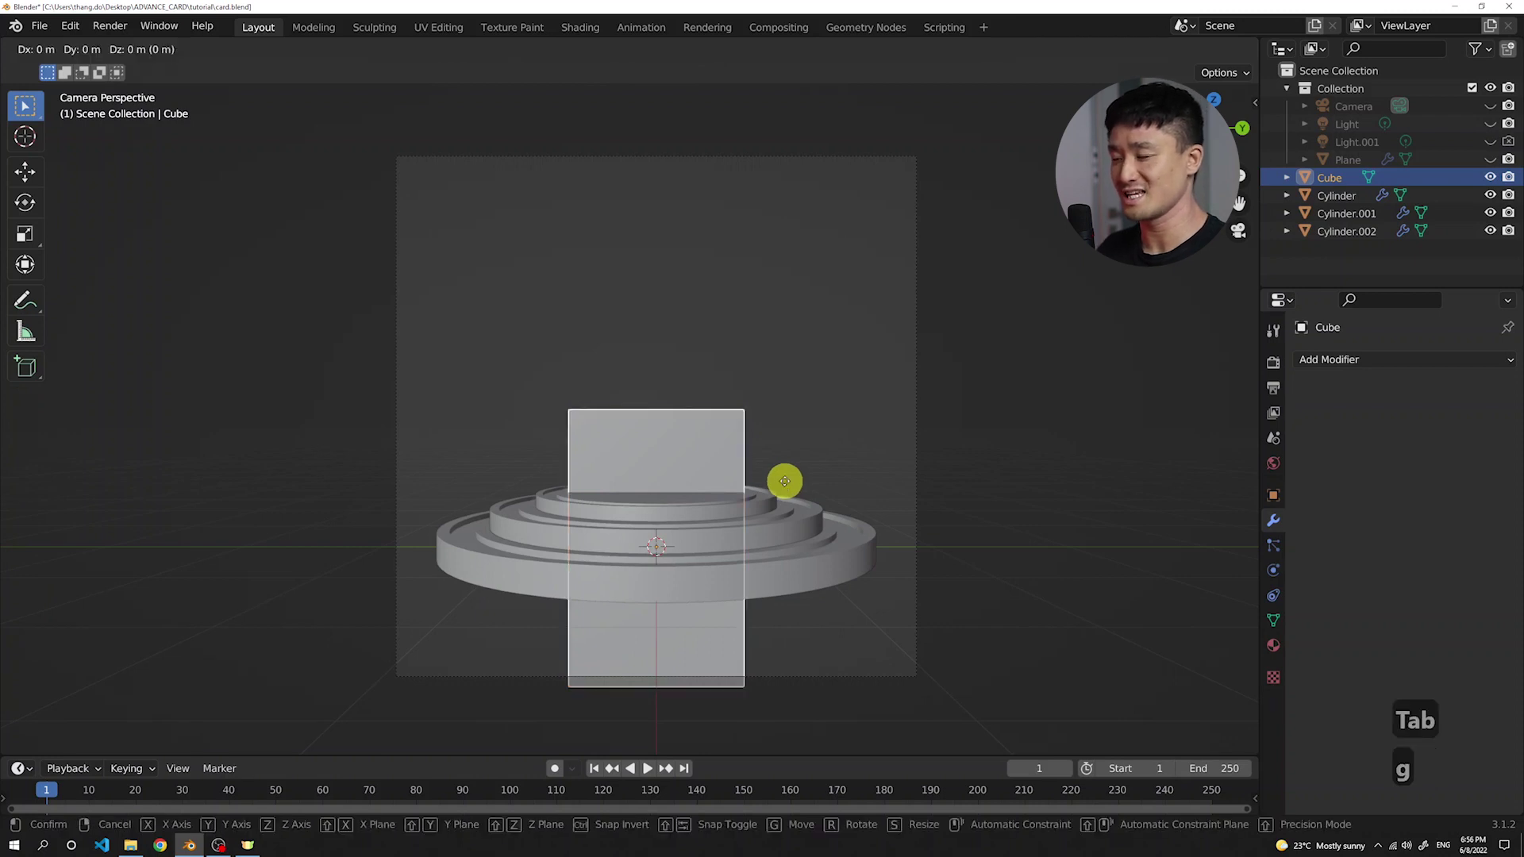
key(z)
click(793, 265)
- Shorten the card's mesh along Z to about 0.88 scale
key(Tab)
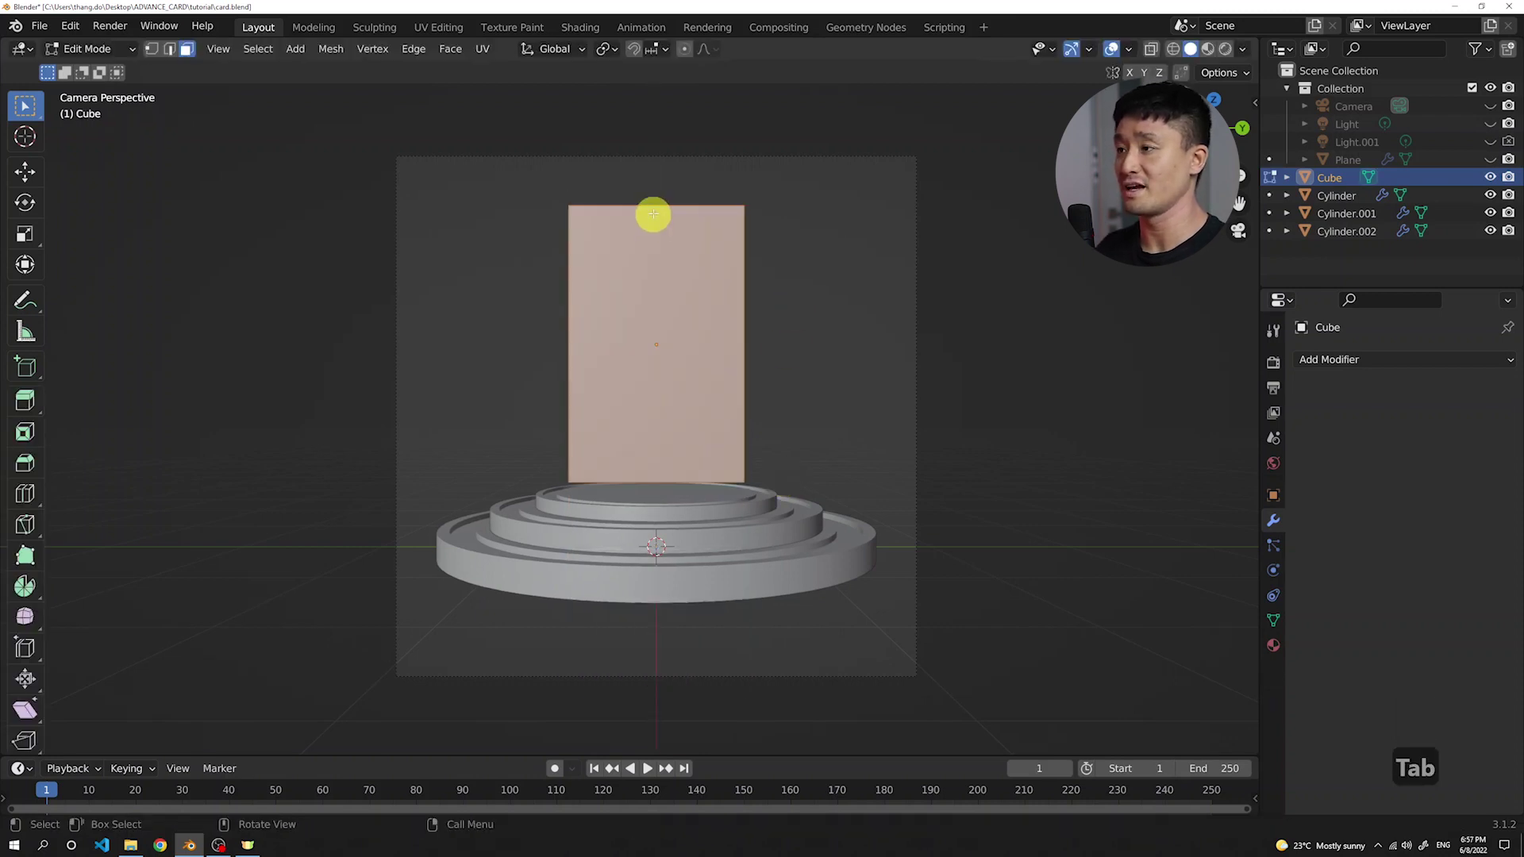
key(g)
key(Escape)
key(s)
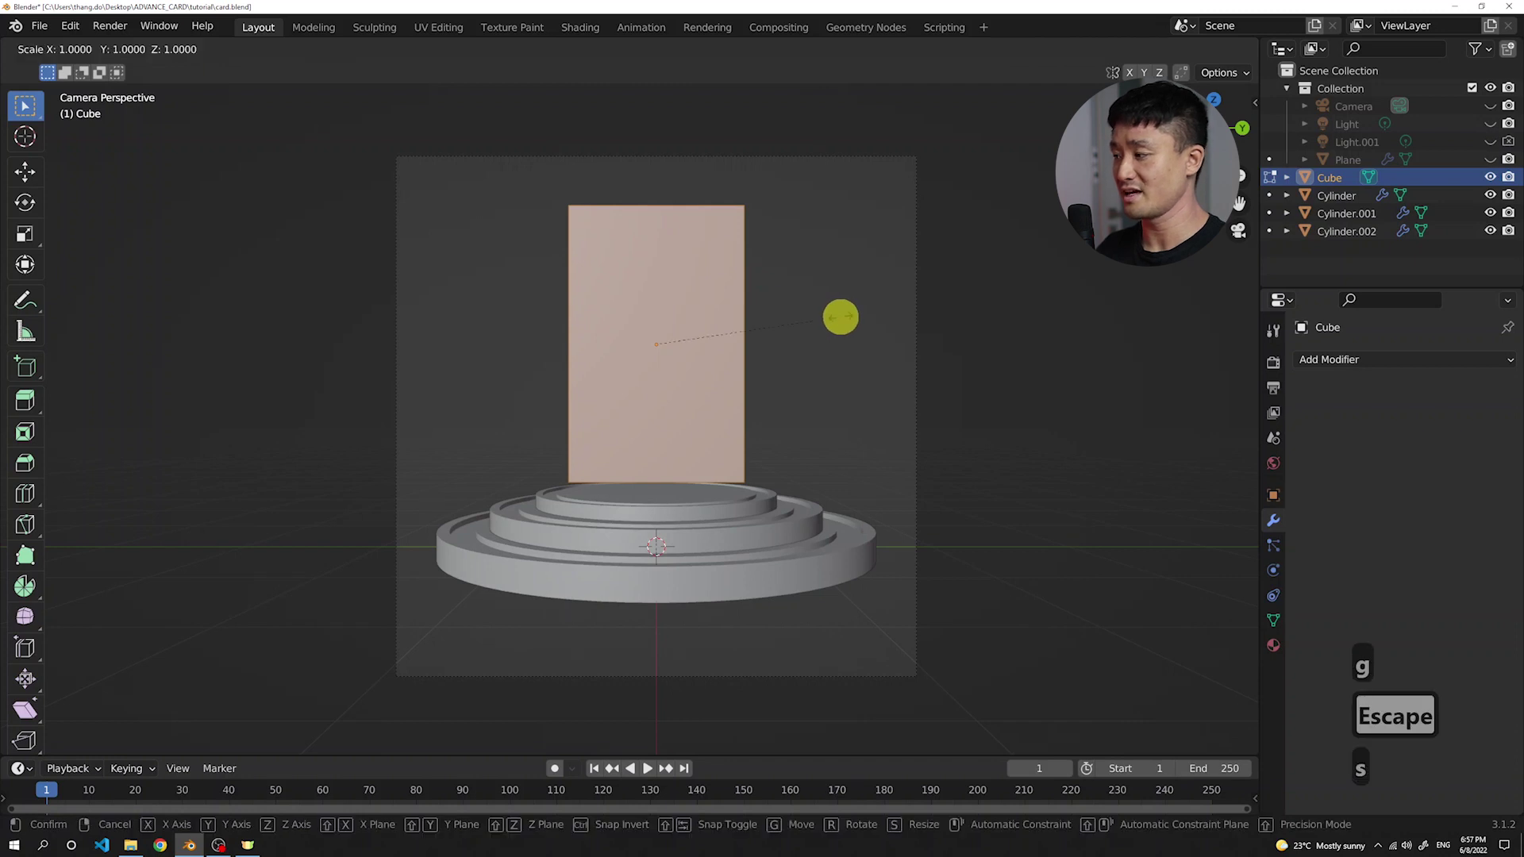
key(z)
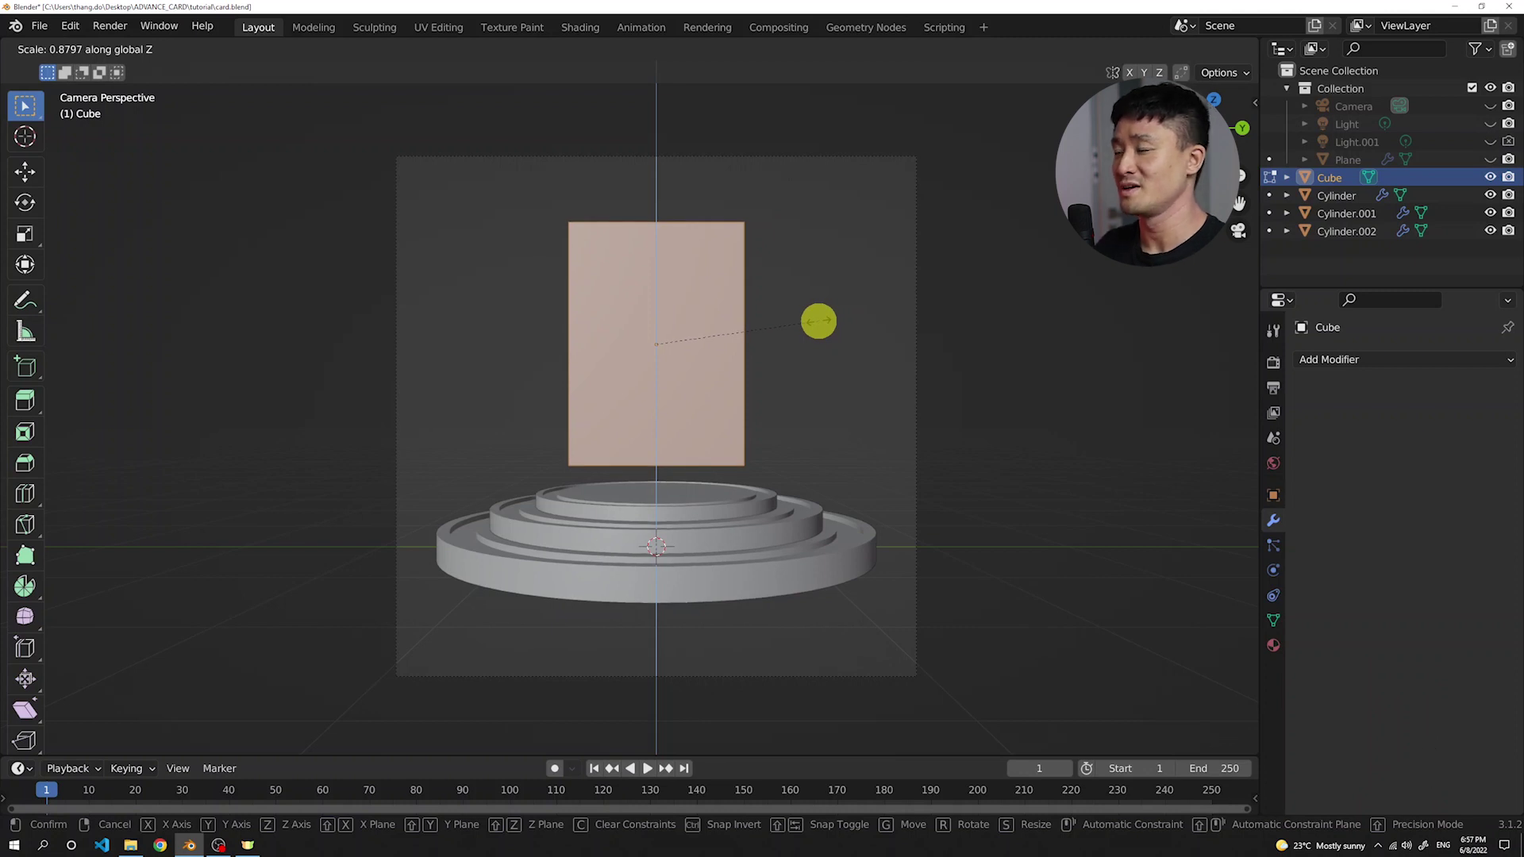
click(817, 323)
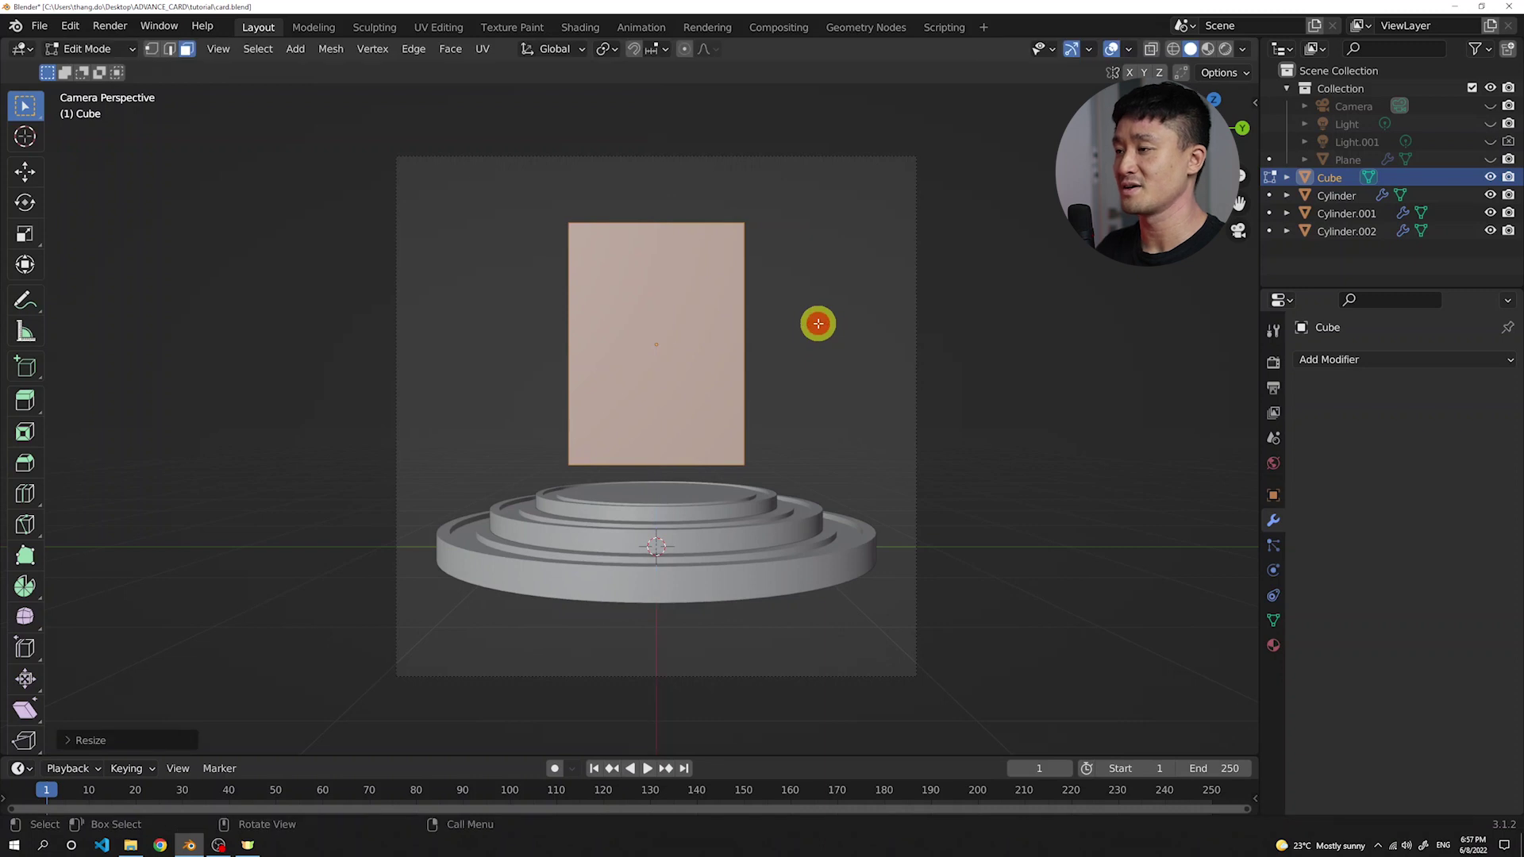
- Lower the card along Z so it stands just above the top step
key(Tab)
key(g)
key(z)
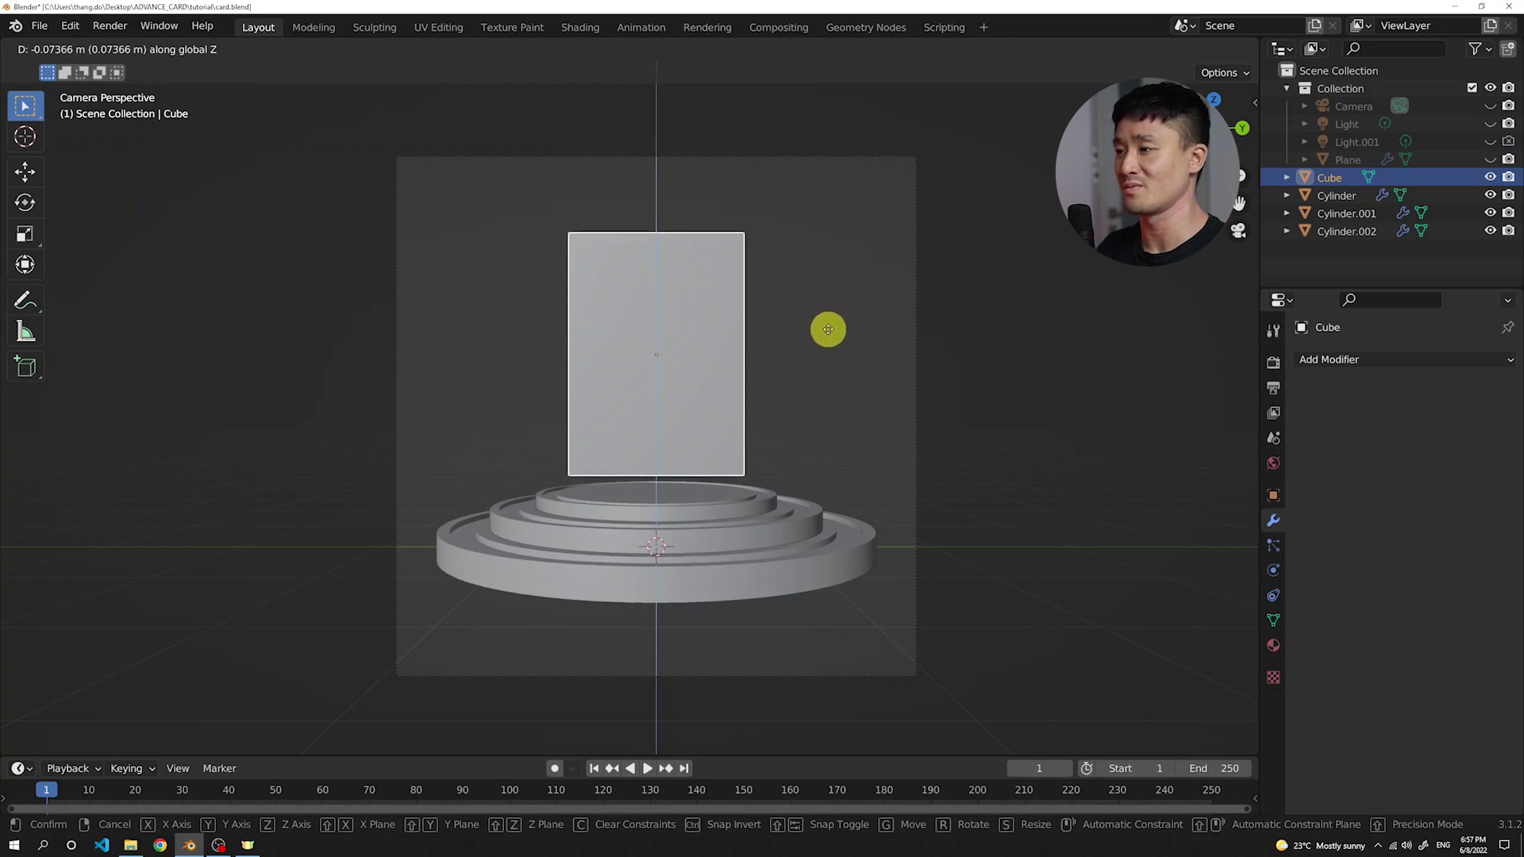
click(827, 329)
middle_drag(827, 328, 578, 261)
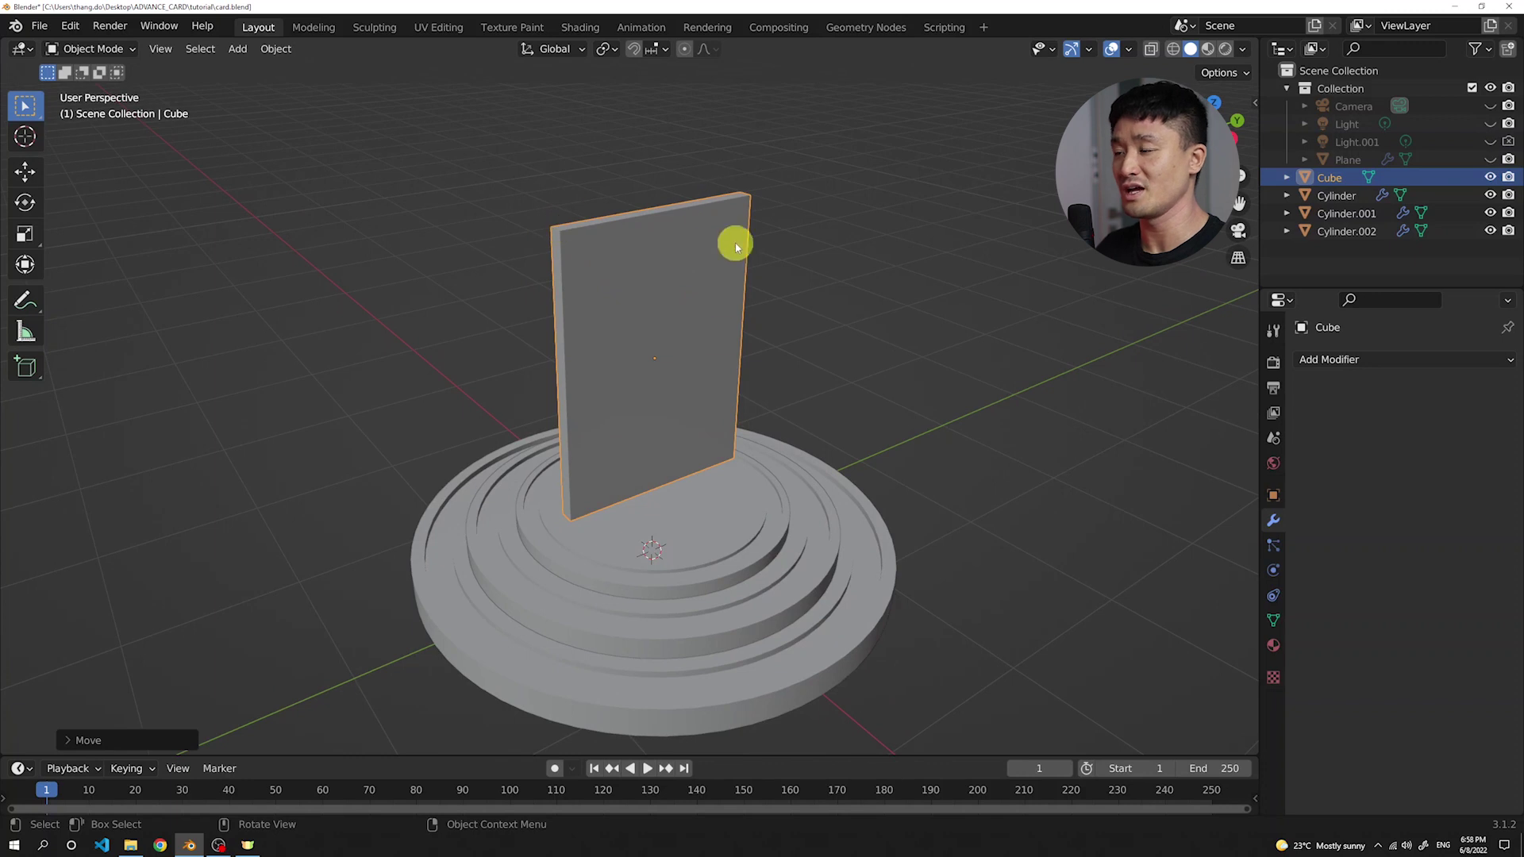
- In edge-select mode, select the card's four vertical corner edges
key(Tab)
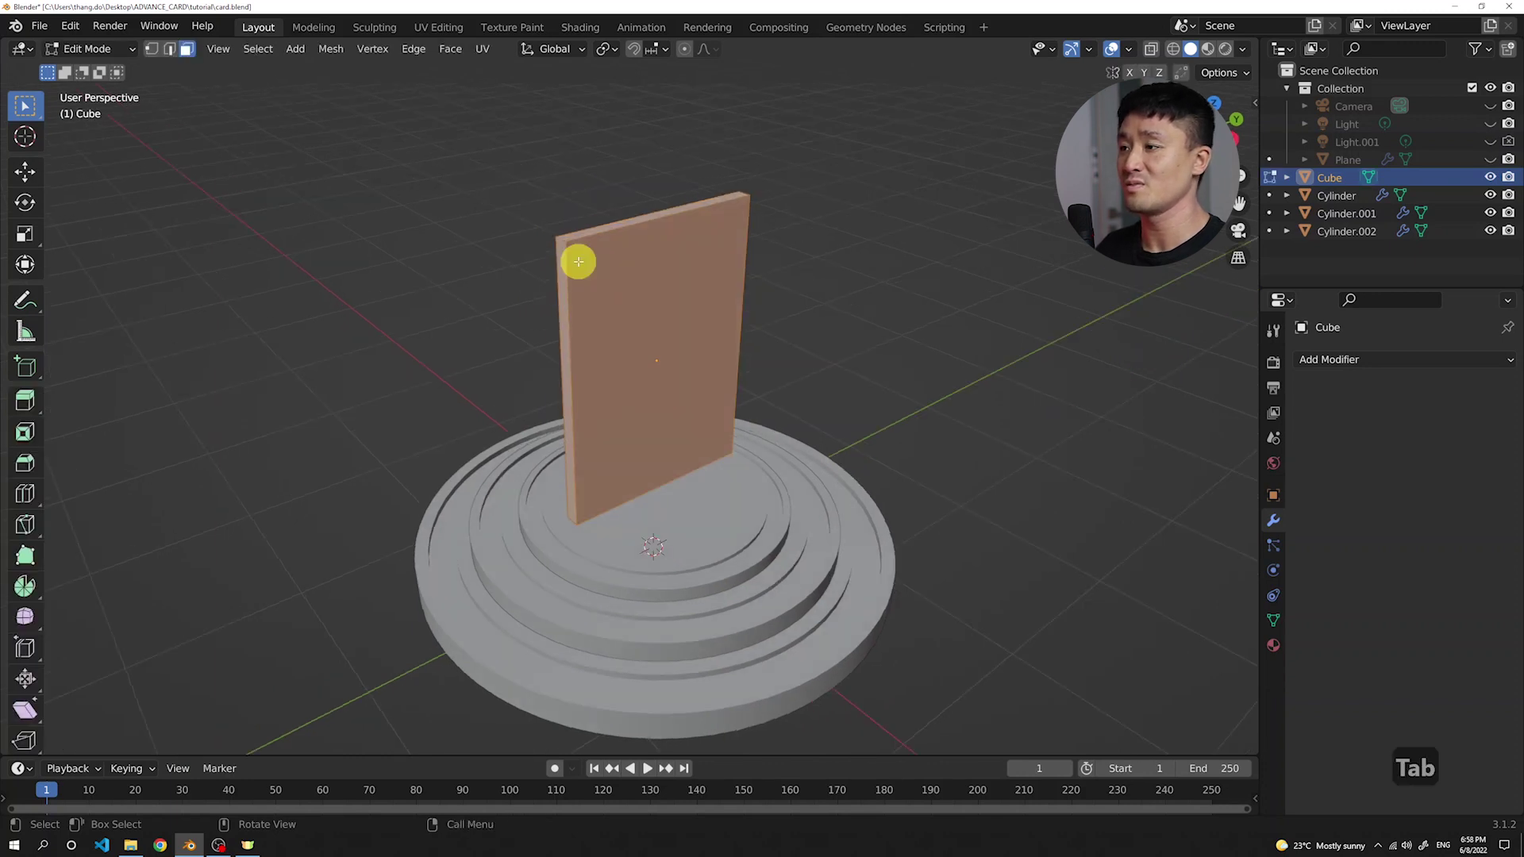
scroll(579, 256, up, 1)
click(169, 50)
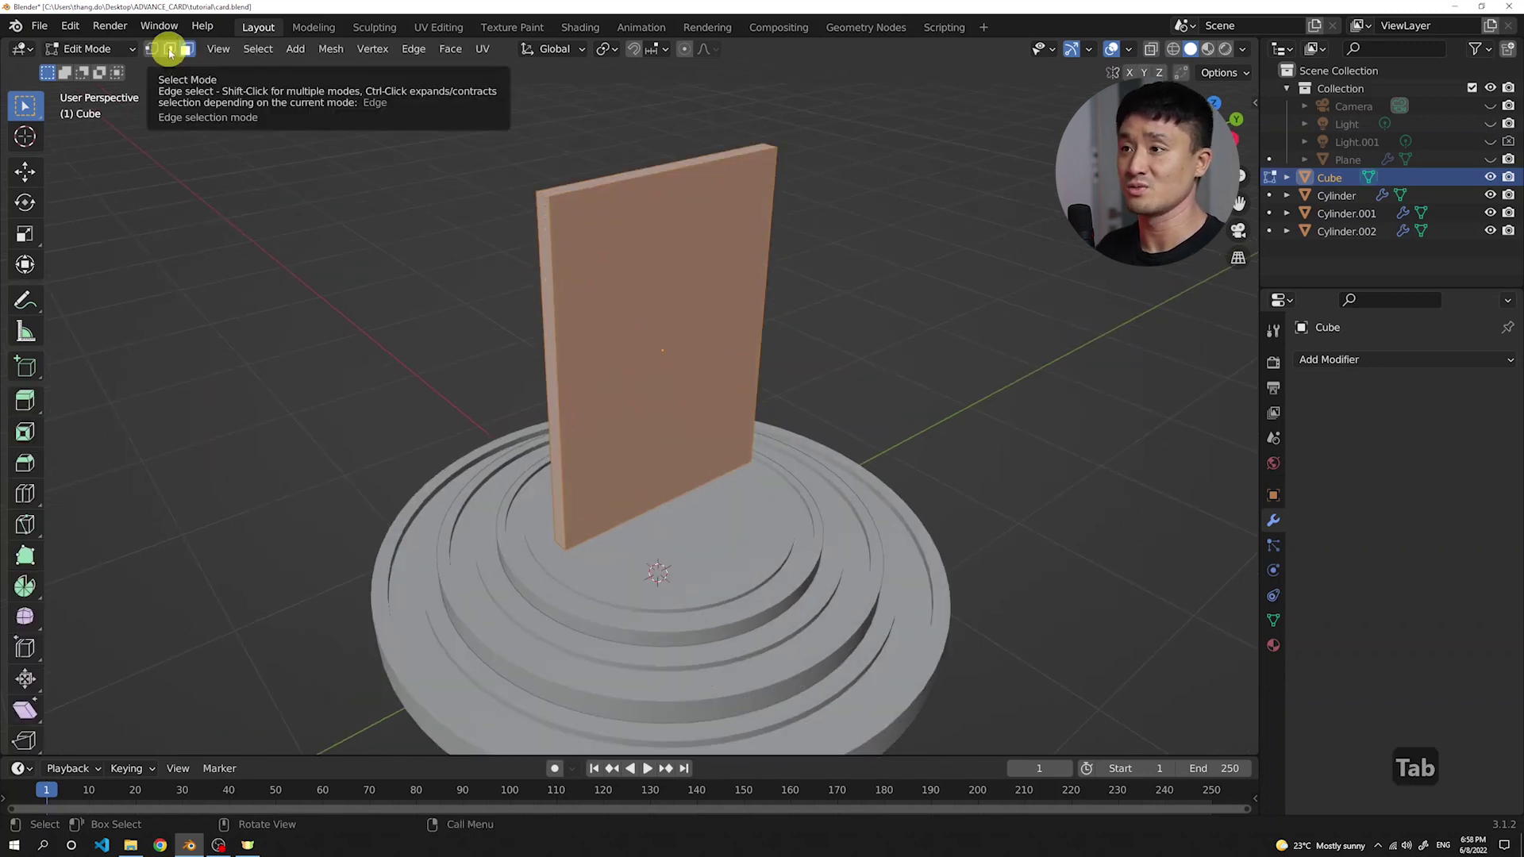
click(169, 49)
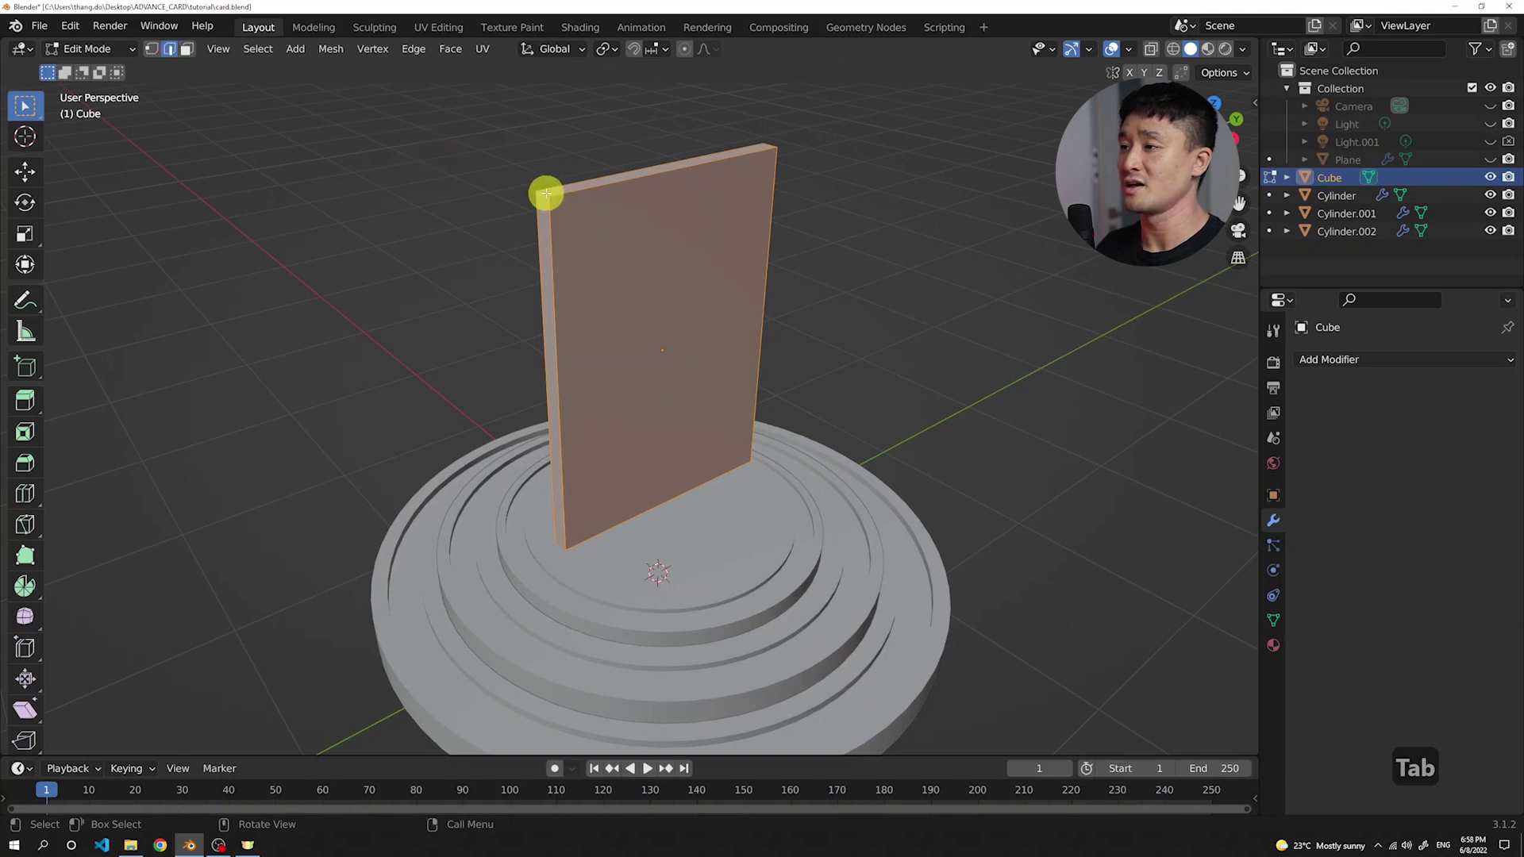
click(807, 143)
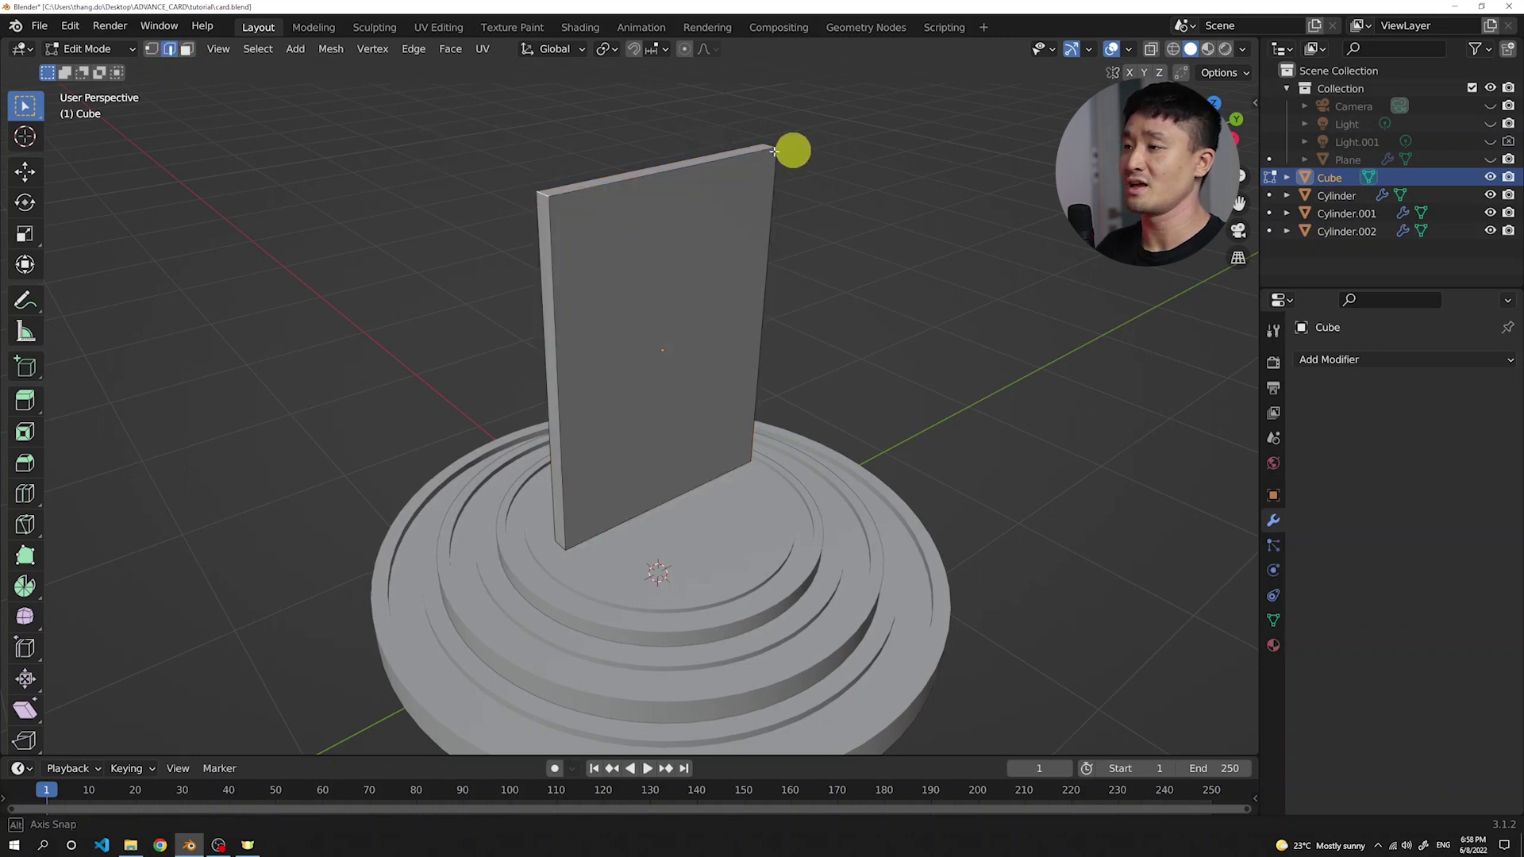
middle_drag(794, 150, 725, 503)
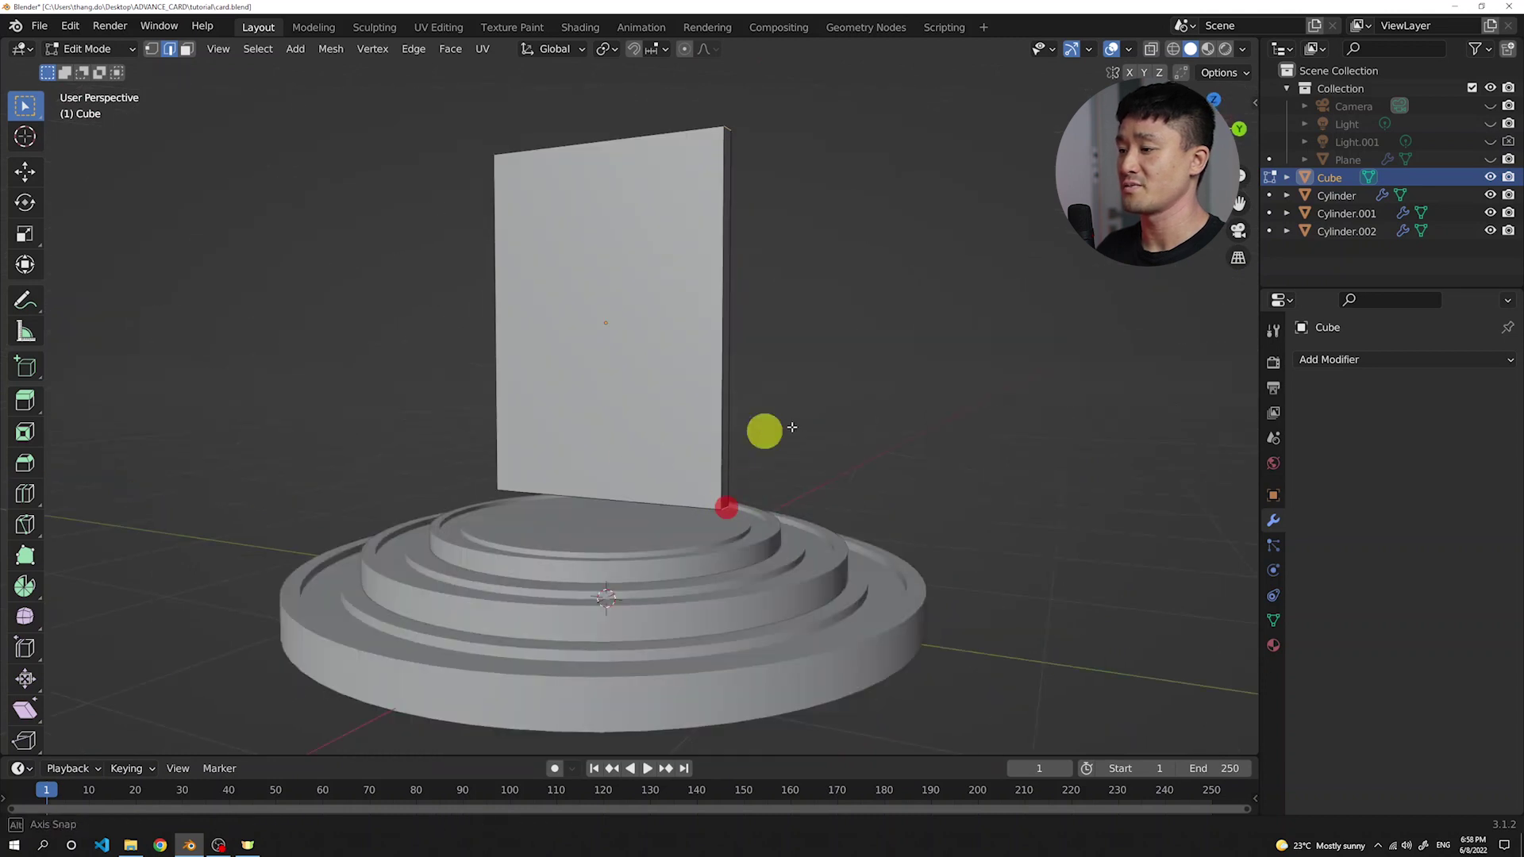
middle_drag(765, 432, 561, 486)
middle_drag(534, 432, 642, 375)
- Bevel the corner edges about 0.07 m with 8 segments
key(ctrl+b)
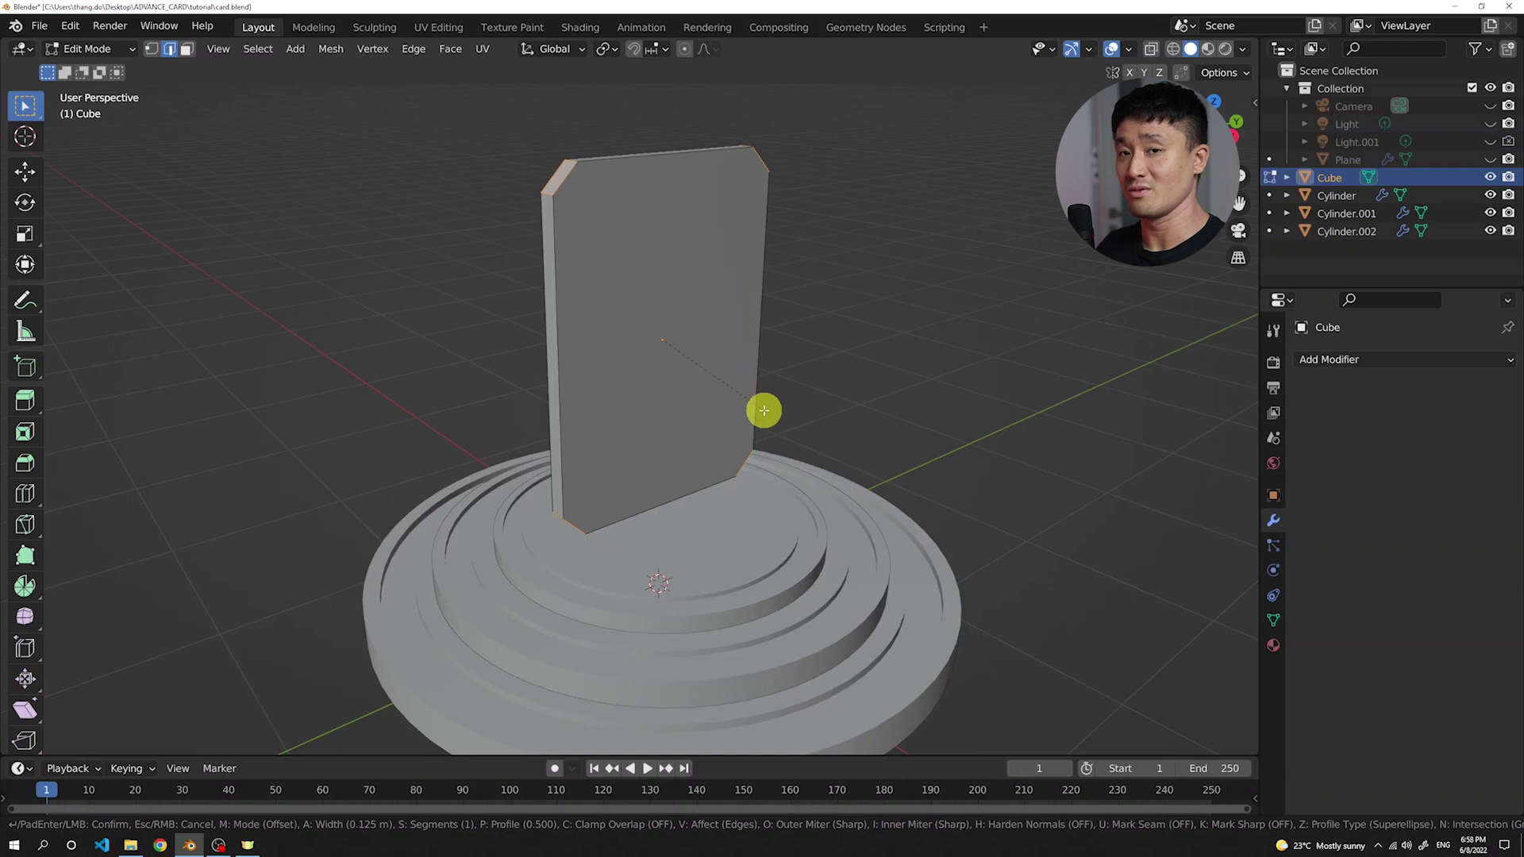
scroll(763, 411, up, 2)
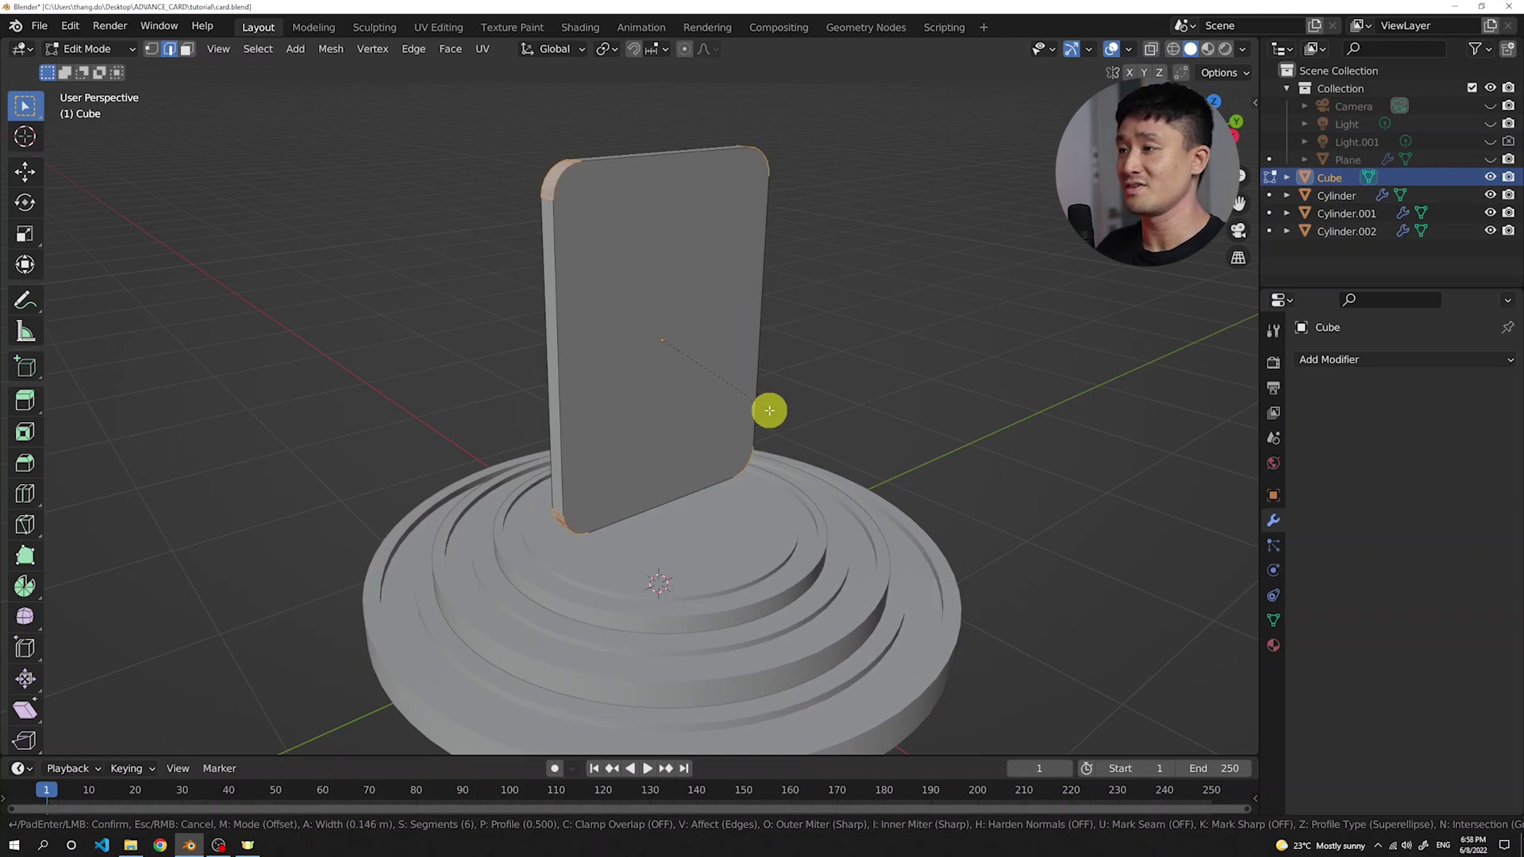
scroll(762, 410, up, 1)
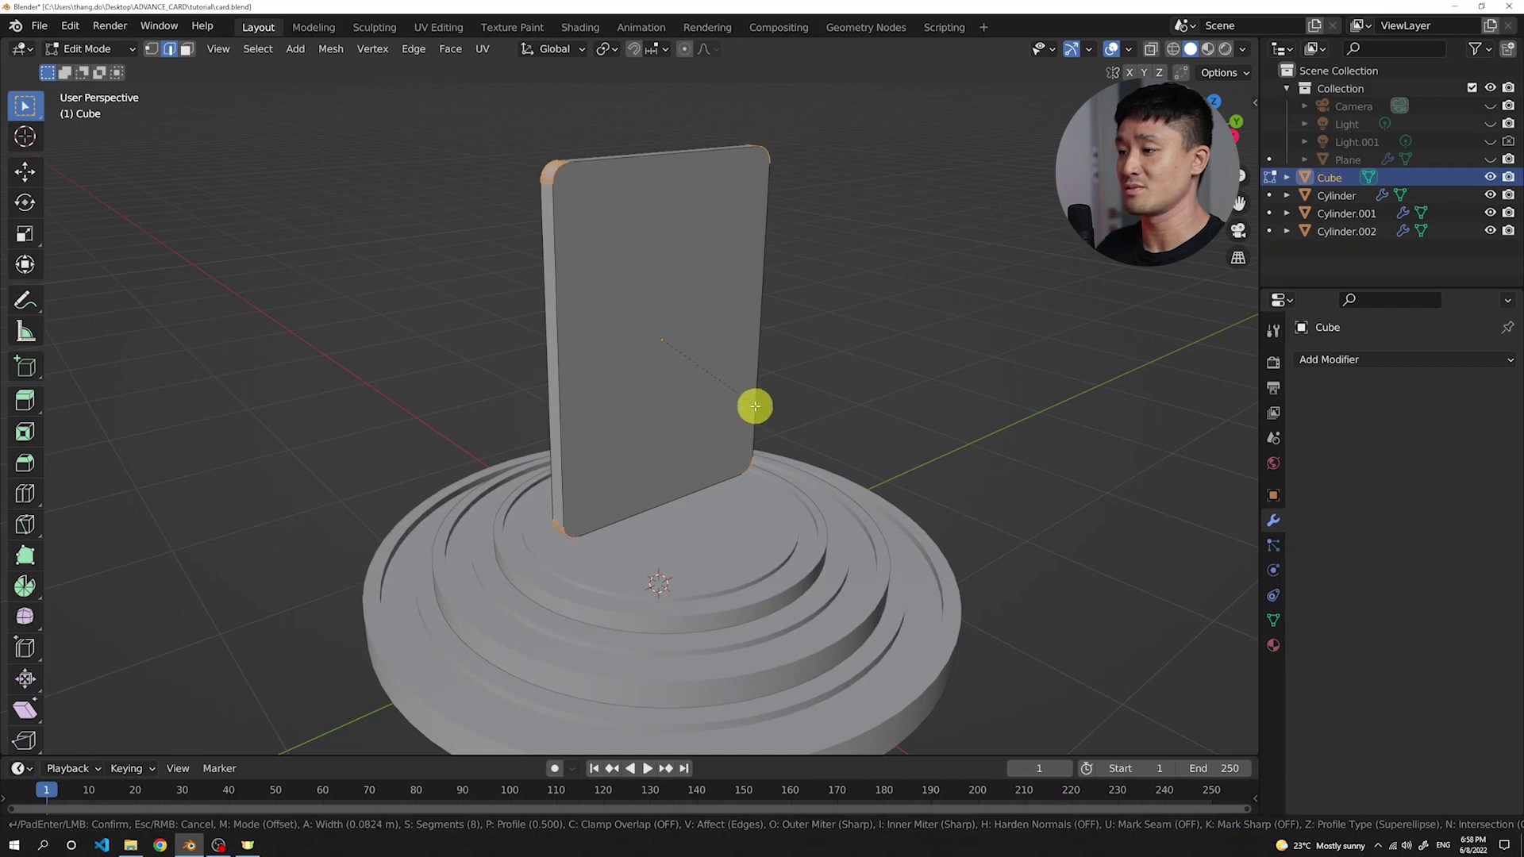
click(754, 405)
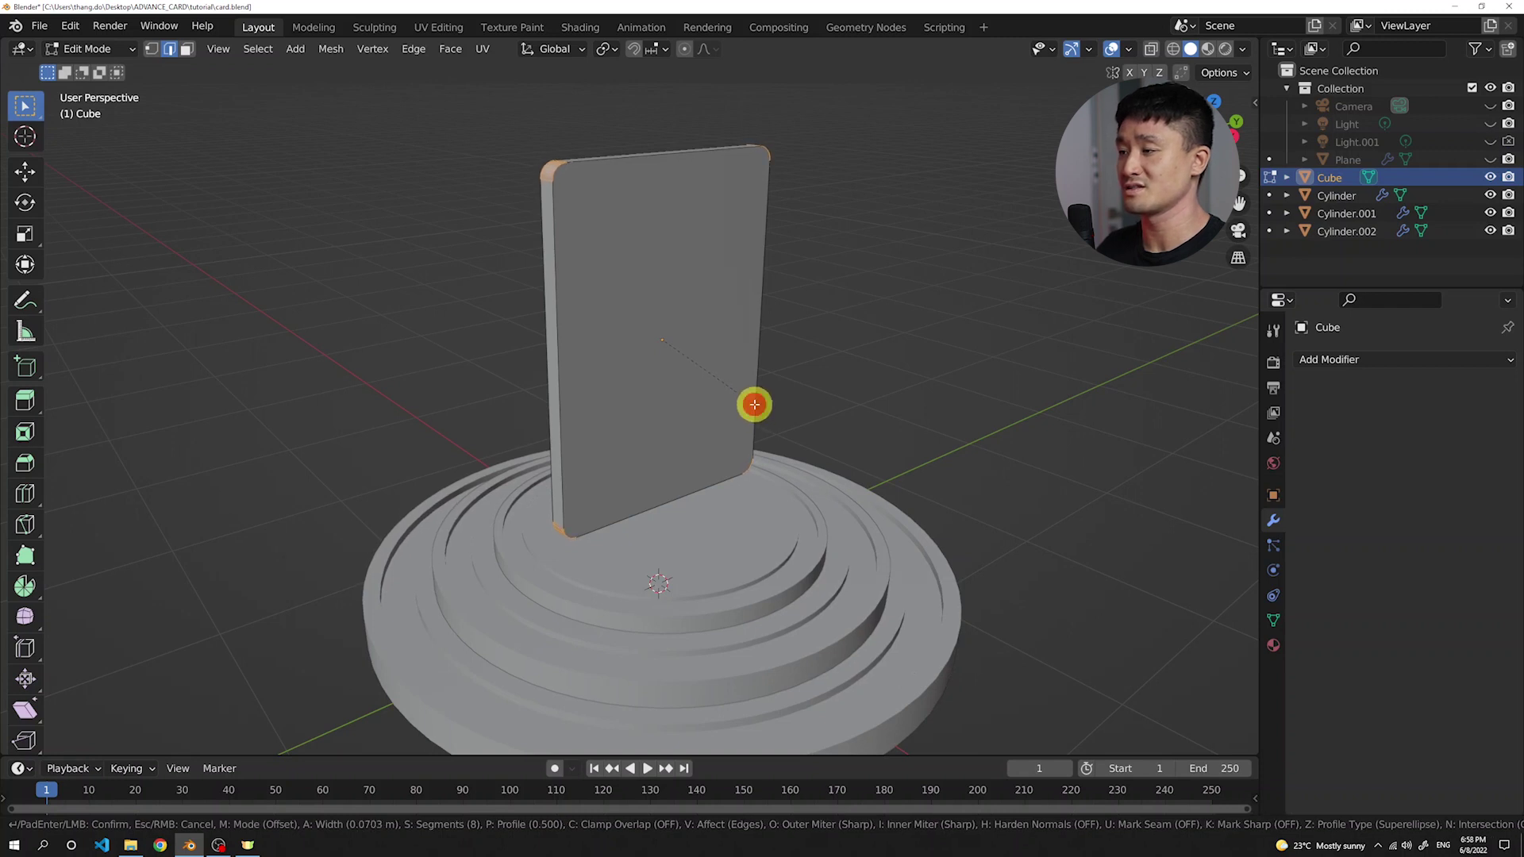
middle_drag(754, 404, 725, 278)
key(Tab)
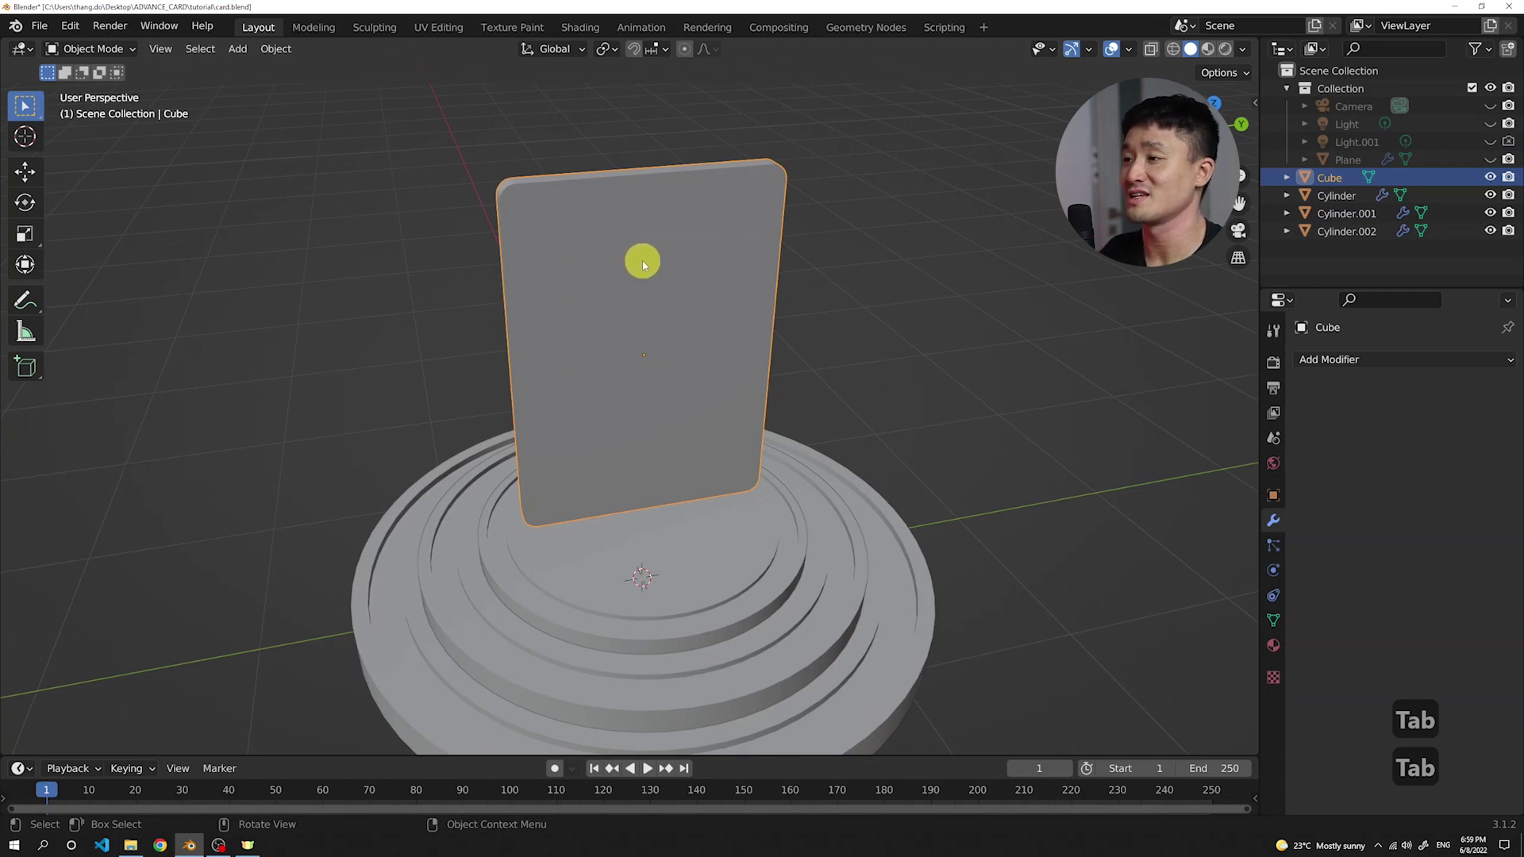
- Inset the card's front face in Face select mode to form a border
key(Tab)
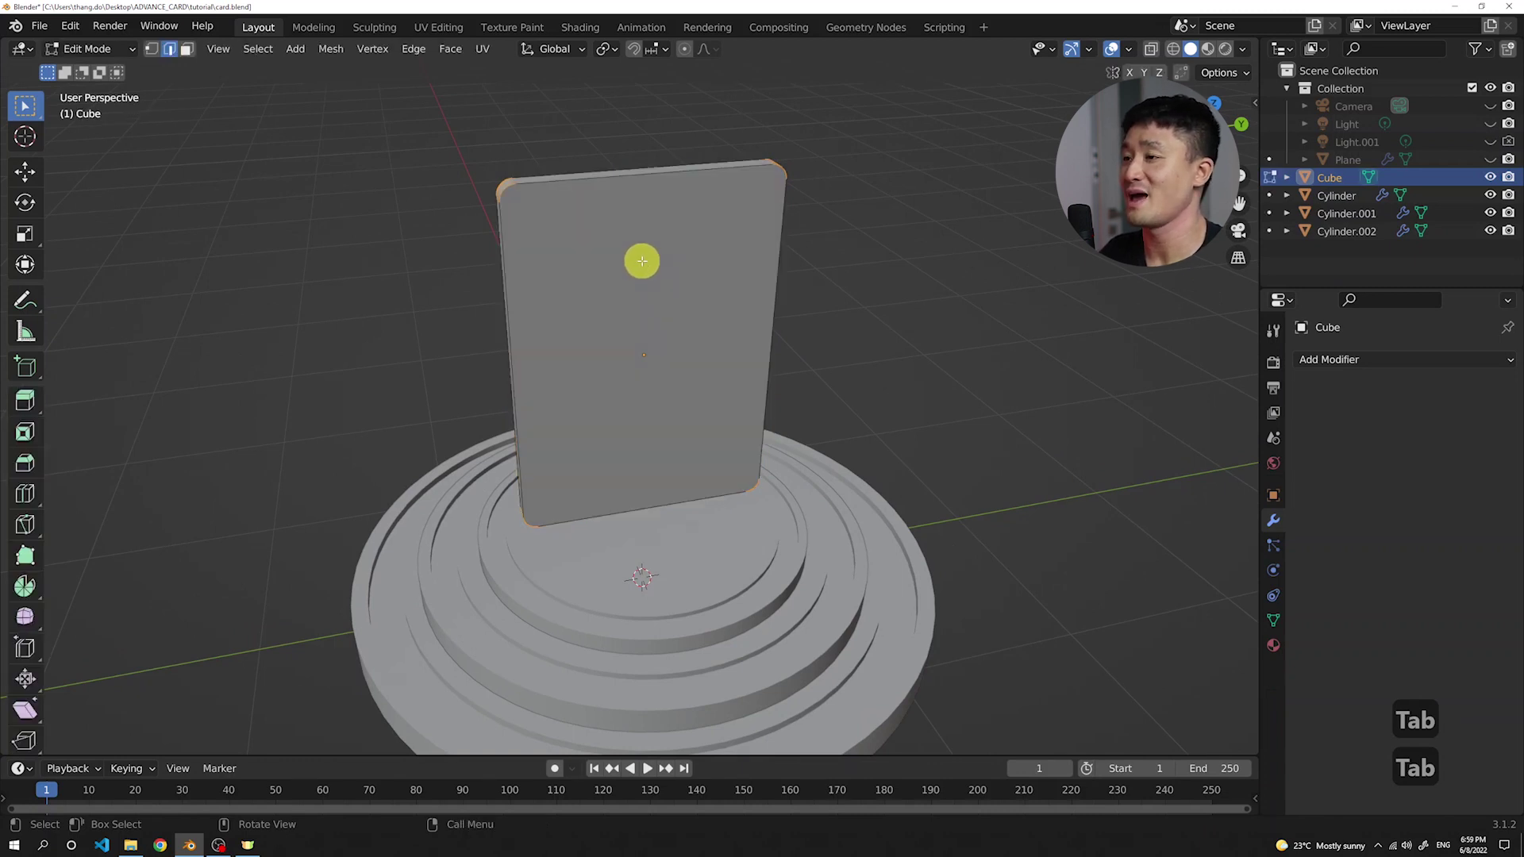
click(186, 50)
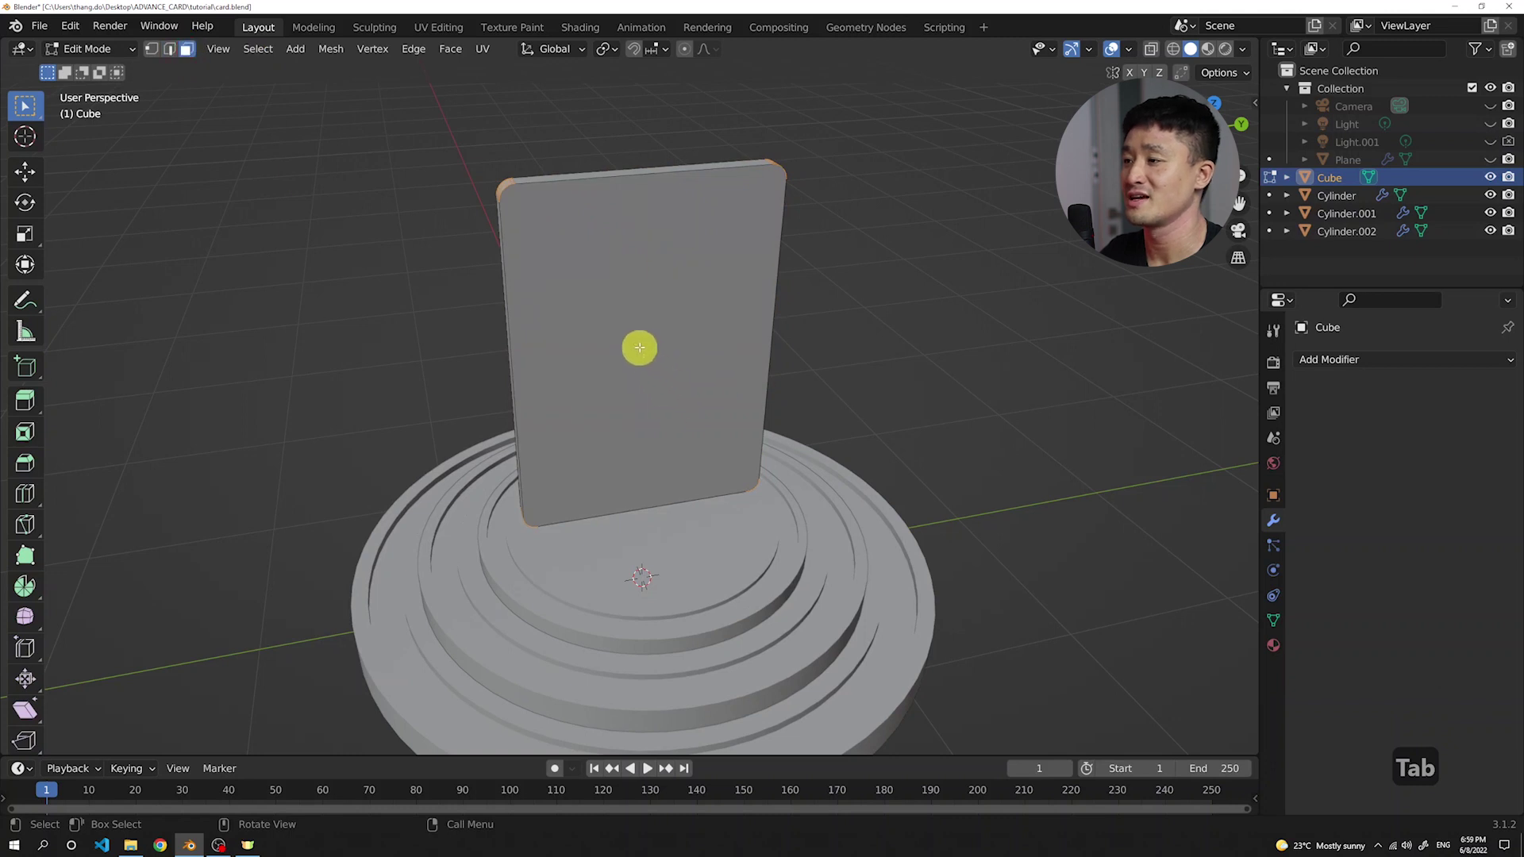
click(639, 345)
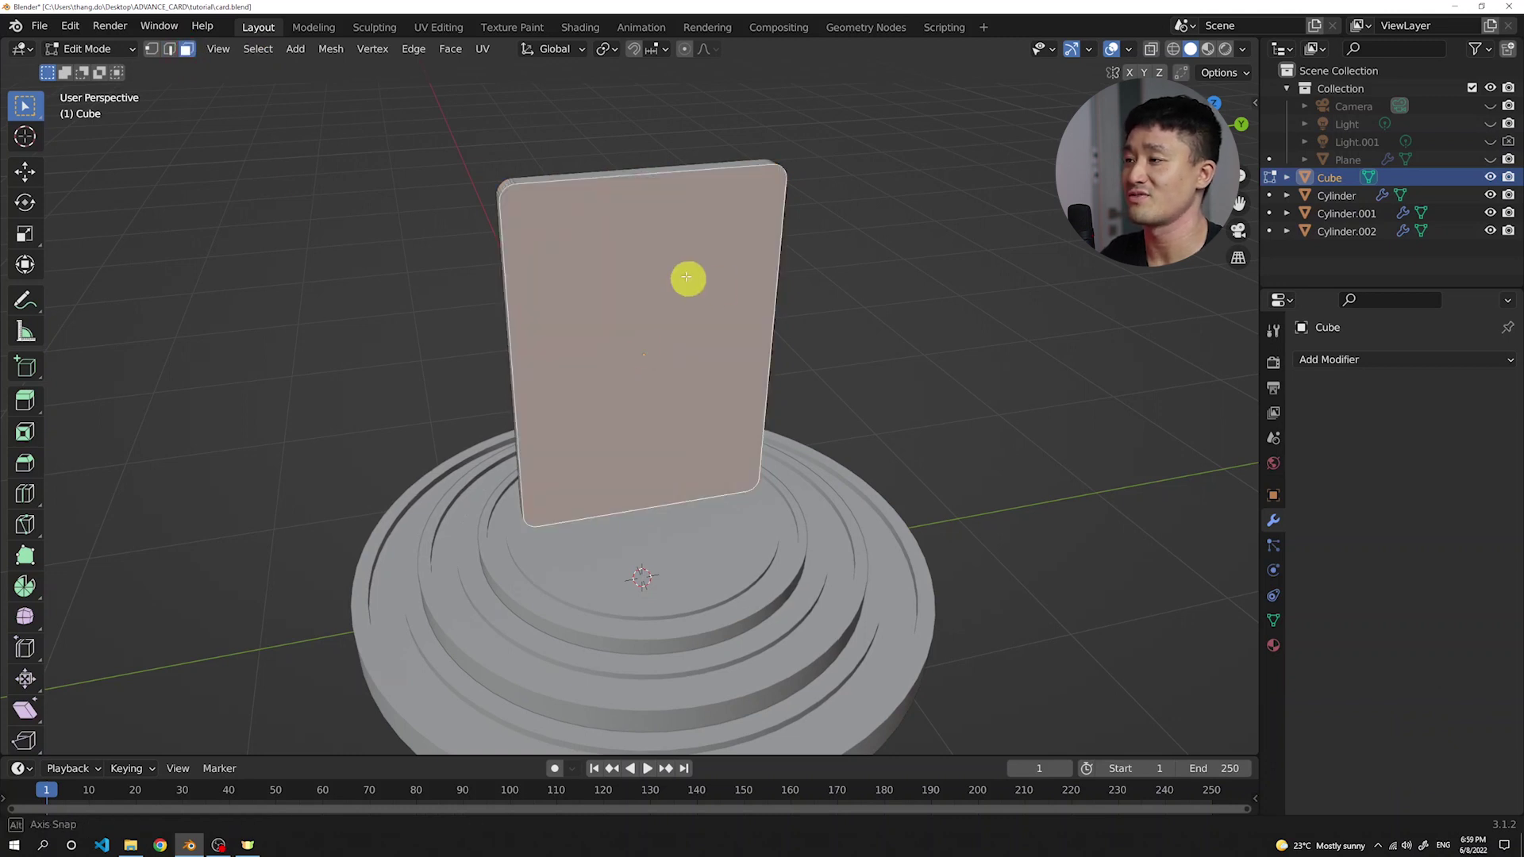
middle_drag(687, 279, 616, 285)
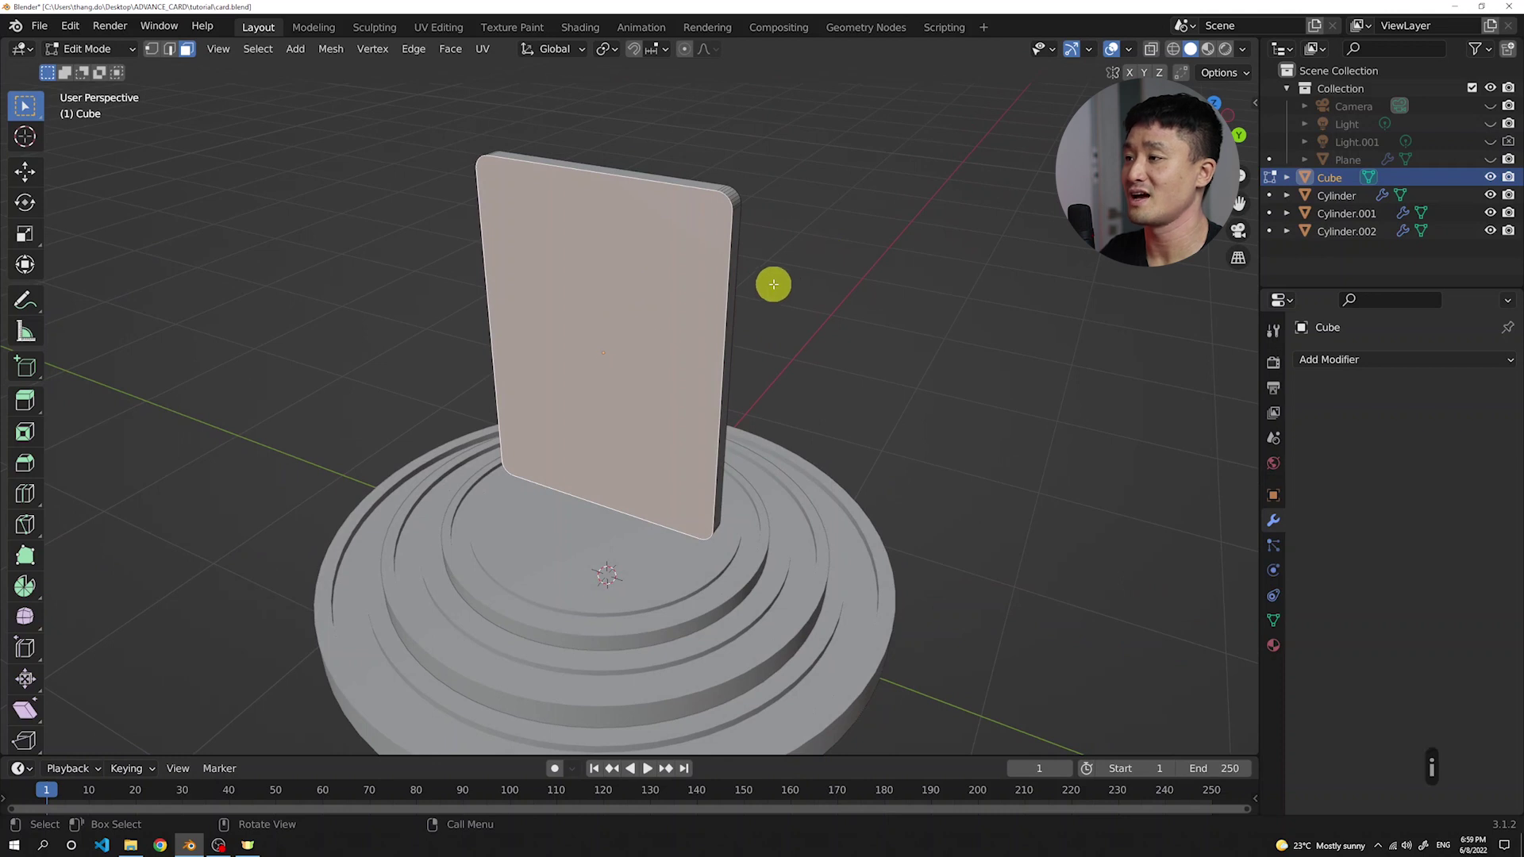
key(i)
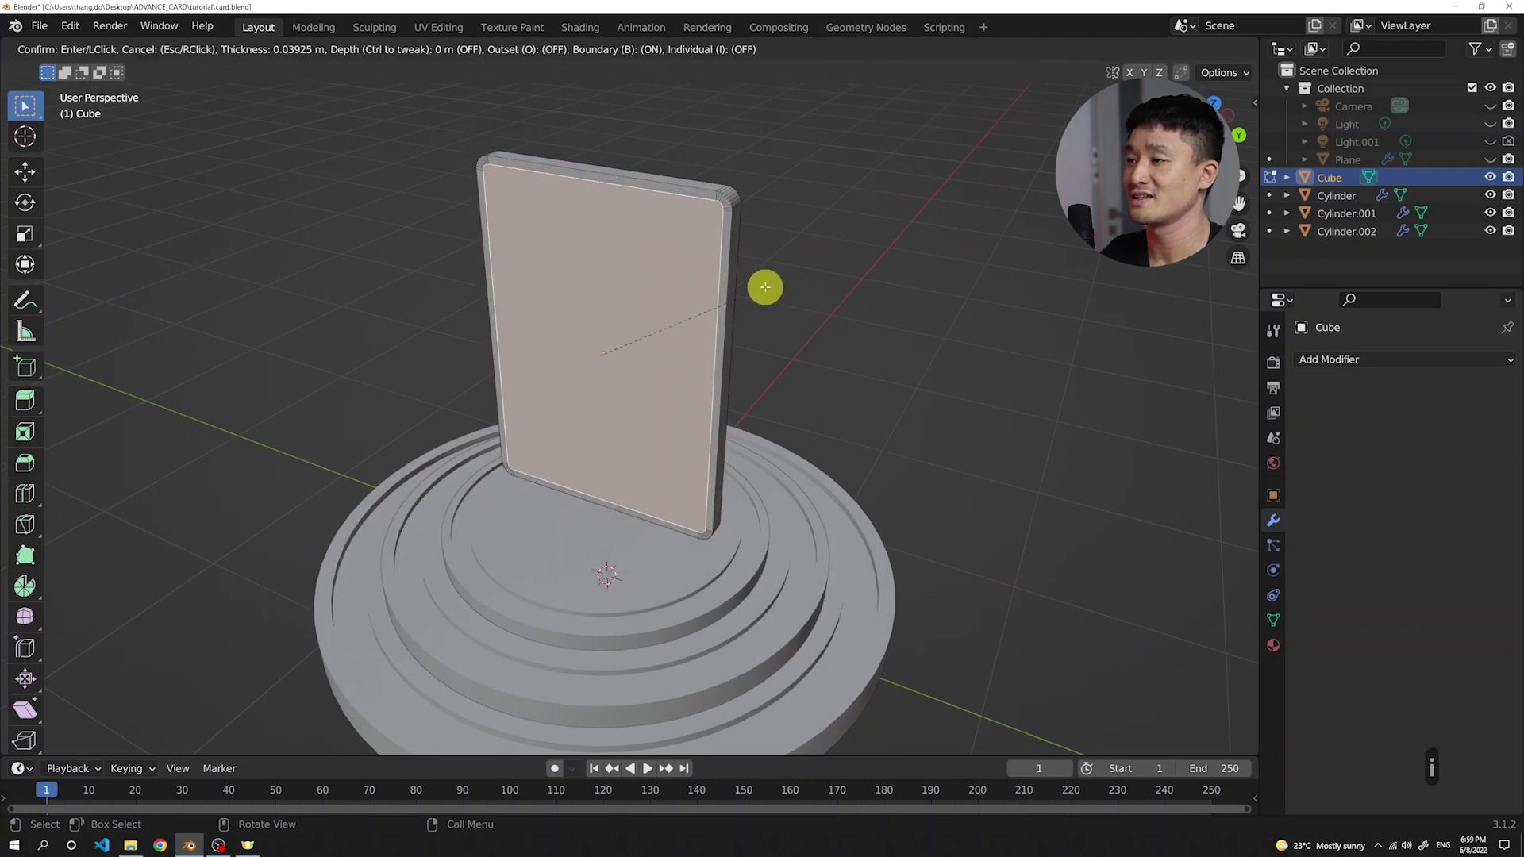
click(765, 288)
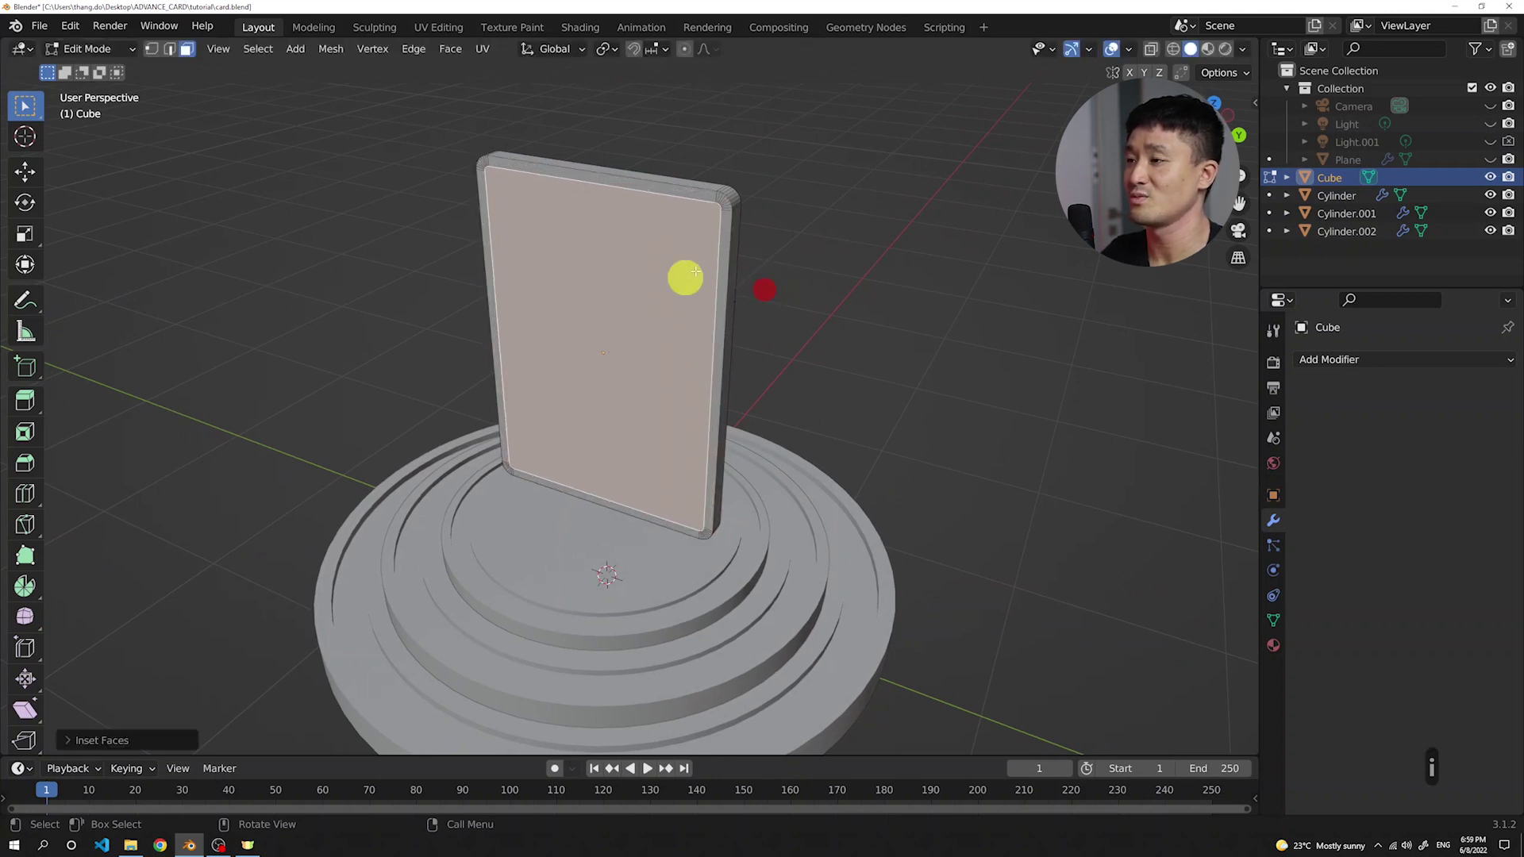
- Extrude the inset face slightly inward to recess the panel within the raised rim
middle_drag(684, 276, 738, 241)
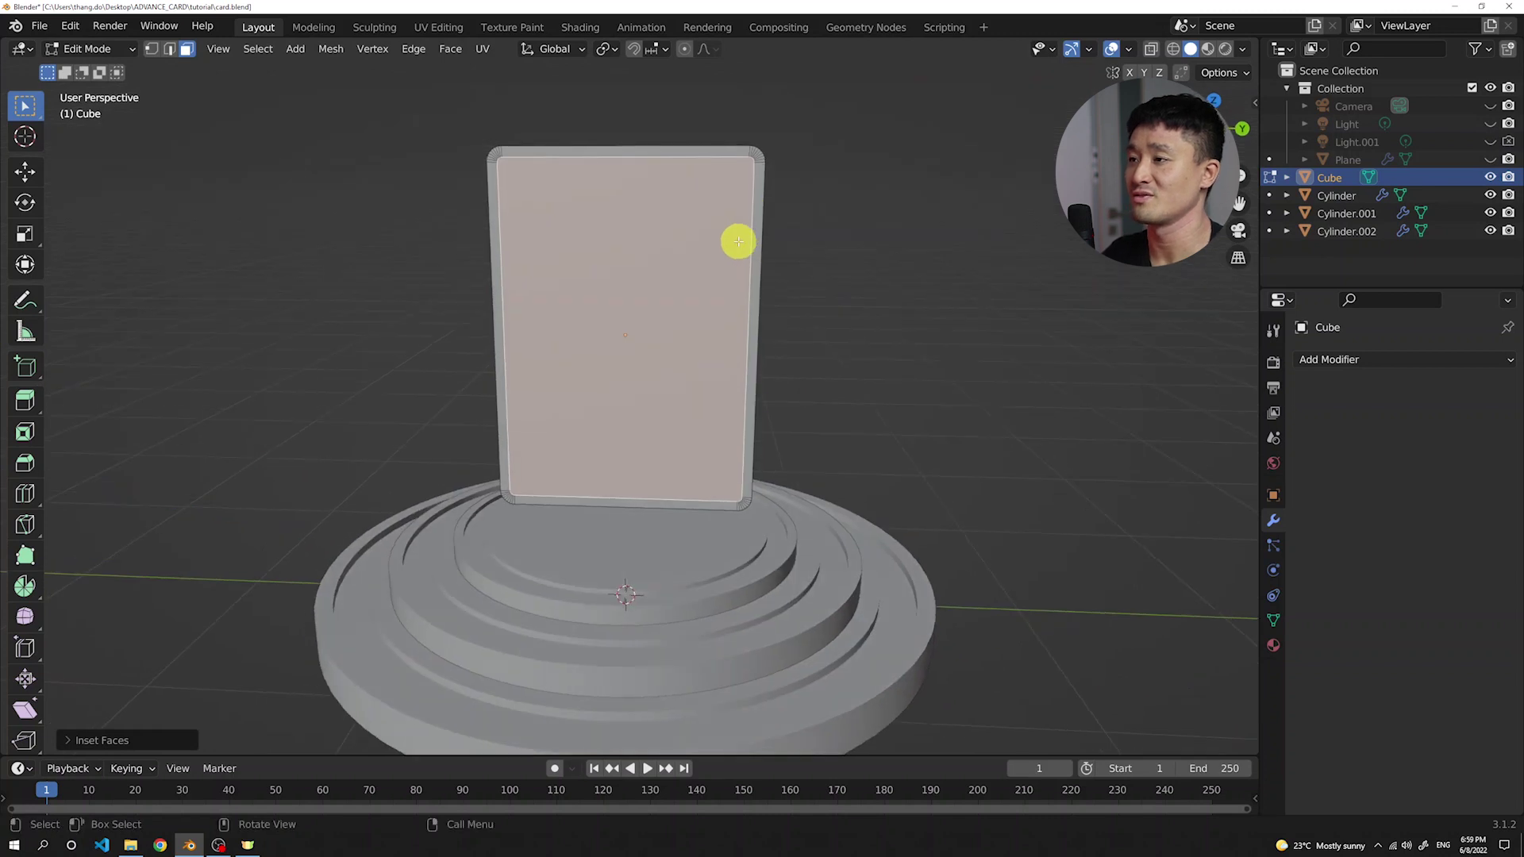
scroll(466, 81, up, 2)
middle_drag(809, 191, 721, 235)
scroll(690, 215, up, 2)
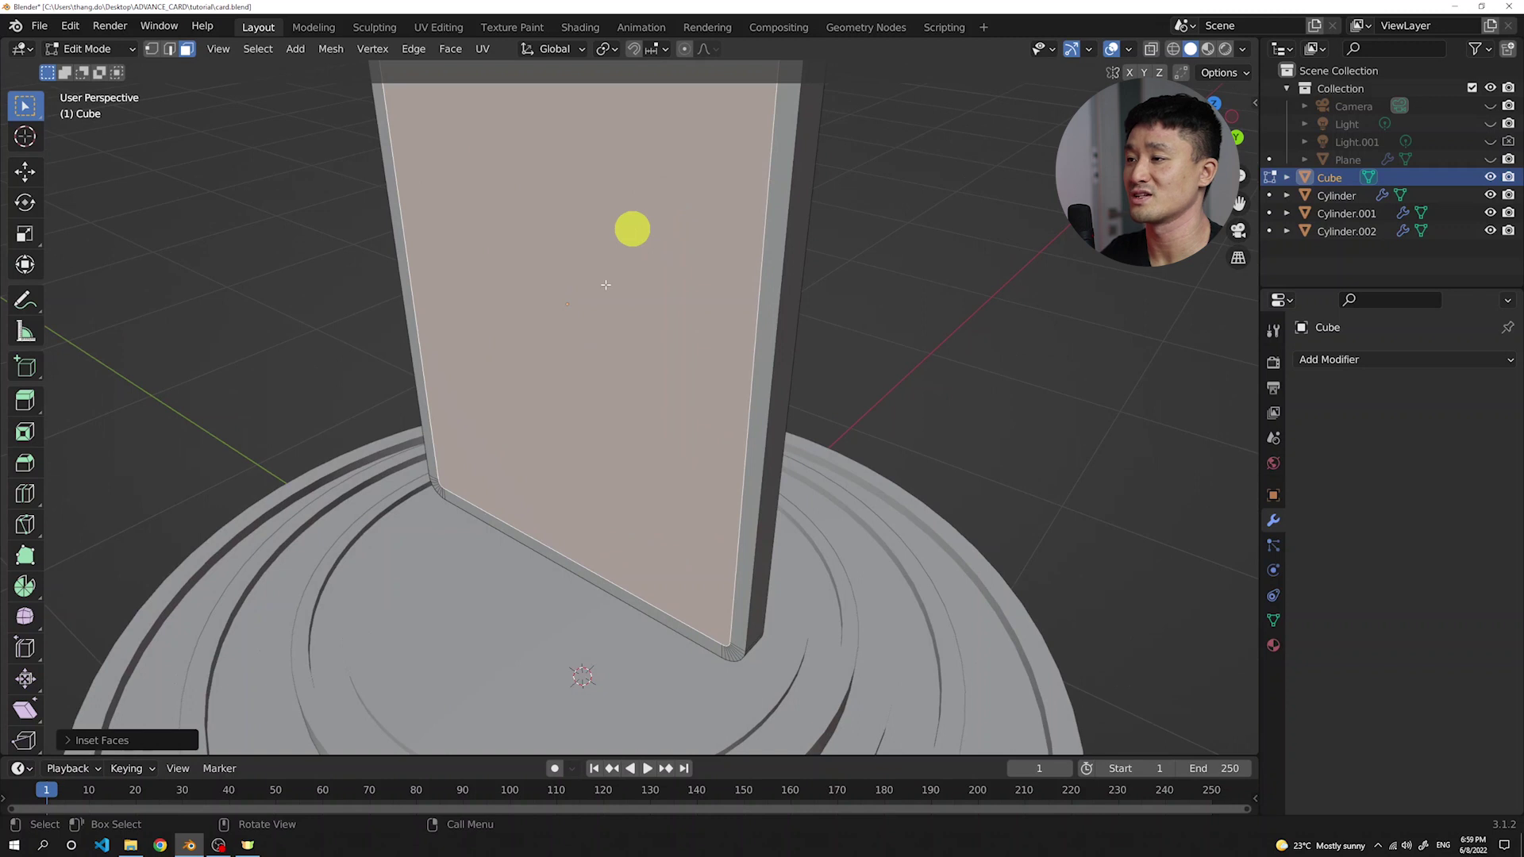
scroll(627, 238, down, 2)
key(e)
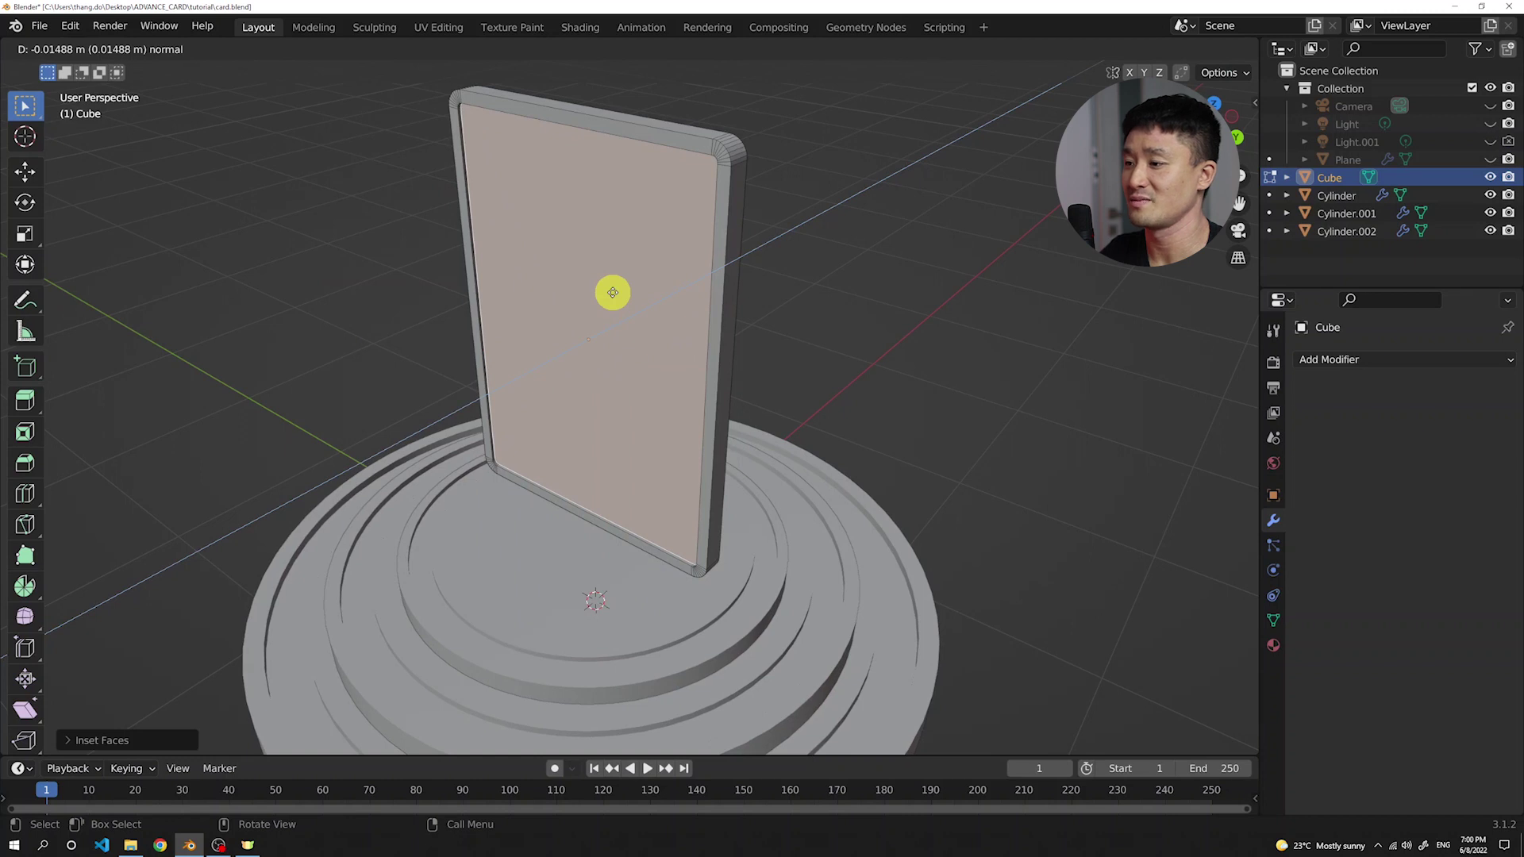
click(613, 292)
scroll(510, 211, up, 3)
middle_drag(483, 302, 534, 262)
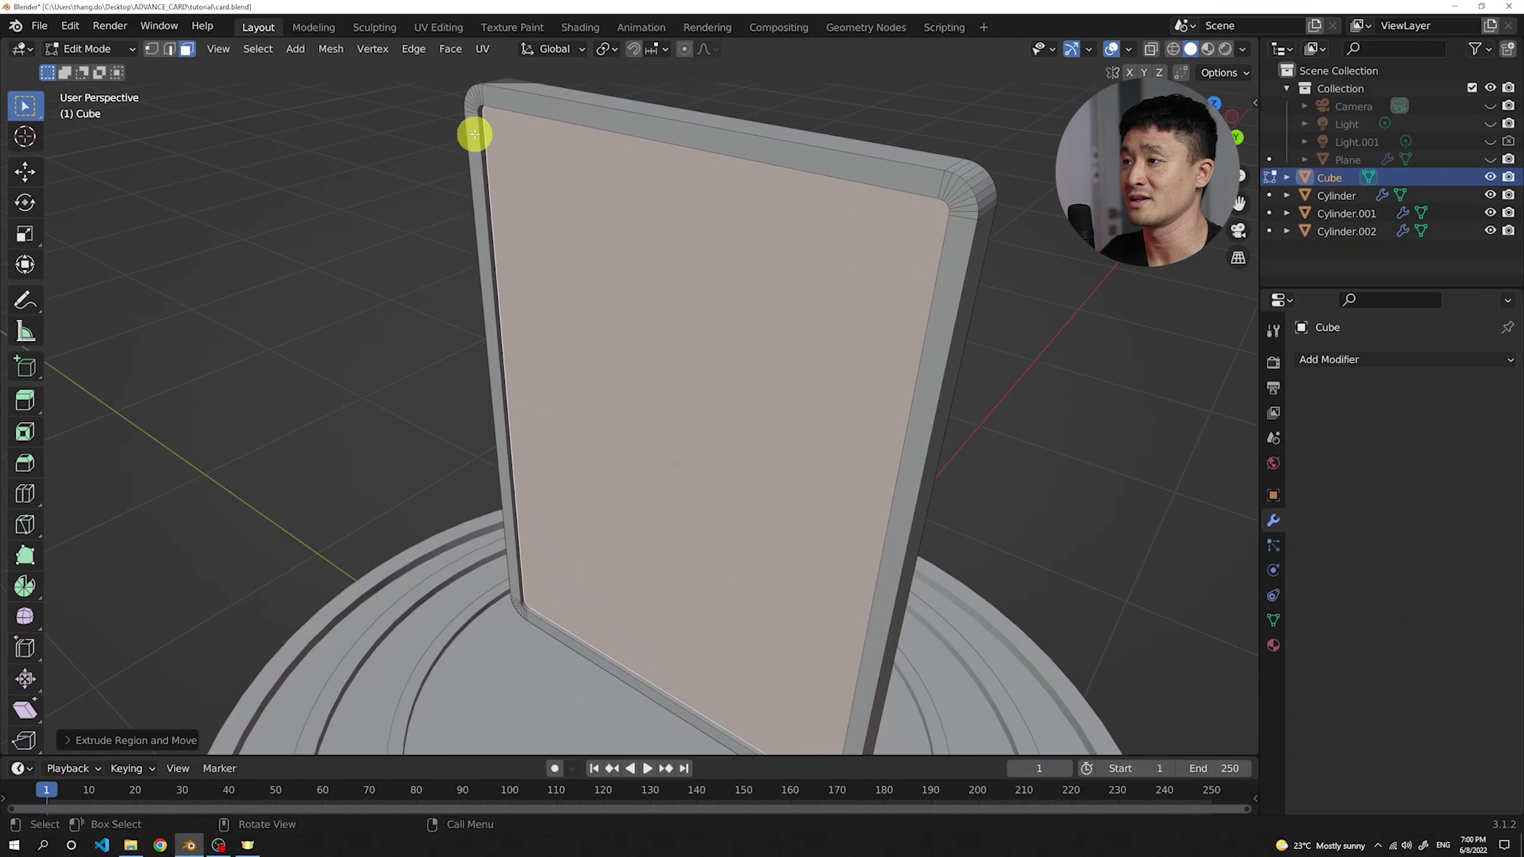
scroll(820, 272, down, 2)
middle_drag(820, 272, 892, 214)
scroll(881, 241, down, 1)
scroll(637, 277, up, 2)
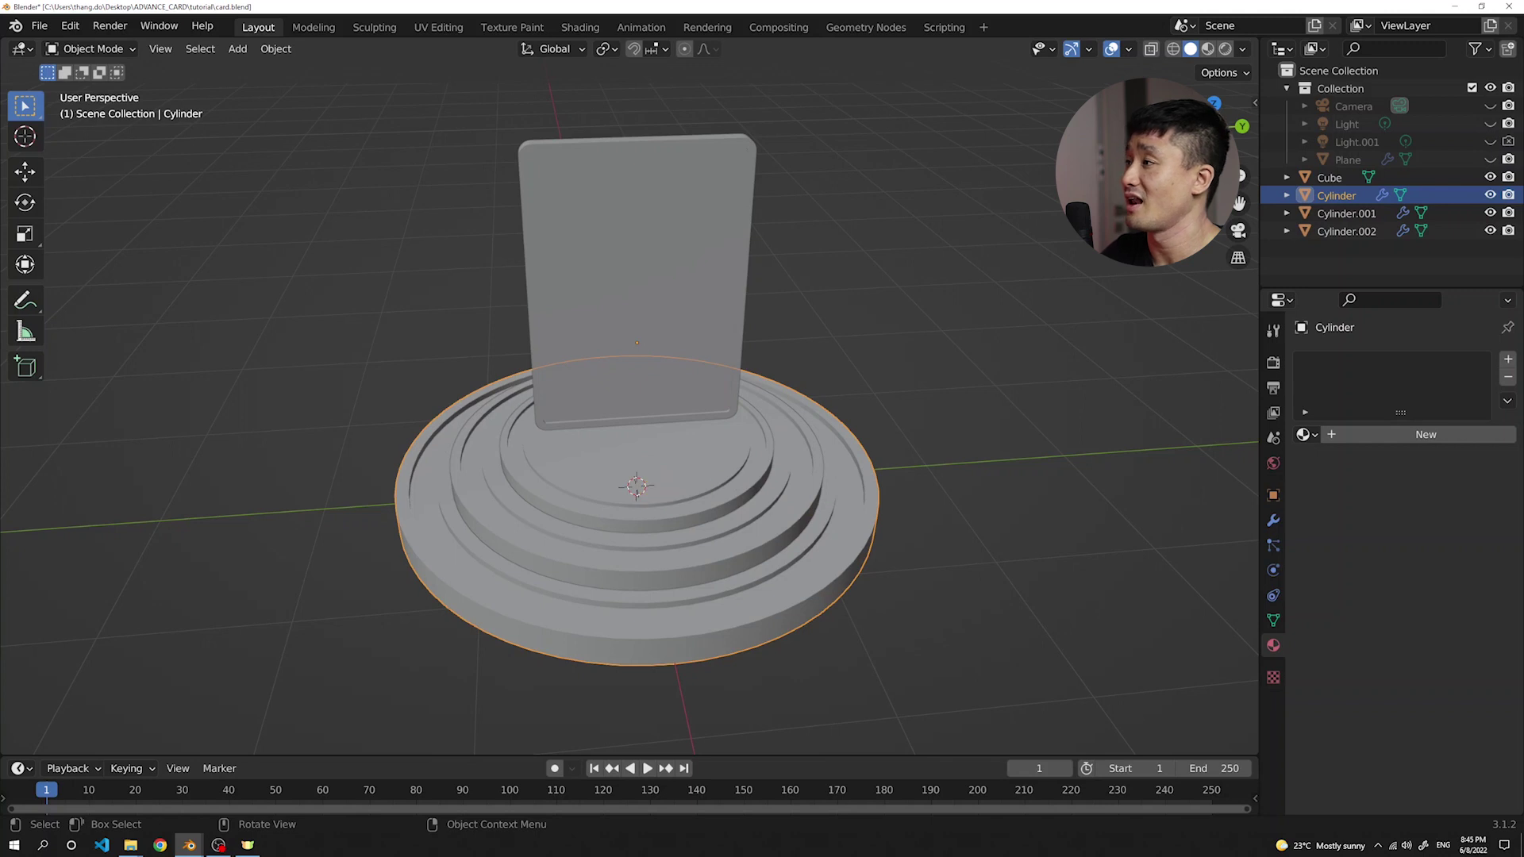
- Create a Cylinder material named Ring with a near-black base colour (value 0.081)
click(1209, 49)
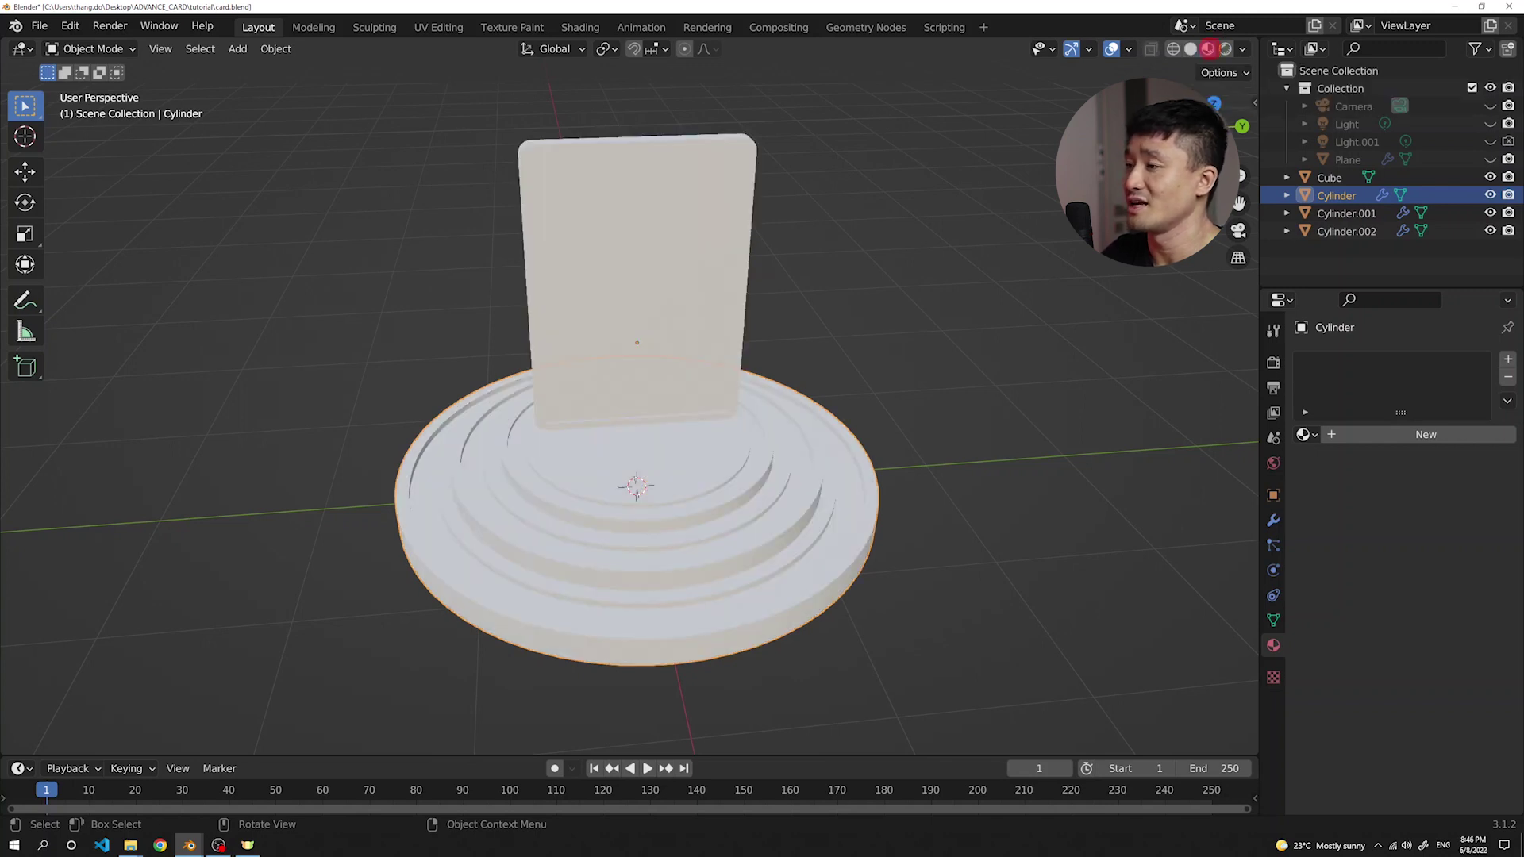
click(842, 543)
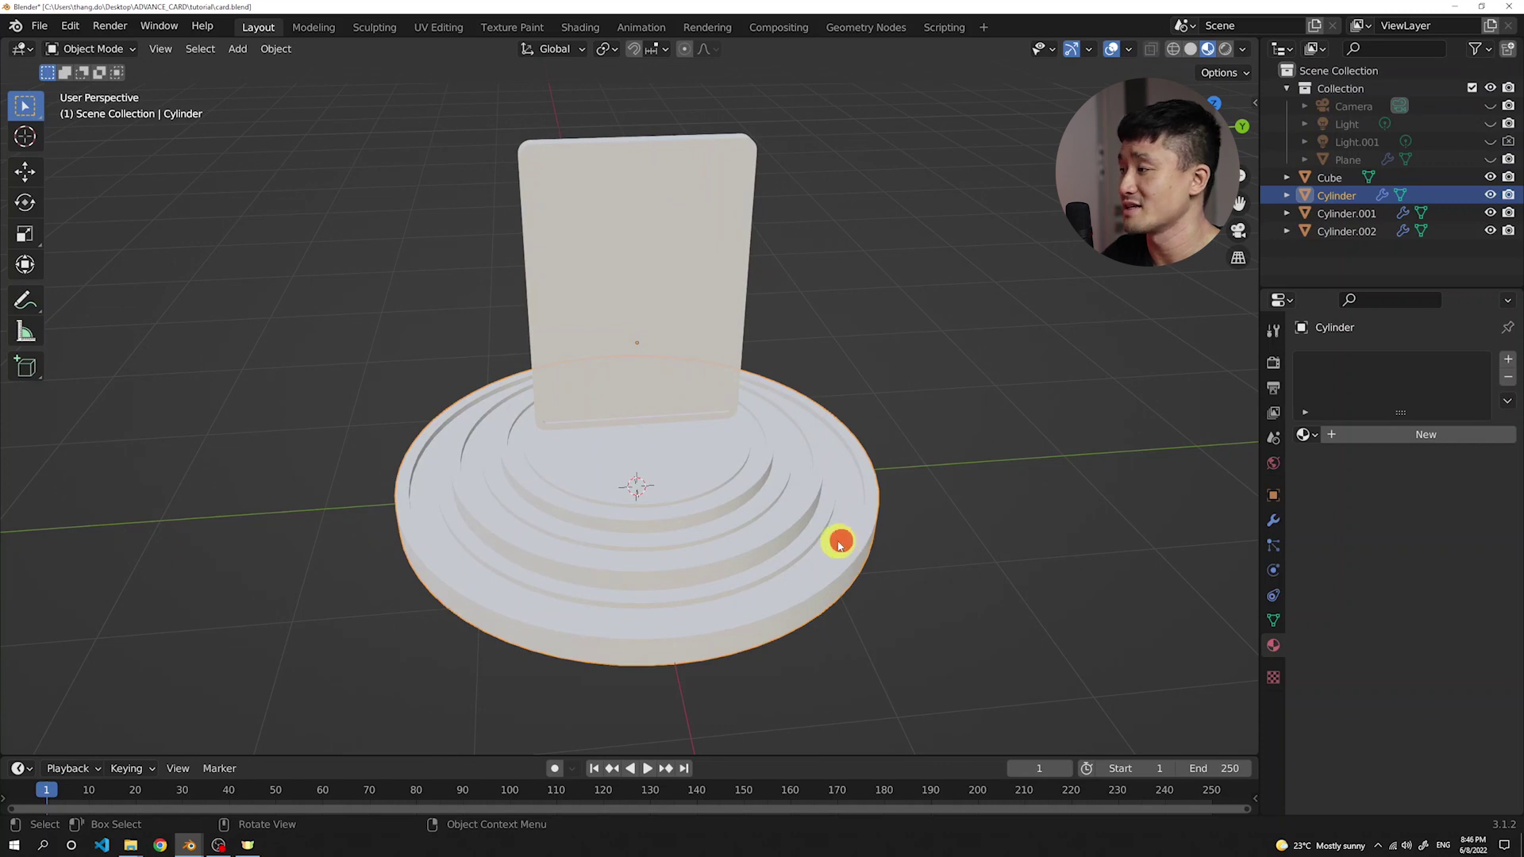
click(1411, 435)
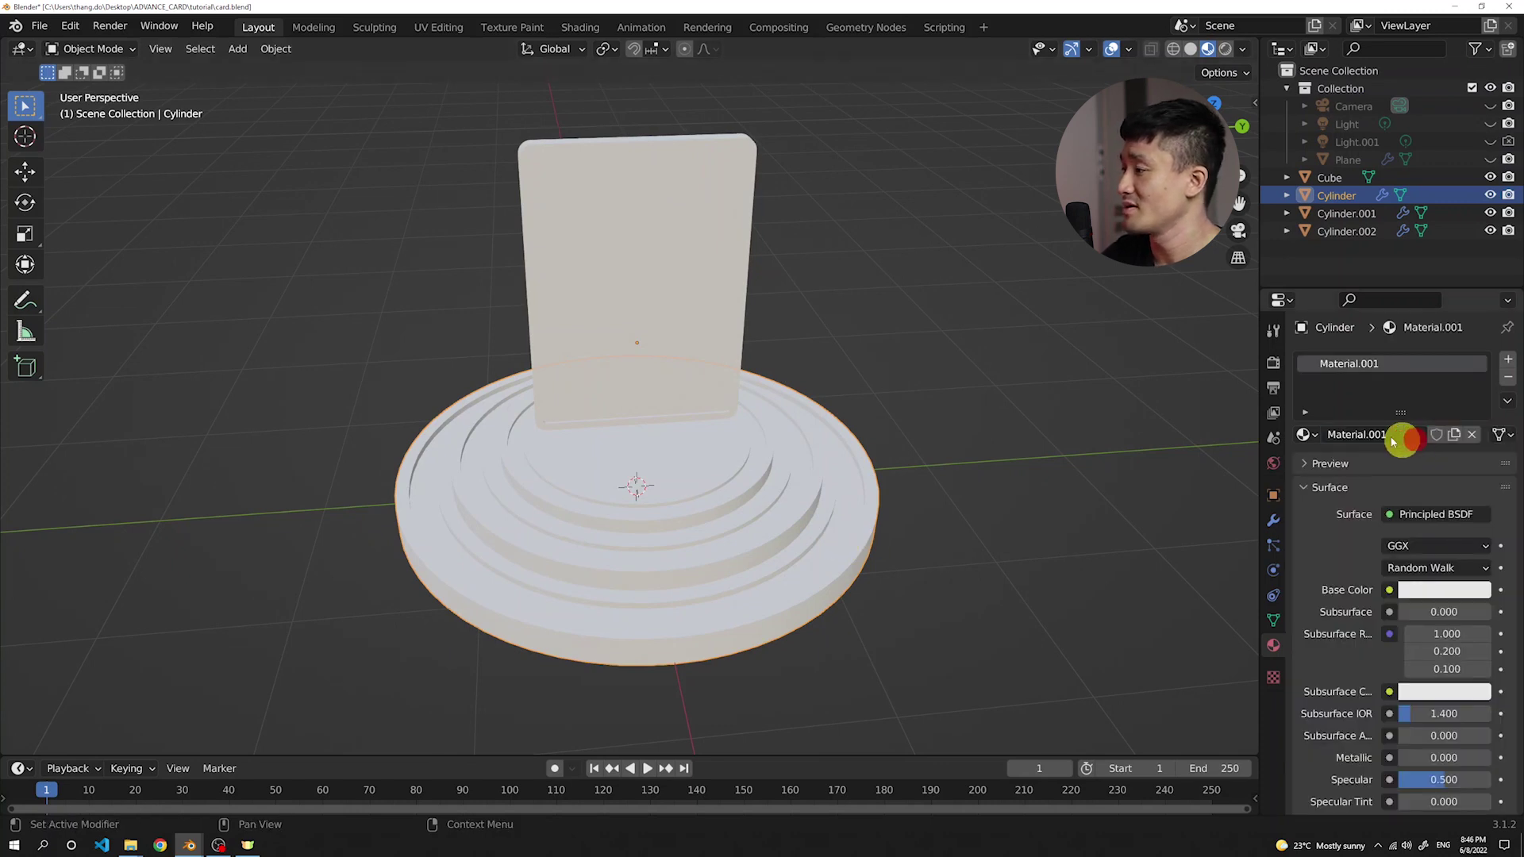
click(1393, 439)
text(Ring)
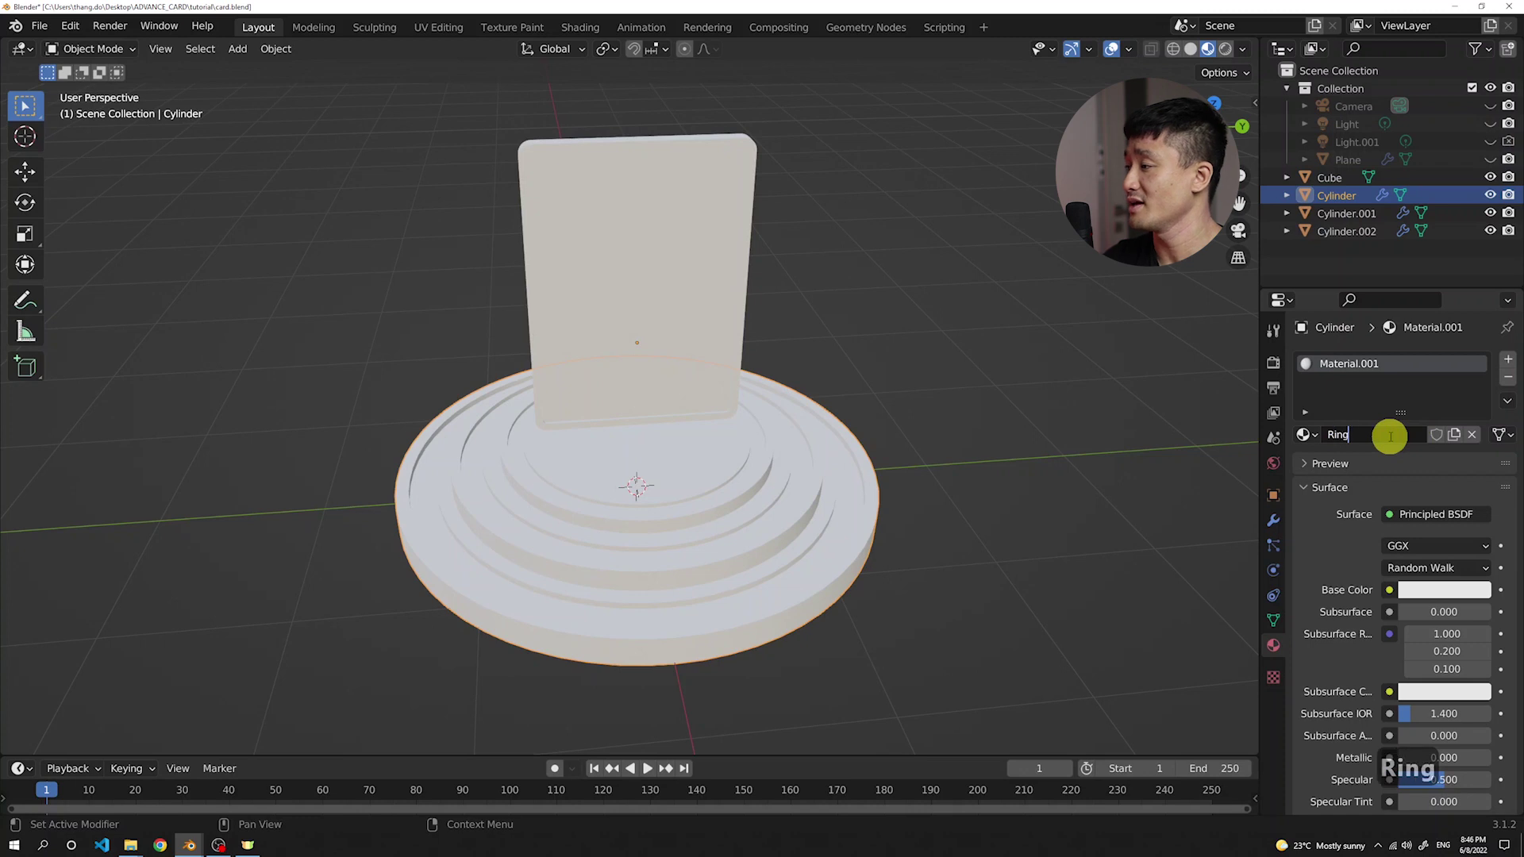
key(Return)
click(1456, 591)
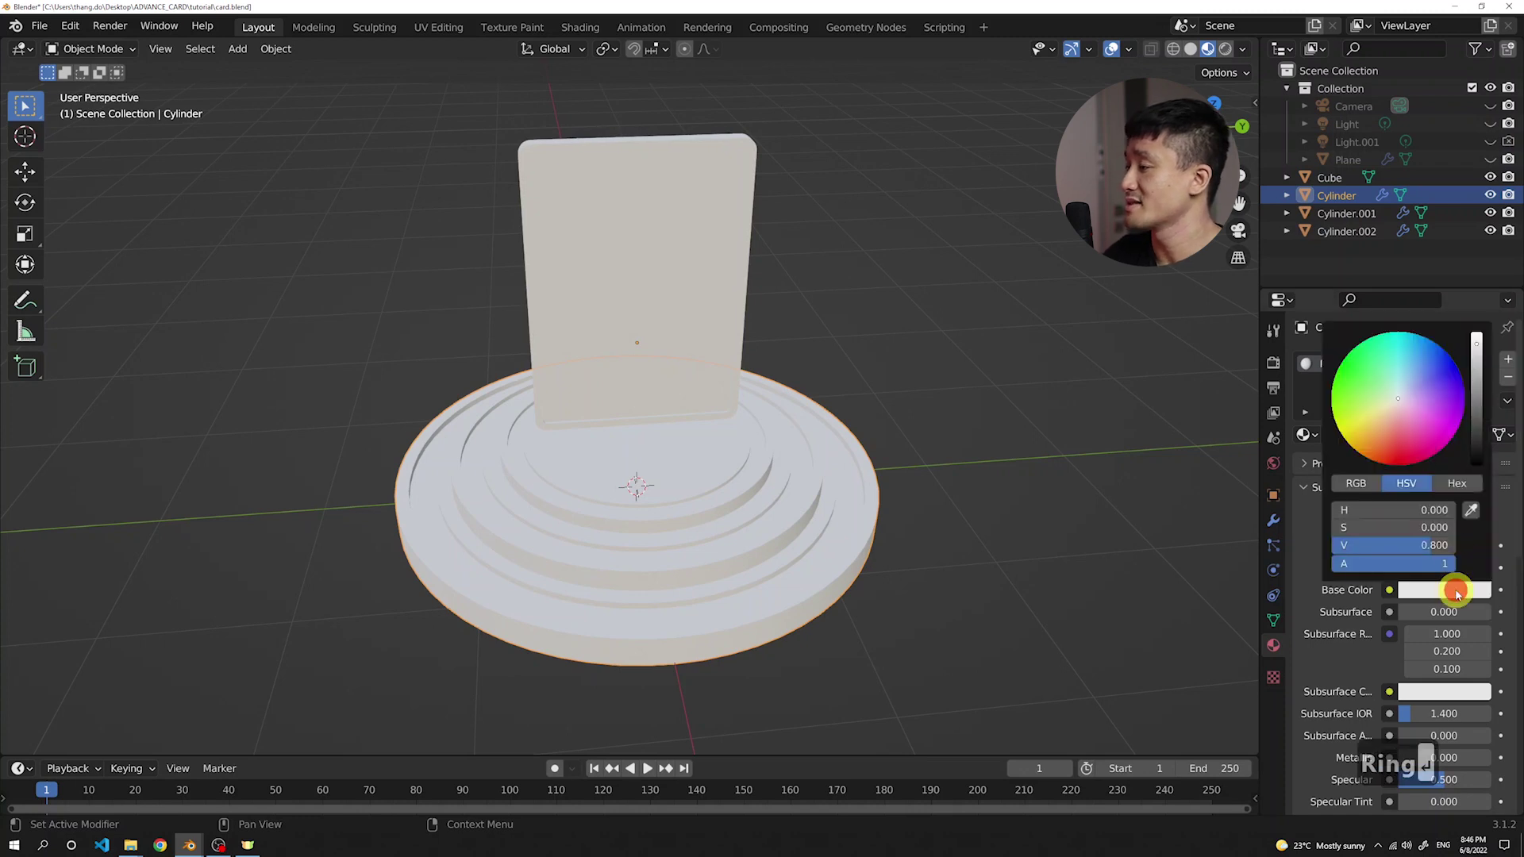
drag(1480, 347, 1480, 423)
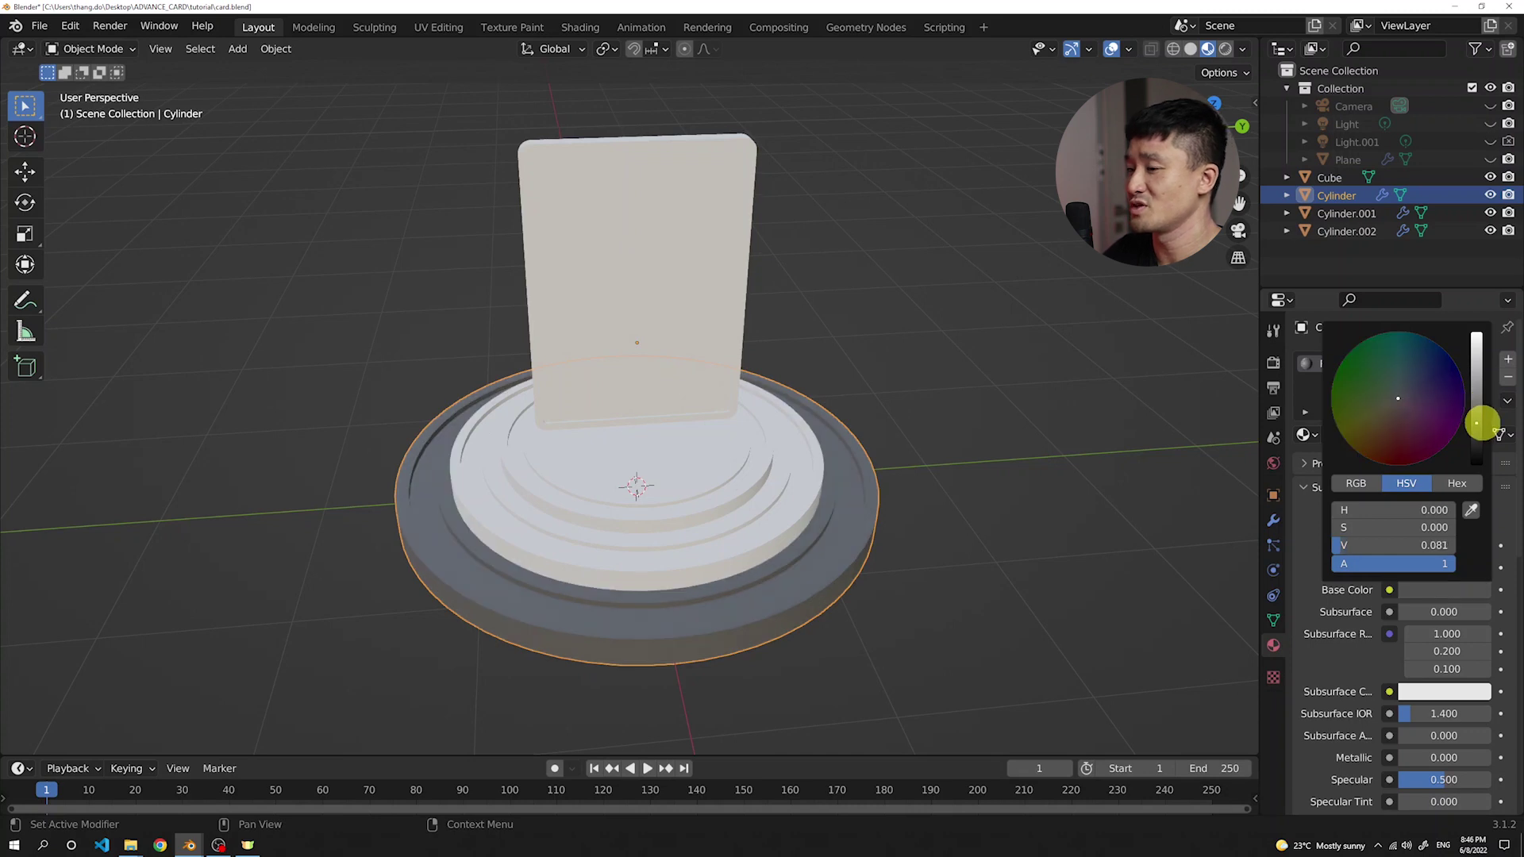
click(827, 586)
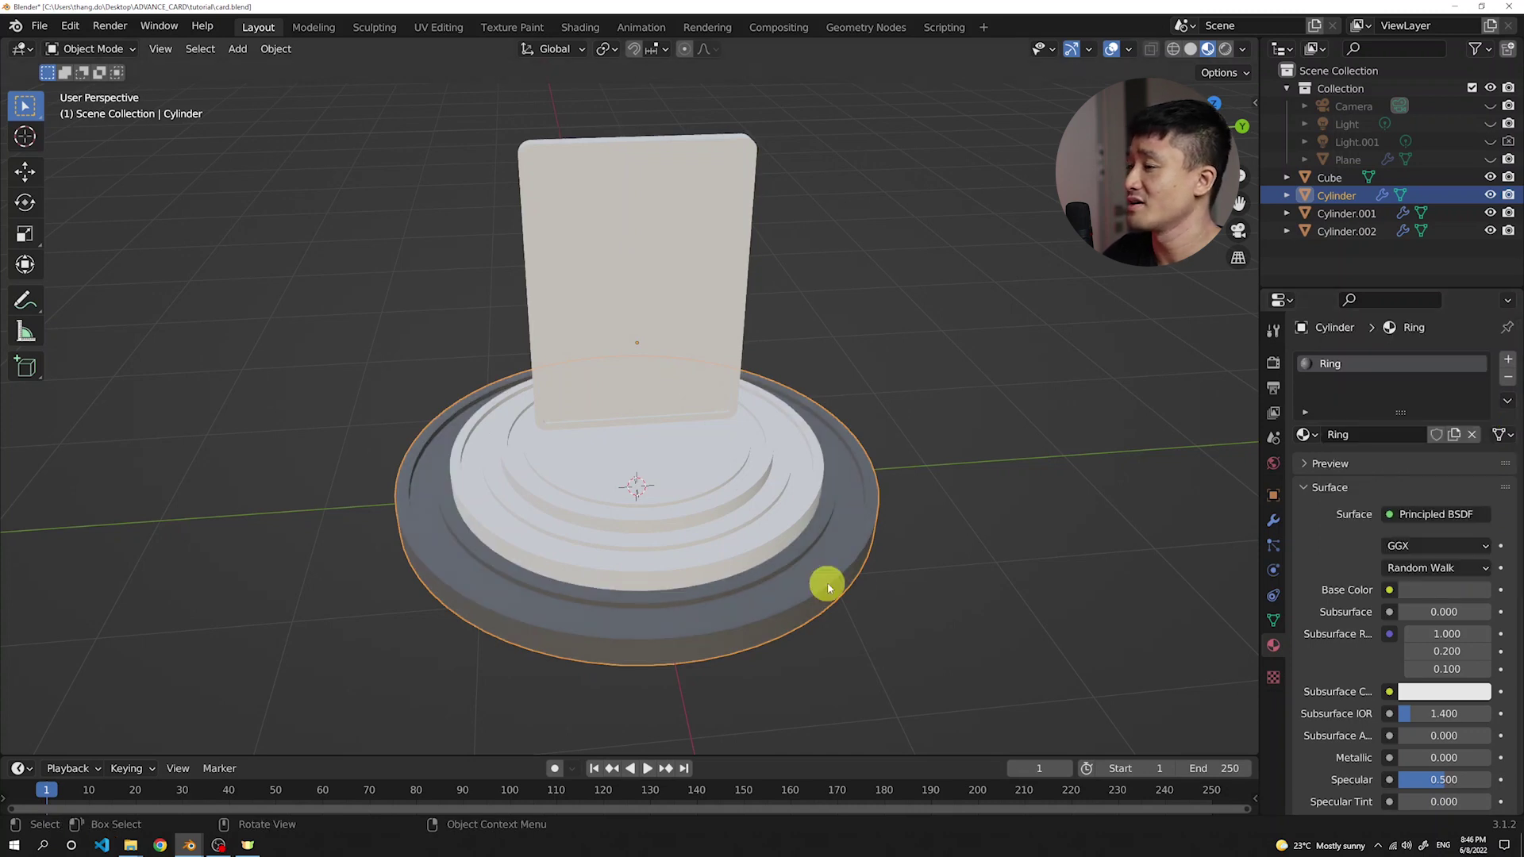
- Add a second material slot to the Cylinder and name the material RingLight
click(1508, 362)
double_click(1359, 463)
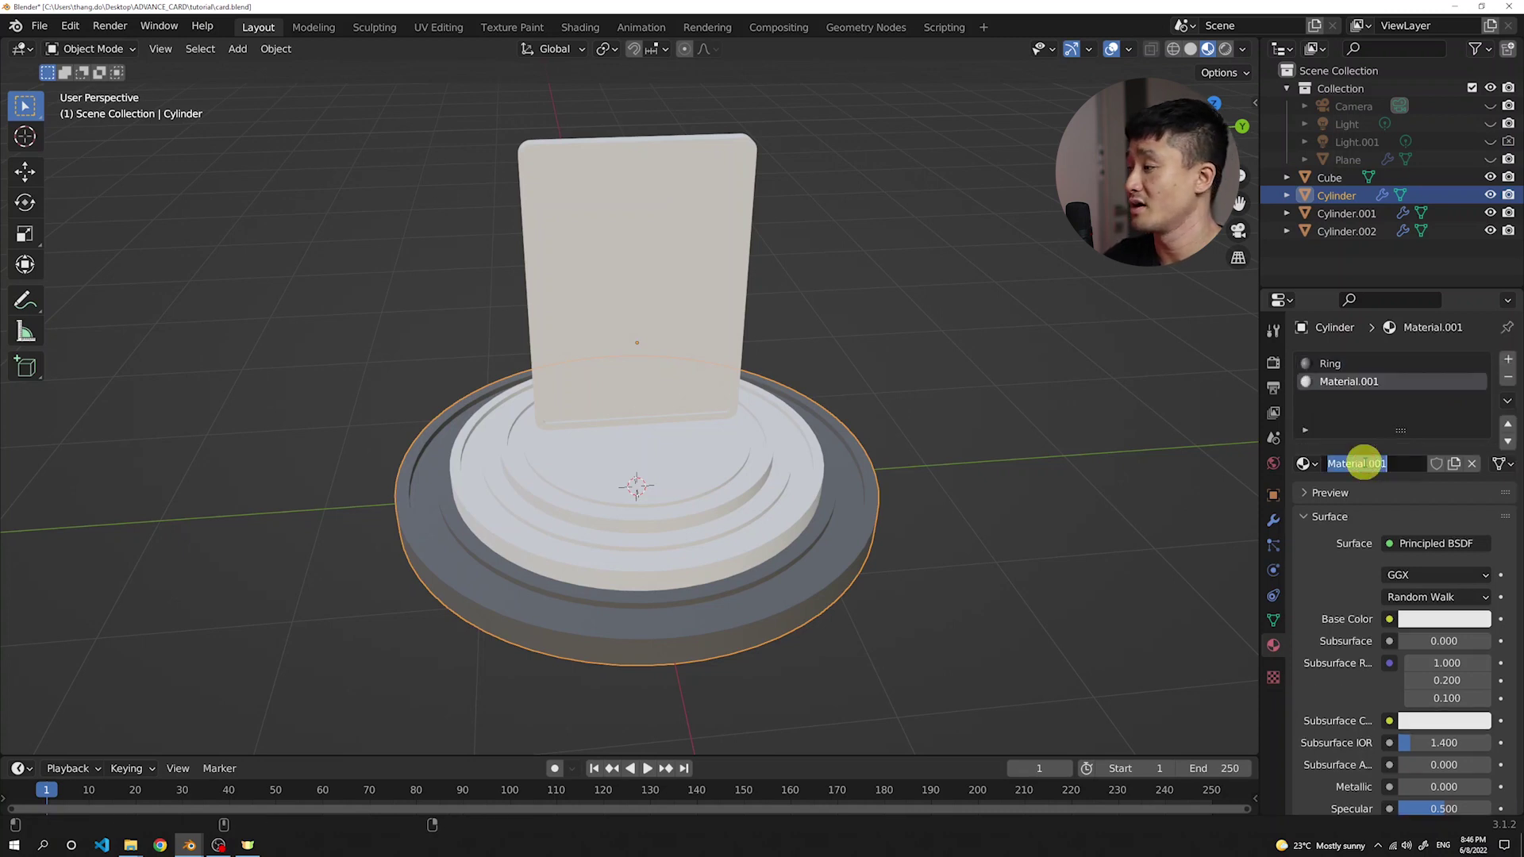
text(RingLight)
key(Return)
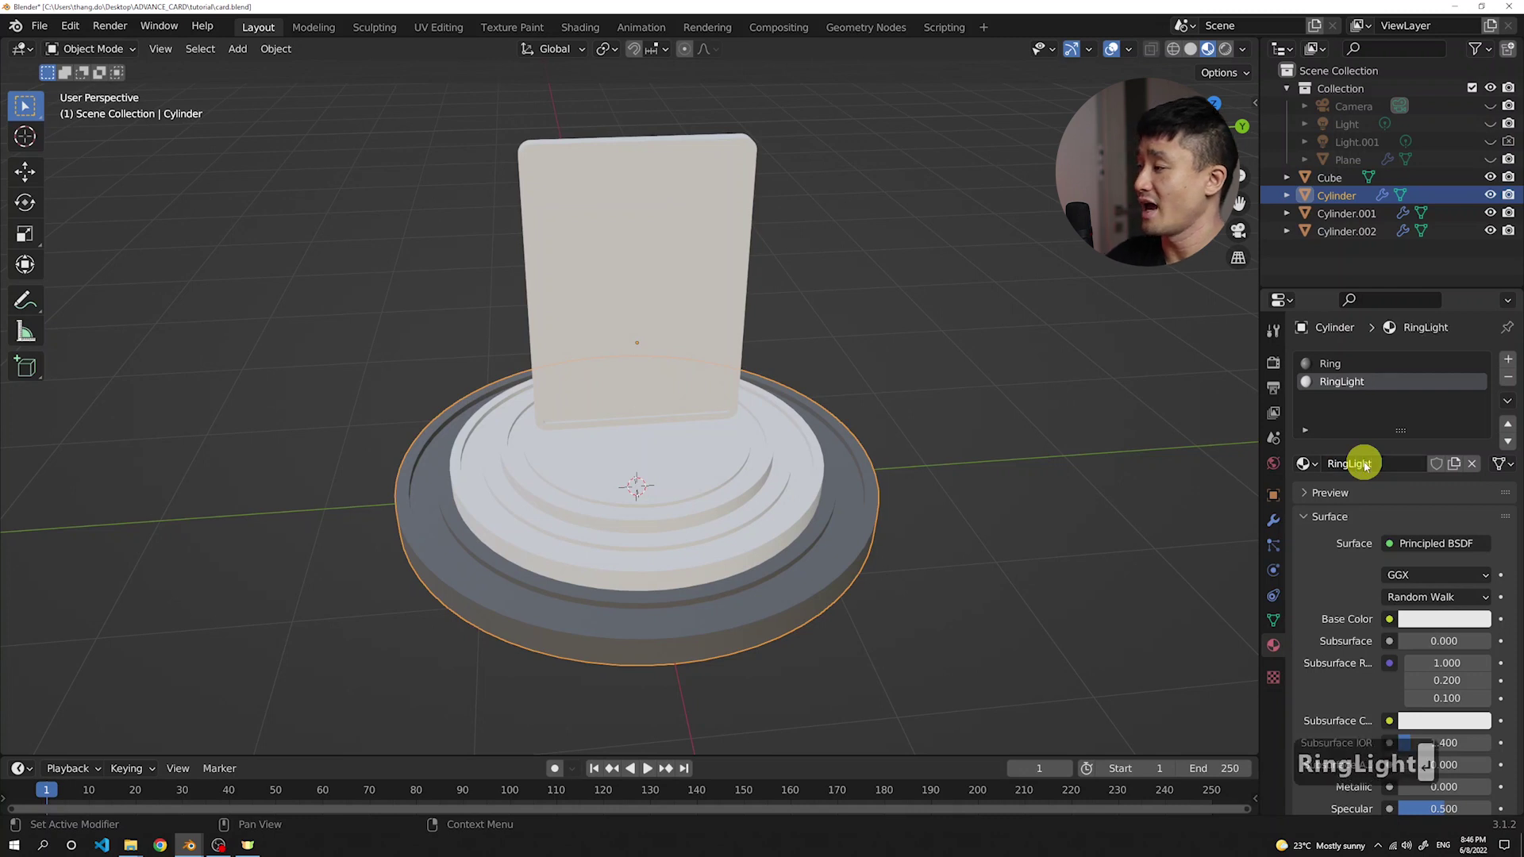
- Make RingLight an Emission shader with strength 15
click(1389, 544)
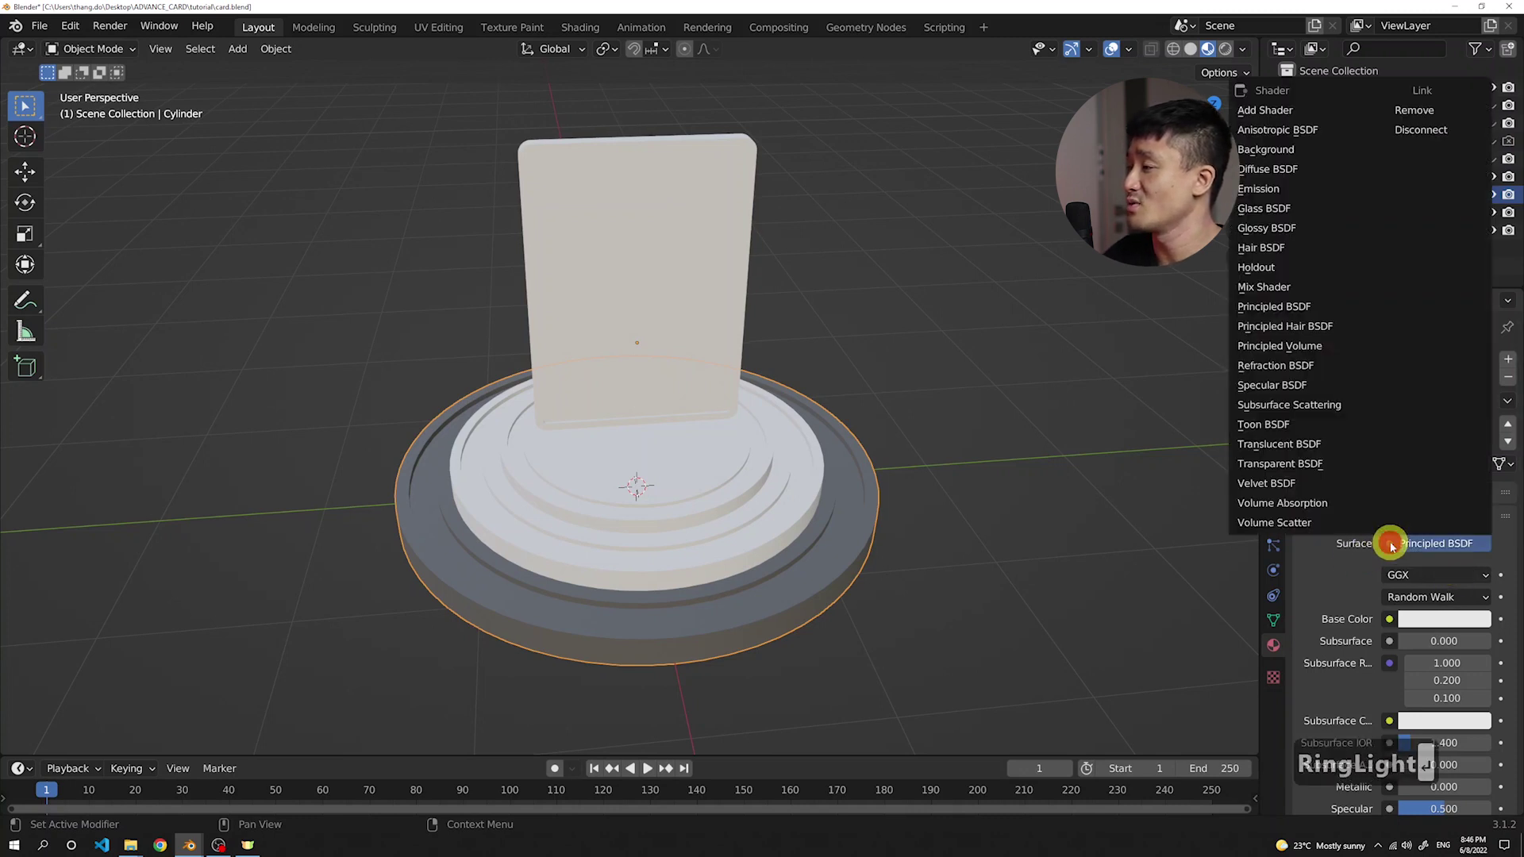
click(1258, 189)
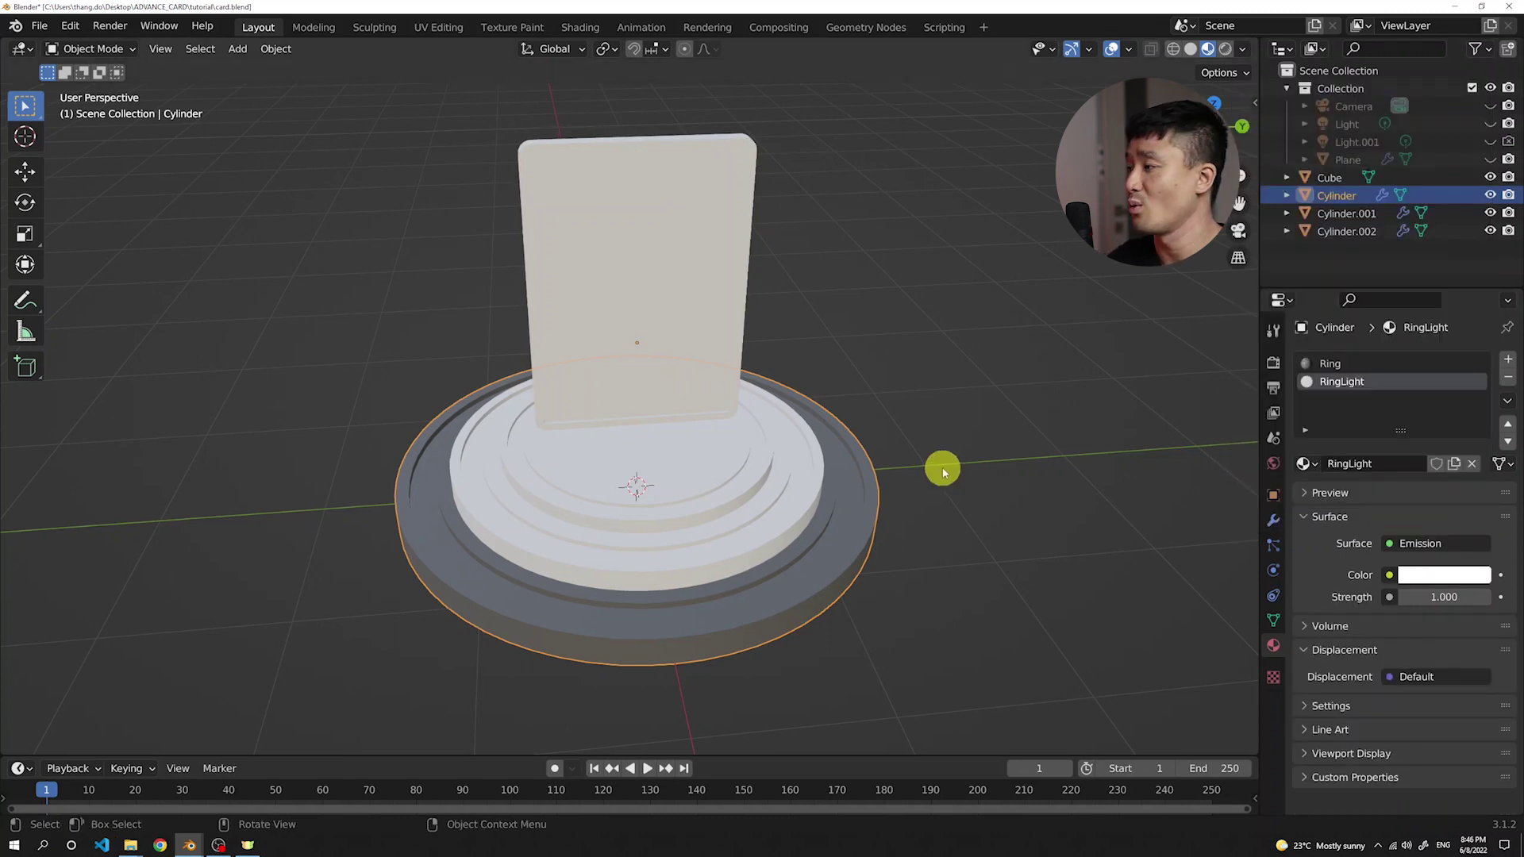
click(1429, 597)
text(15)
key(Return)
- Assign RingLight to a face band around the base tier, Cylinder
key(Tab)
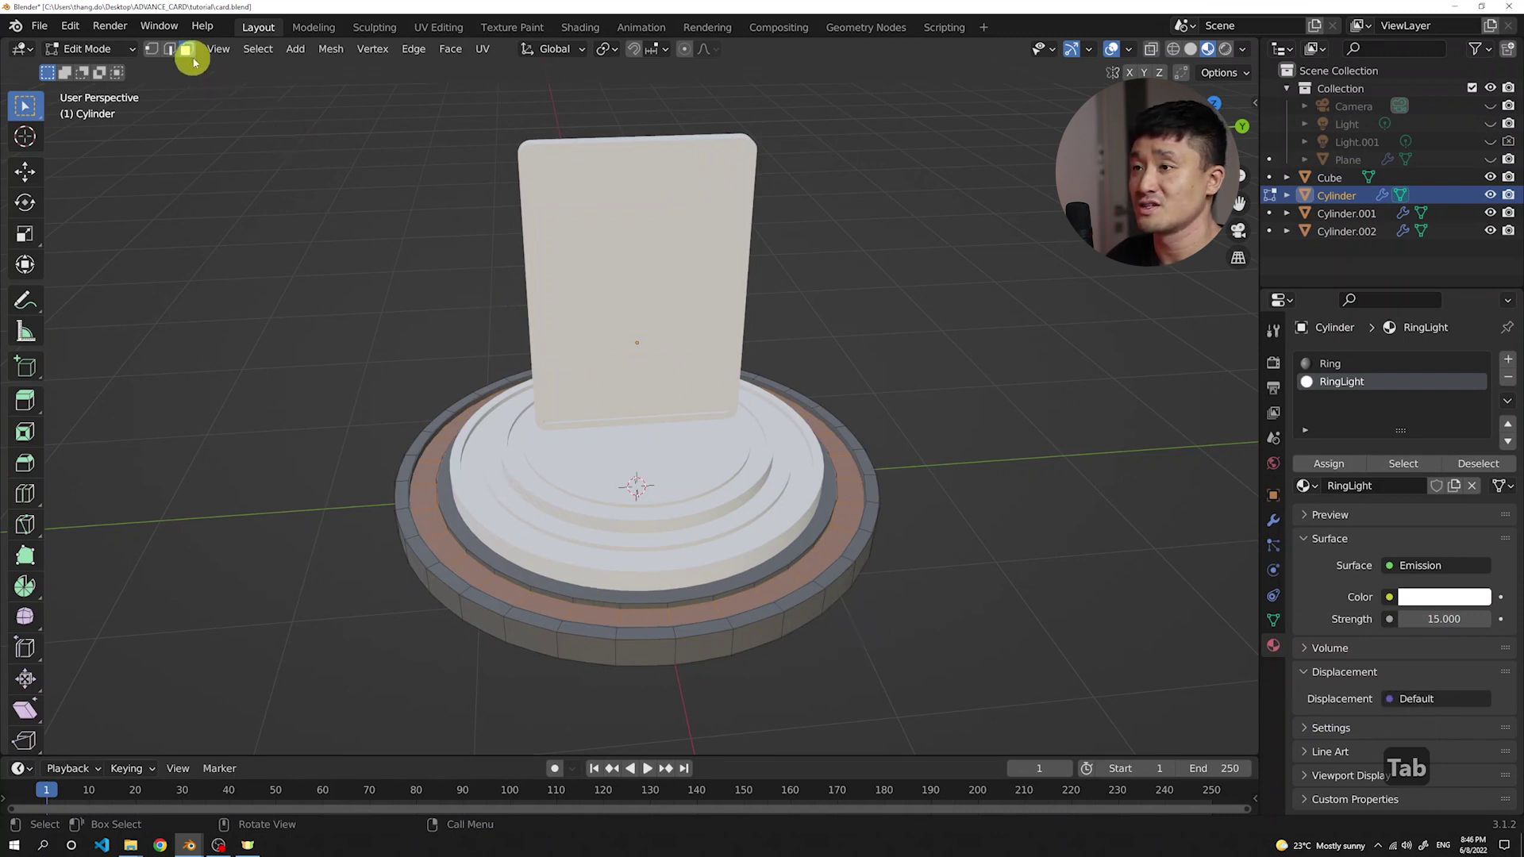
click(886, 484)
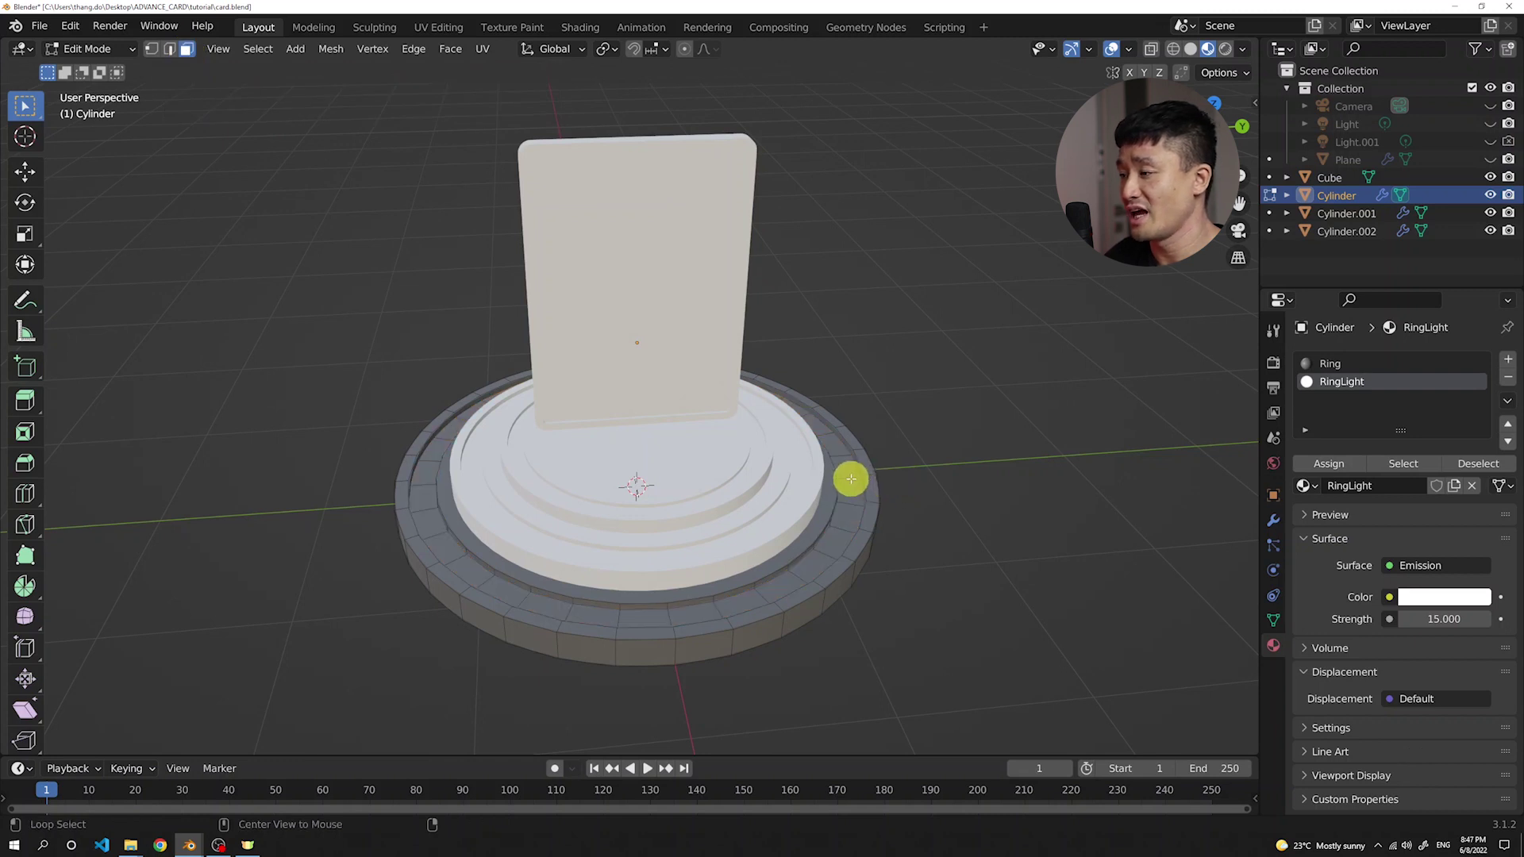
alt+click(850, 478)
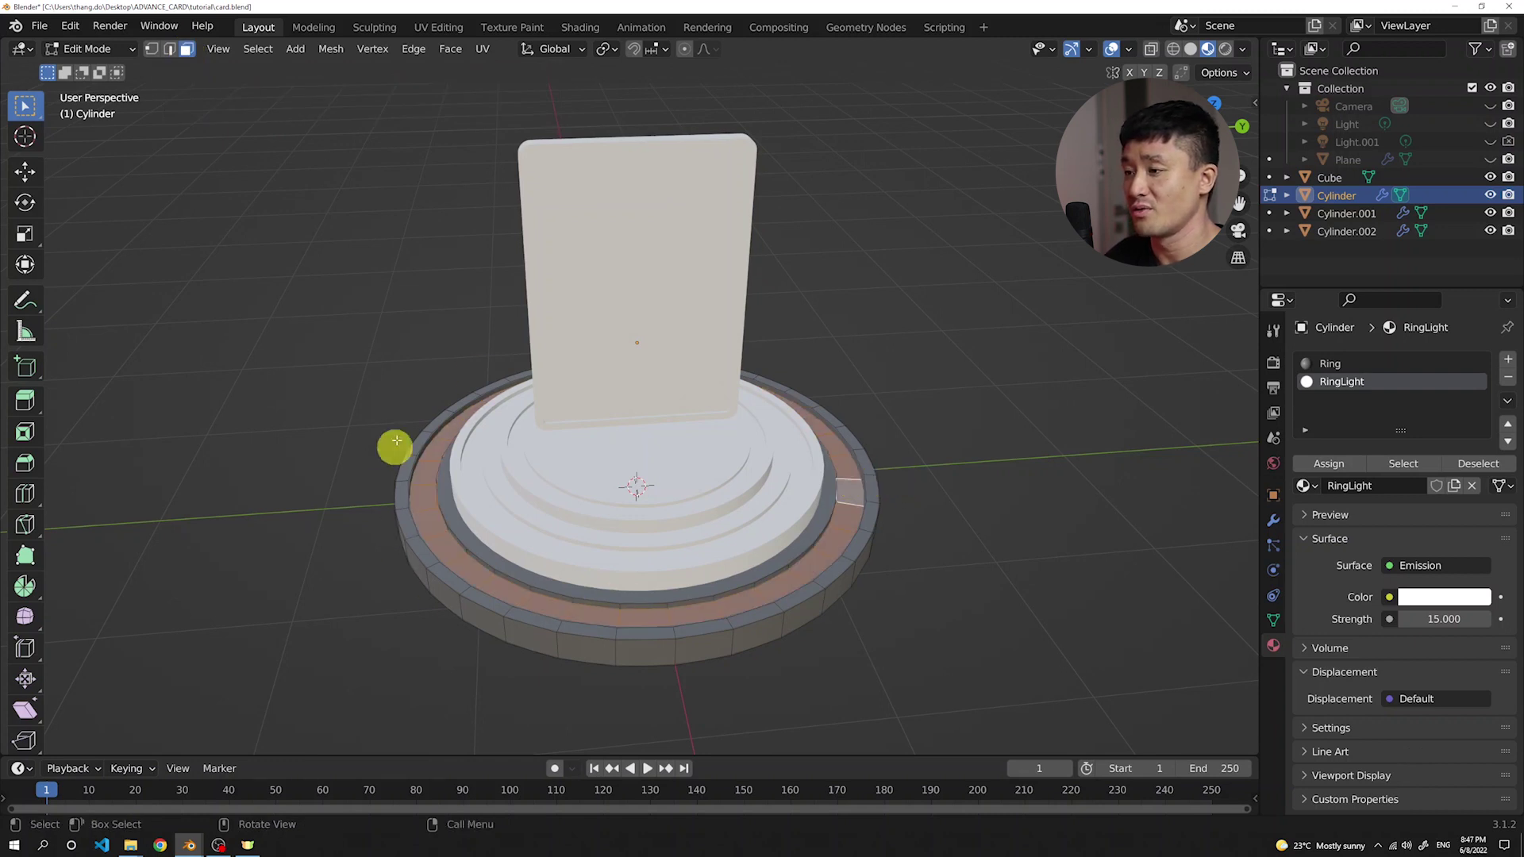
middle_drag(639, 521, 544, 517)
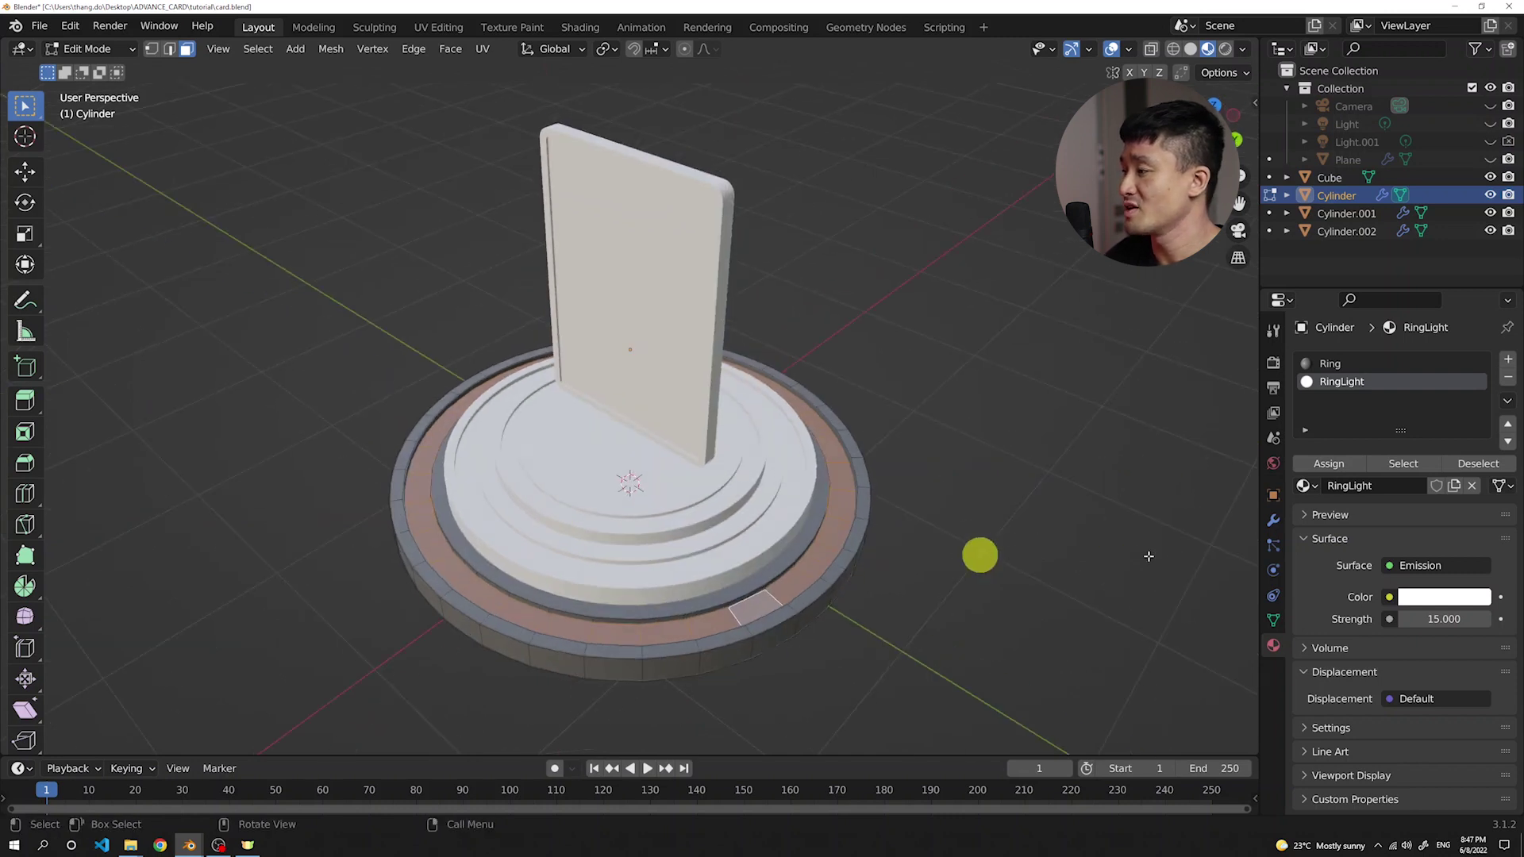
click(1331, 465)
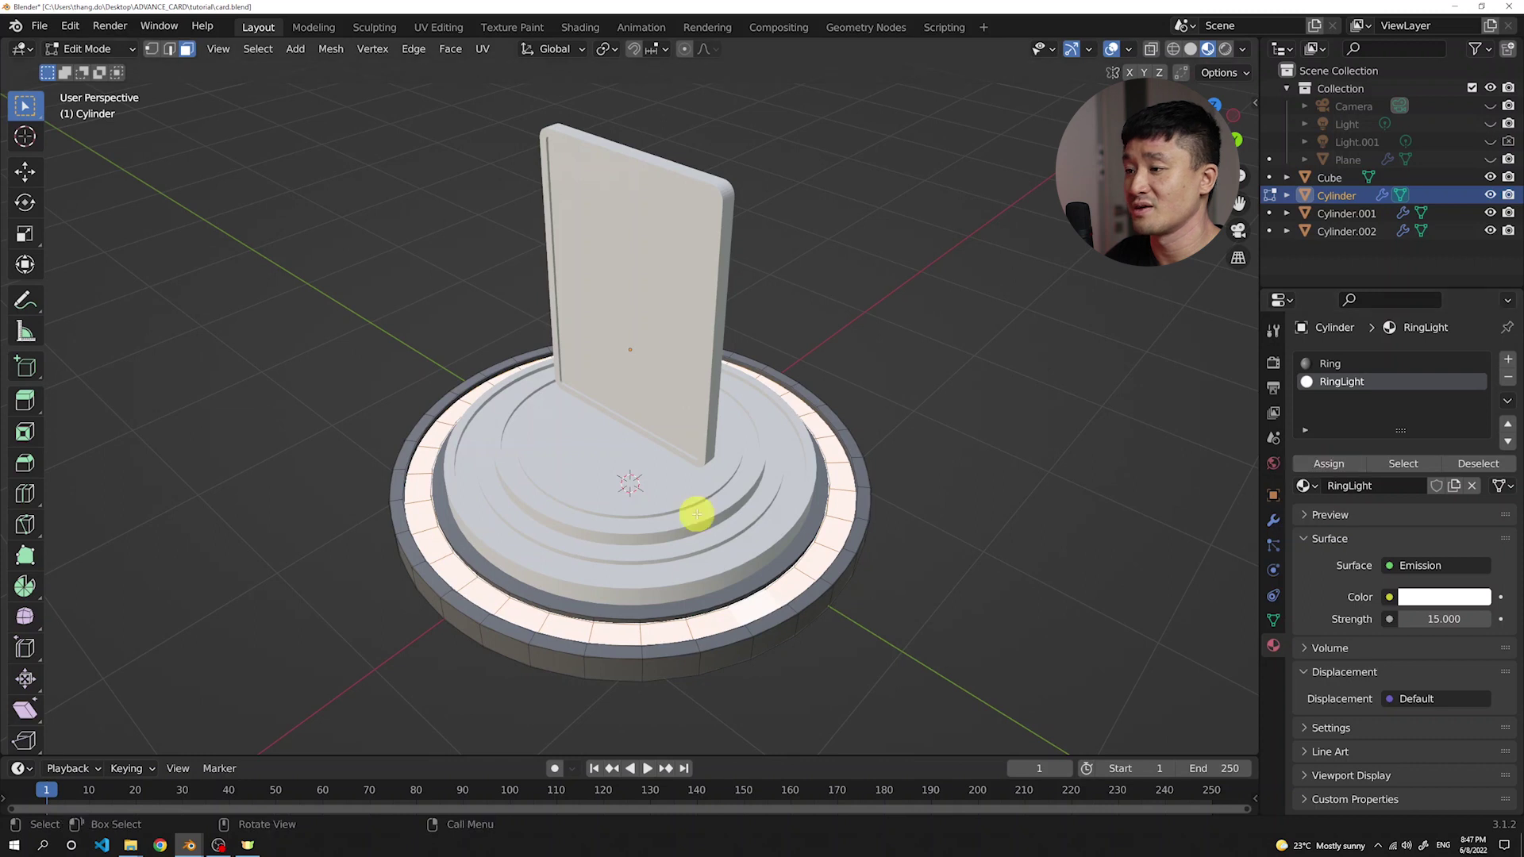
click(1341, 395)
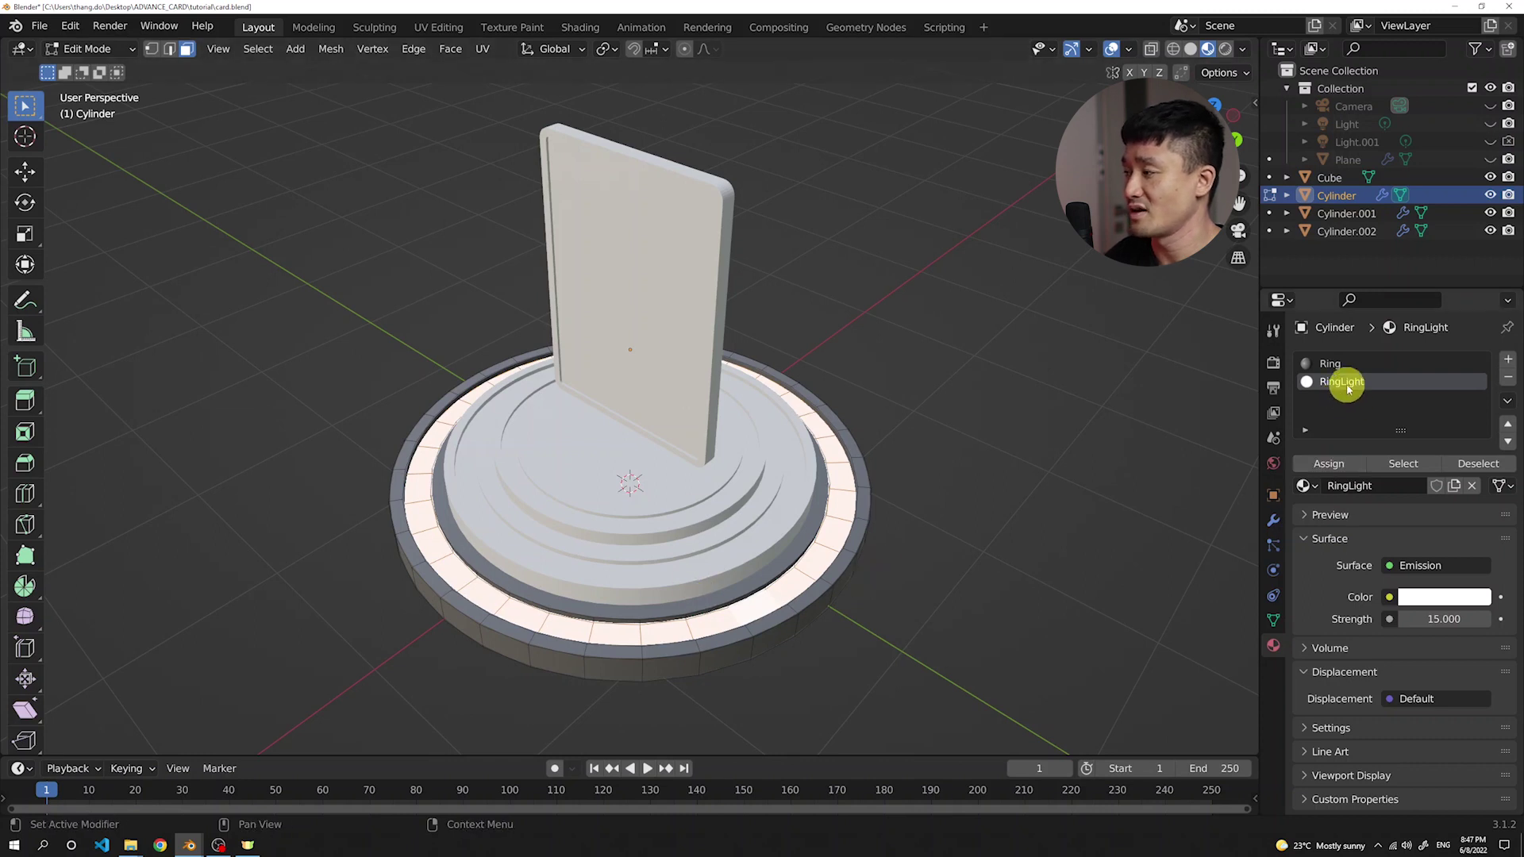
scroll(417, 502, up, 2)
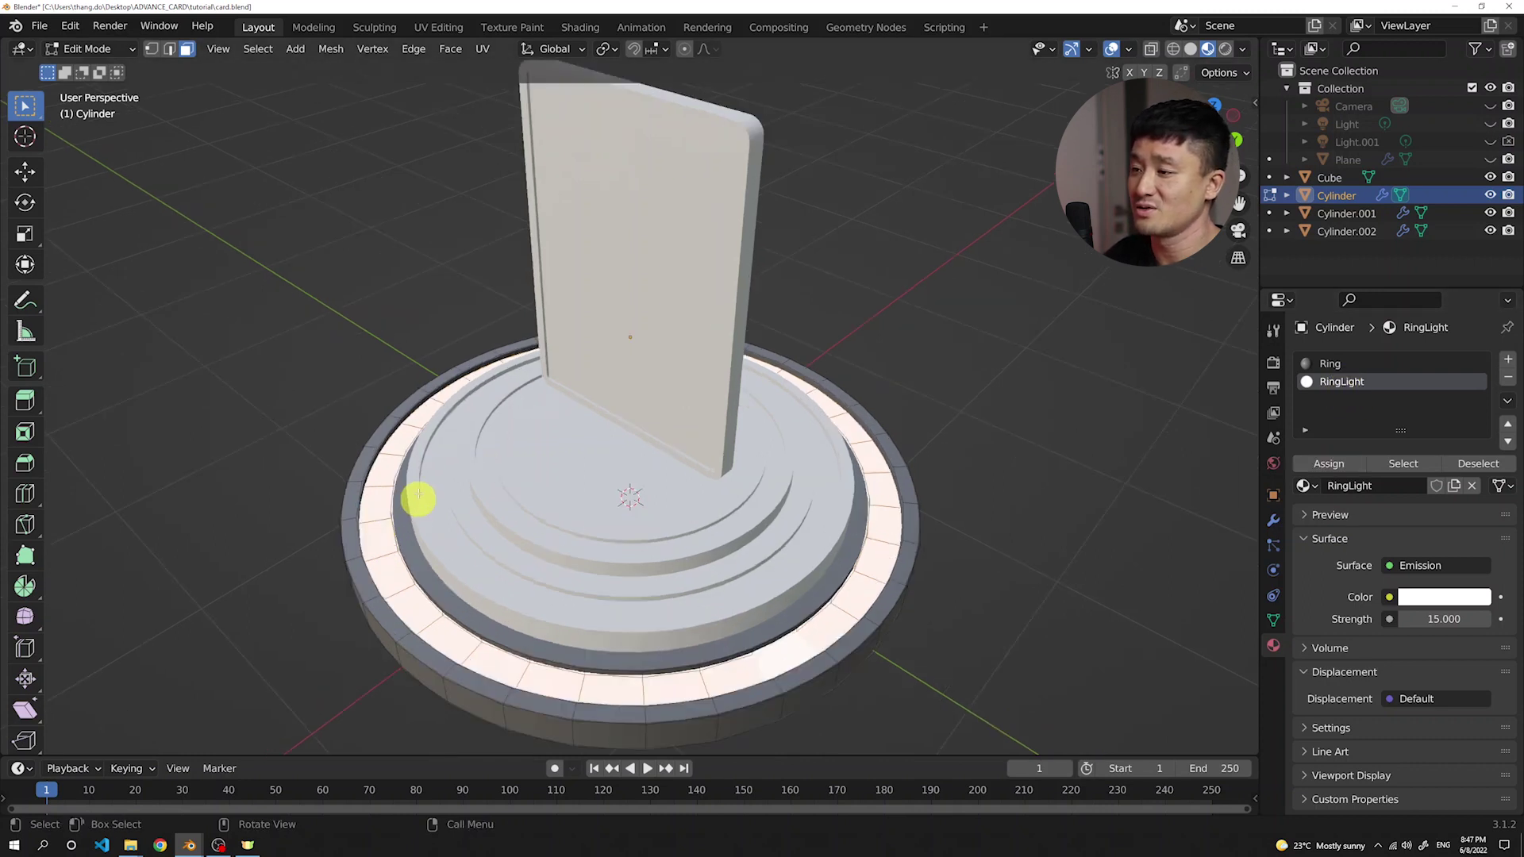
scroll(543, 528, down, 1)
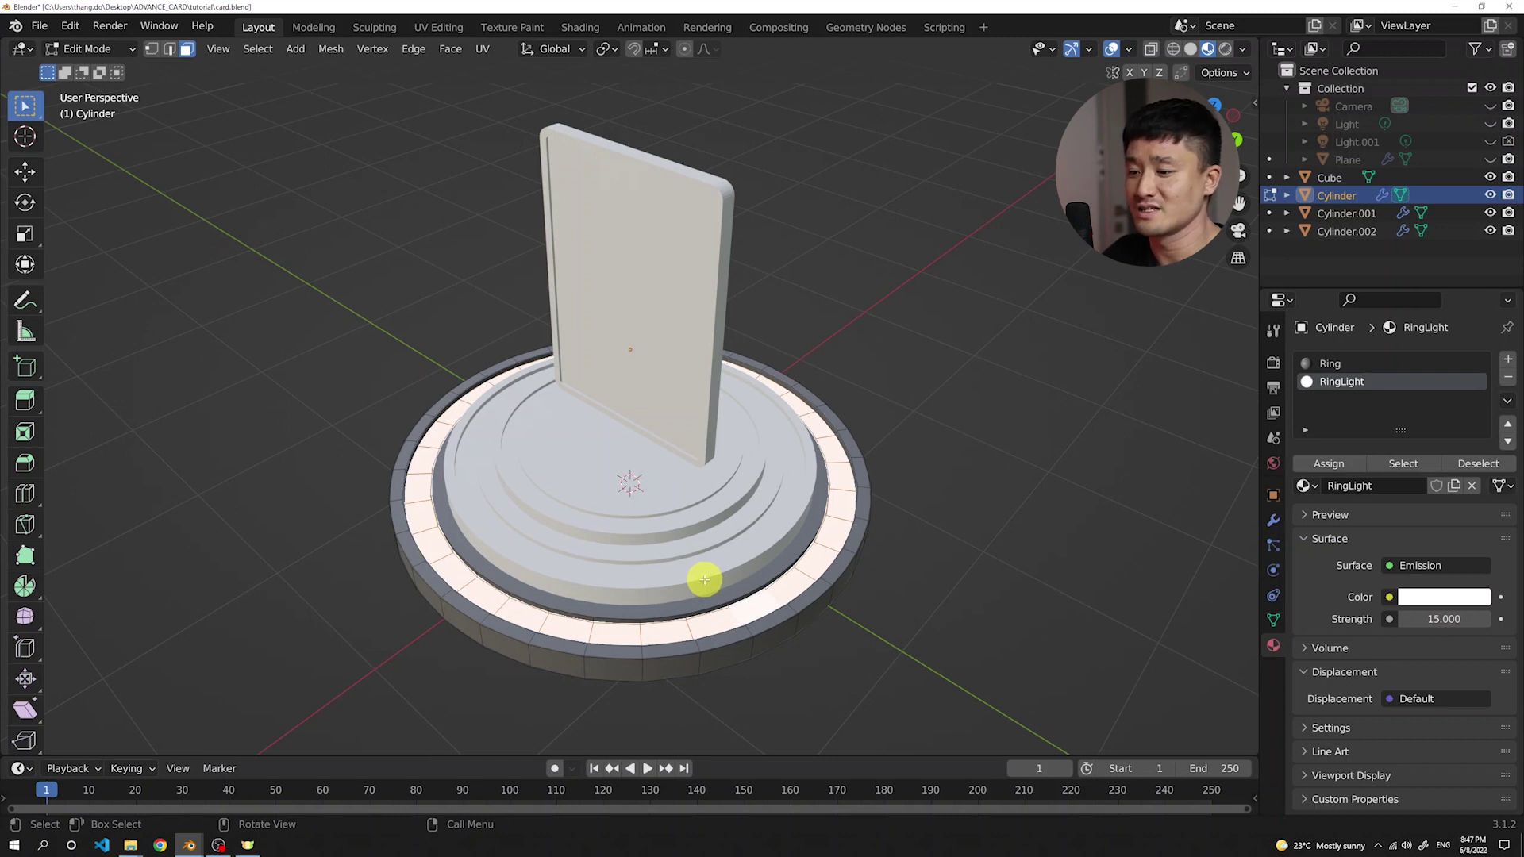
key(Tab)
- Assign RingLight to a face band on the middle tier, Cylinder.001
click(825, 508)
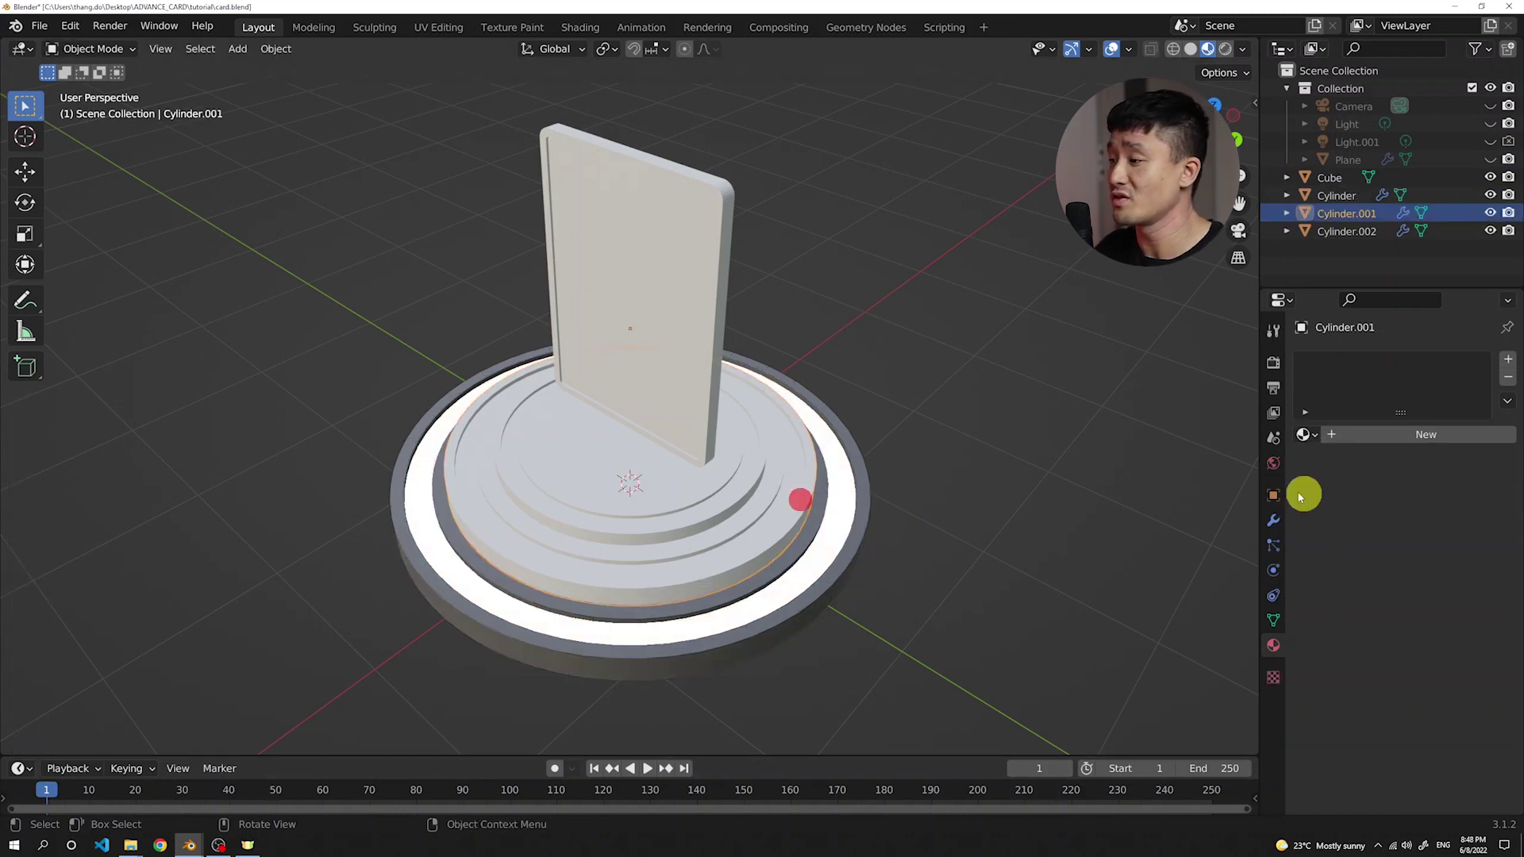
key(Tab)
alt+click(775, 474)
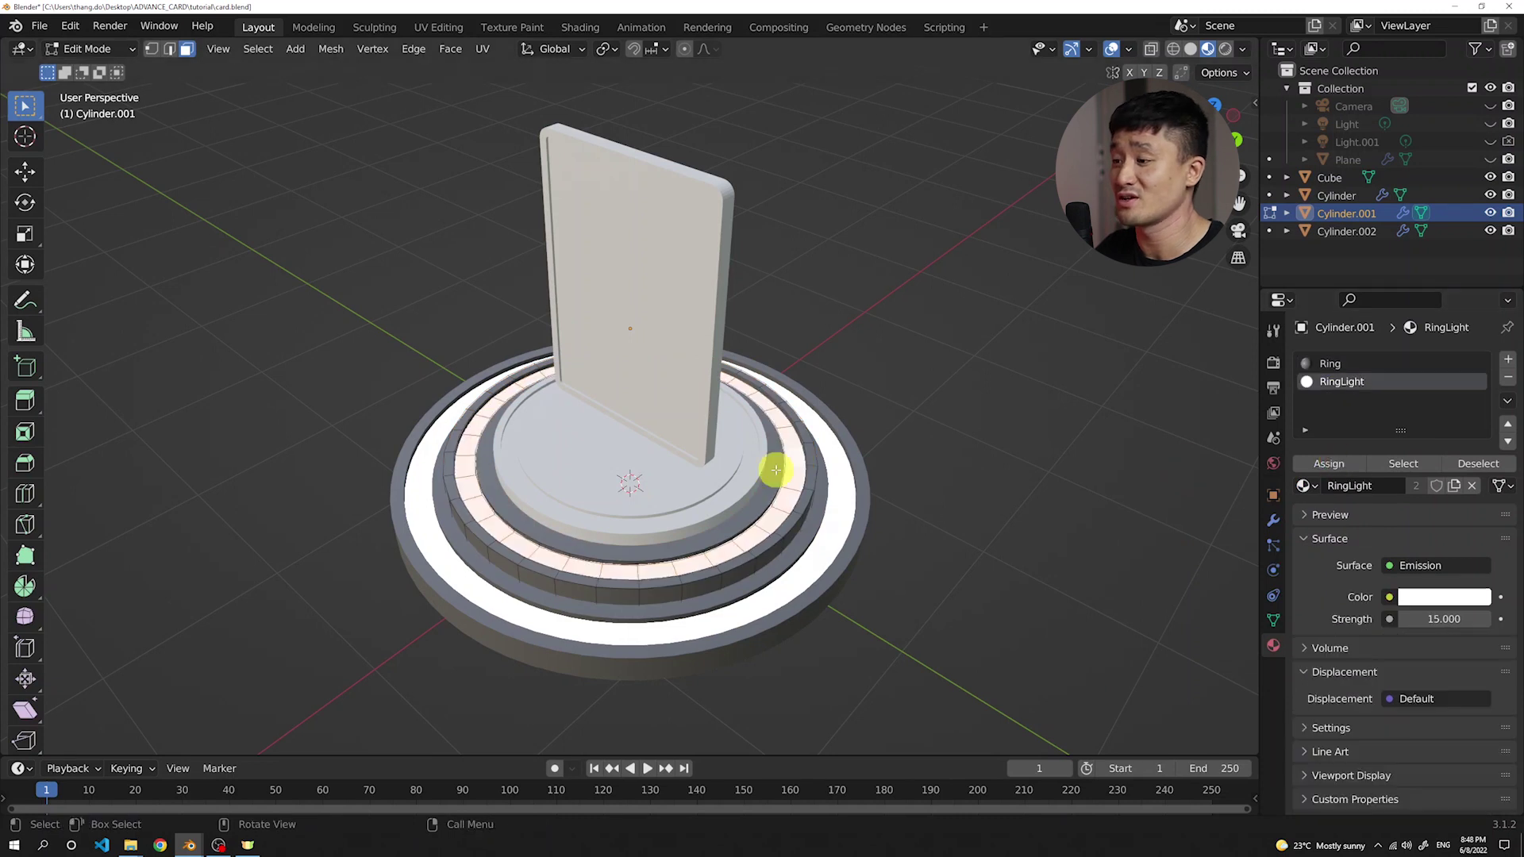
key(Tab)
click(769, 476)
- Assign RingLight to a face band on the top tier, Cylinder.002
key(Tab)
click(1508, 358)
click(1303, 485)
click(1328, 464)
key(Tab)
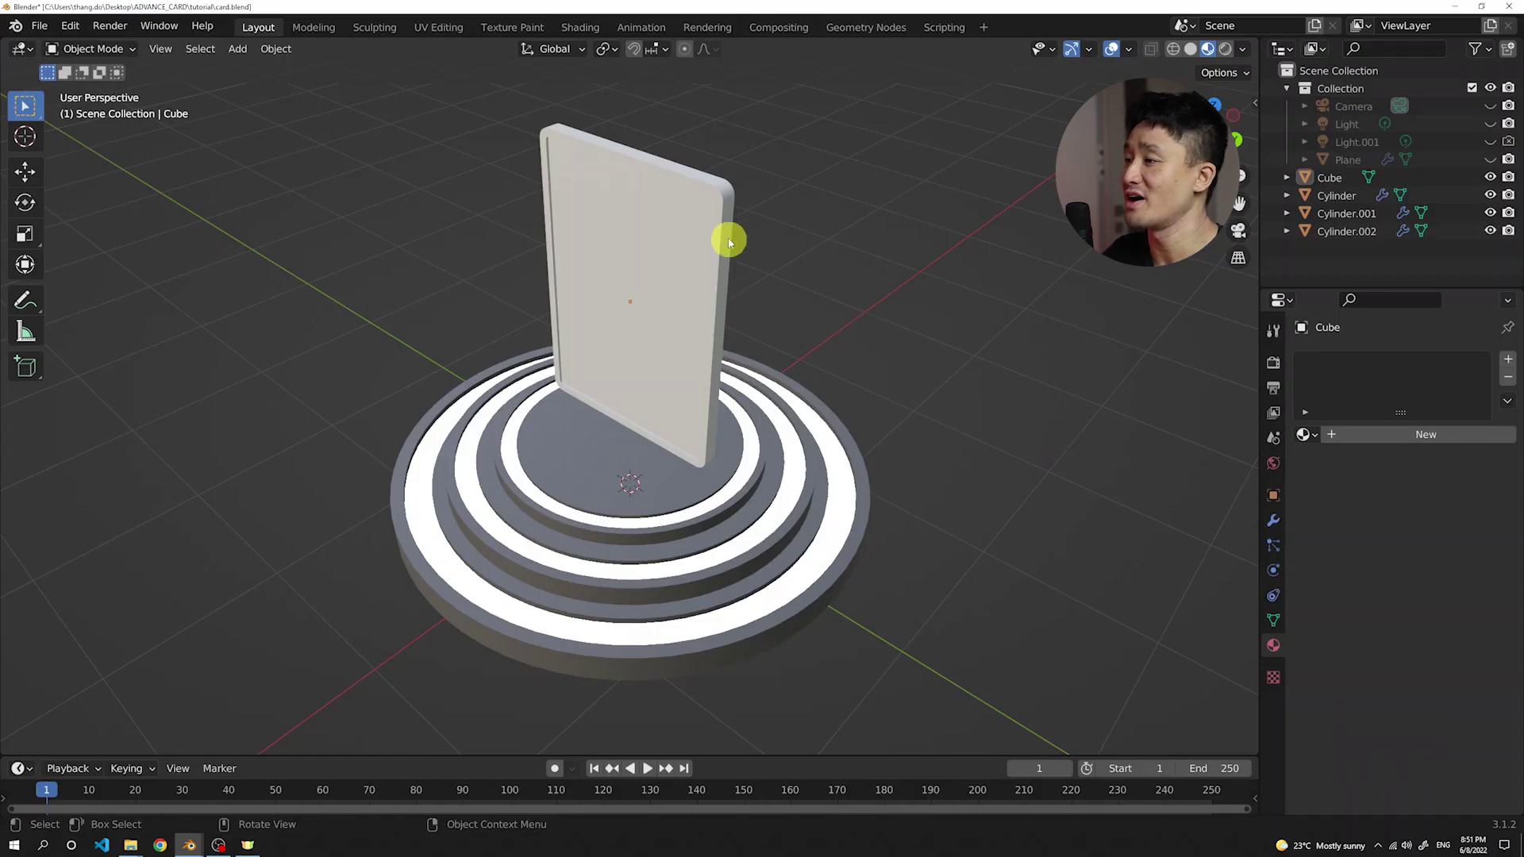
- Select the card and create a new material named Card1
click(719, 219)
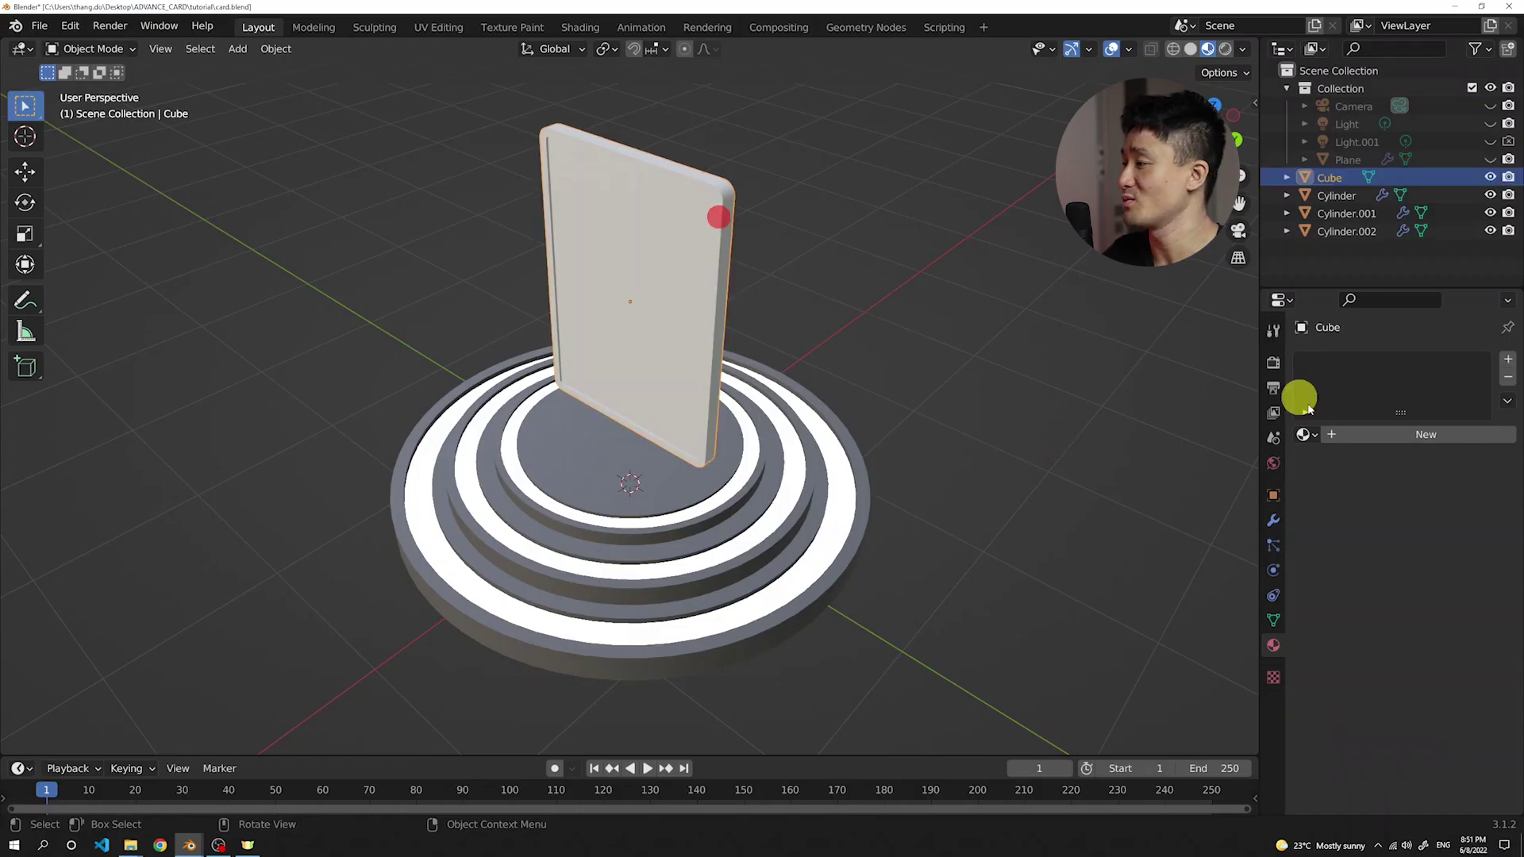
click(1401, 435)
double_click(1385, 435)
text(Card1)
key(Return)
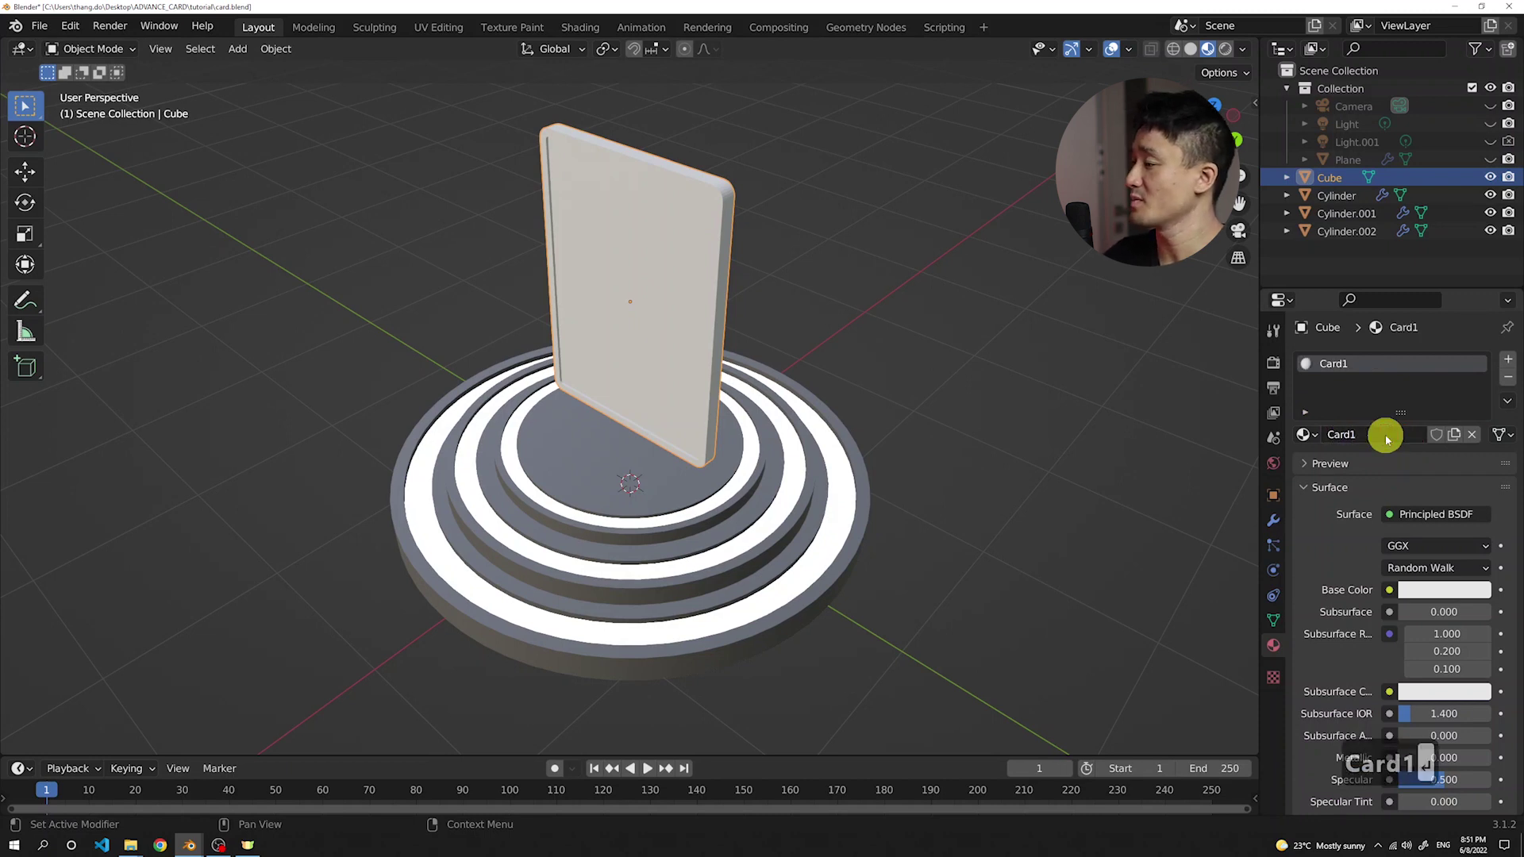
- Set Card1's base colour to a dark reddish-brown
scroll(1325, 516, down, 2)
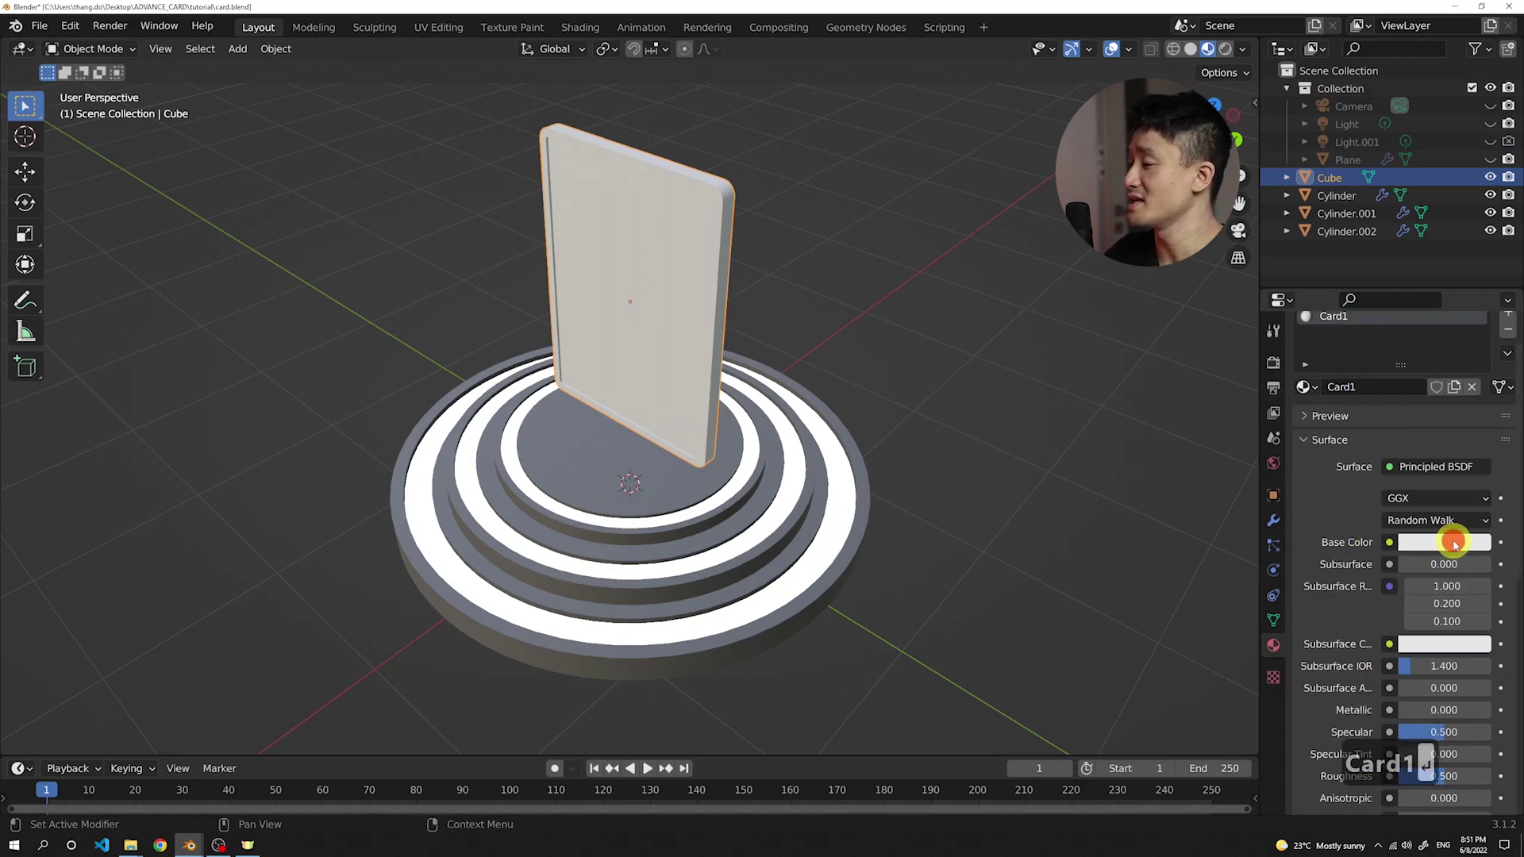
click(1454, 543)
drag(1421, 383, 1364, 405)
drag(1478, 302, 1476, 366)
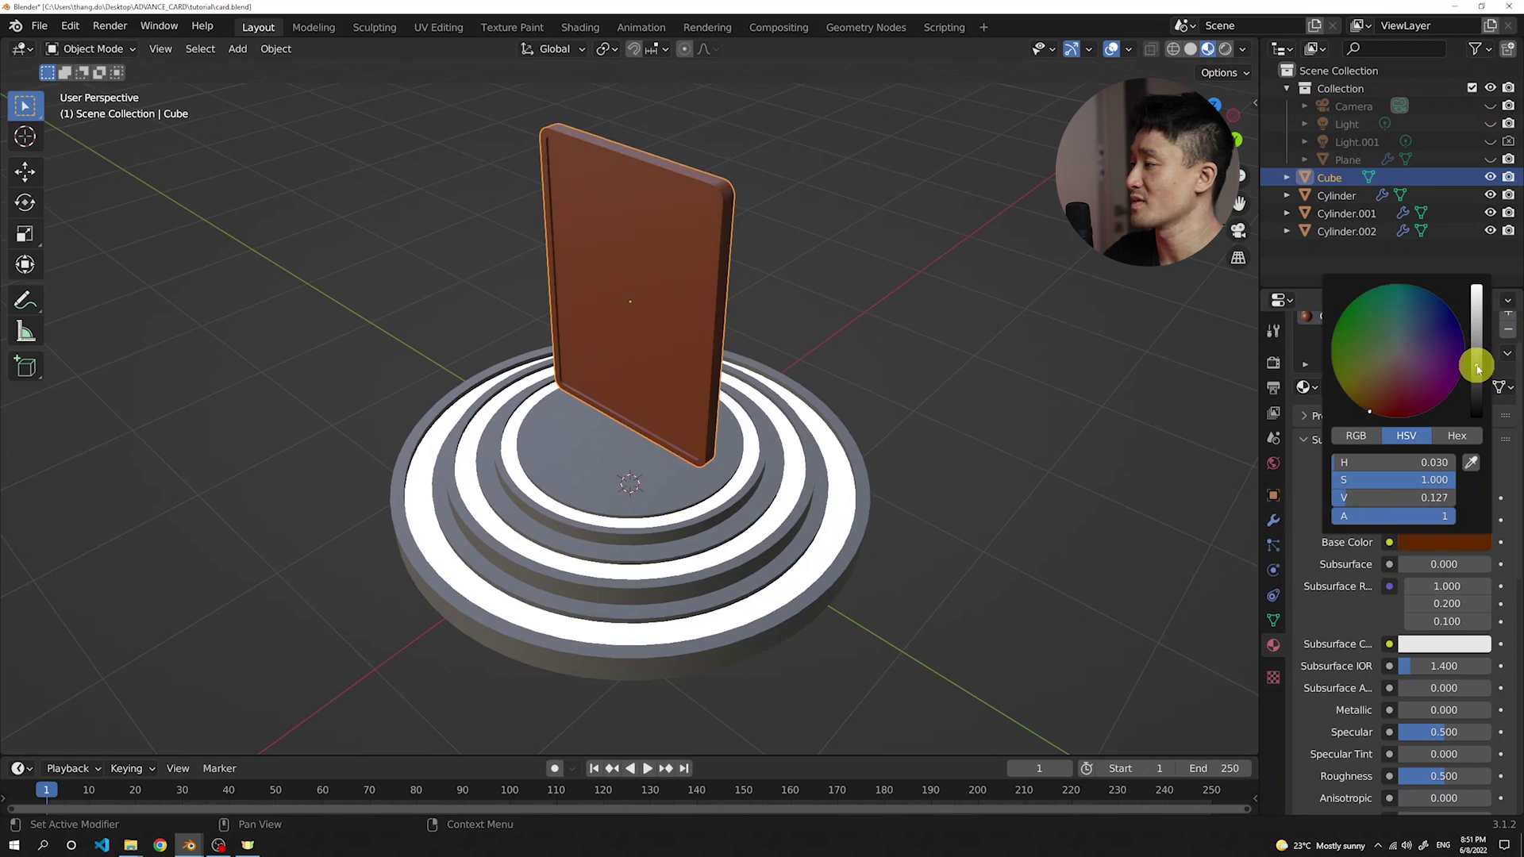
- Set Card1's Metallic to 0.85 and Roughness to 0.2
scroll(1338, 613, down, 5)
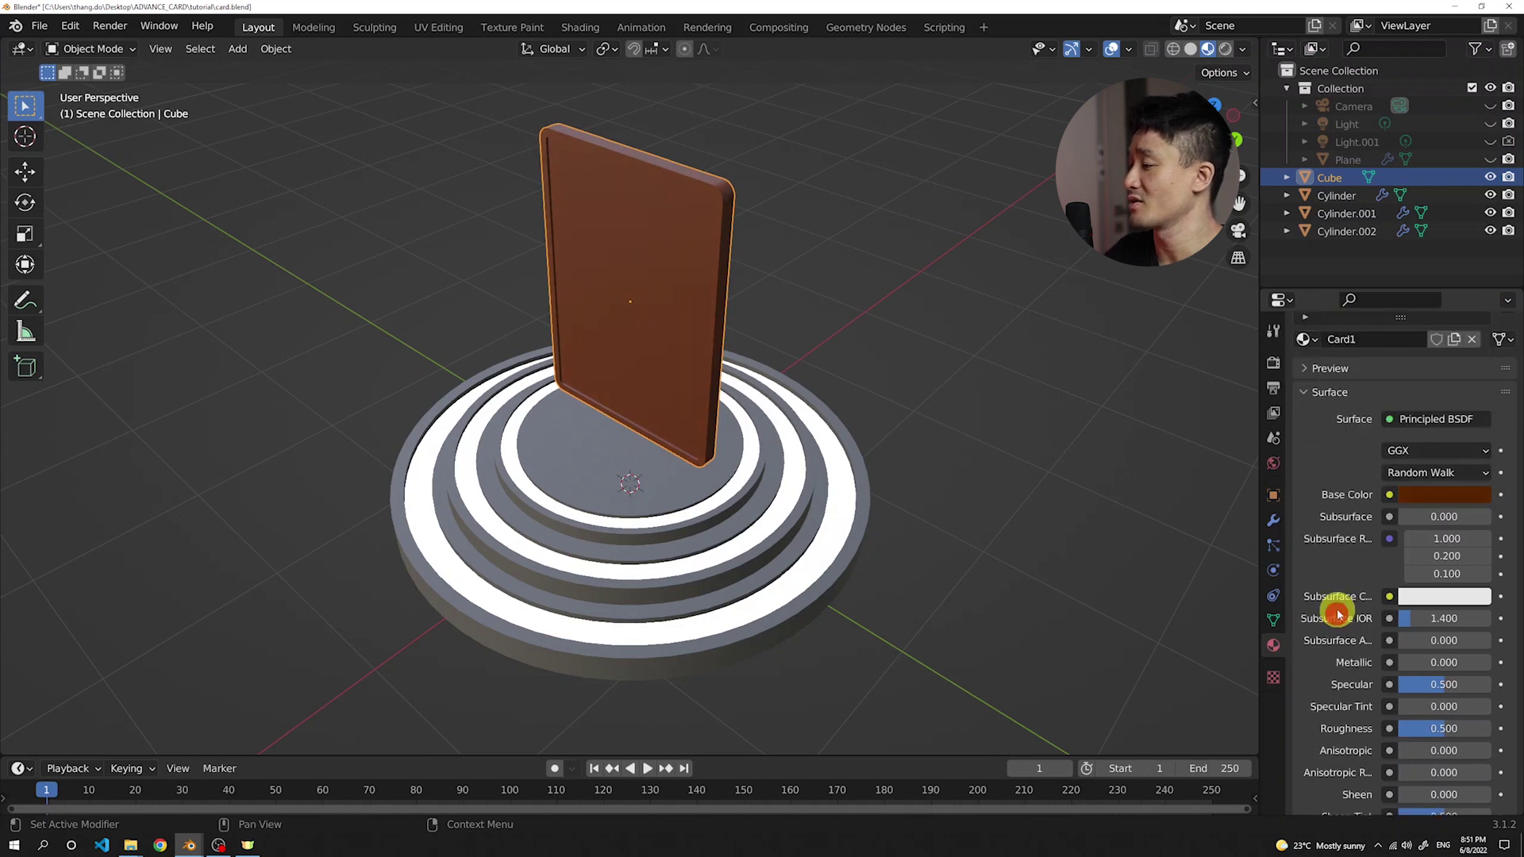
scroll(1338, 613, down, 1)
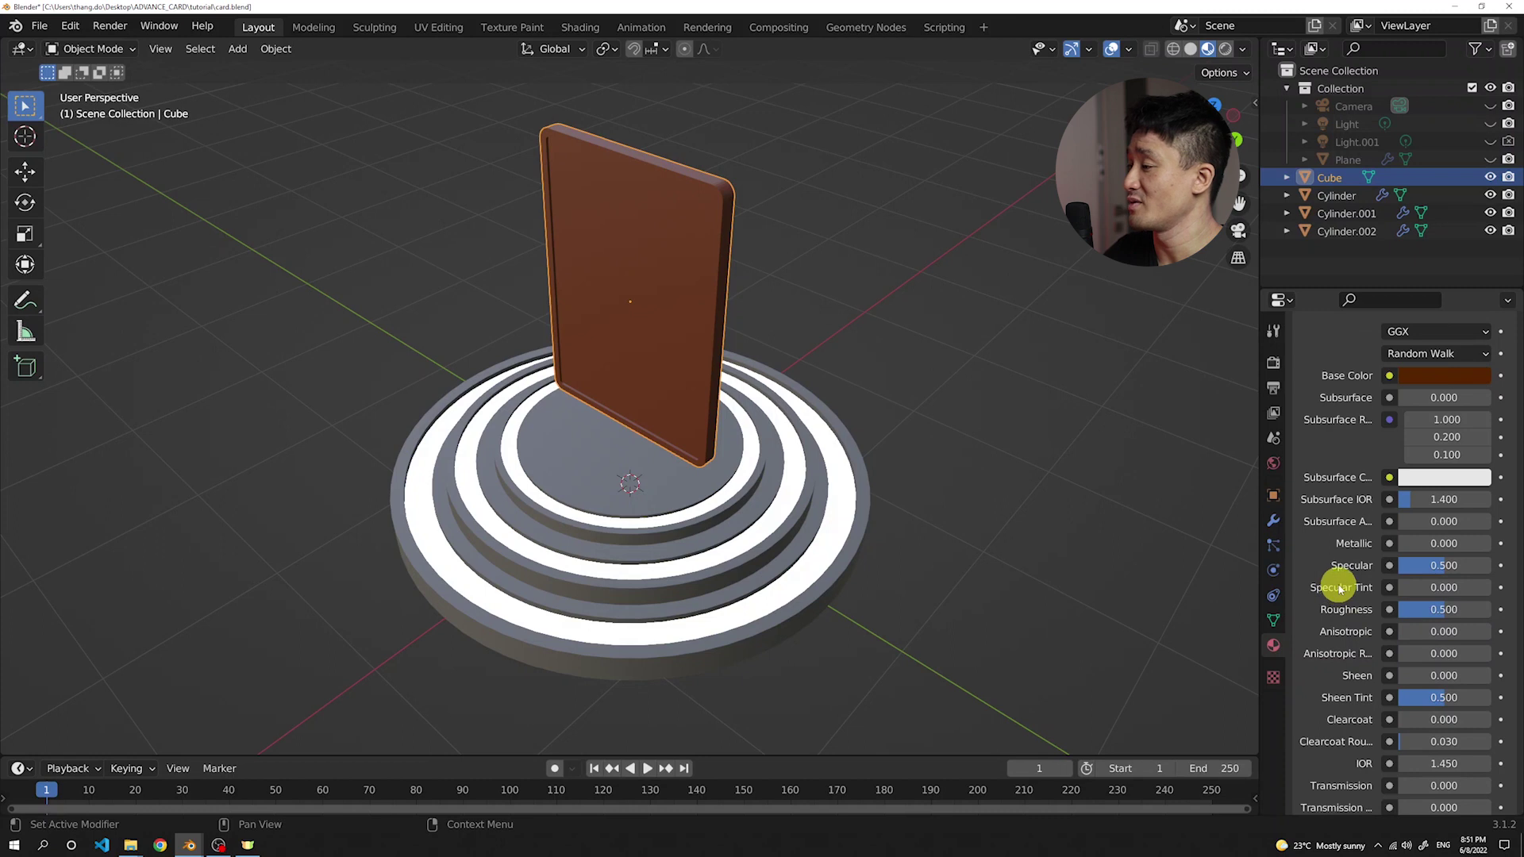
drag(1401, 543, 1433, 546)
click(1454, 545)
text(0.85)
key(Return)
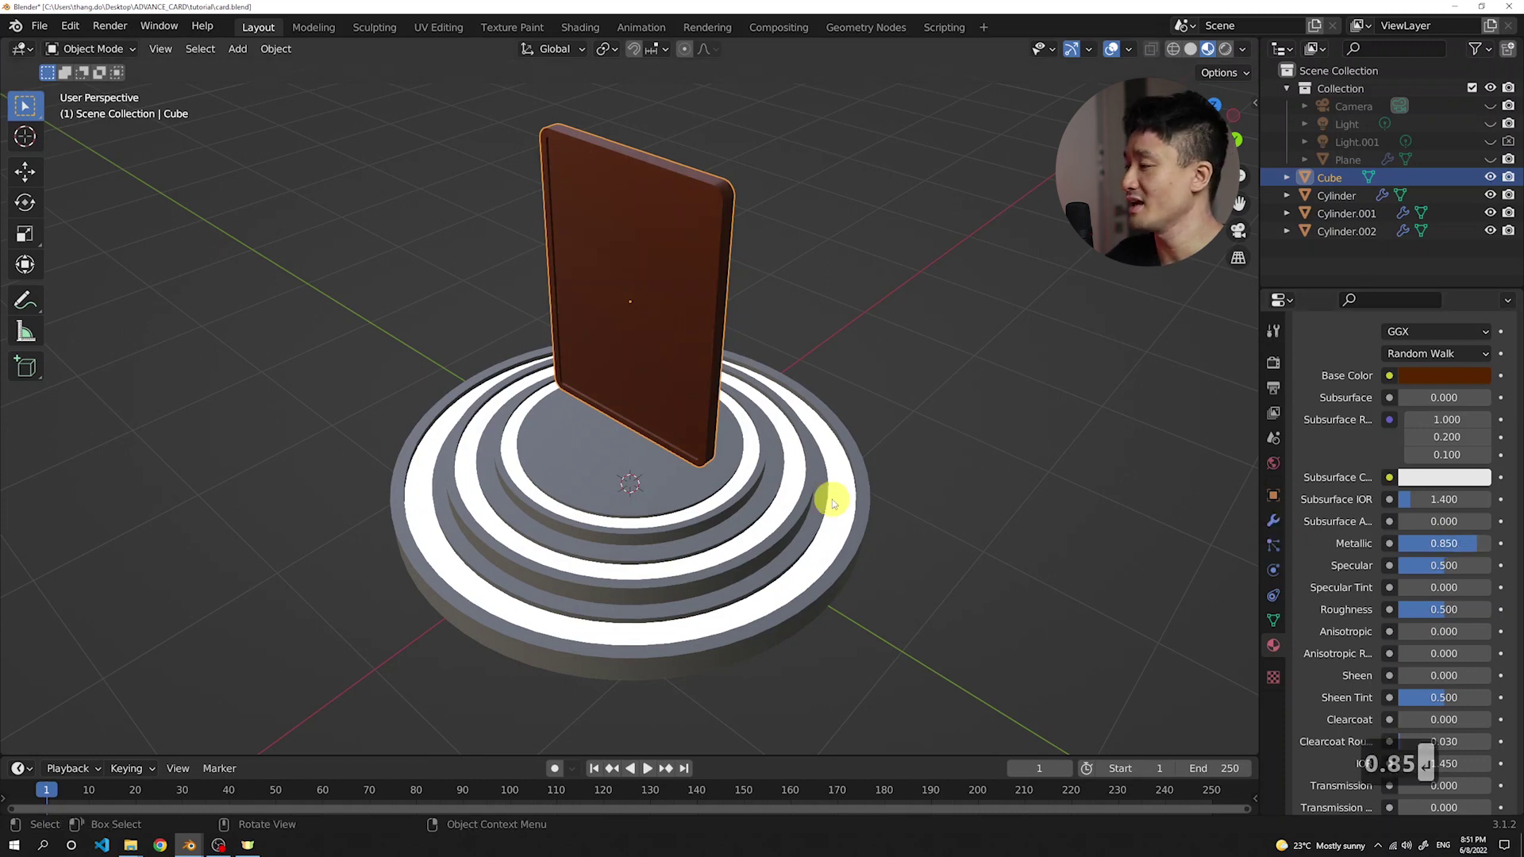
click(1454, 609)
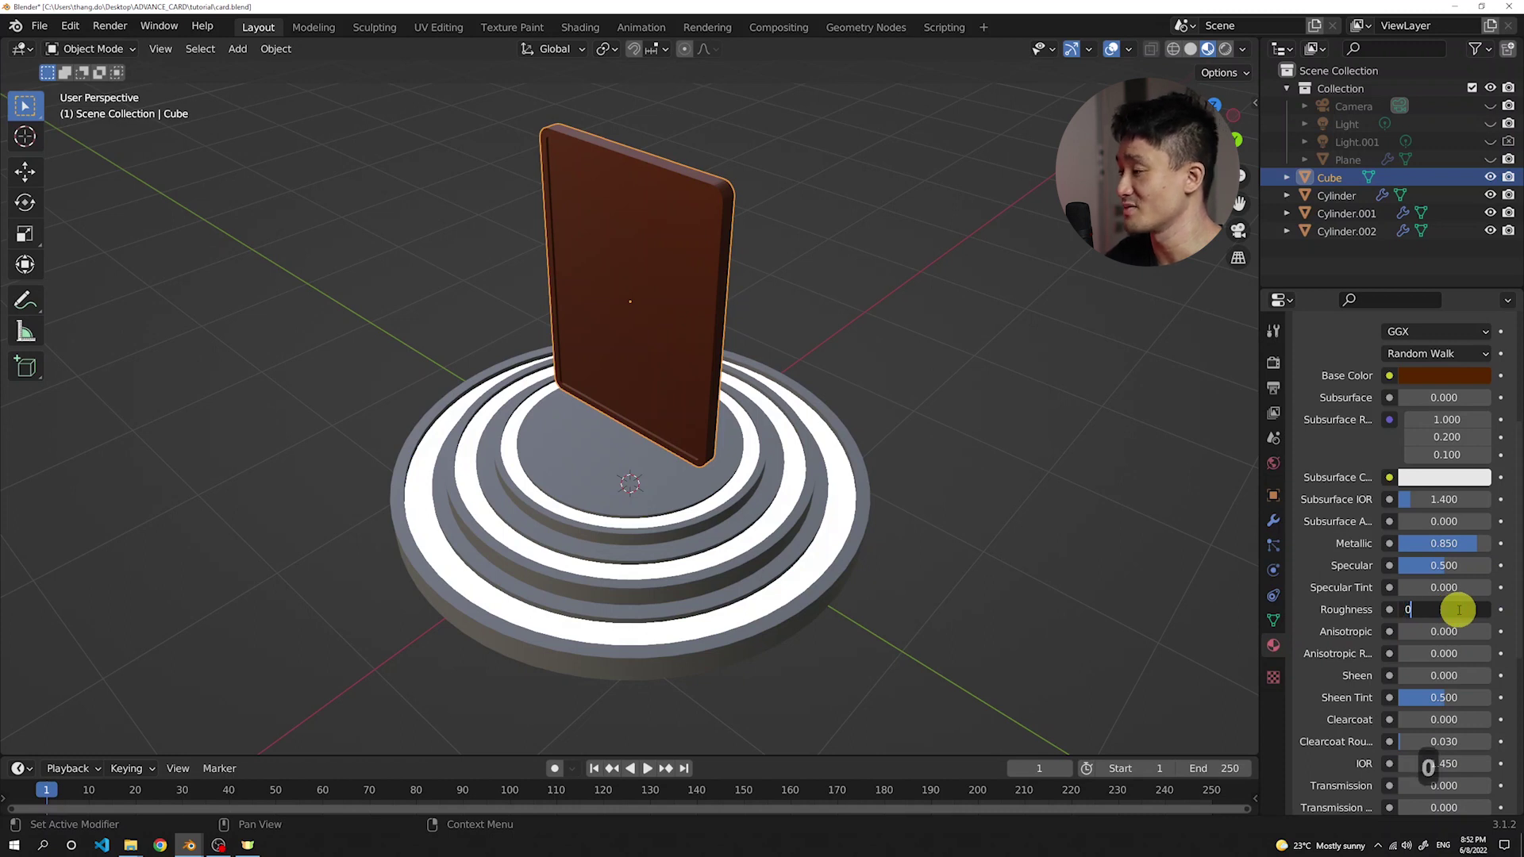
text(0.2)
key(Return)
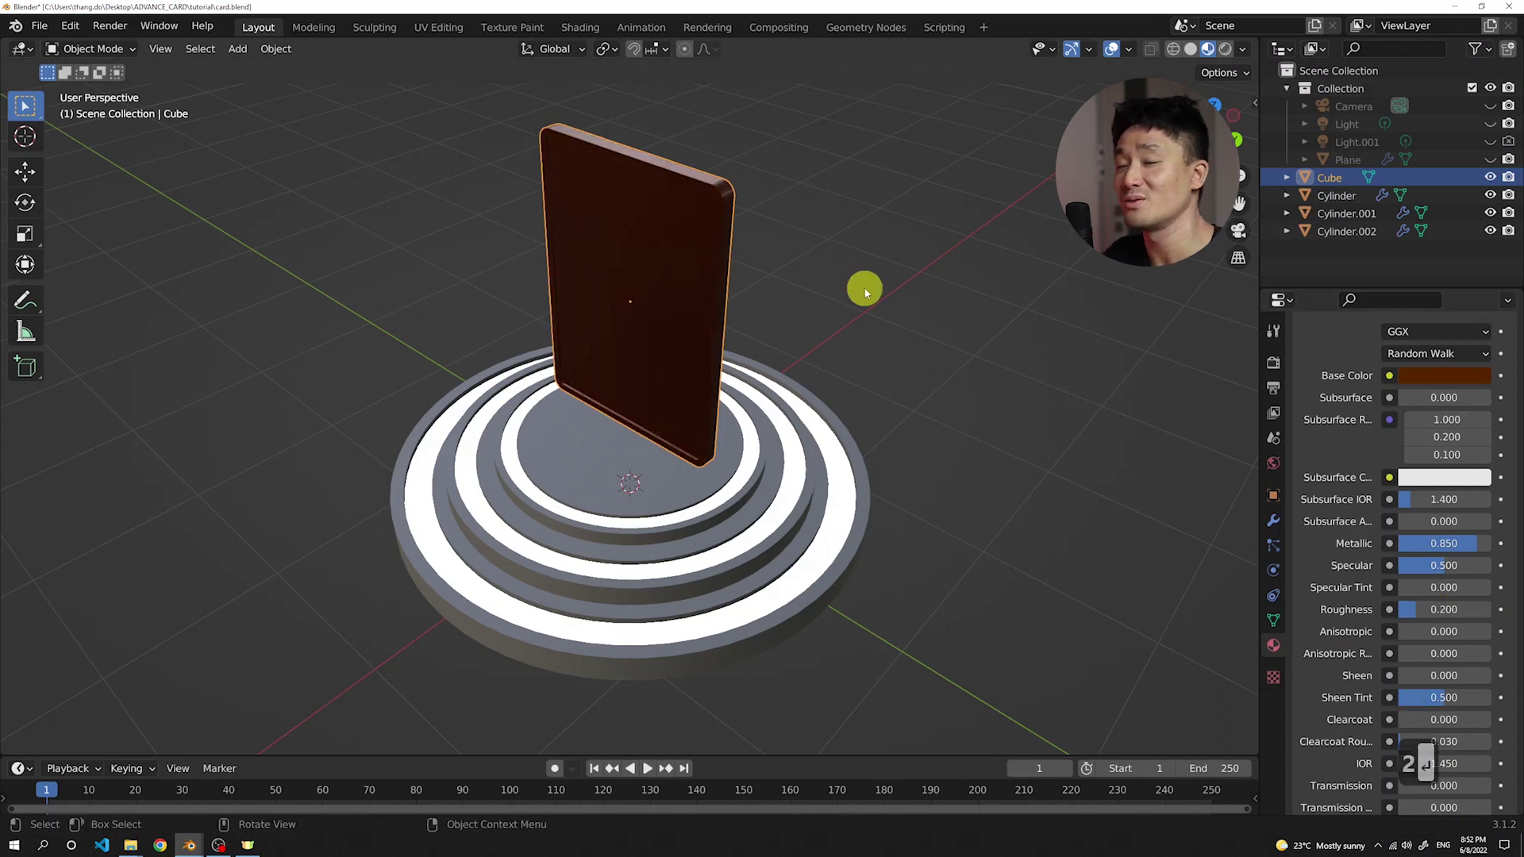
scroll(1354, 498, up, 6)
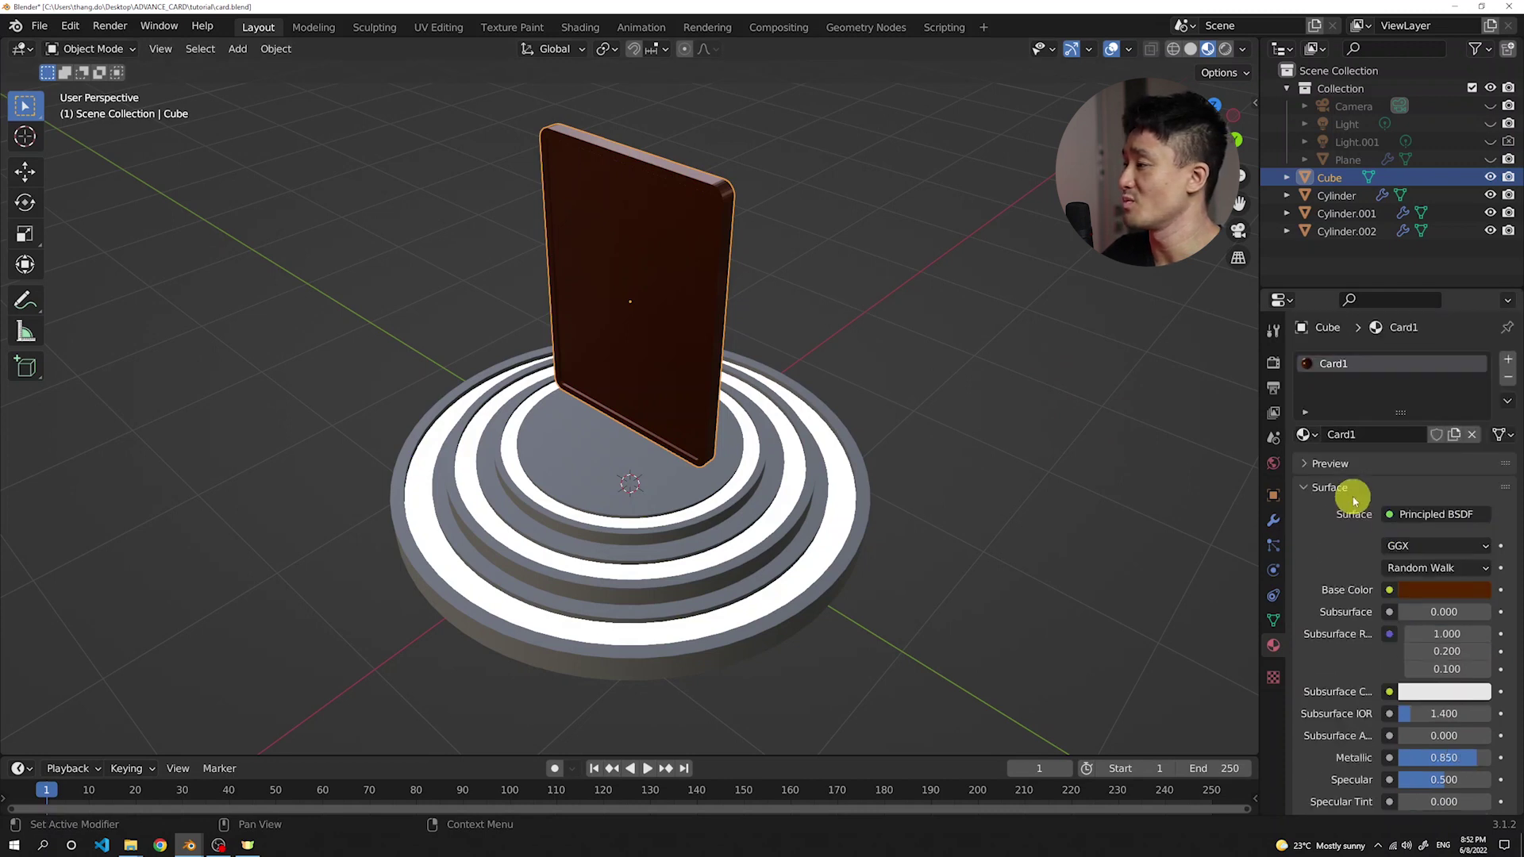
- Add a second material slot to the card with a new material named CardContent
click(1507, 360)
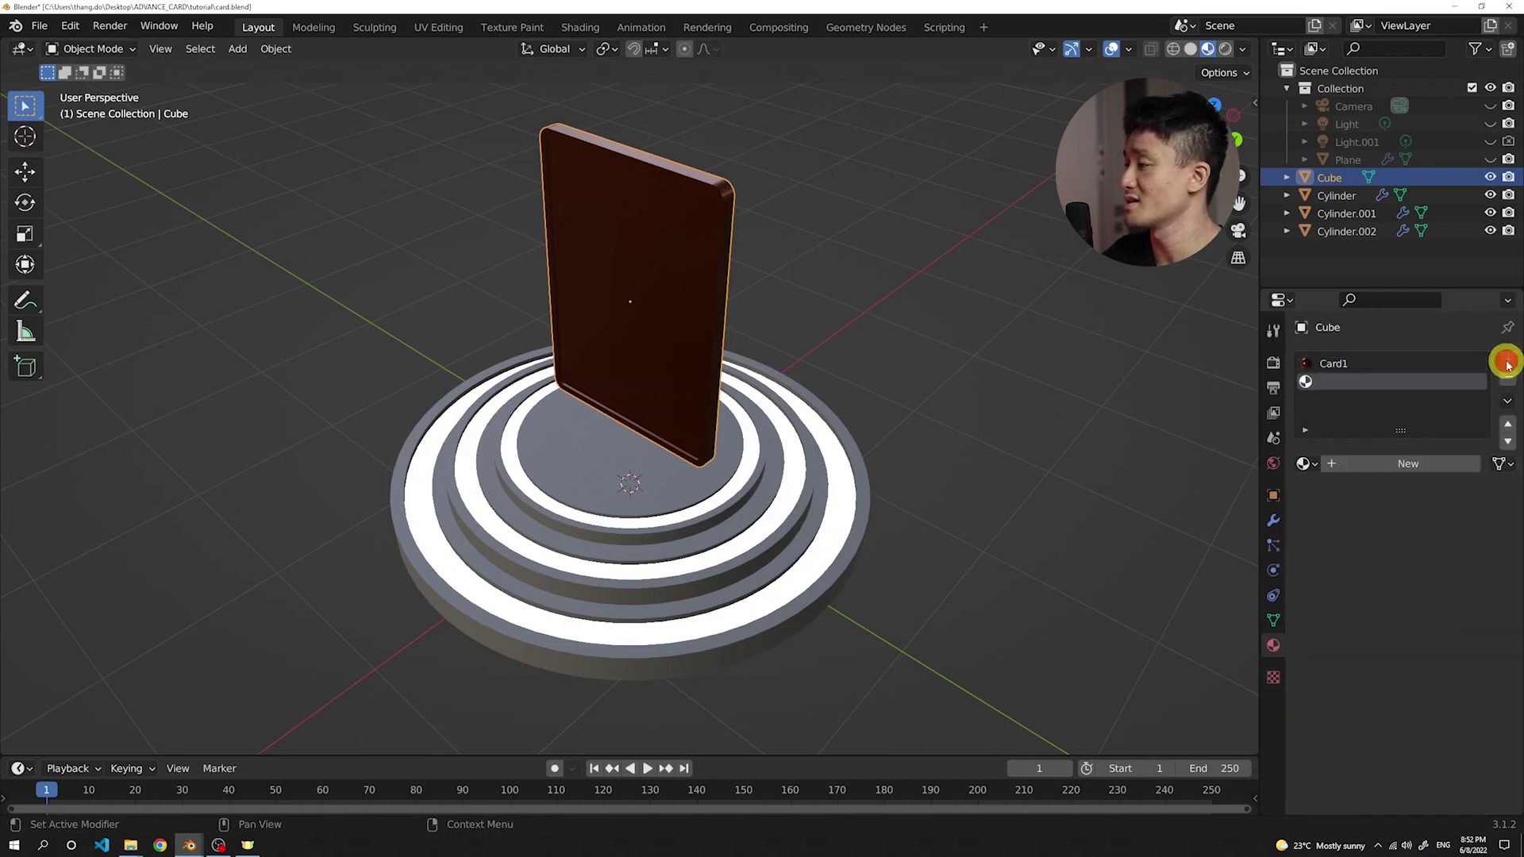
click(1426, 465)
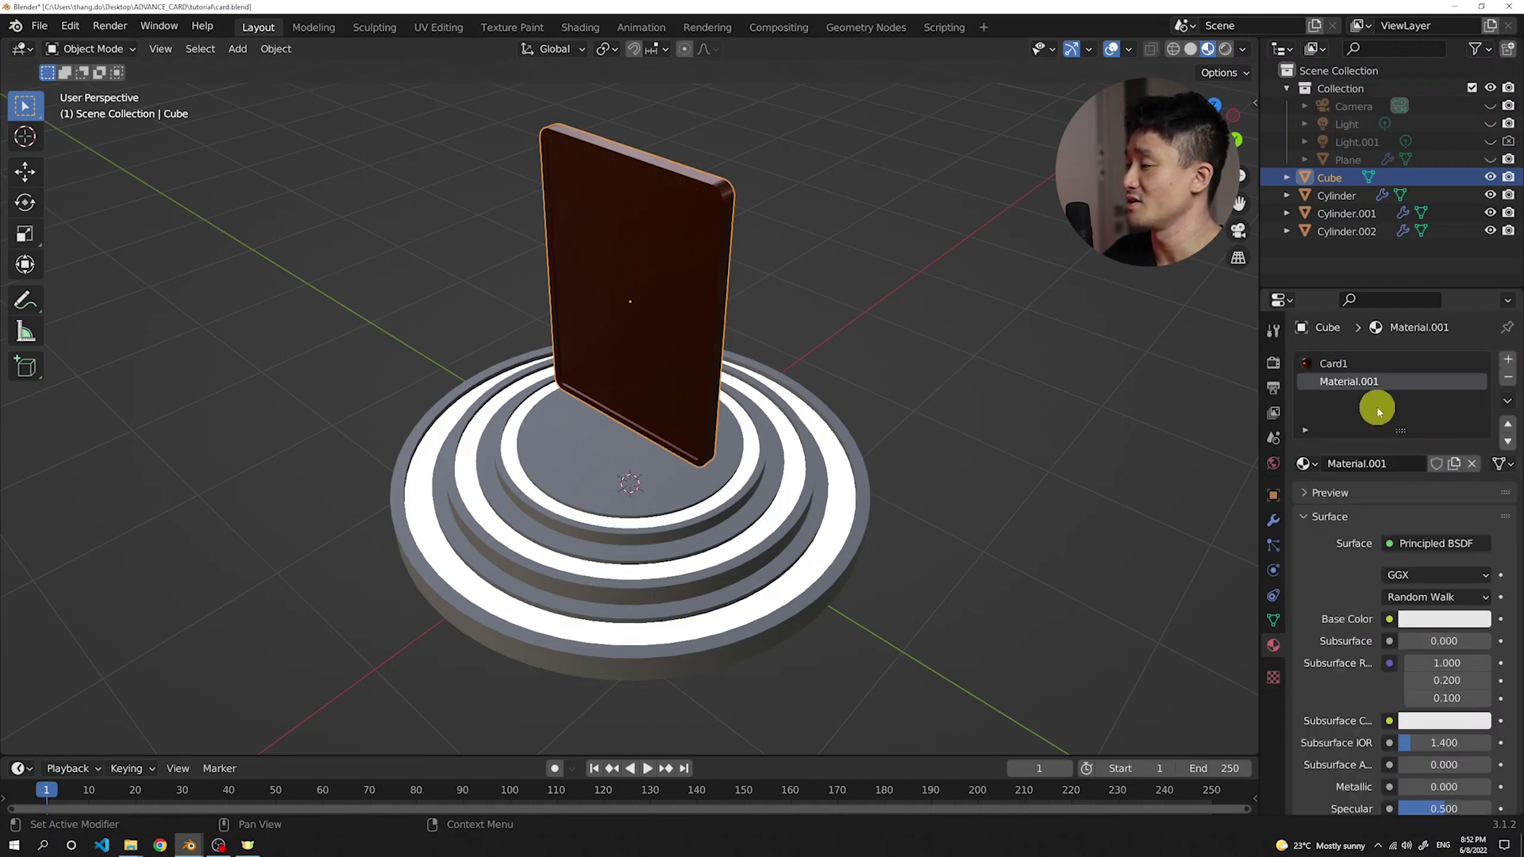
click(1376, 465)
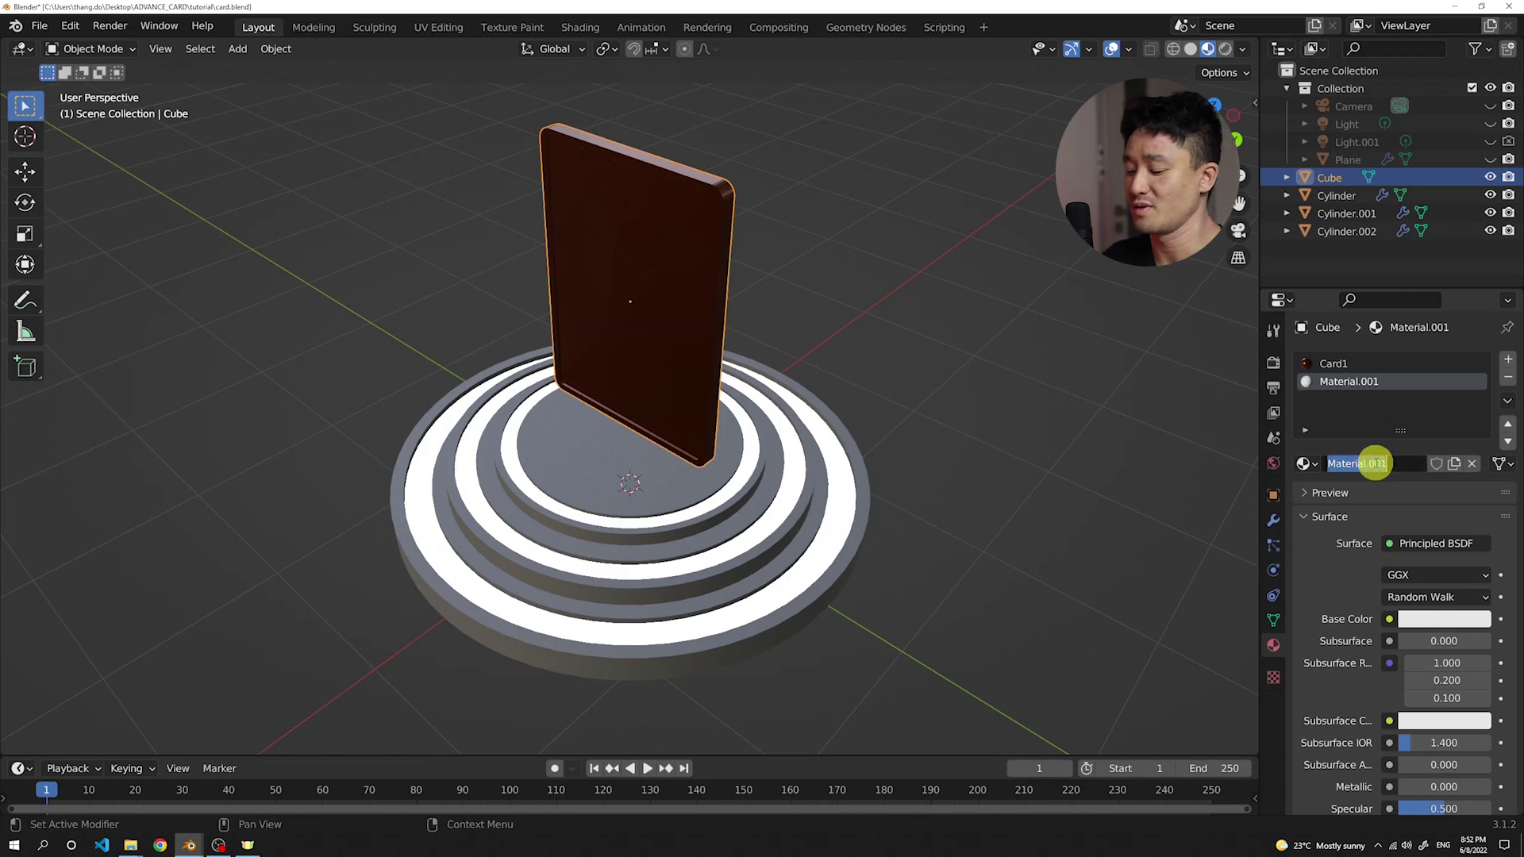
text(CardConten)
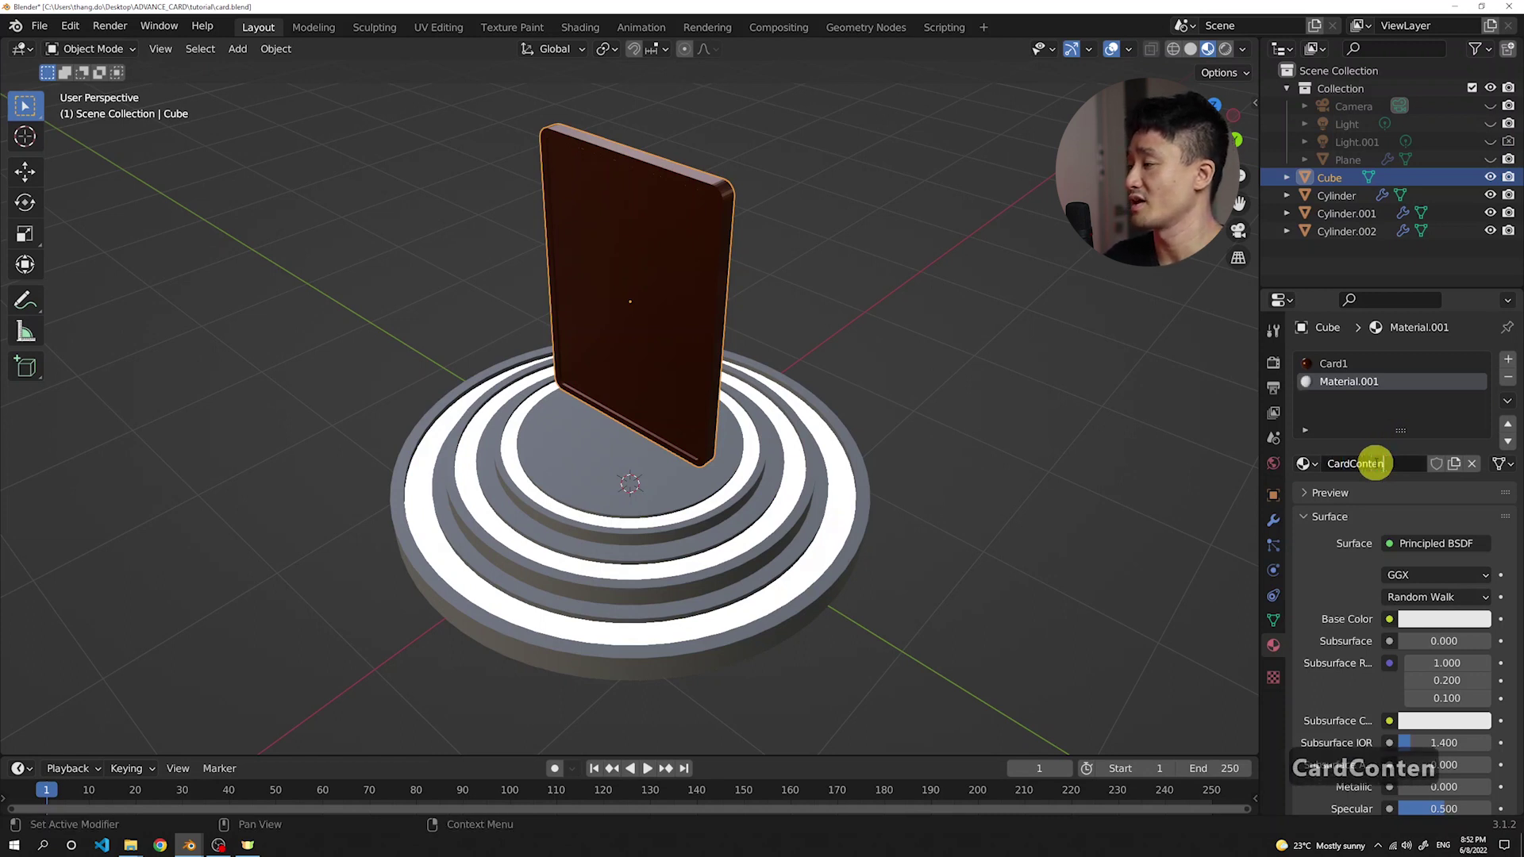
text(t)
key(Return)
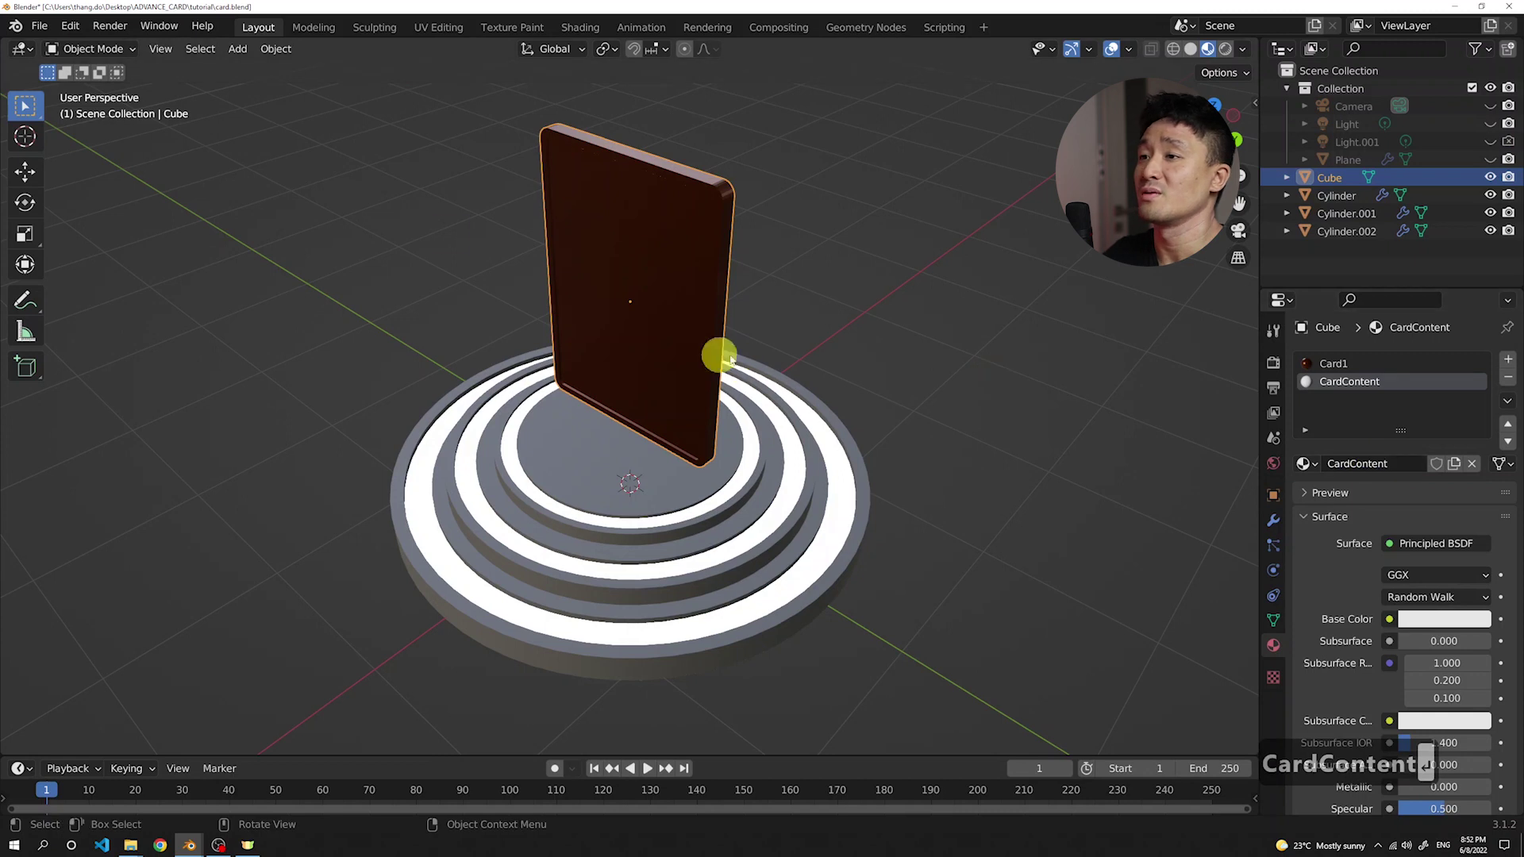
- Assign CardContent to the card's recessed front face in Edit Mode
key(Tab)
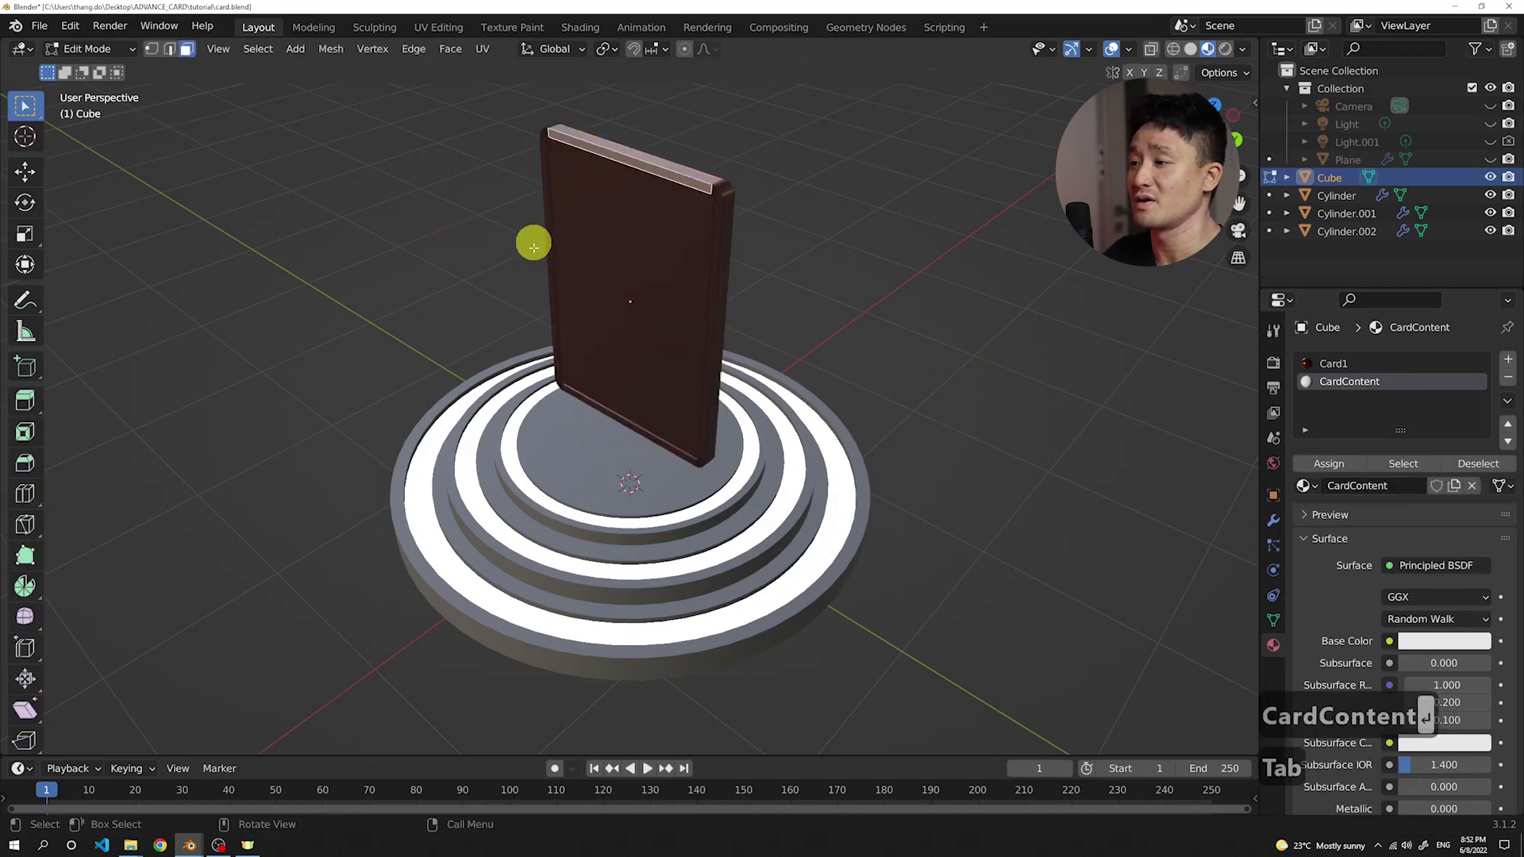
click(617, 284)
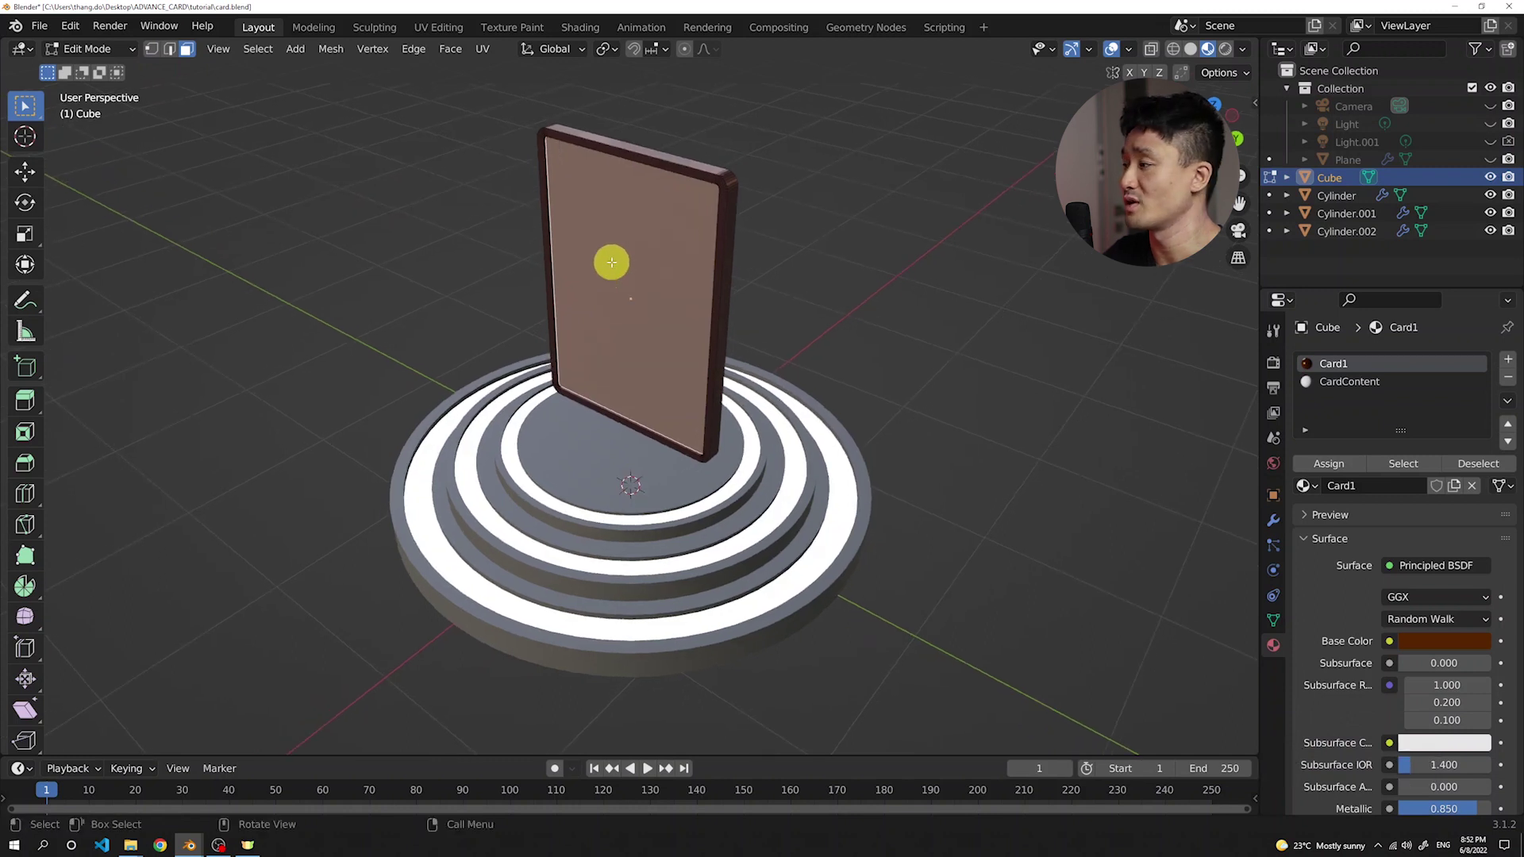
click(1353, 384)
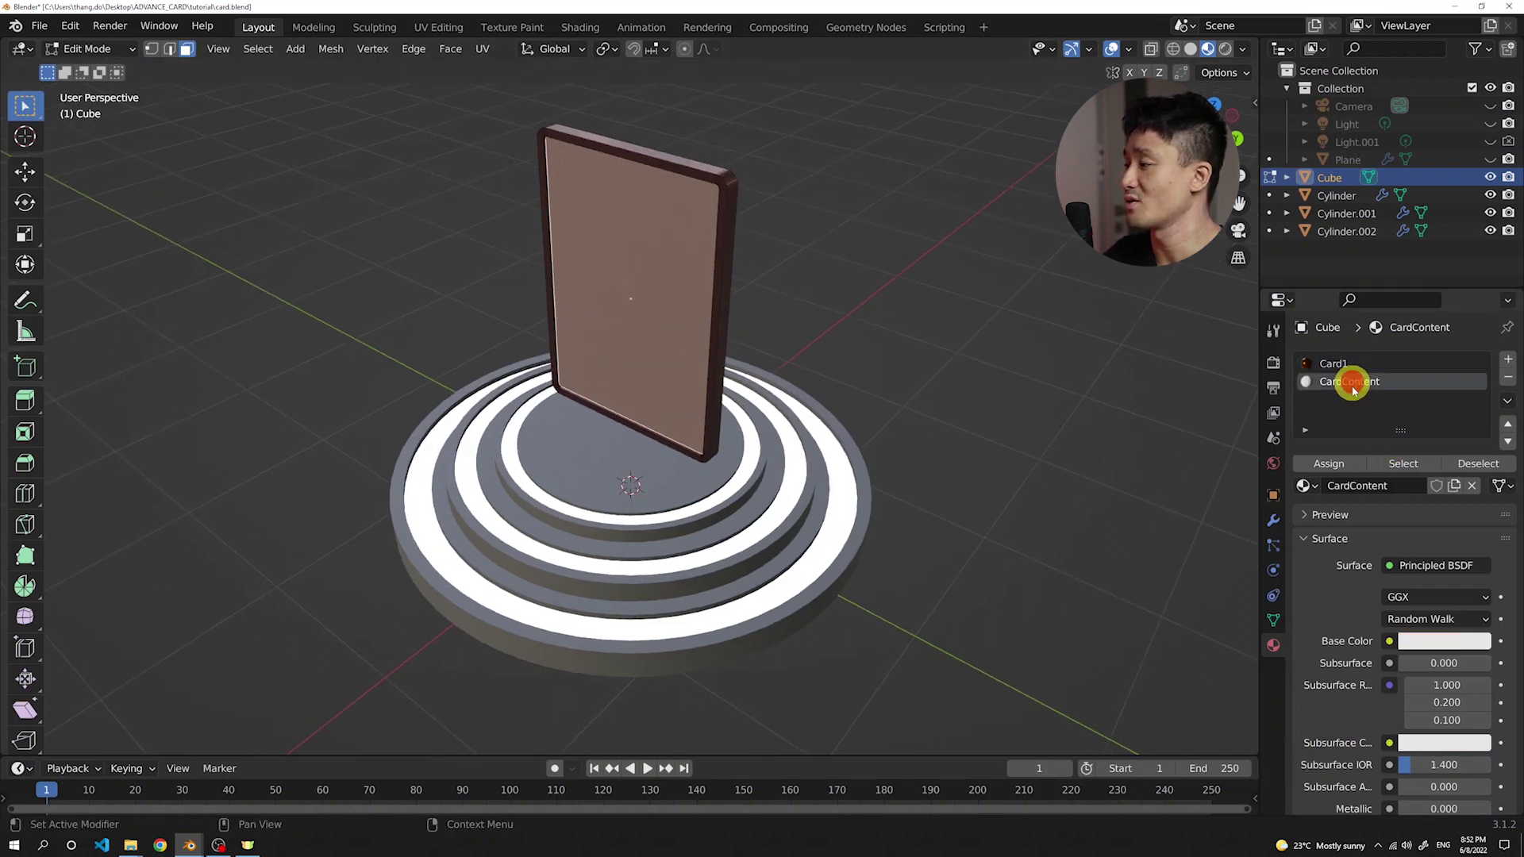
click(1340, 464)
middle_drag(873, 357, 655, 305)
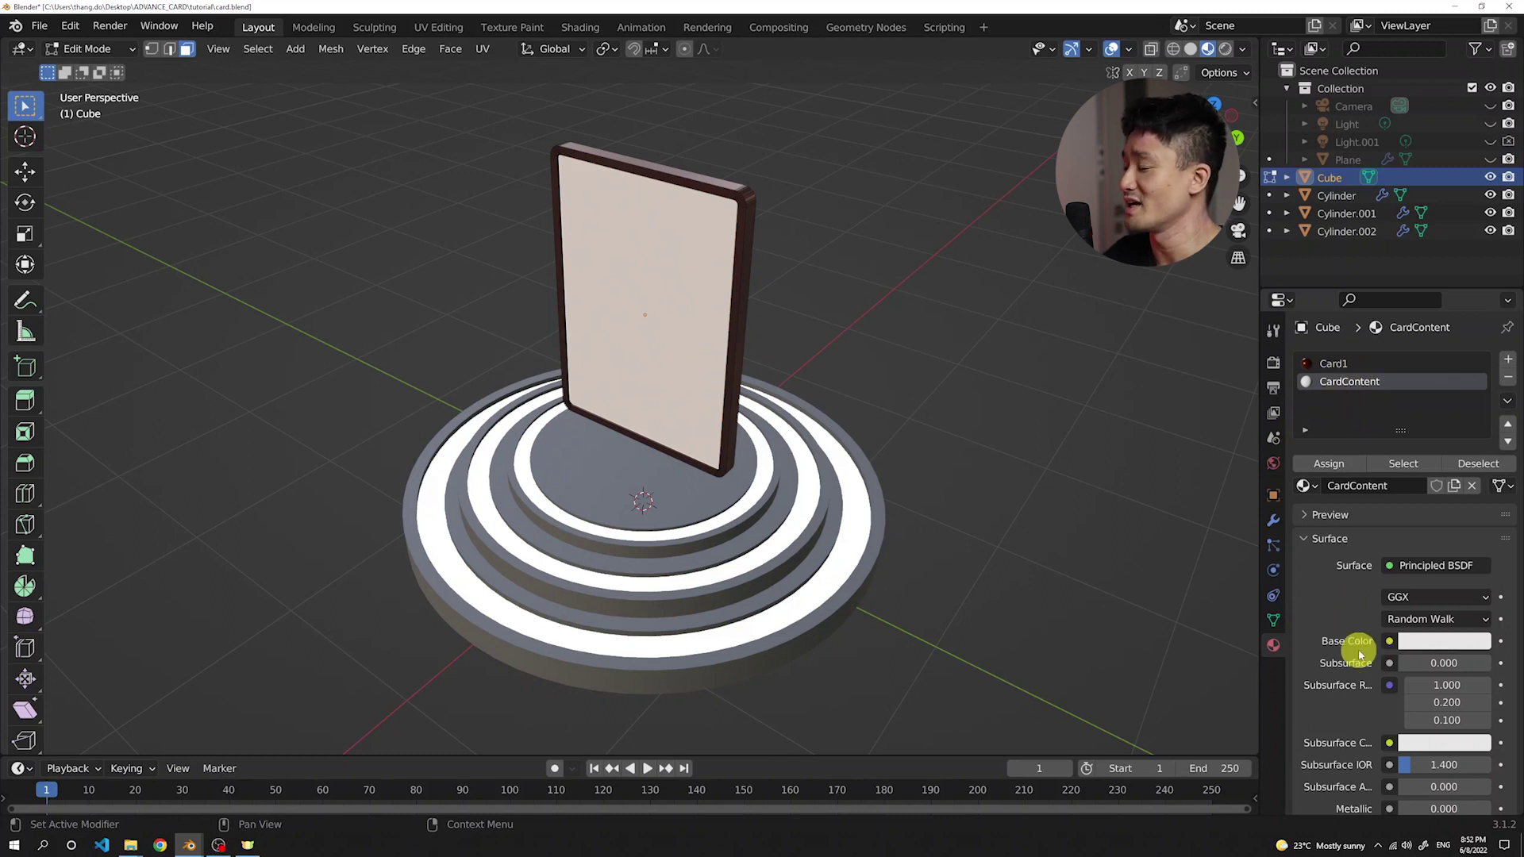
- Darken CardContent's base colour to near-black (value 0.050)
click(1432, 639)
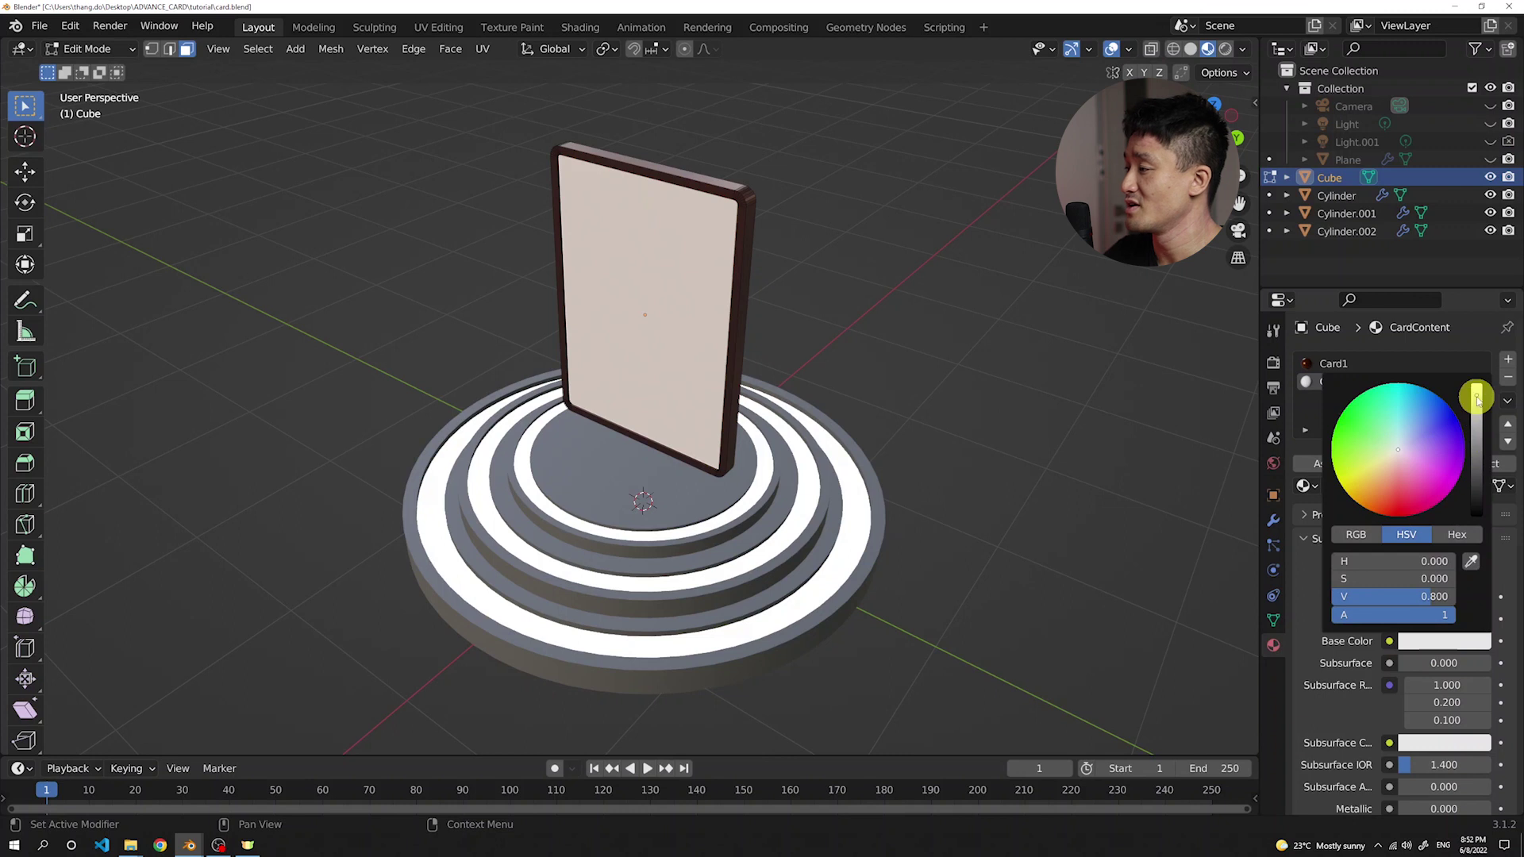
drag(1477, 400, 1475, 484)
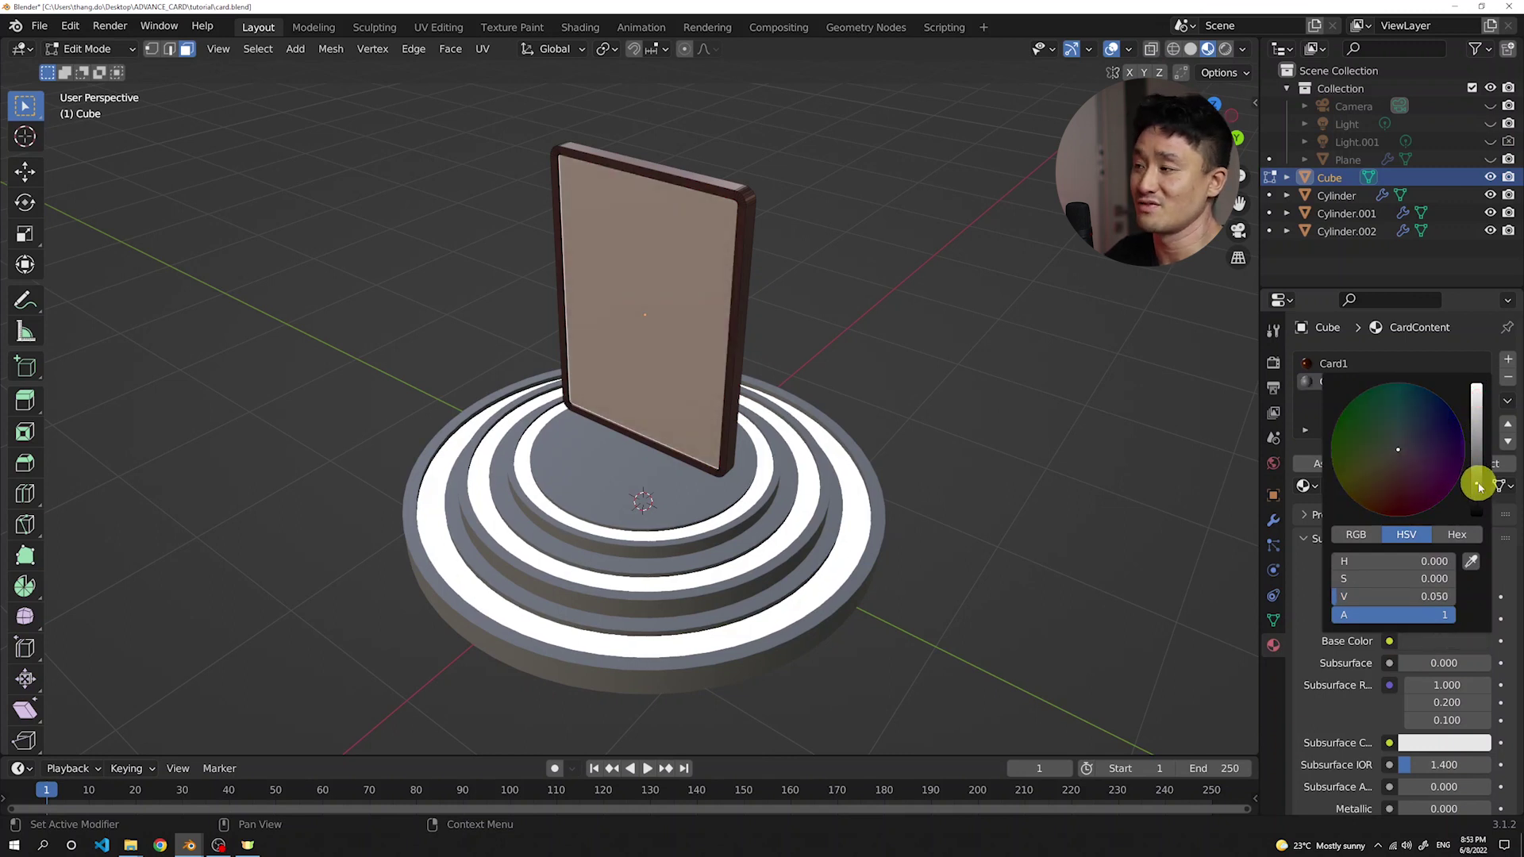
key(Tab)
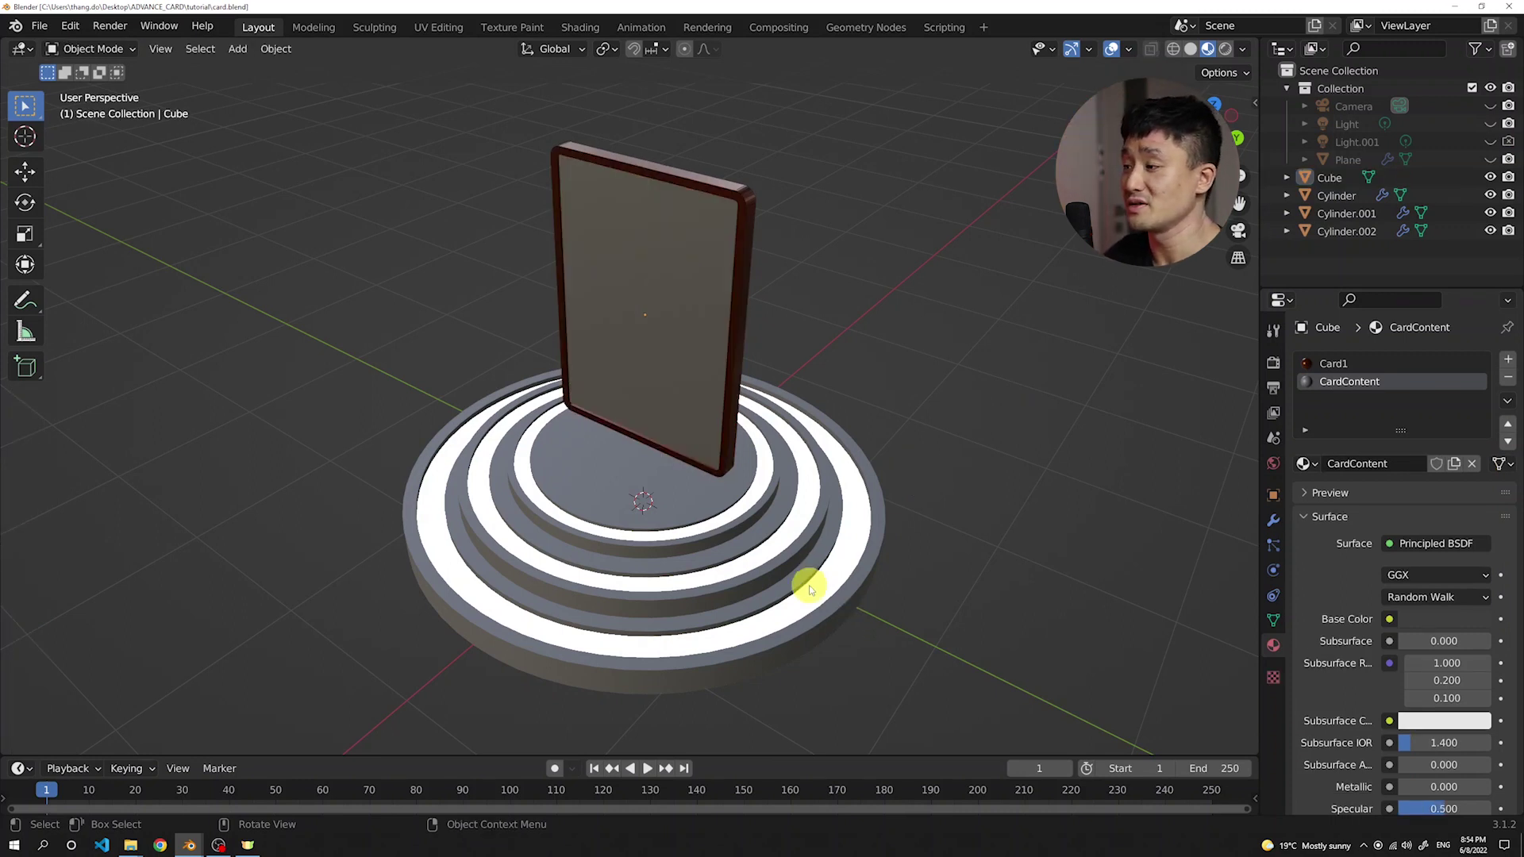
- Select the inner ring and set the RingLight emission colour to fully saturated cyan (hue 0.579)
click(760, 503)
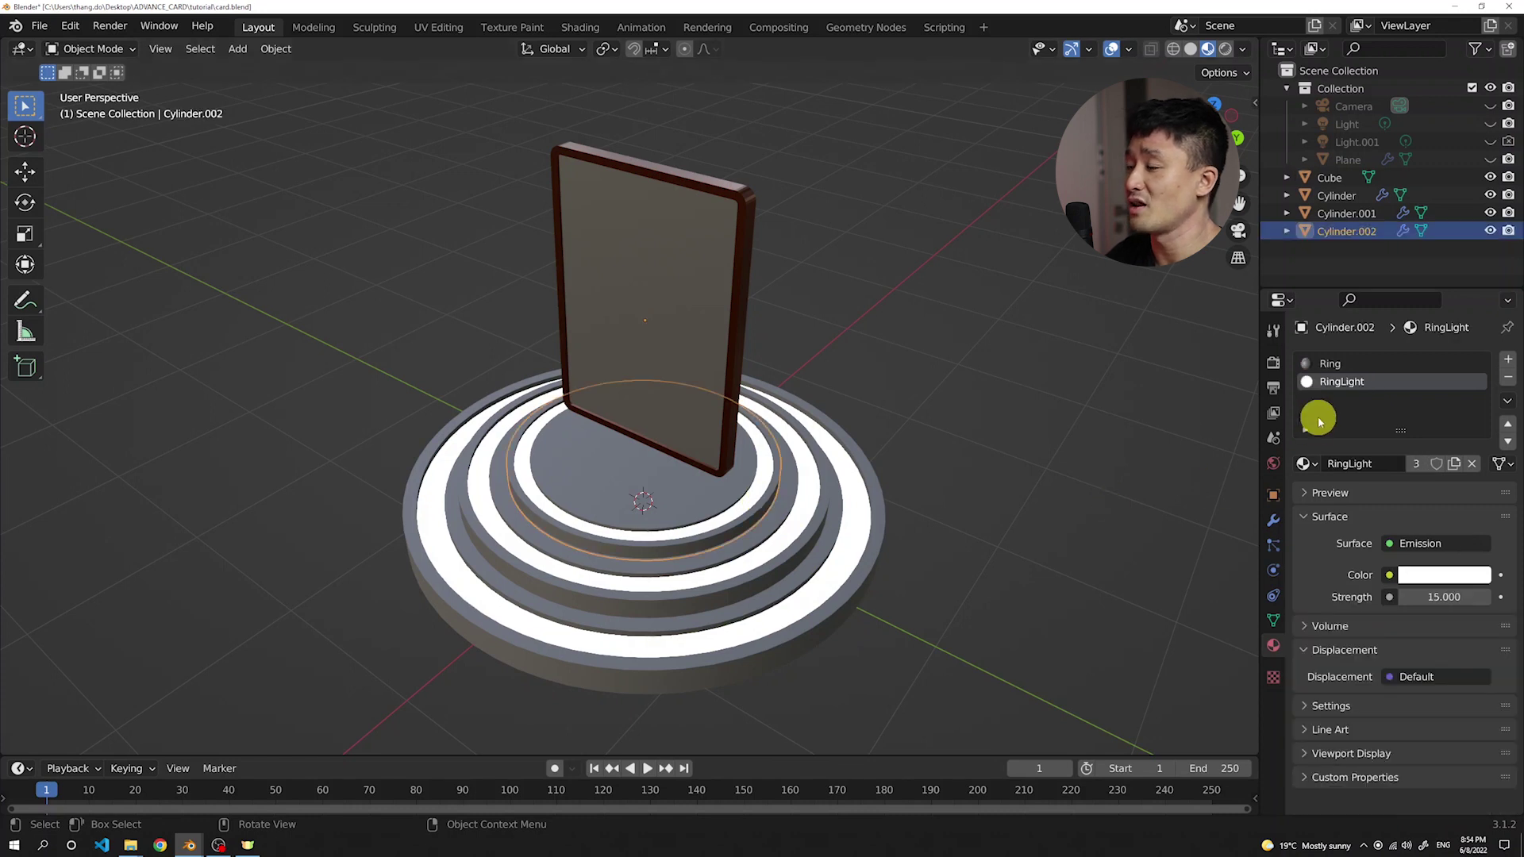
middle_drag(625, 456, 612, 449)
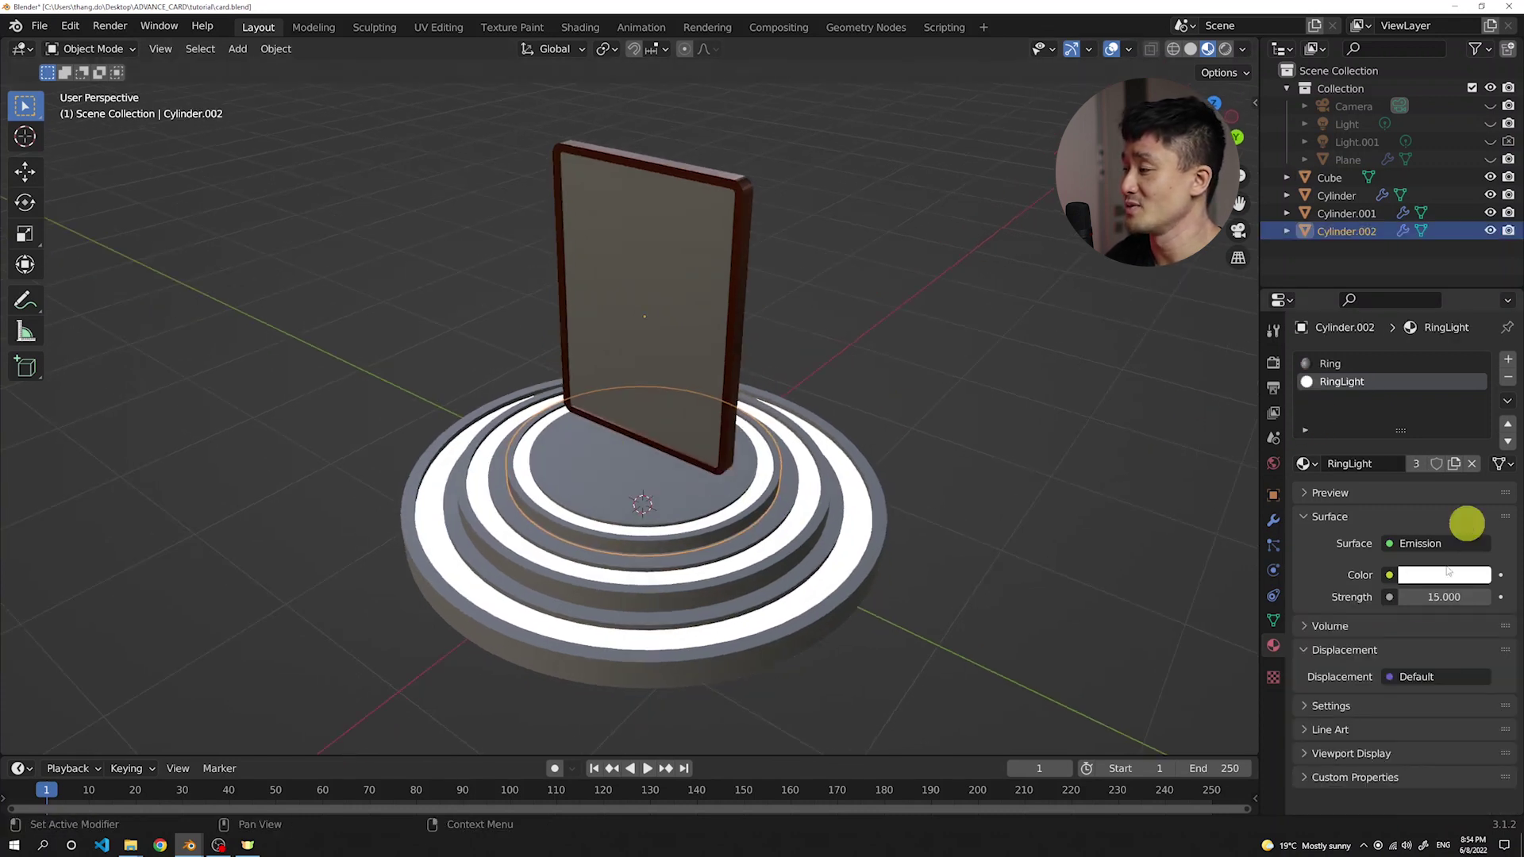
click(1423, 582)
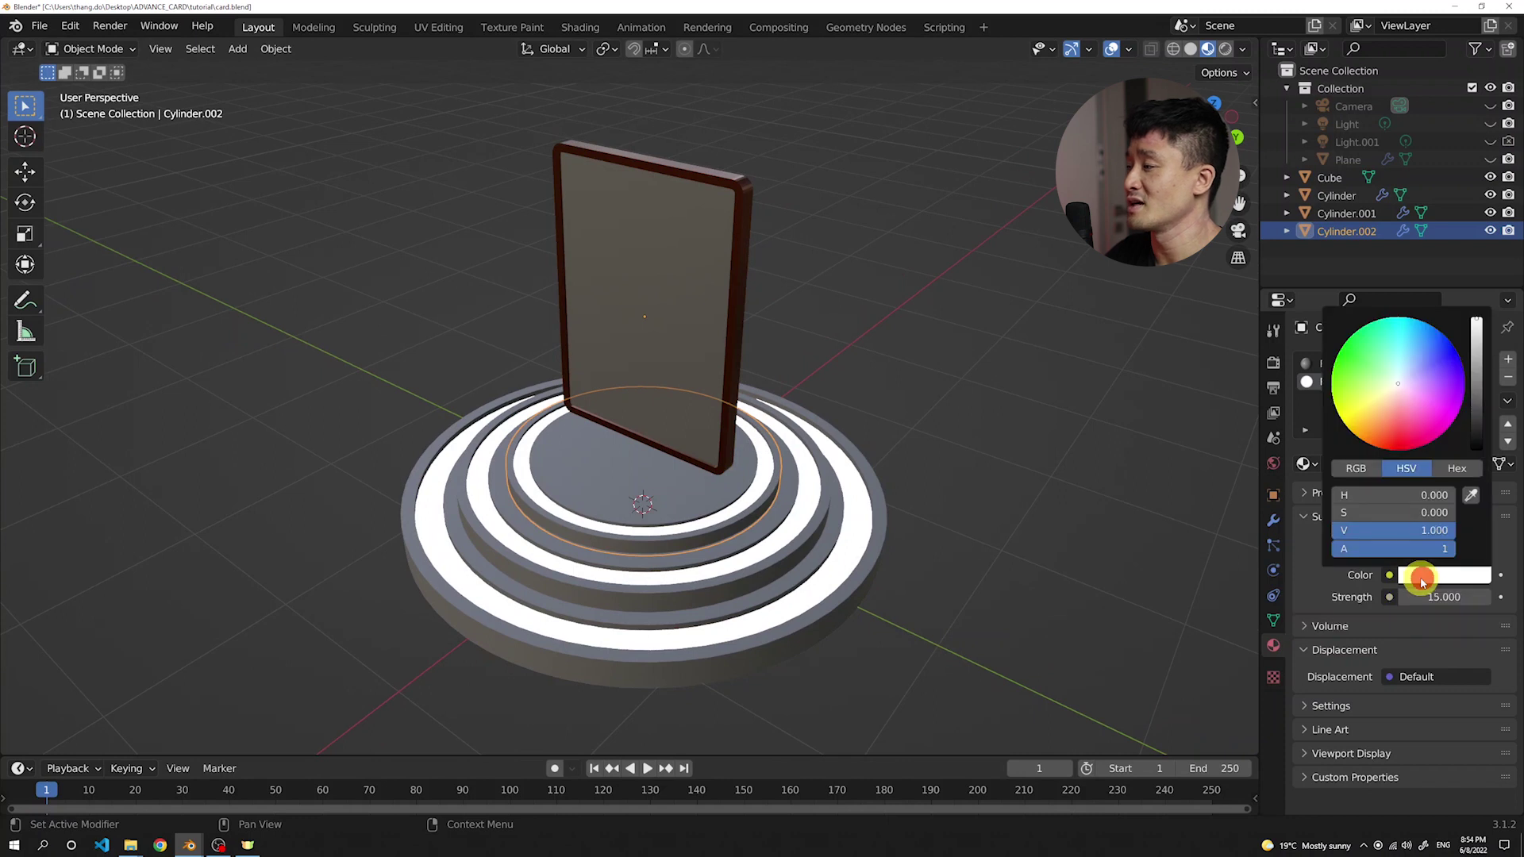
click(1418, 346)
drag(1414, 323, 1412, 315)
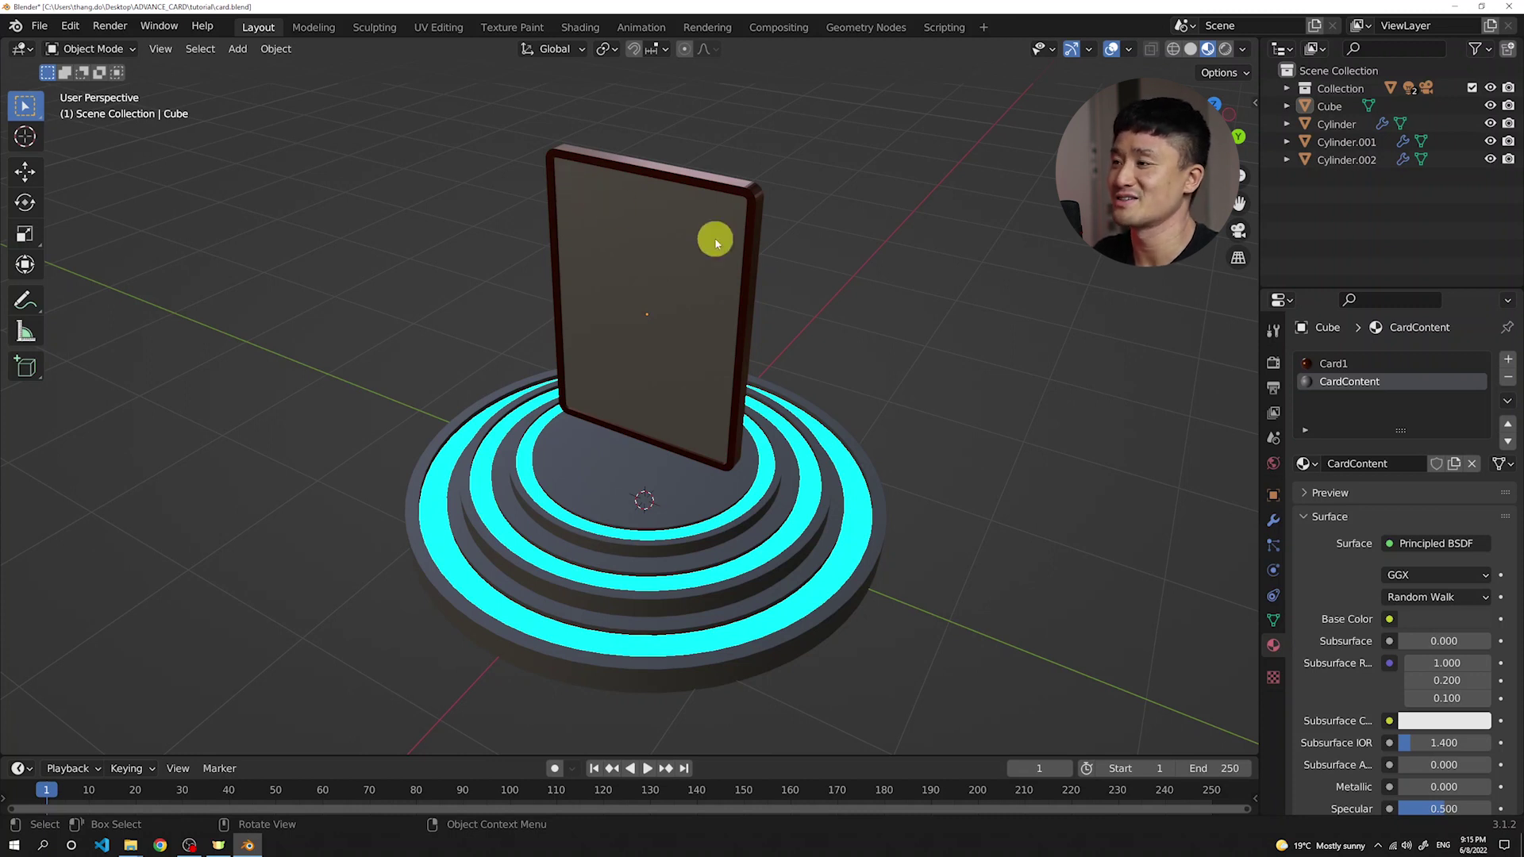
- Select the card's front face in Edit Mode and UV-unwrap it with Unwrap
click(744, 225)
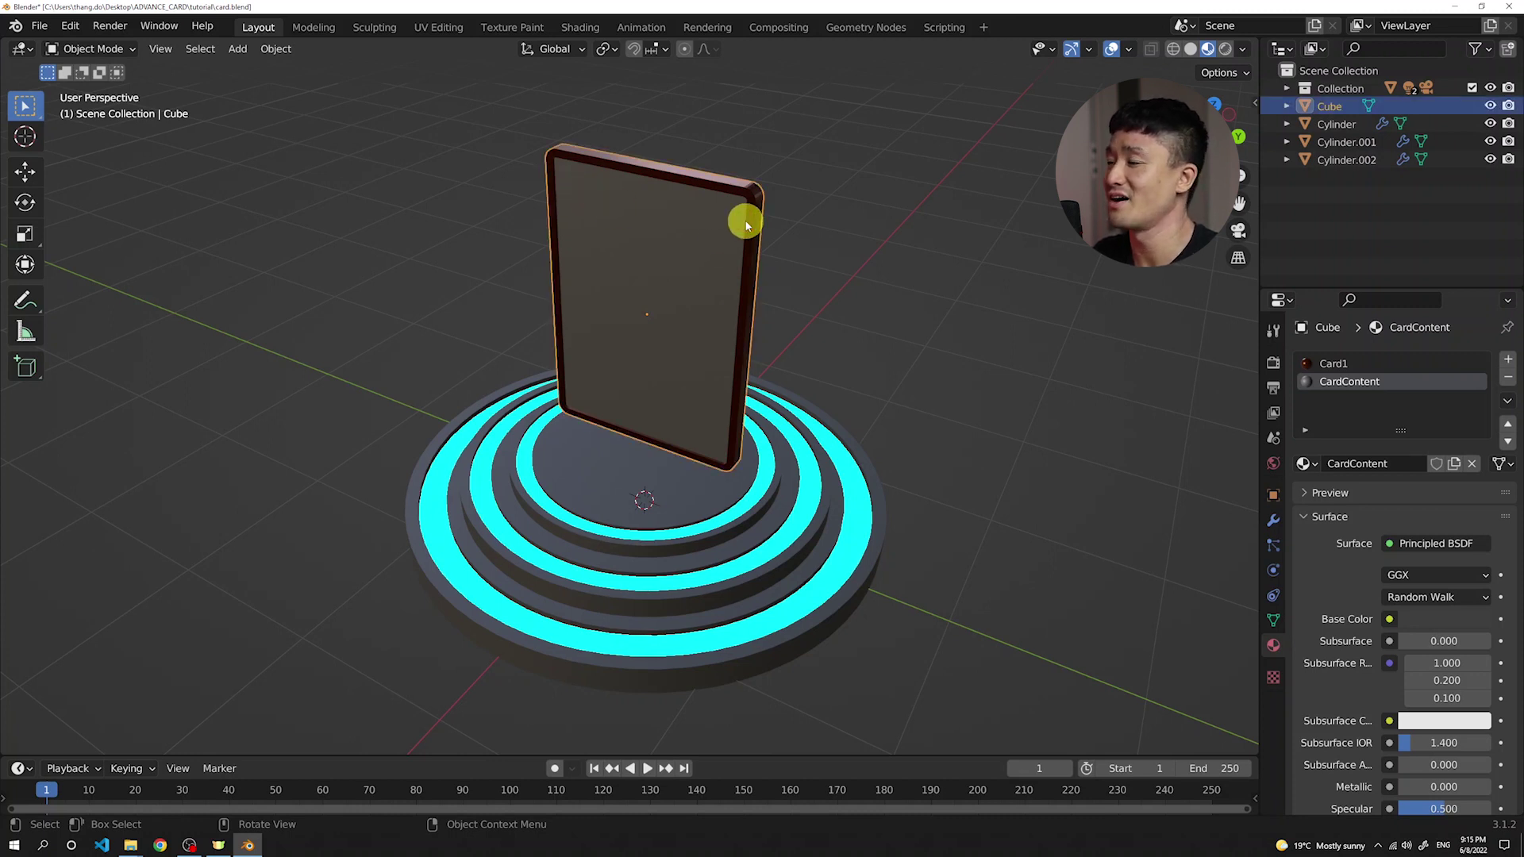
key(Tab)
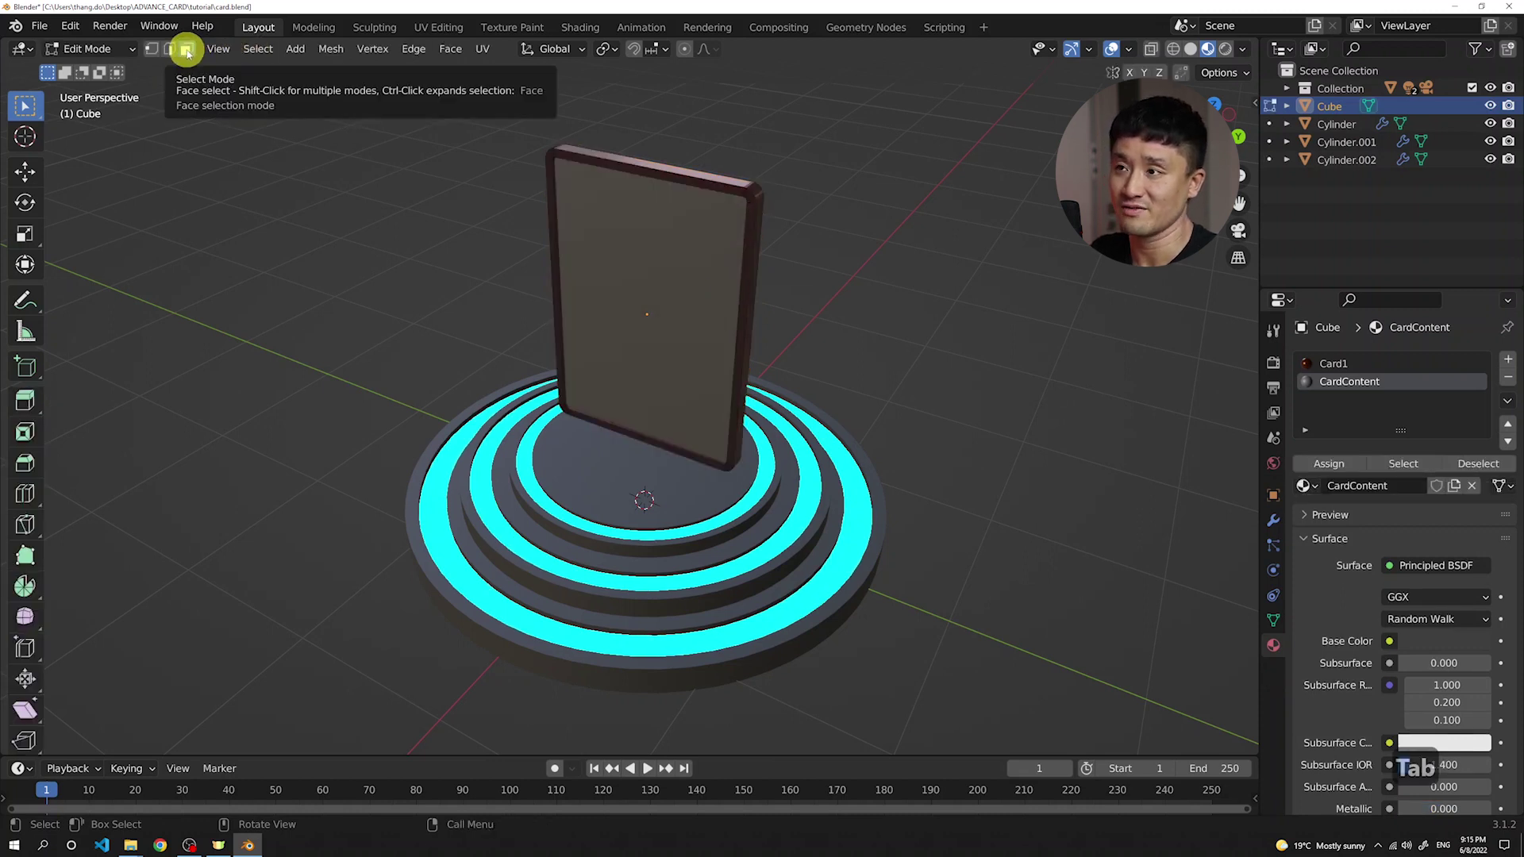
click(648, 309)
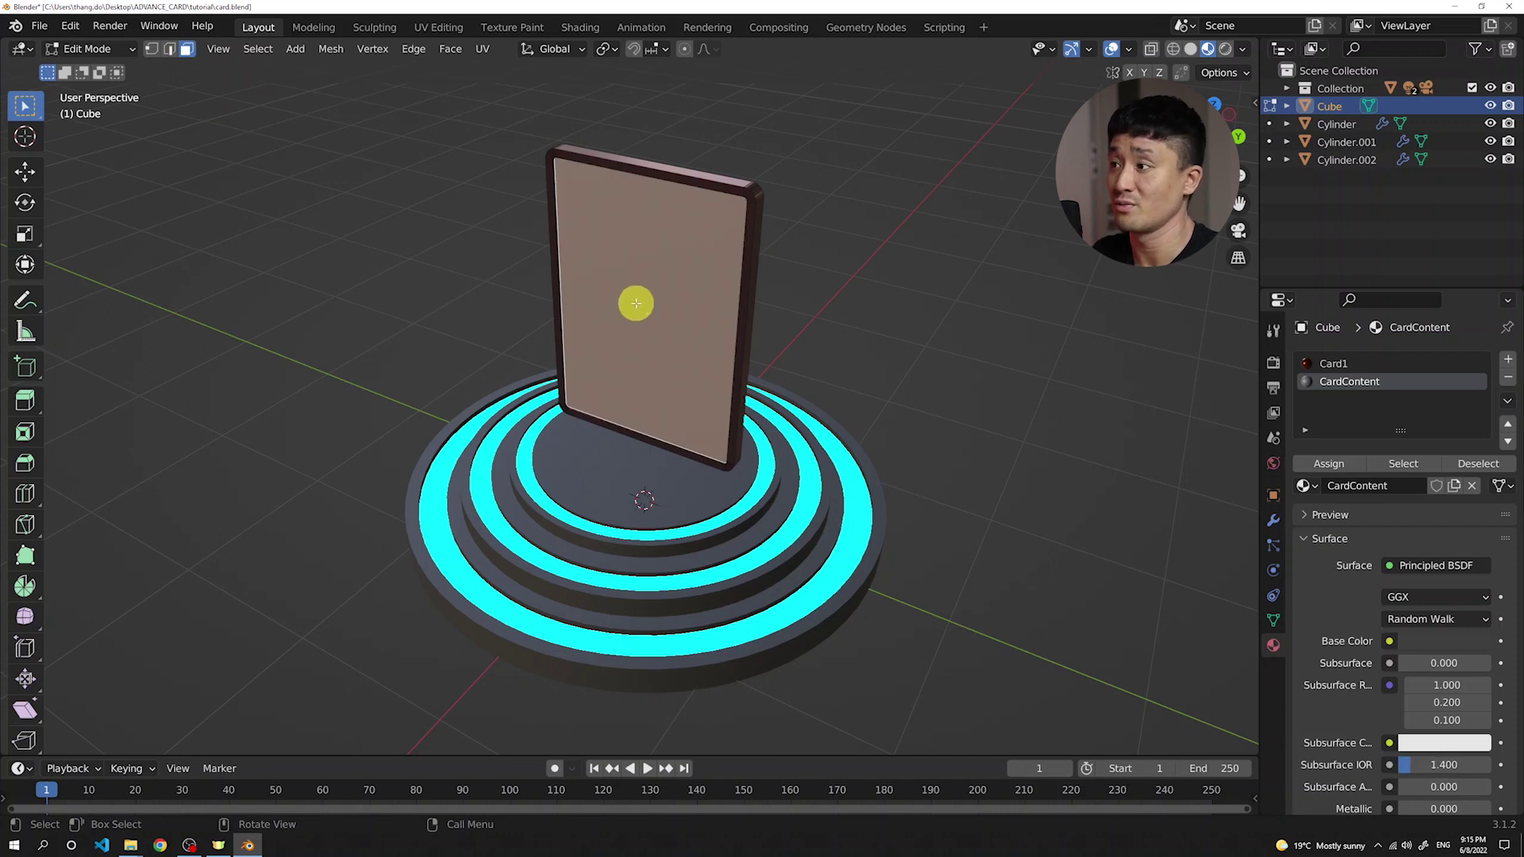
right_click(649, 274)
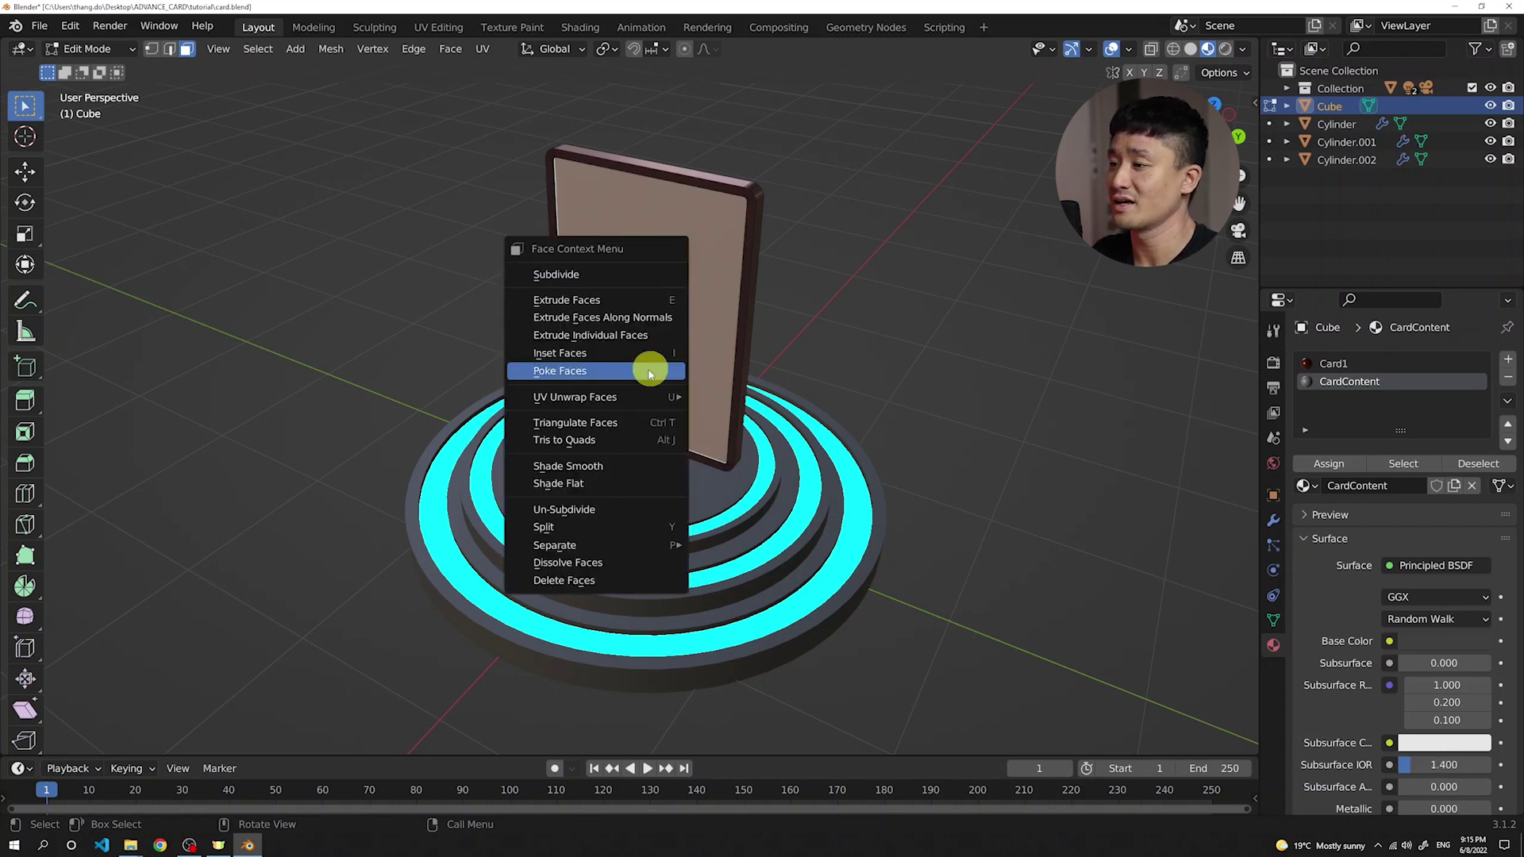
mouse_move(623, 396)
click(746, 395)
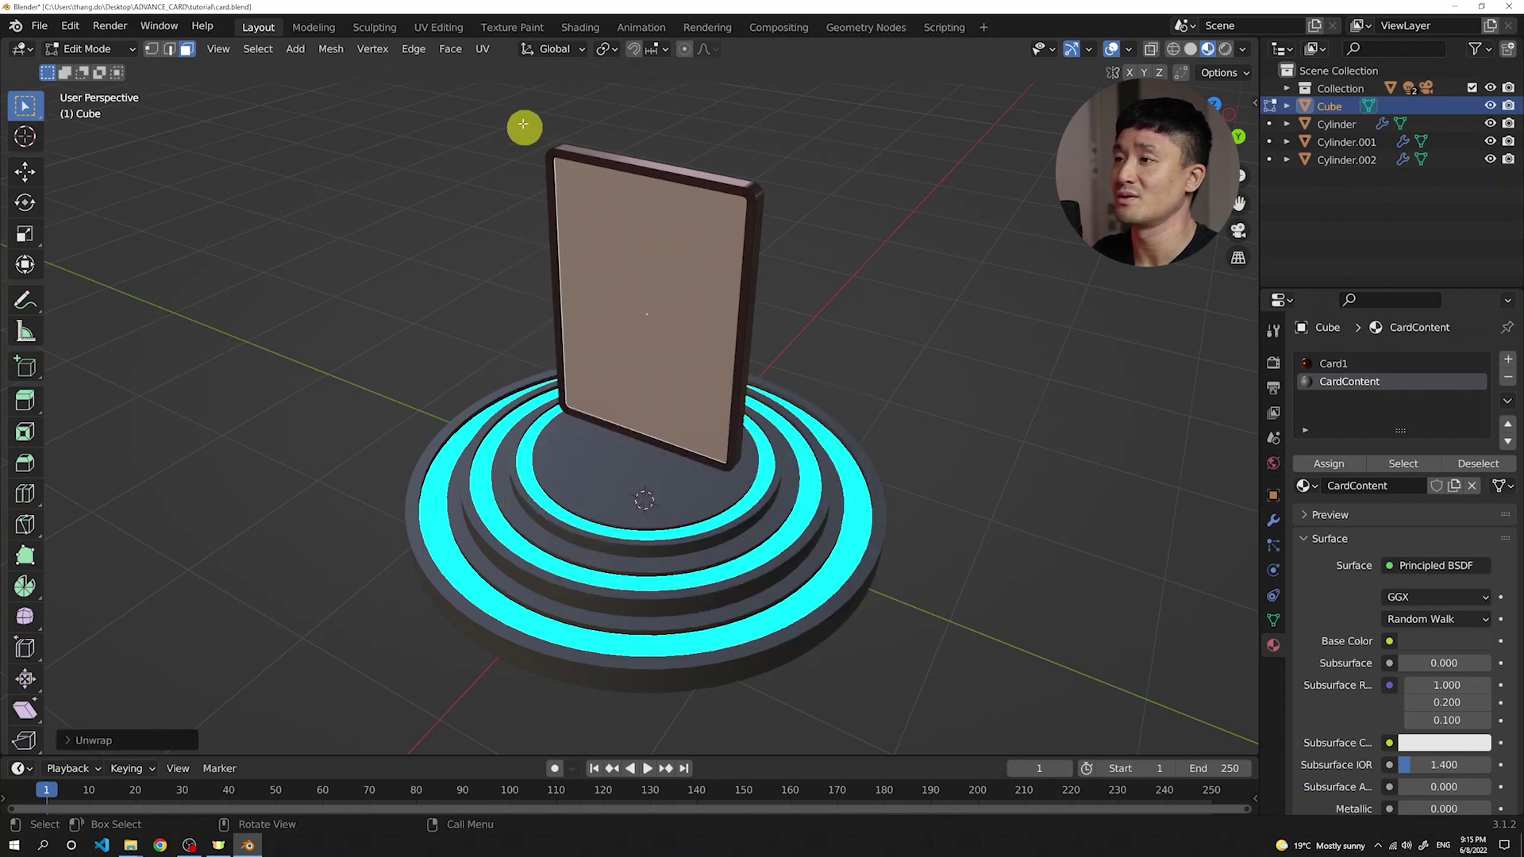
- In UV Editing, drive CardContent's Base Color with an Image Texture loading card-content.png
click(447, 32)
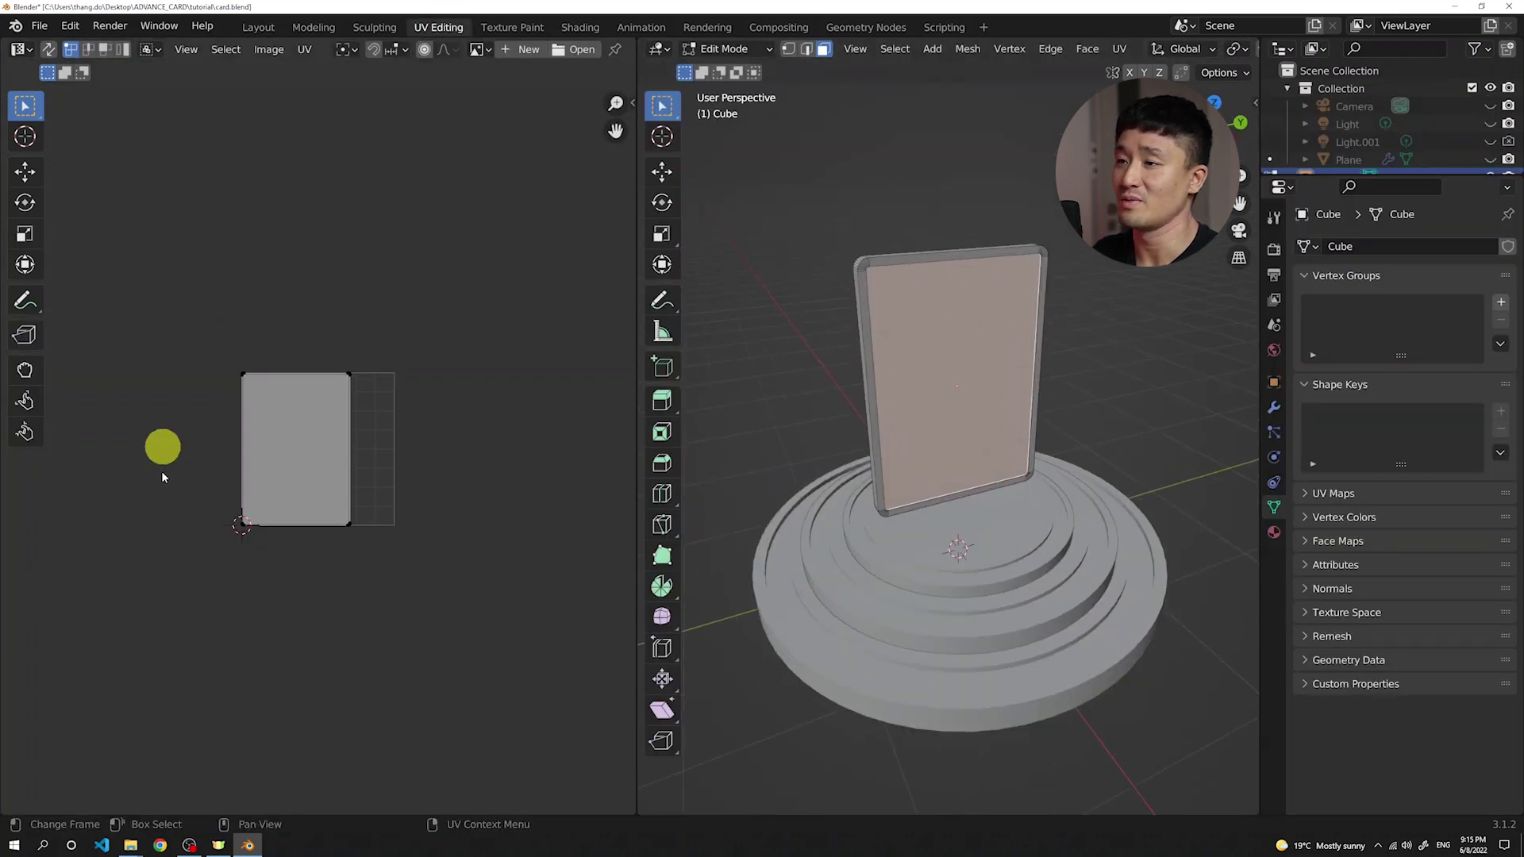
scroll(254, 432, up, 4)
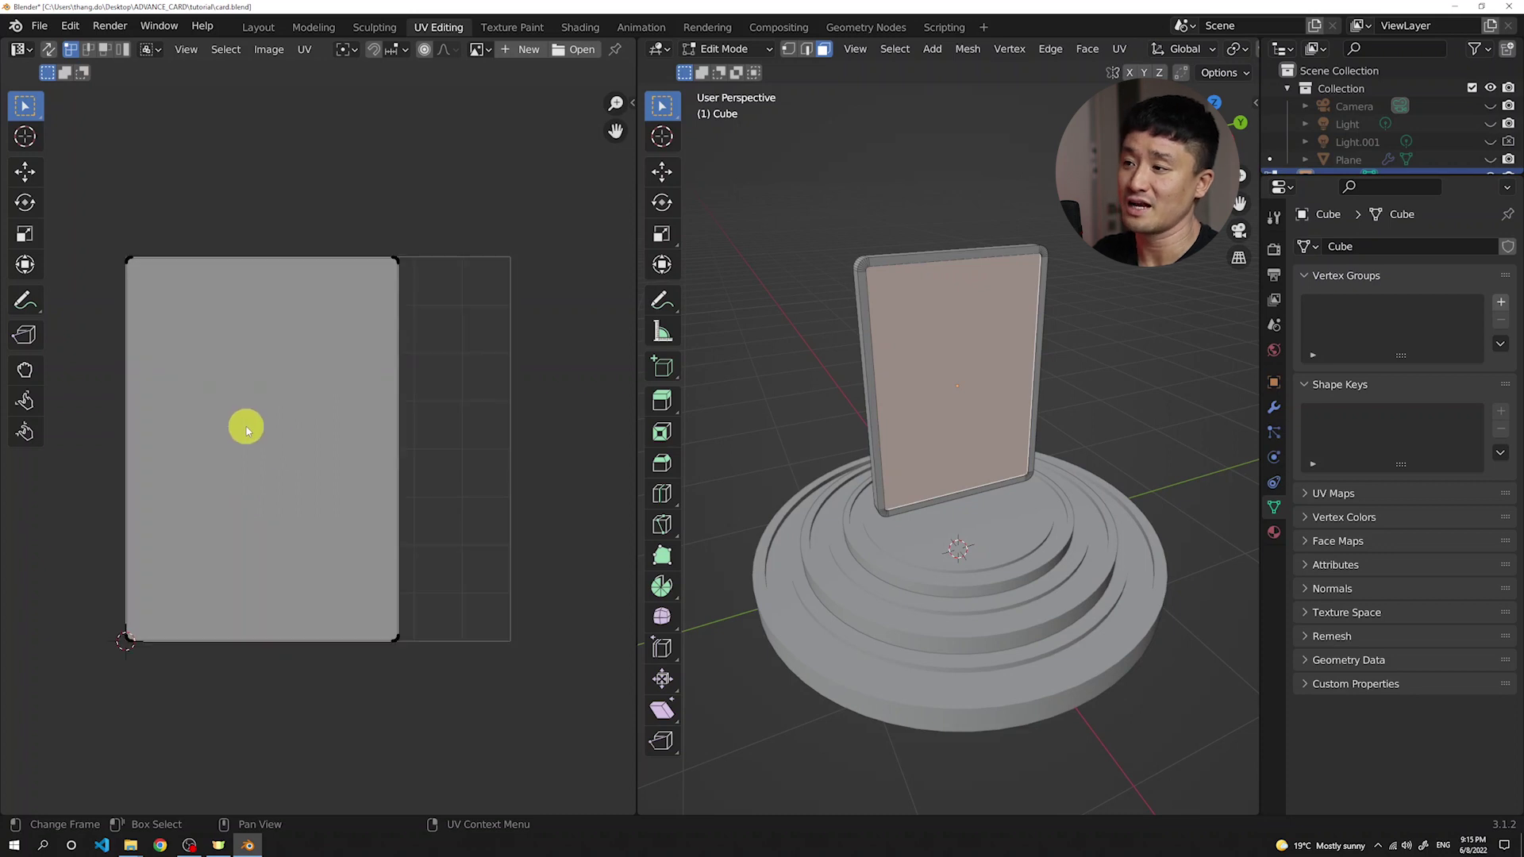
scroll(246, 429, down, 2)
click(1272, 534)
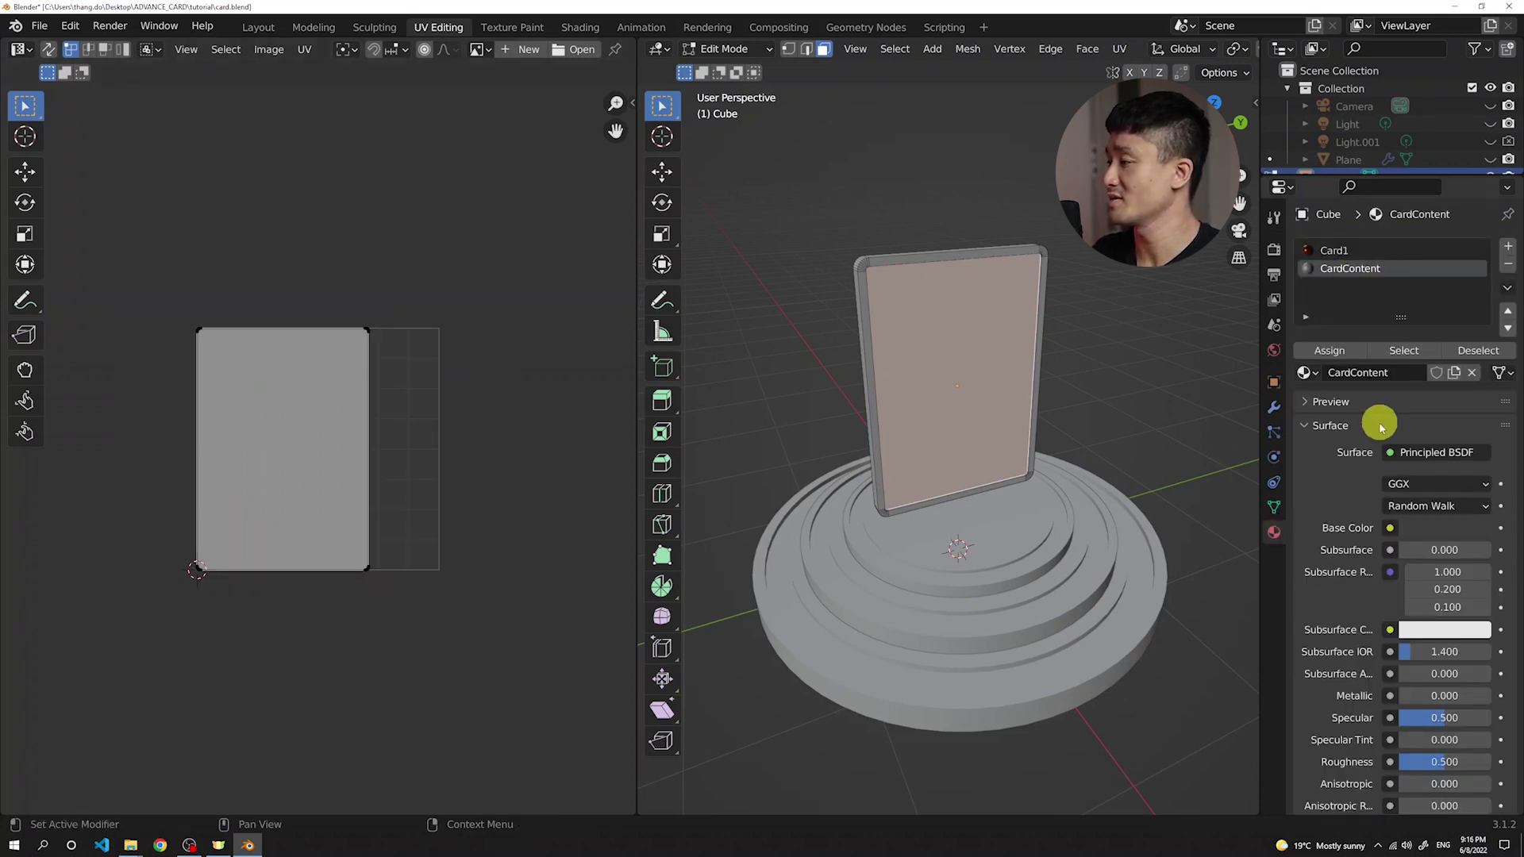
click(1389, 528)
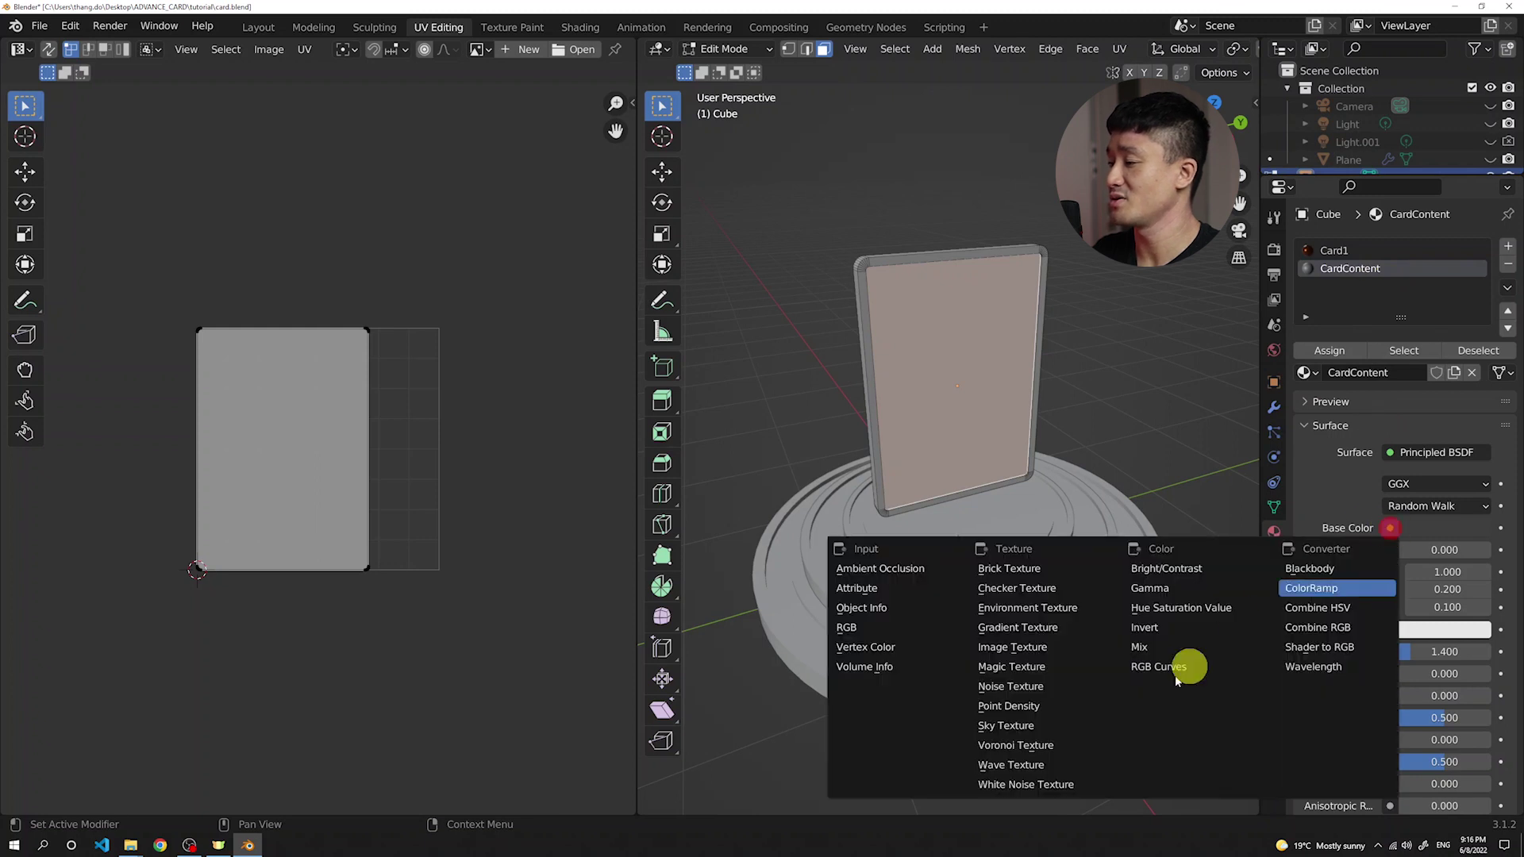
click(1050, 647)
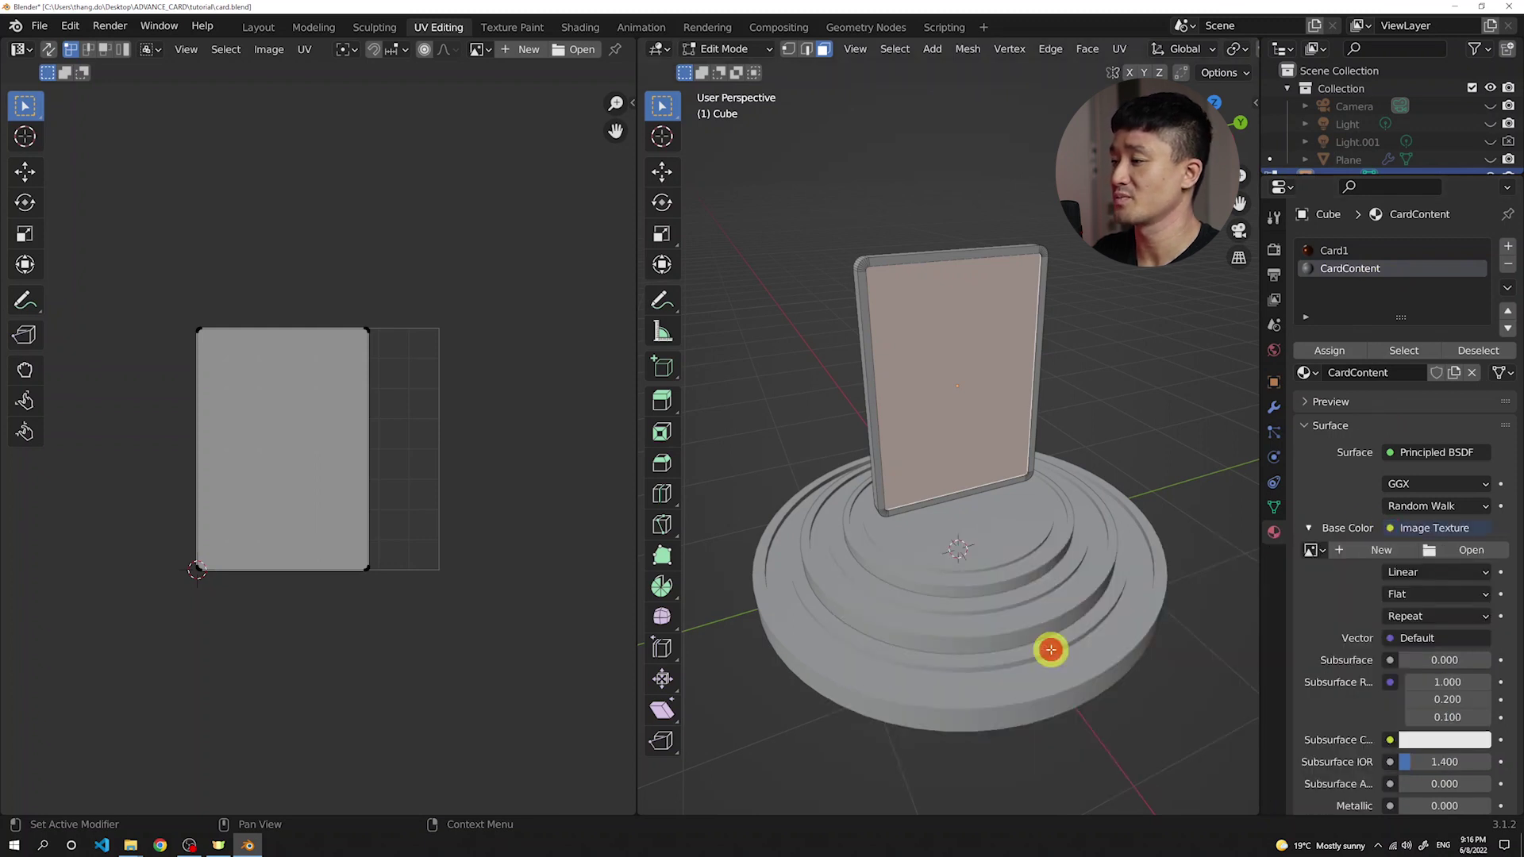
click(1464, 548)
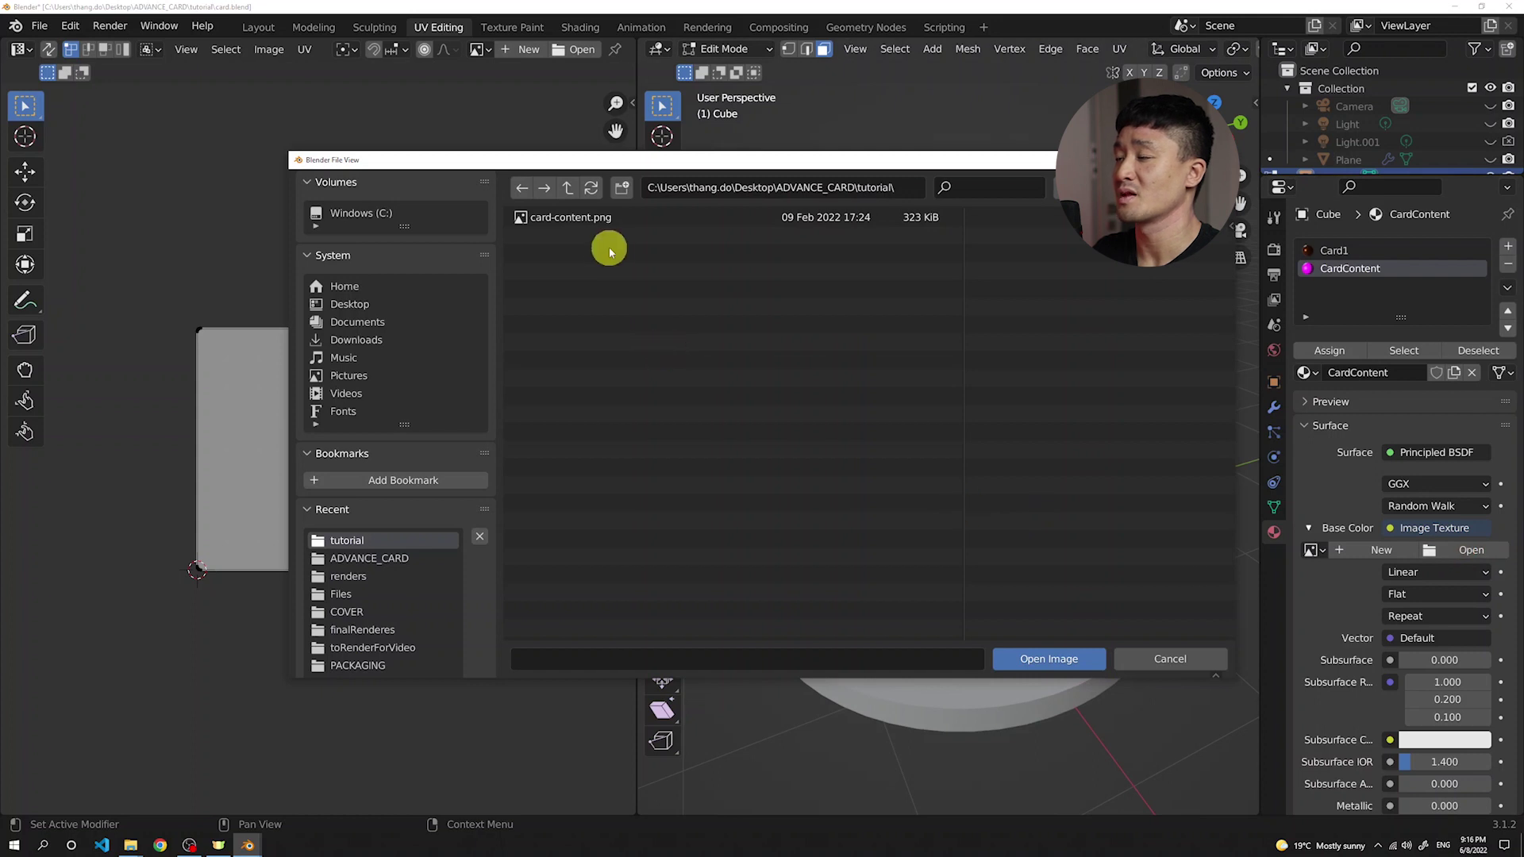
click(565, 219)
click(1069, 662)
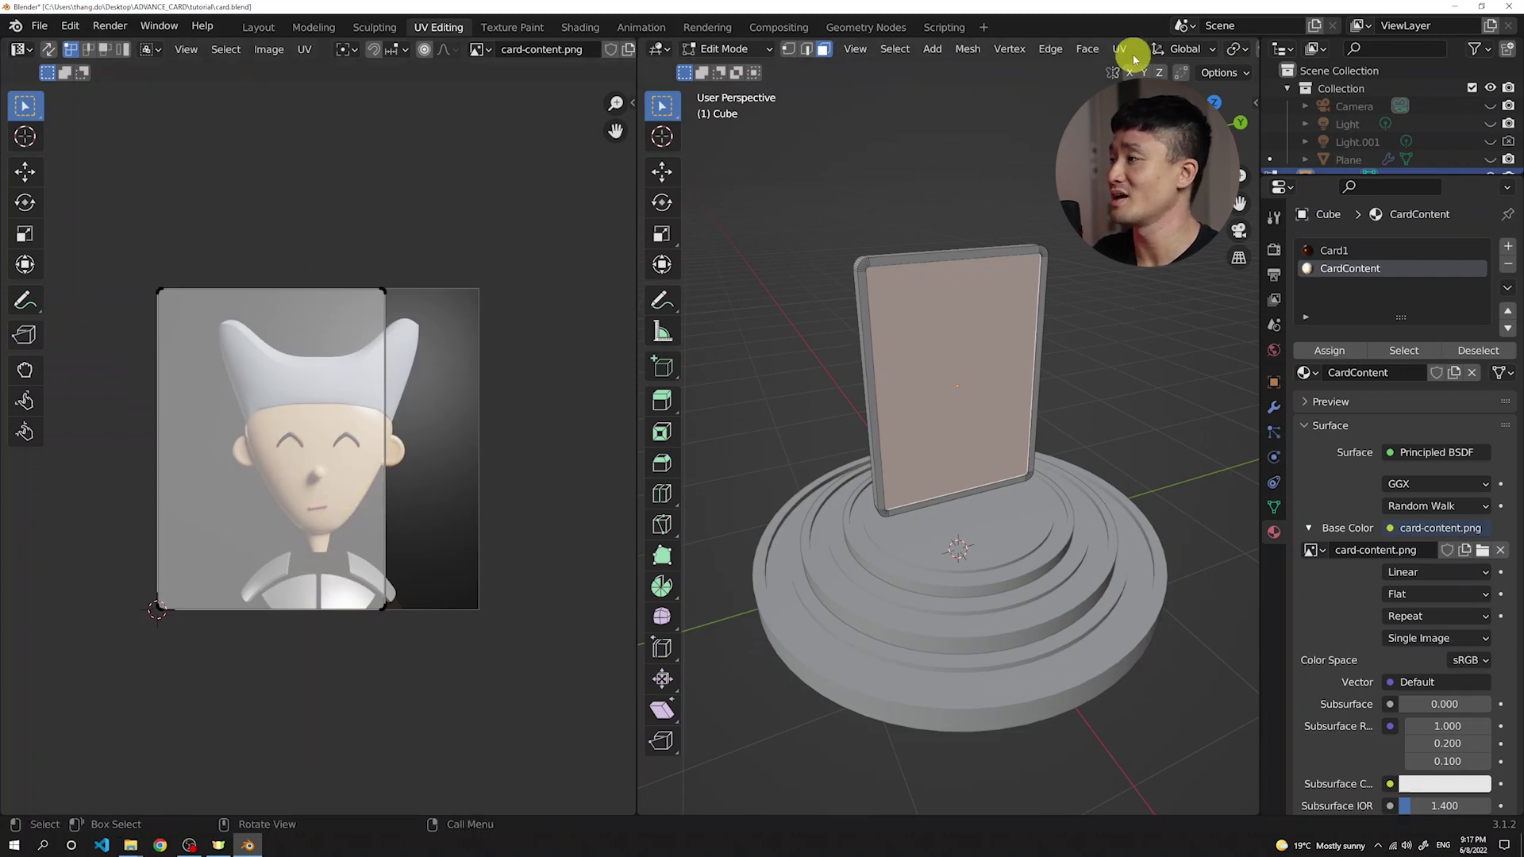
scroll(1142, 51, down, 5)
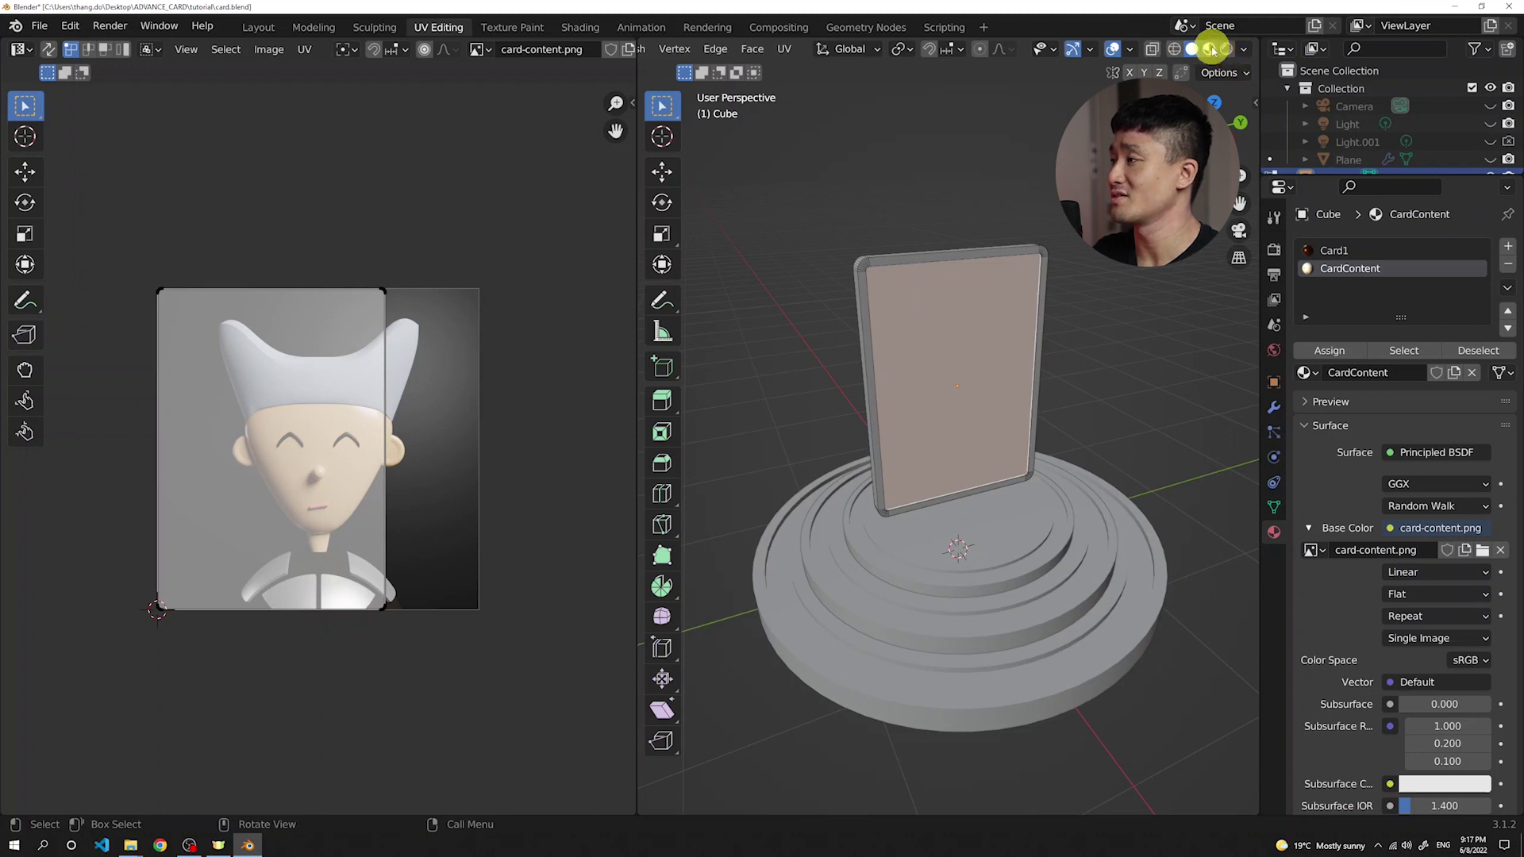
- Box-select the card-face UV island and slide it along X to centre the character
click(1208, 49)
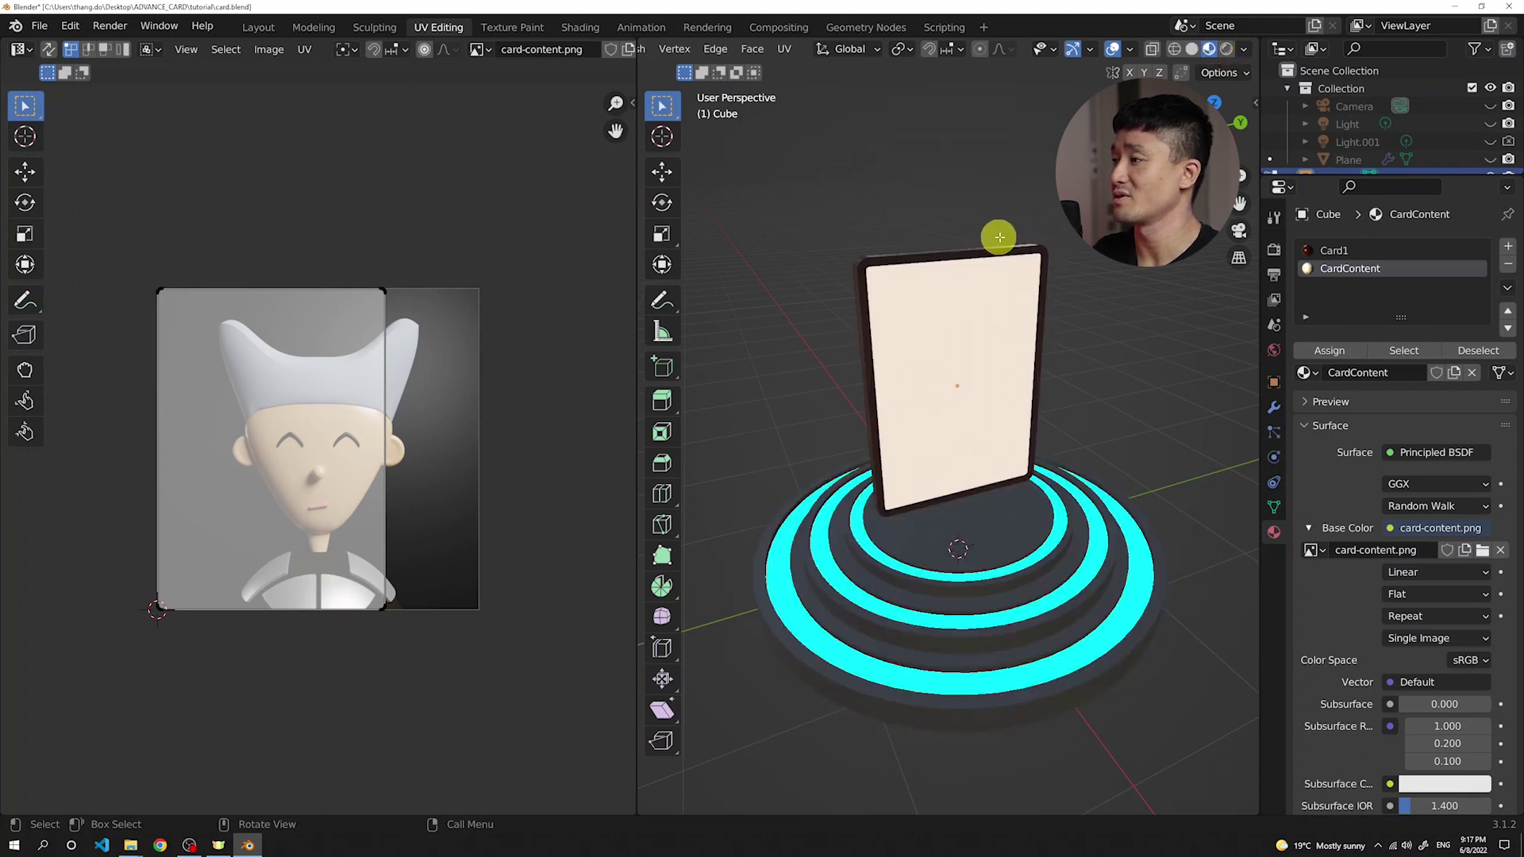
middle_drag(990, 245, 1214, 34)
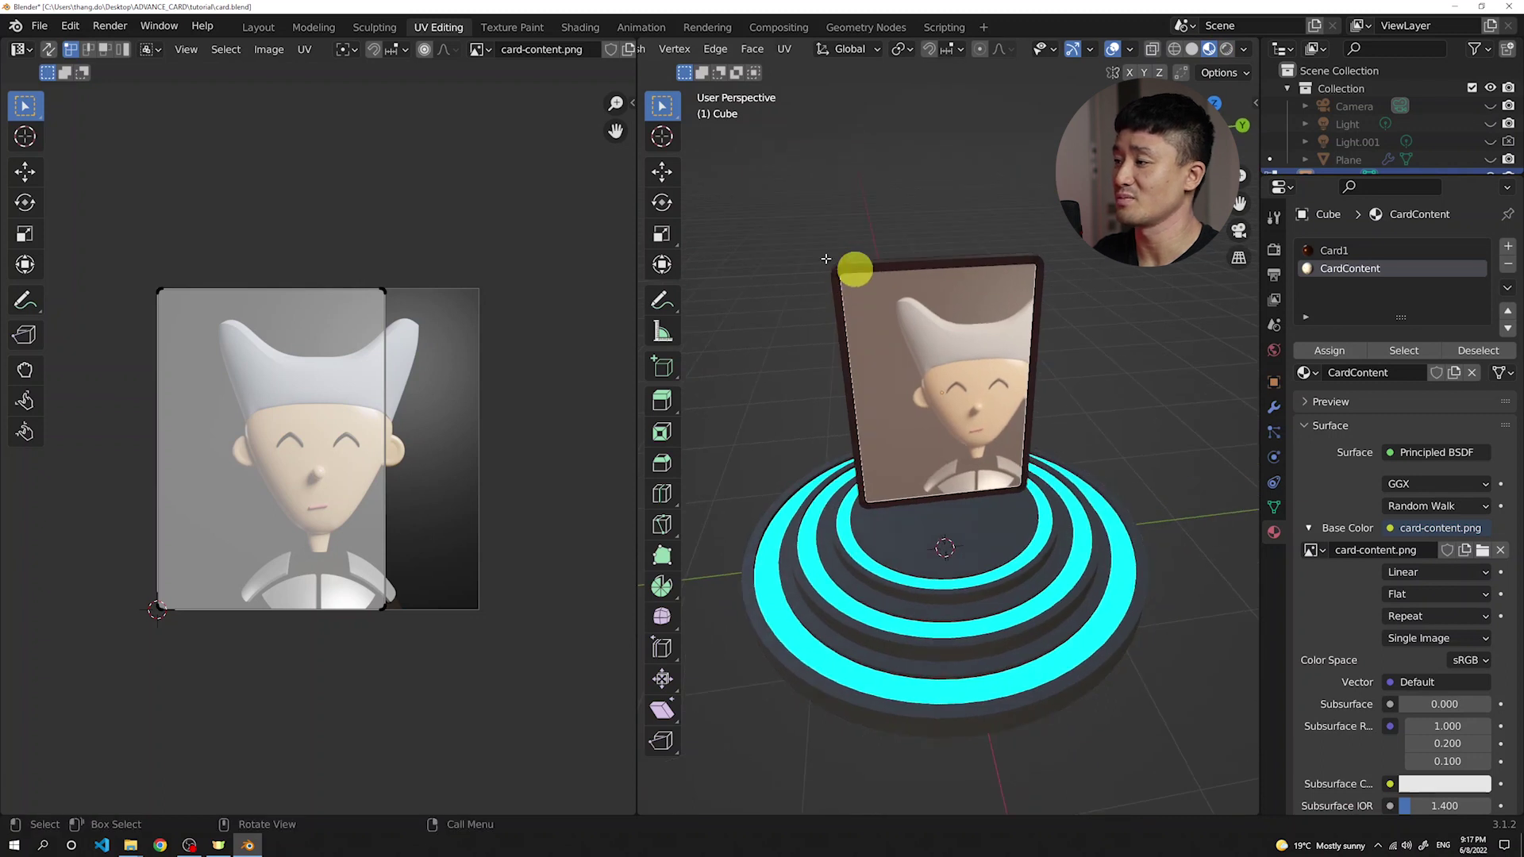
middle_drag(826, 258, 813, 255)
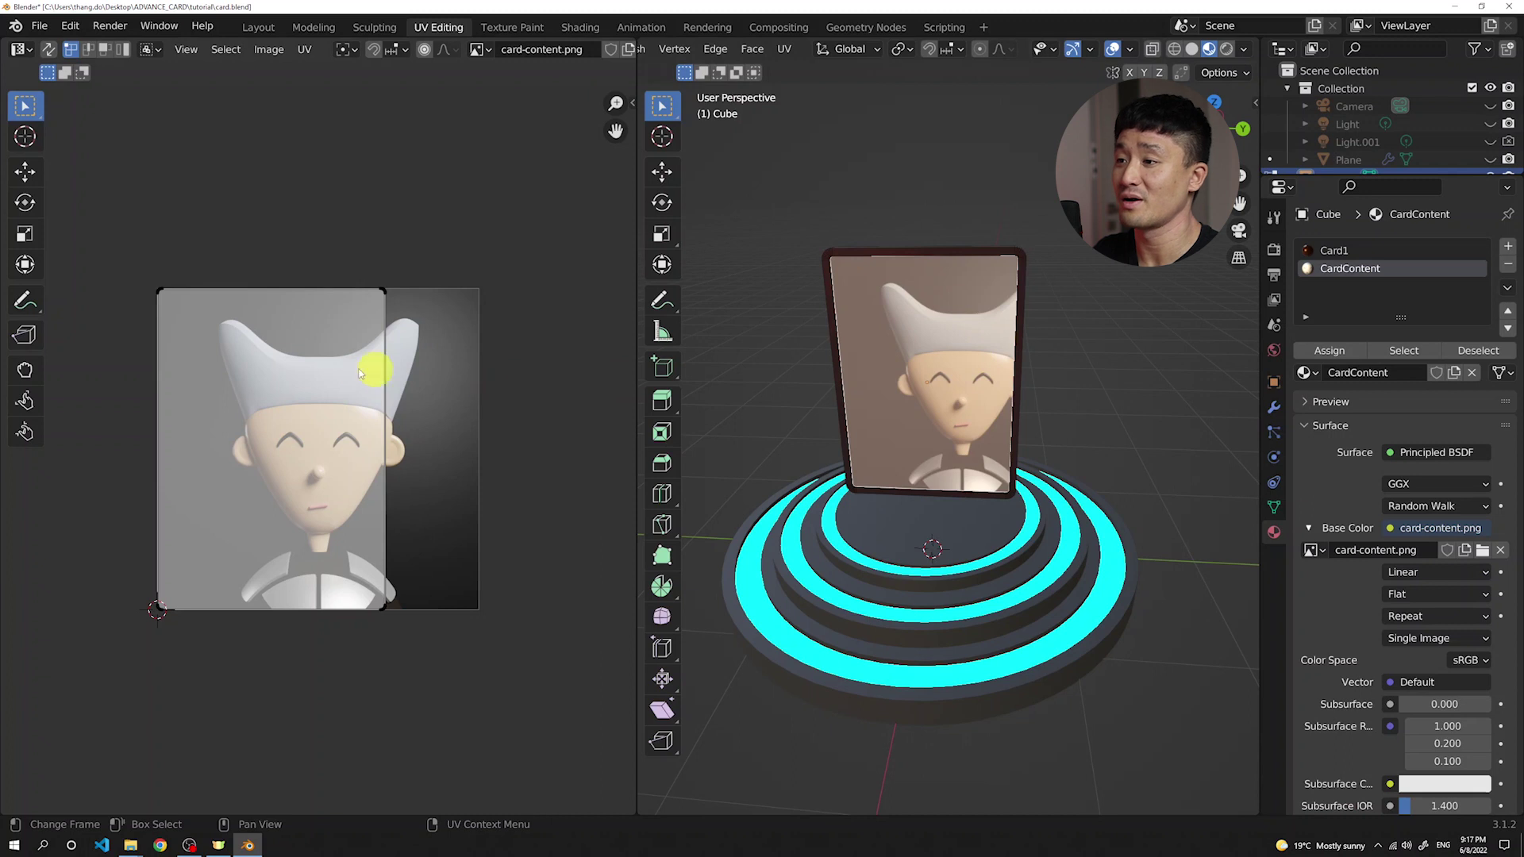
click(474, 665)
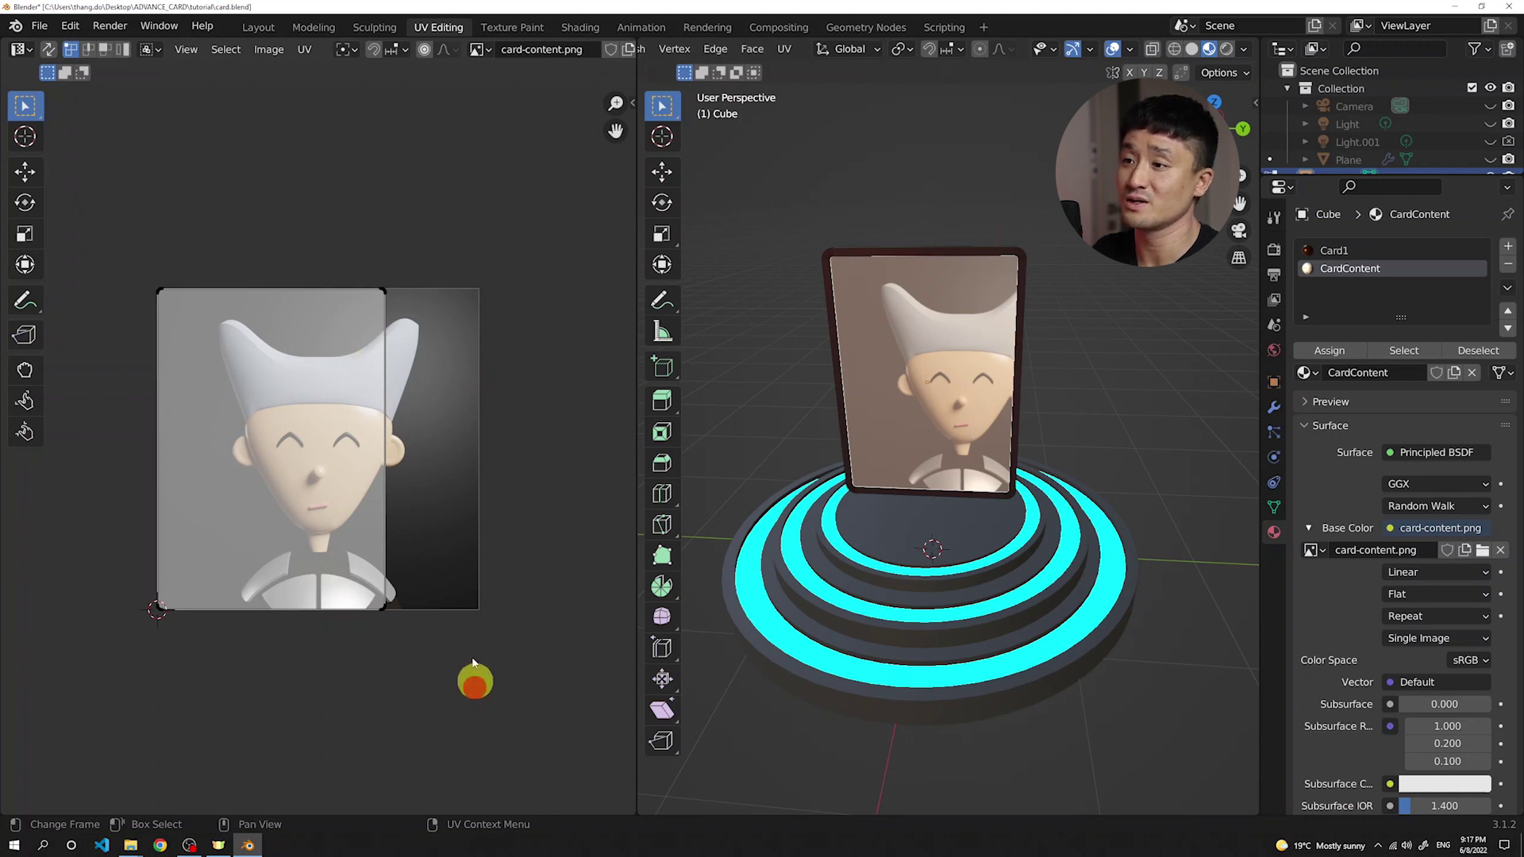
drag(473, 665, 143, 259)
drag(428, 673, 138, 240)
key(g)
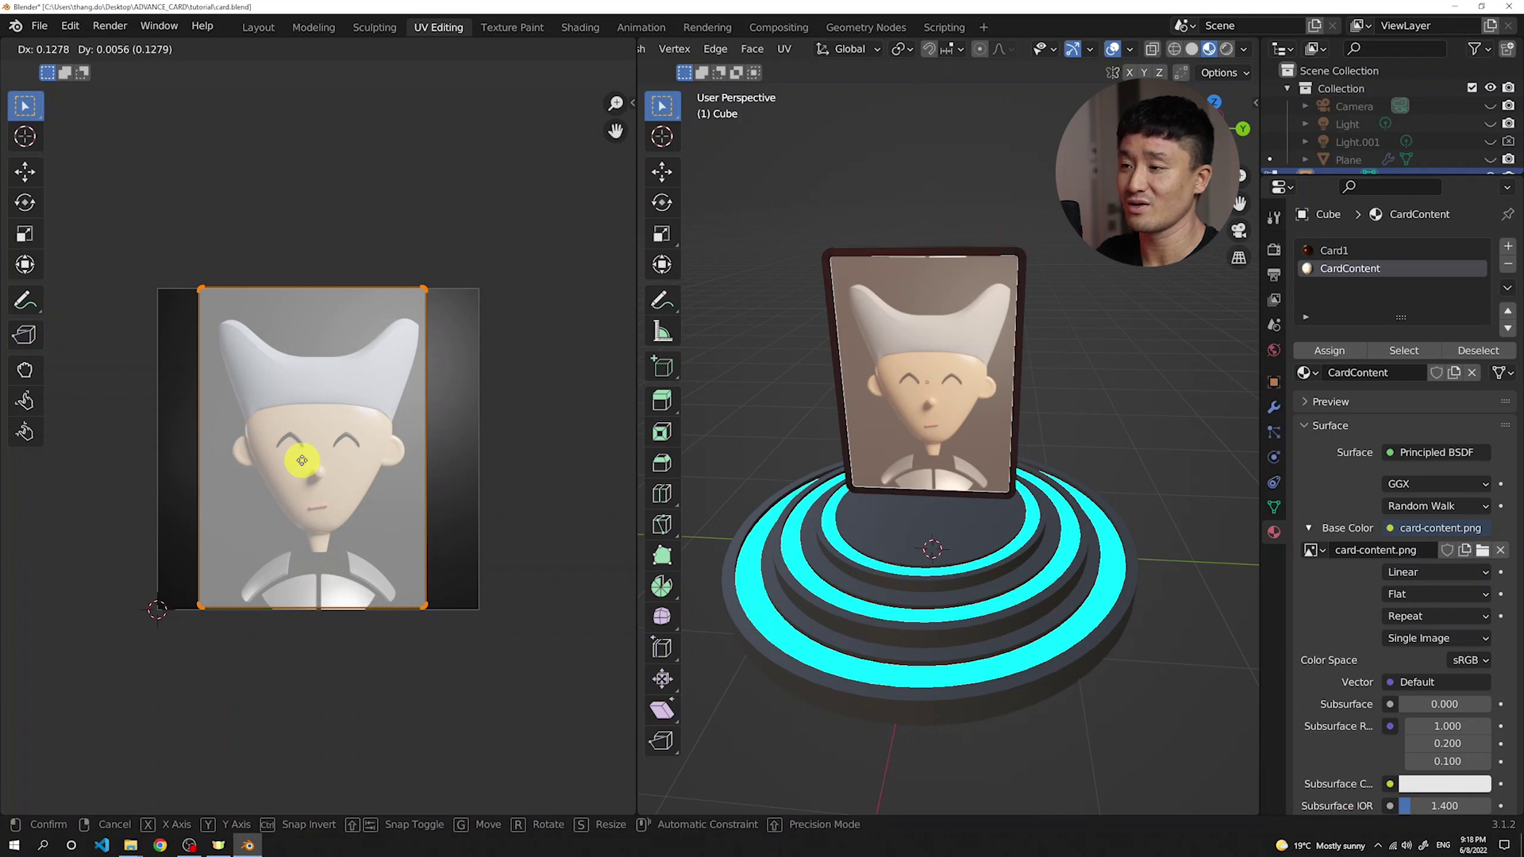
key(x)
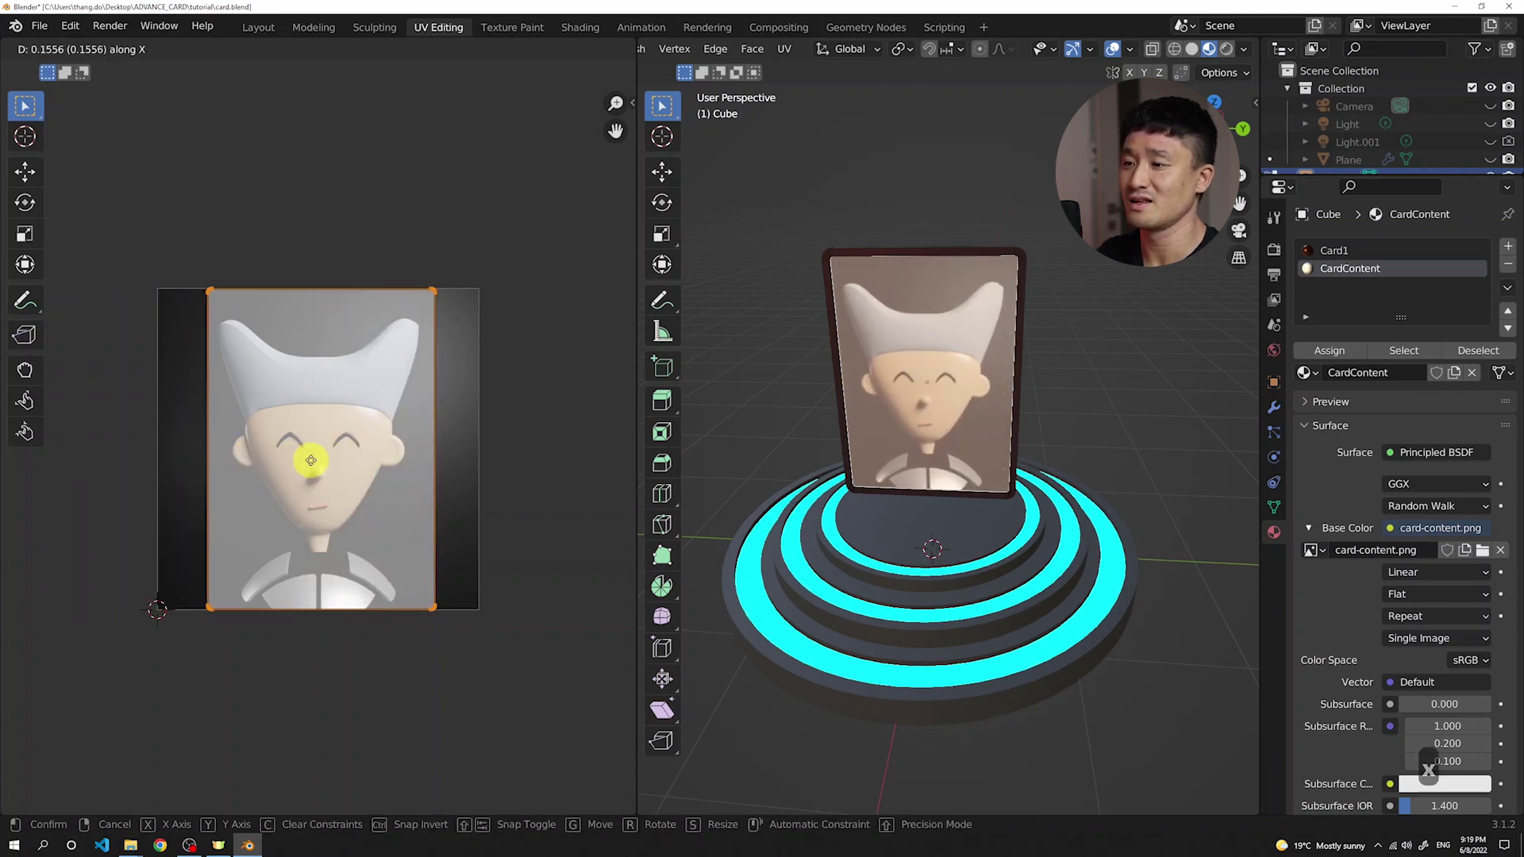
click(308, 459)
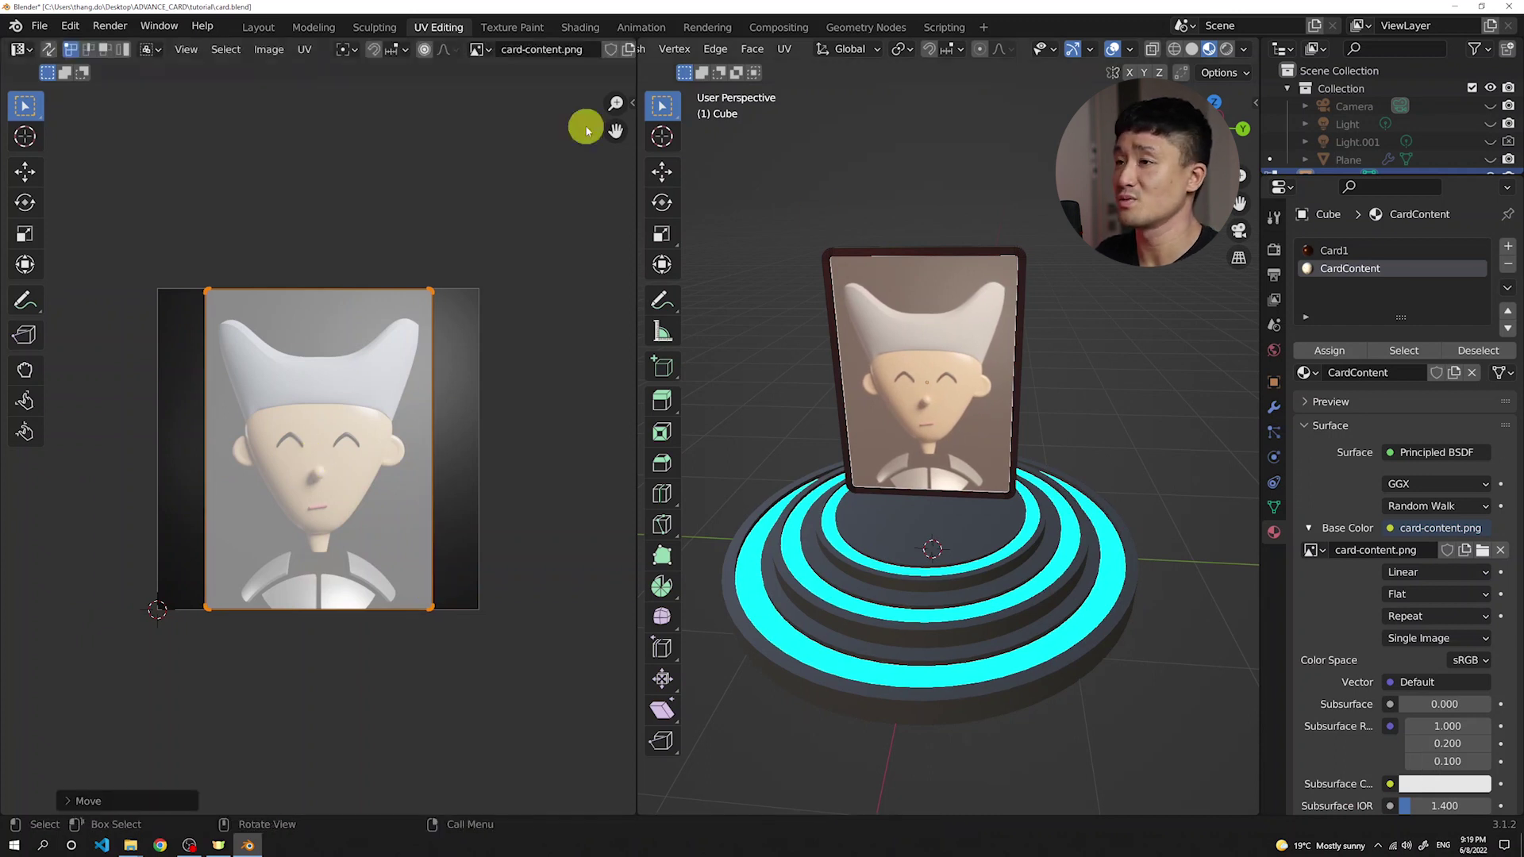
- In the Layout view through the scene camera, rotate the card about -21° around Z
click(258, 27)
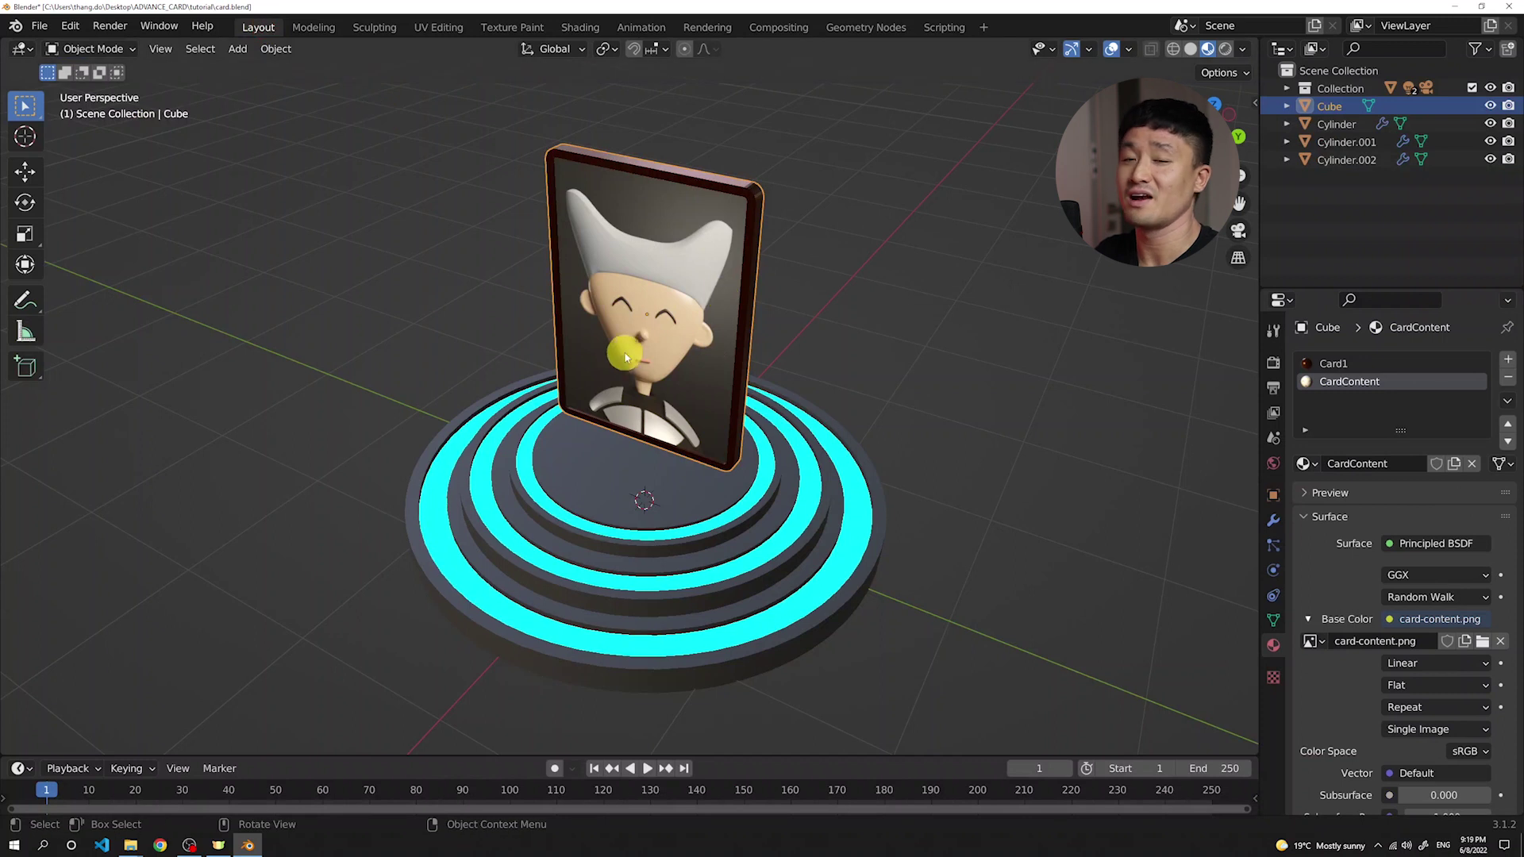
shift+middle_drag(597, 347, 657, 359)
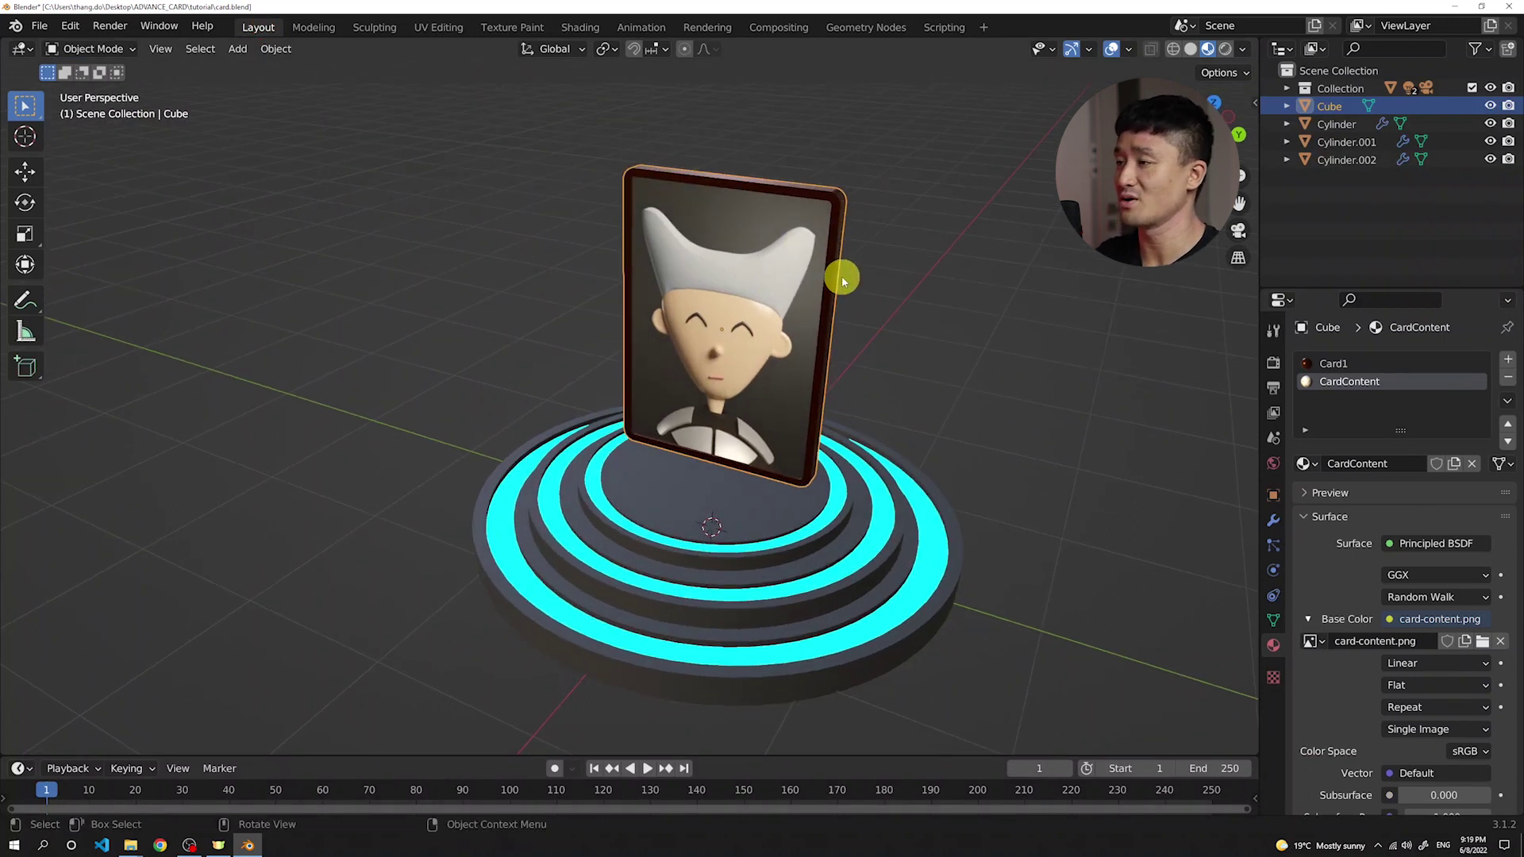
key(KP_0)
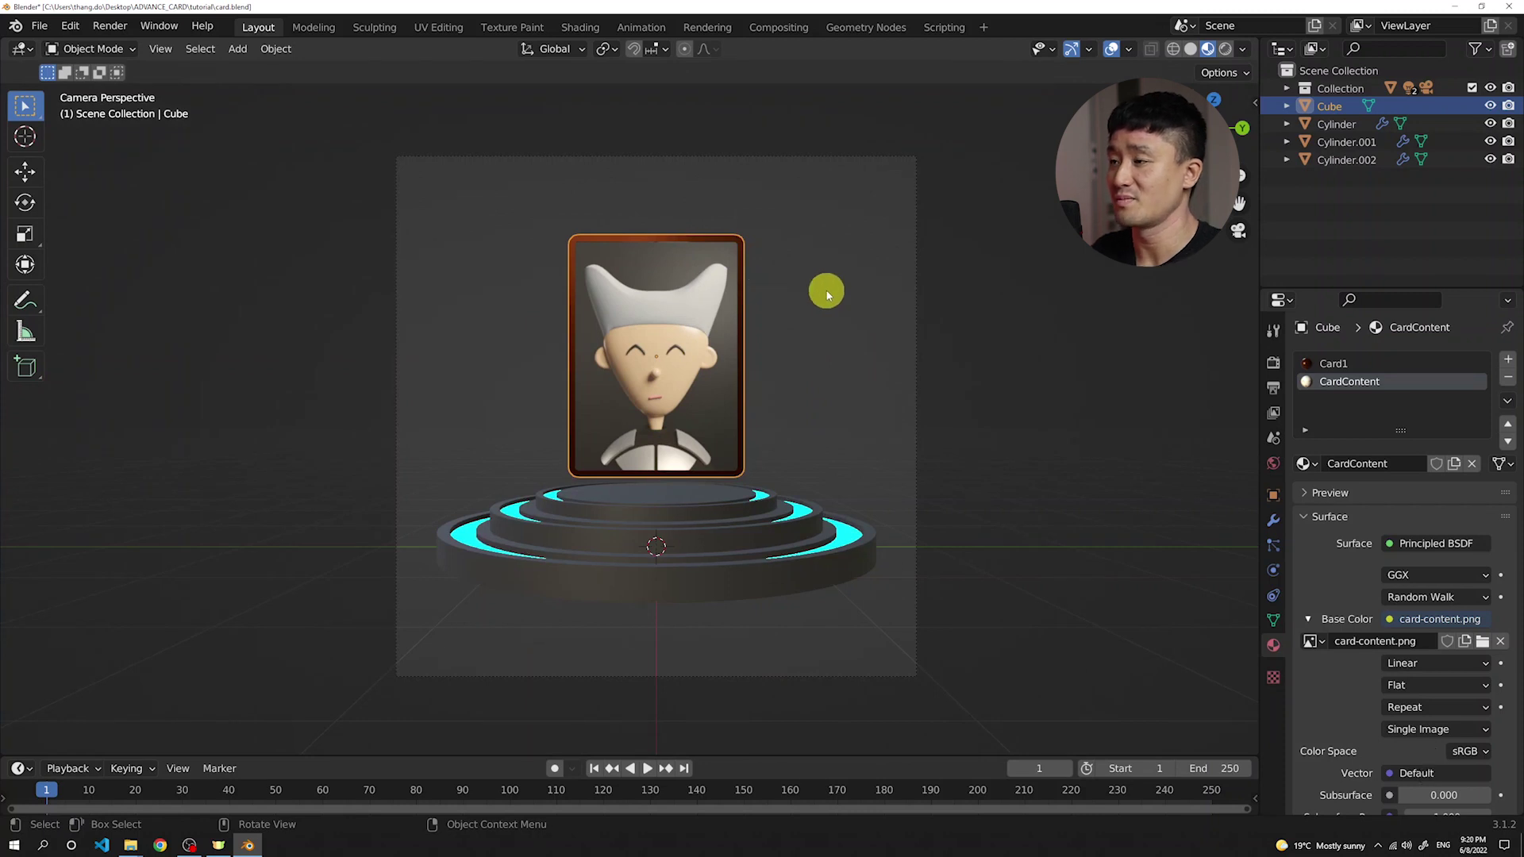
key(r)
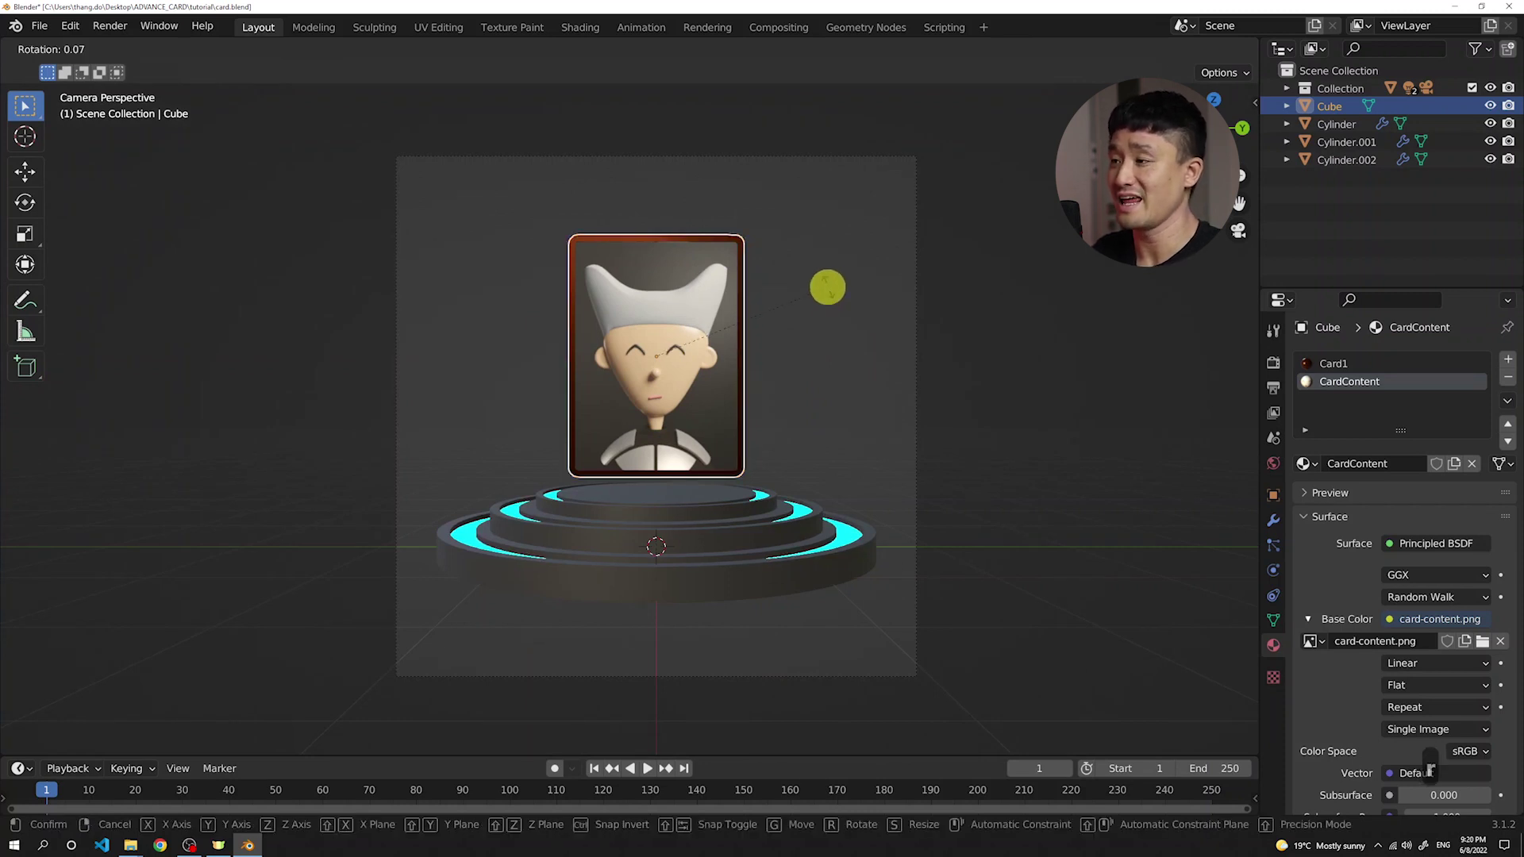
key(z)
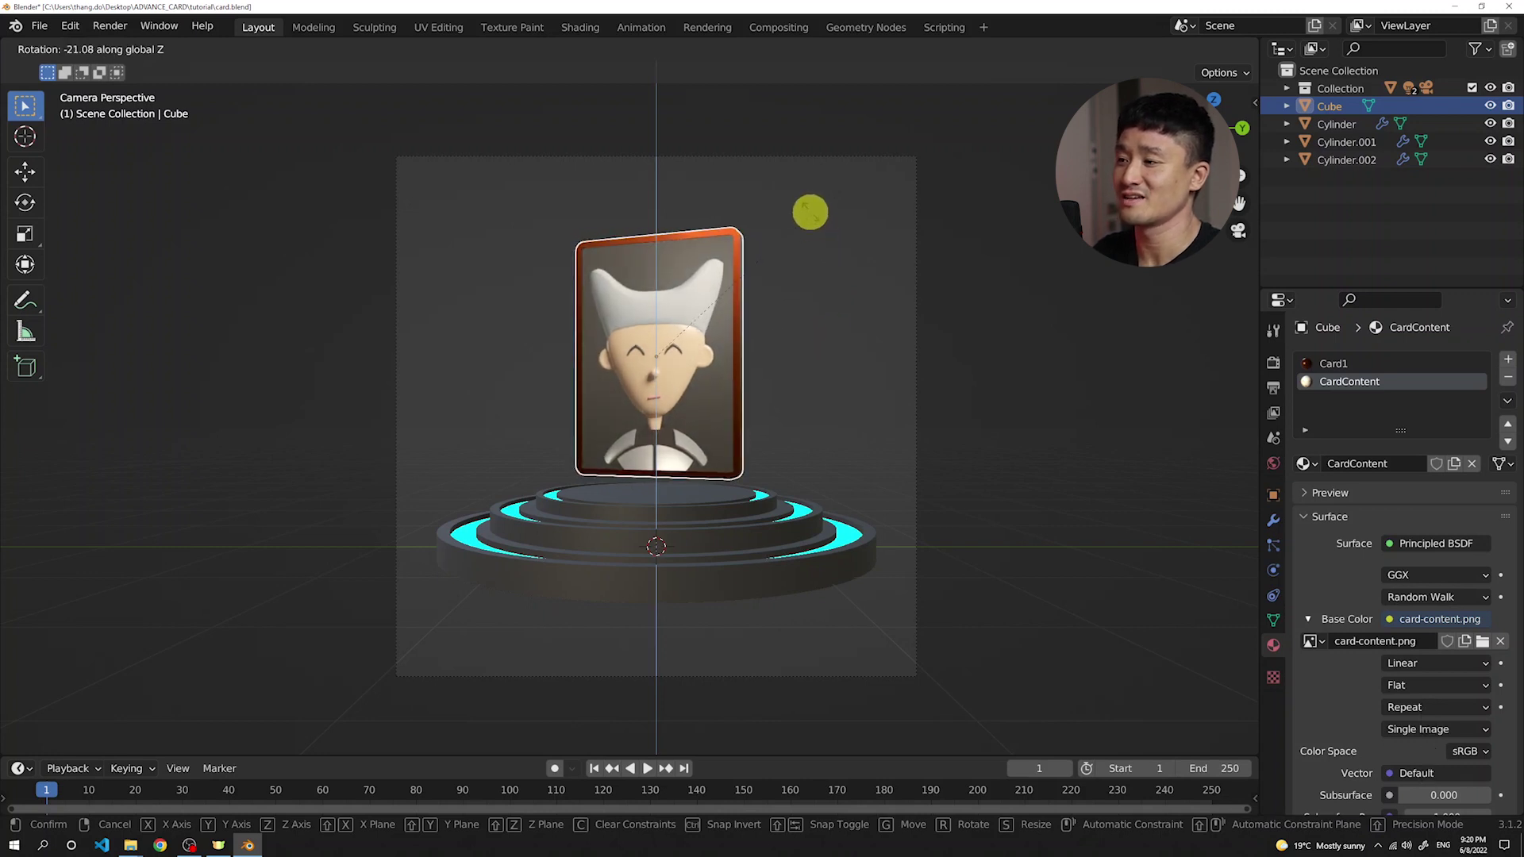
click(810, 213)
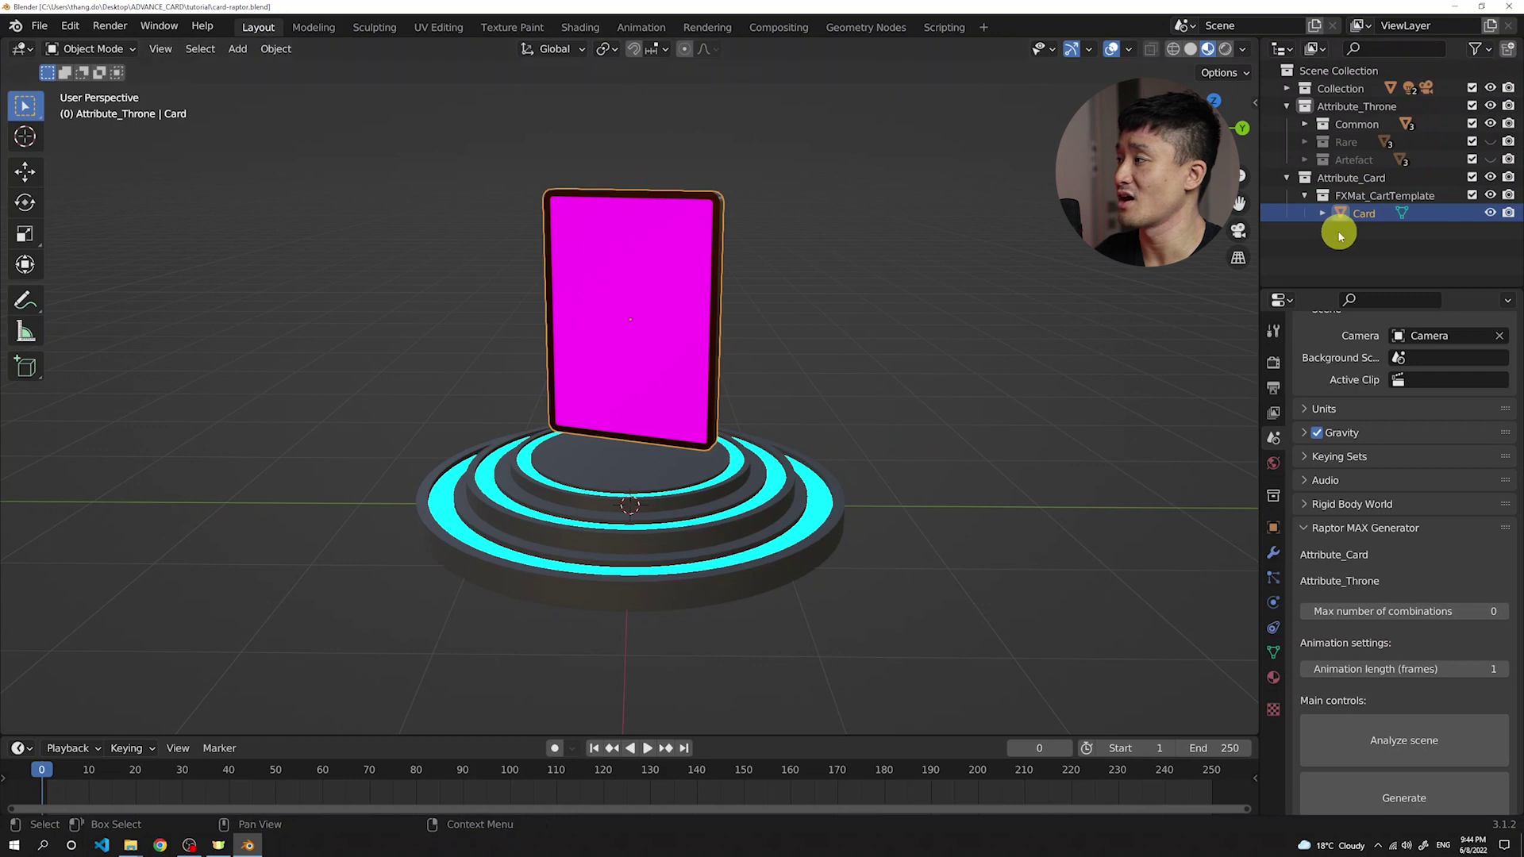
- Preview the yellow Rare and pink Artefact thrones, restore the cyan Common throne, and select Card
click(1491, 123)
click(1490, 141)
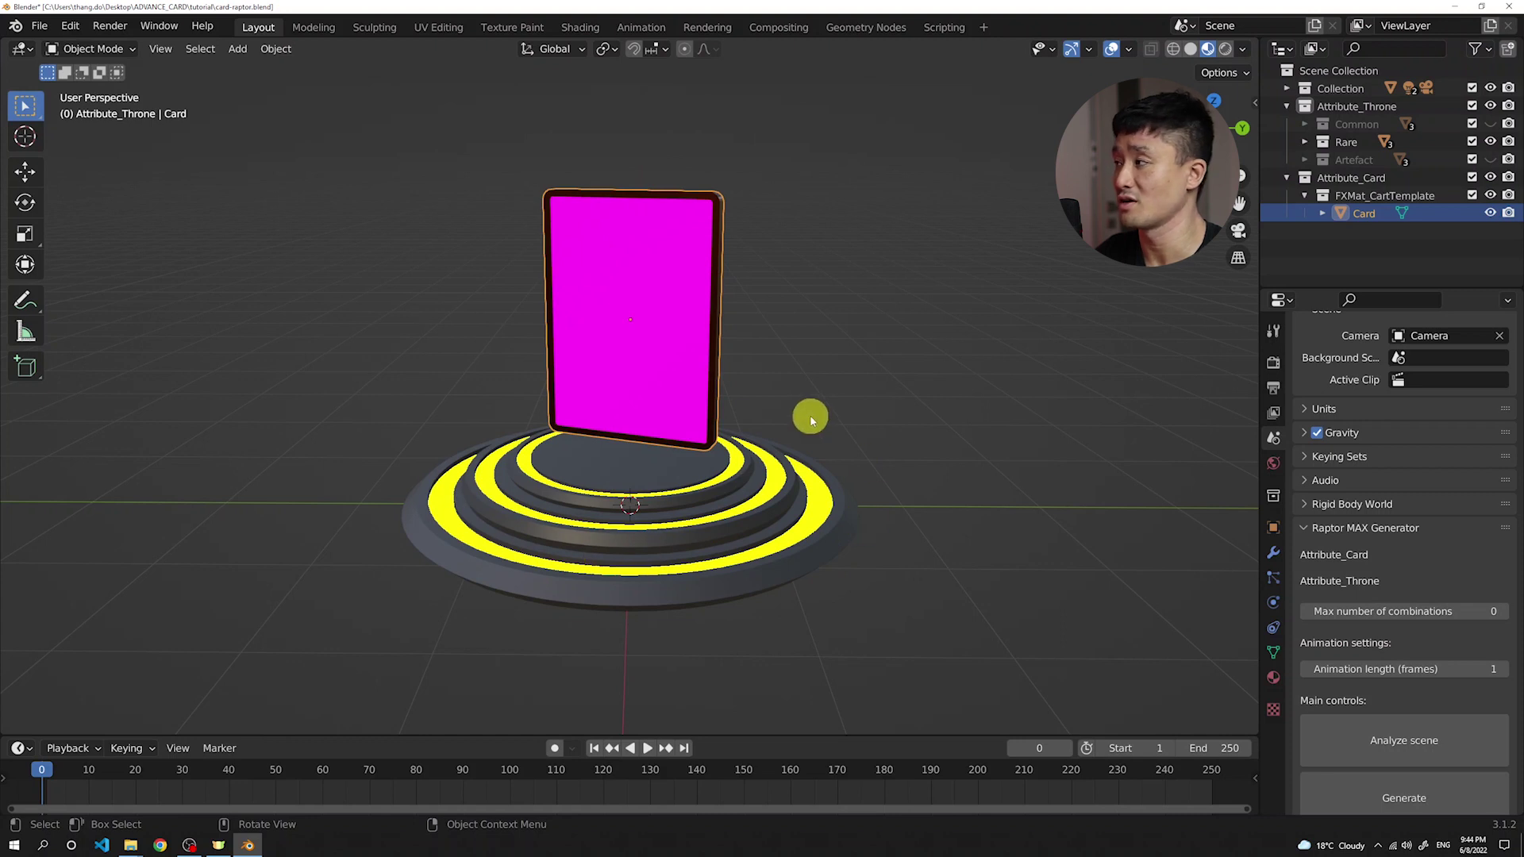
click(1489, 142)
click(1490, 160)
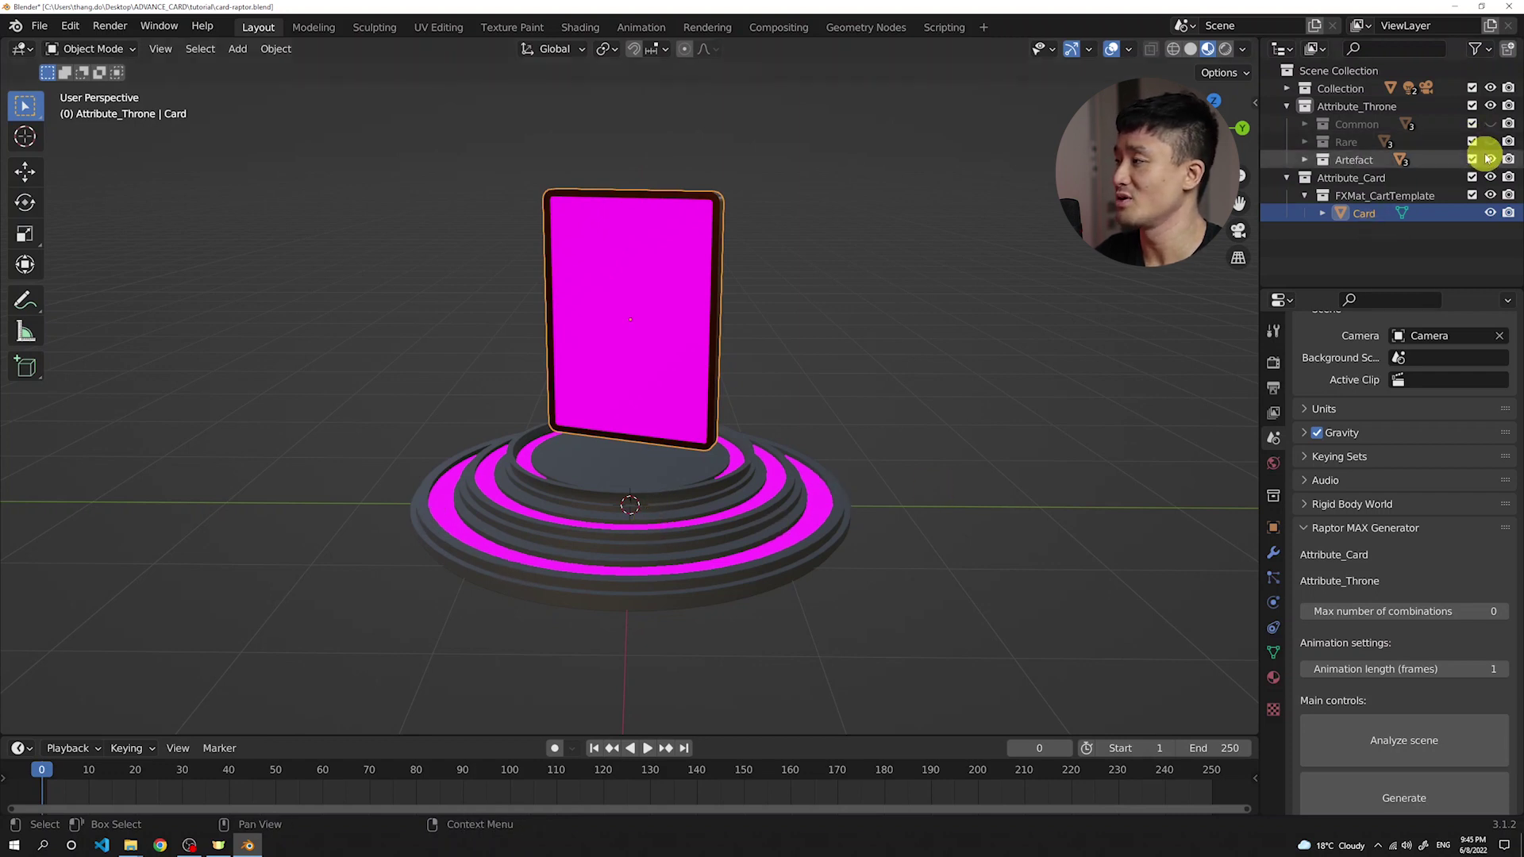
click(1490, 160)
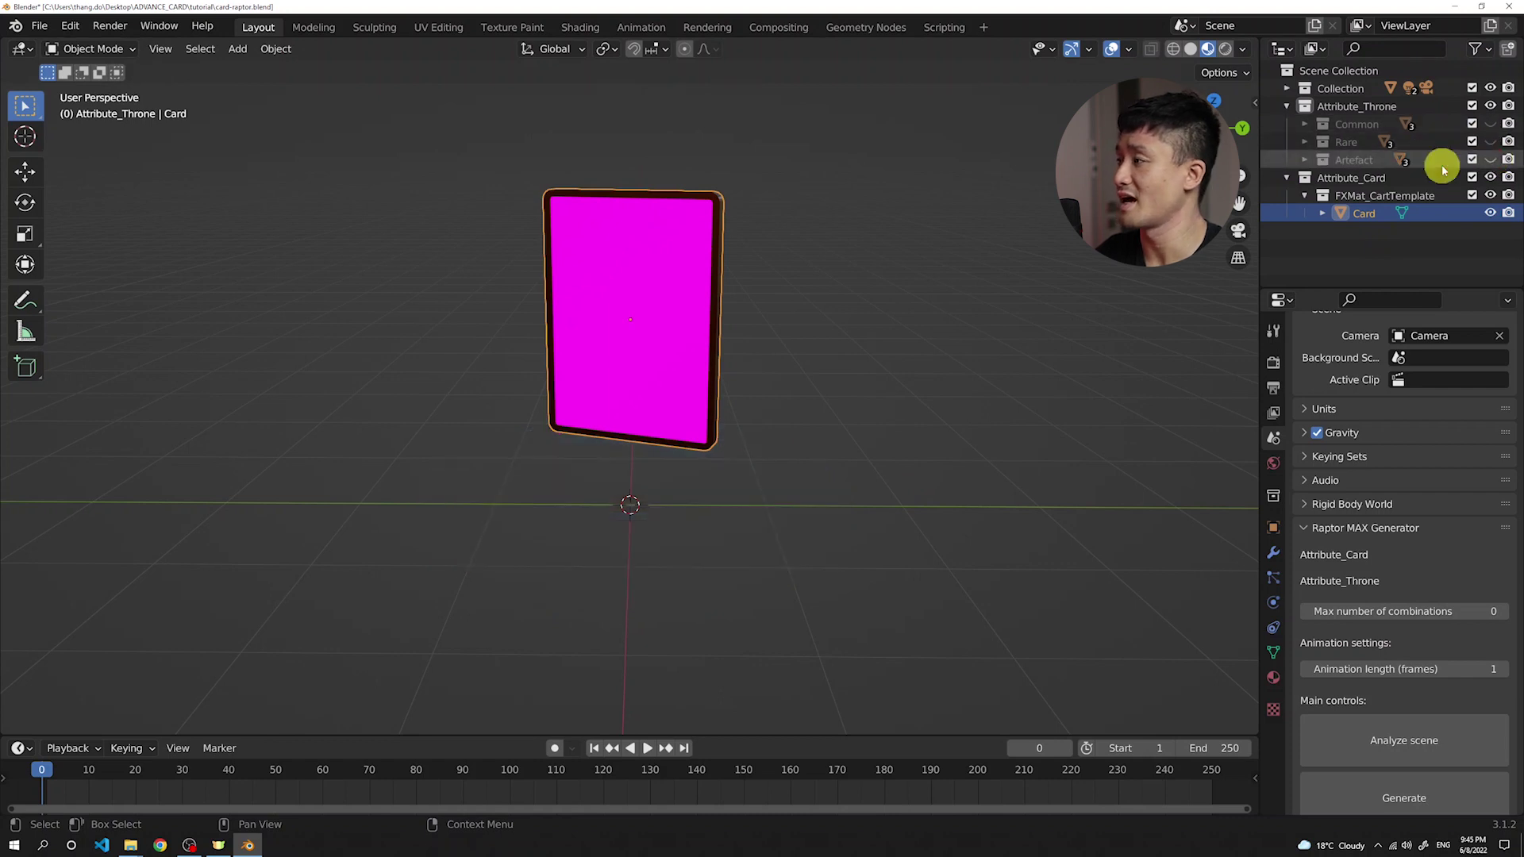
click(1492, 124)
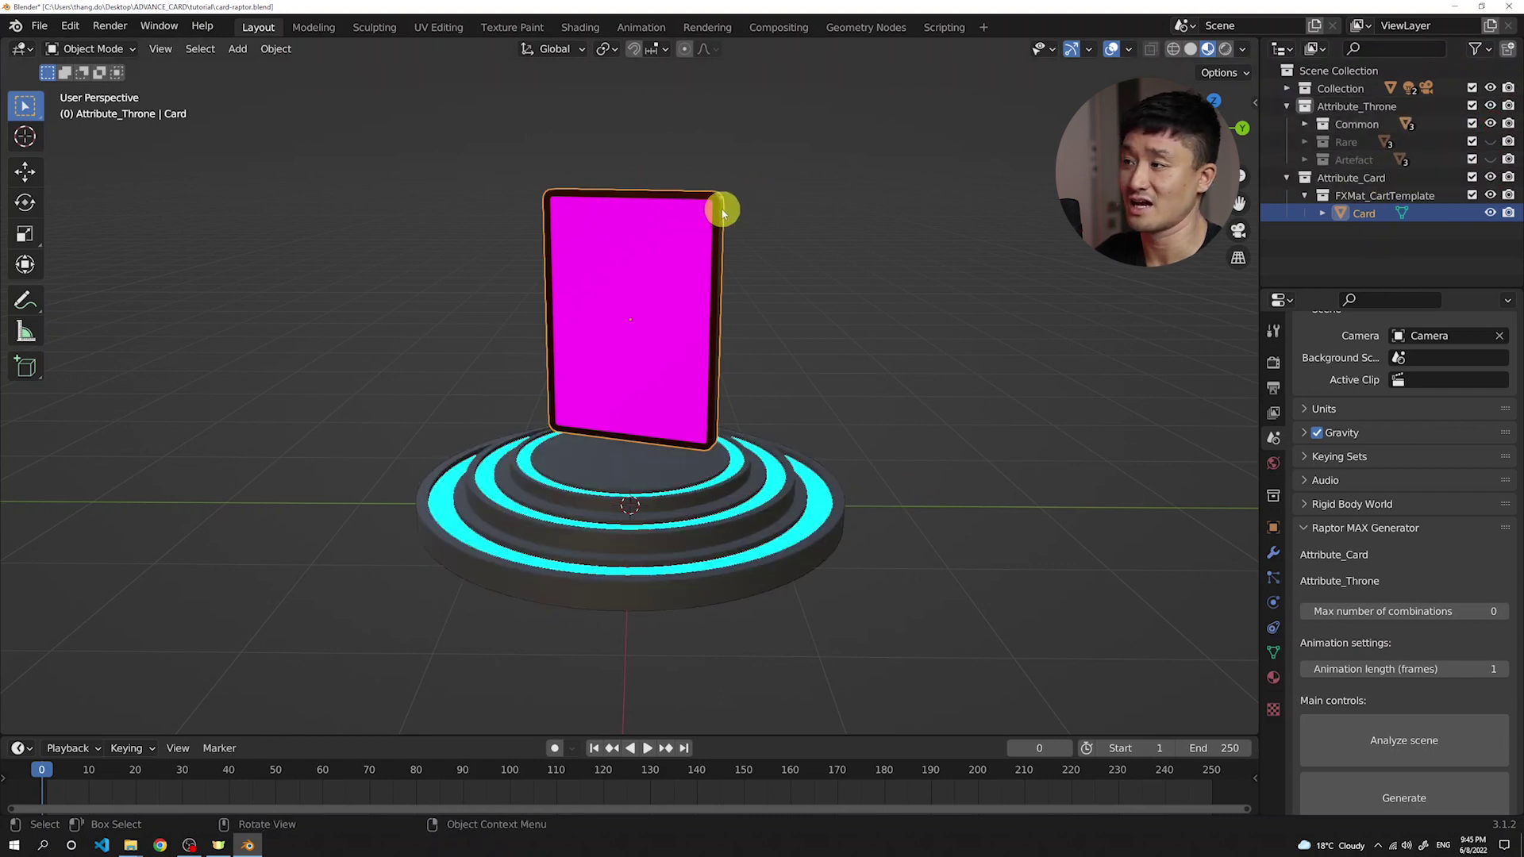
click(1371, 207)
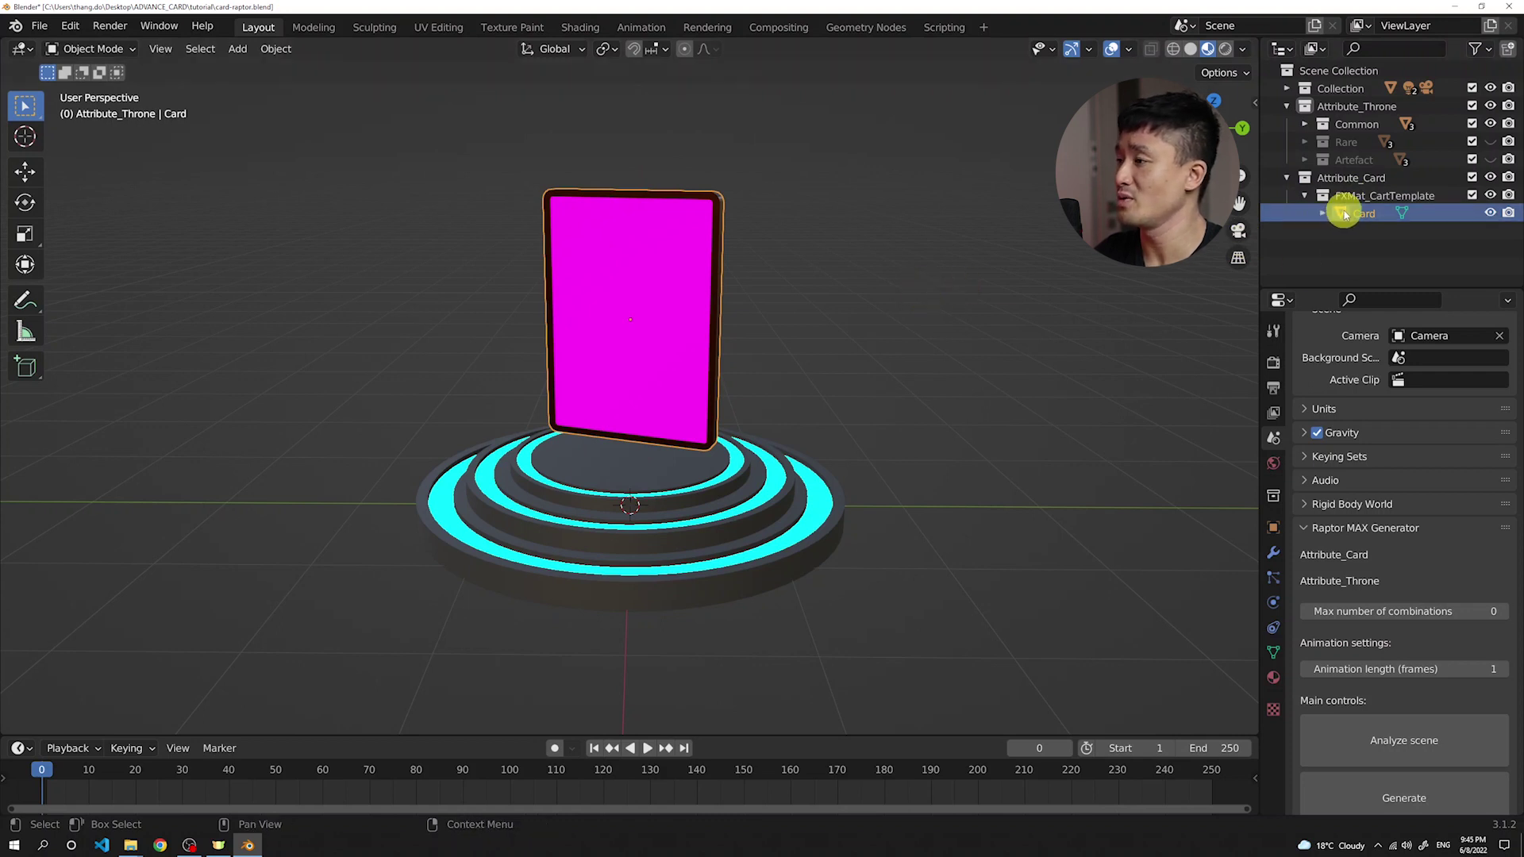
- Review the Card material, scrub to frame 2 for a character image, then show Raptor MAX Generator settings
click(1272, 677)
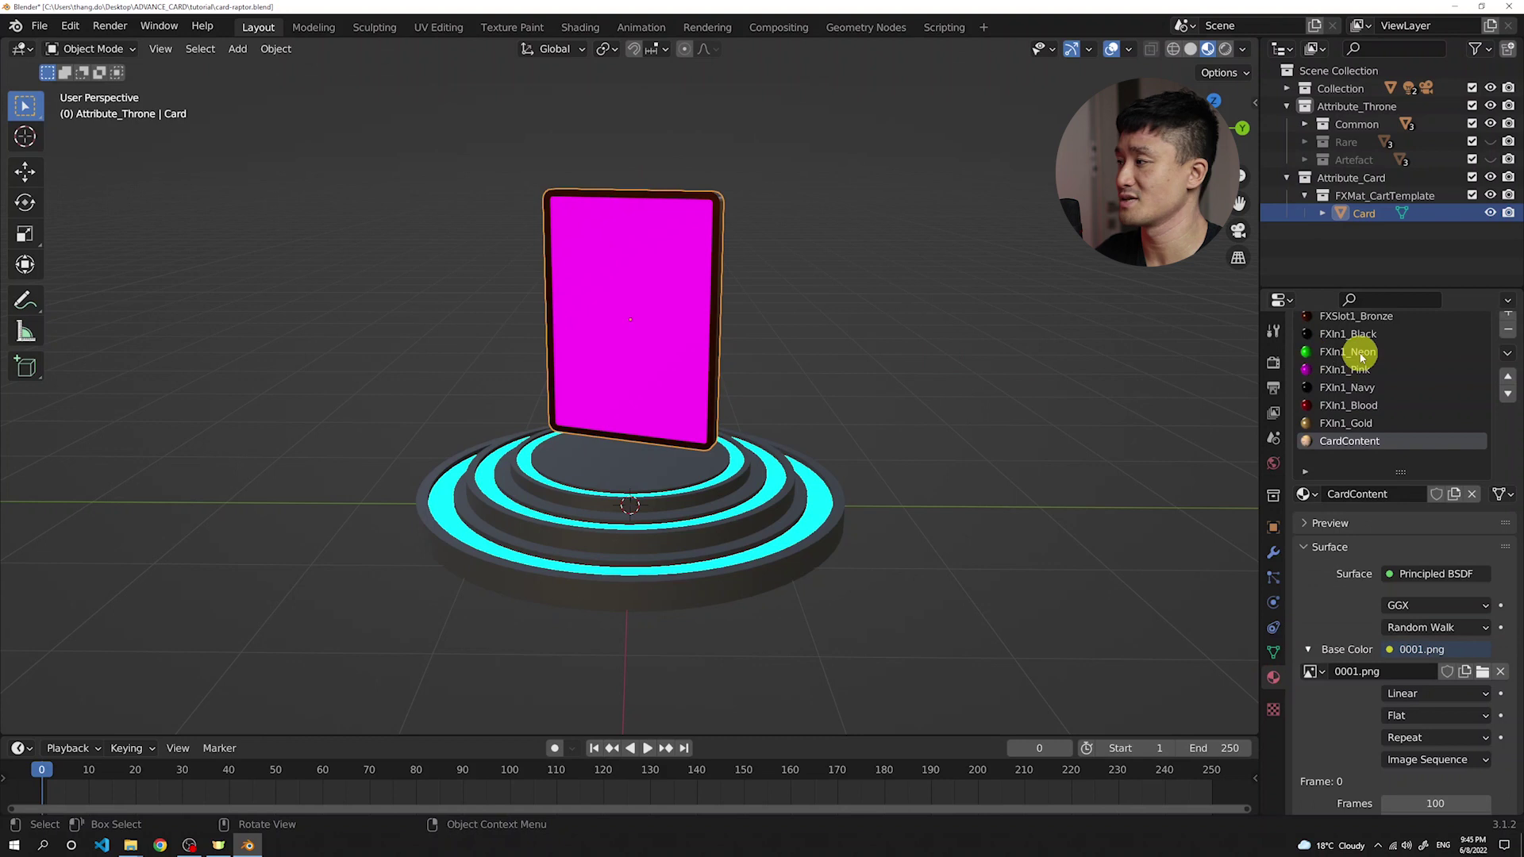
scroll(1353, 353, up, 2)
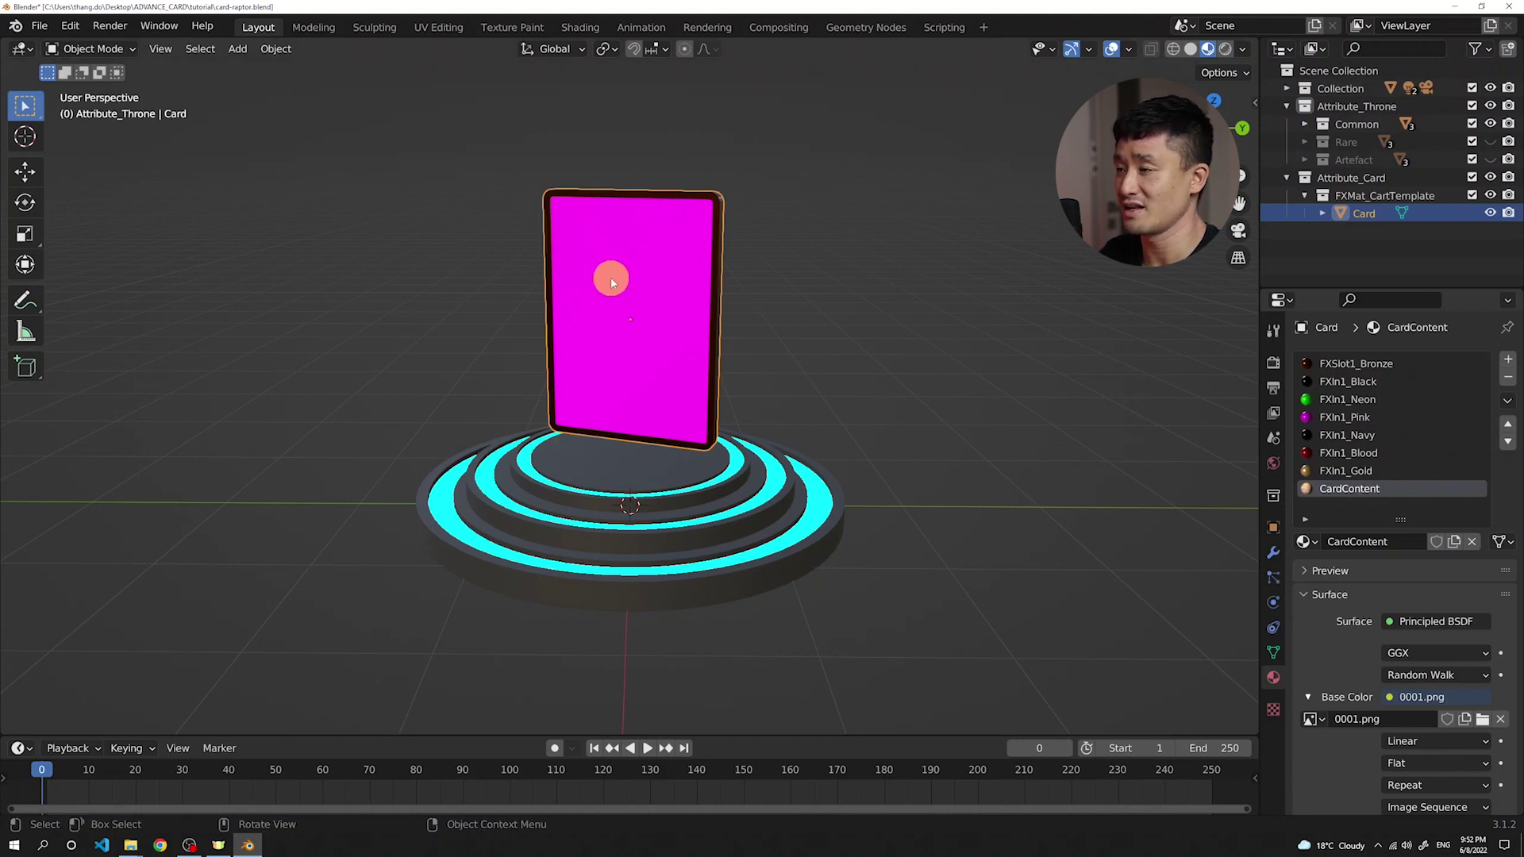
scroll(1399, 552, down, 3)
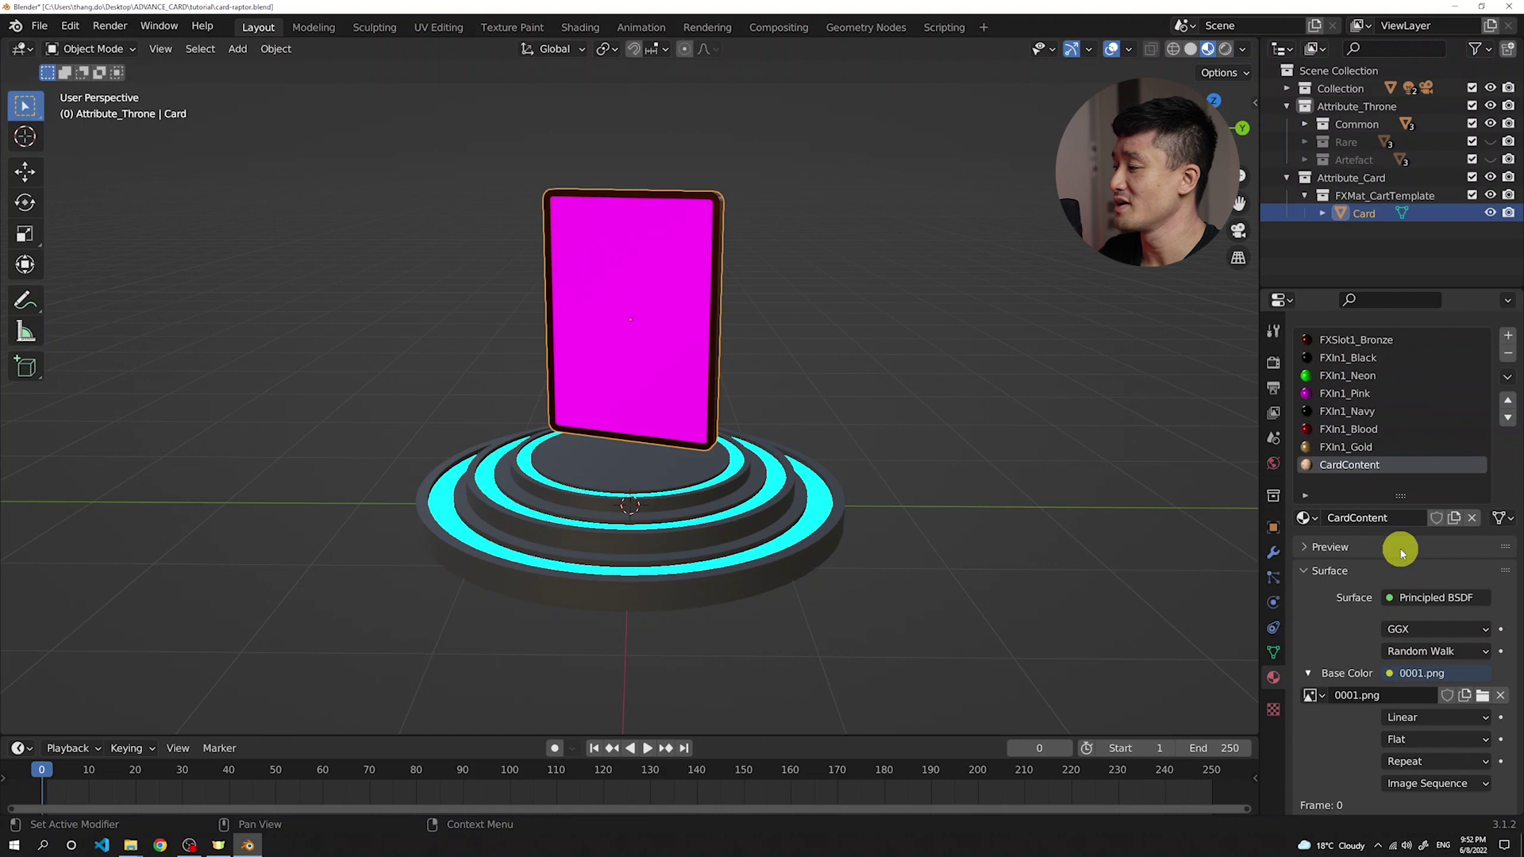
scroll(1389, 576, down, 1)
scroll(1358, 624, down, 1)
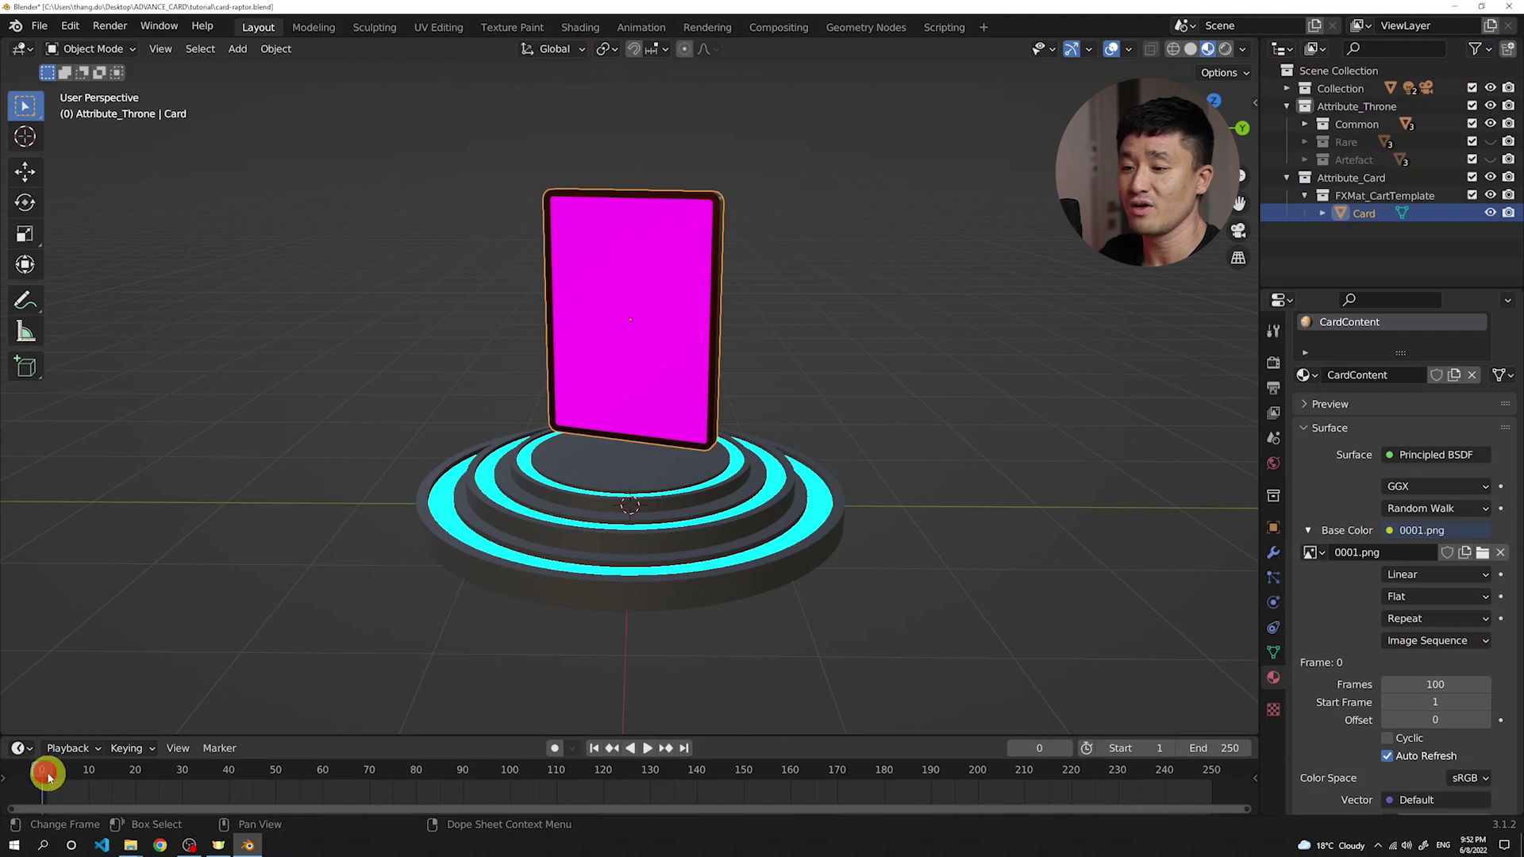
mouse_move(48, 776)
mouse_down()
mouse_move(114, 780)
mouse_move(52, 783)
mouse_up()
click(1273, 437)
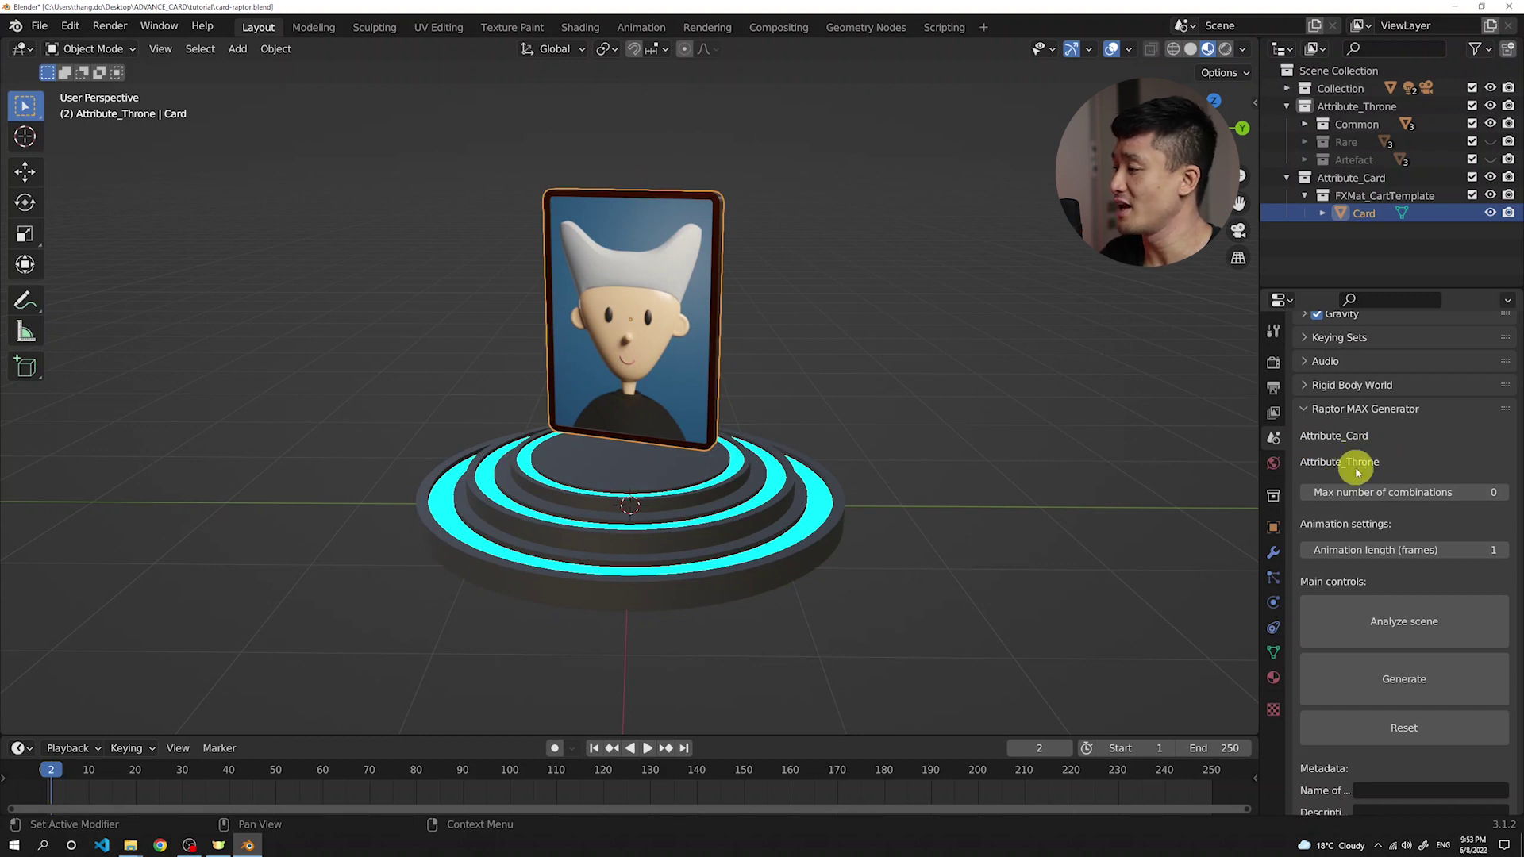
- Analyze the scene to list seven card colours and three thrones, then scroll to Generate
click(1388, 625)
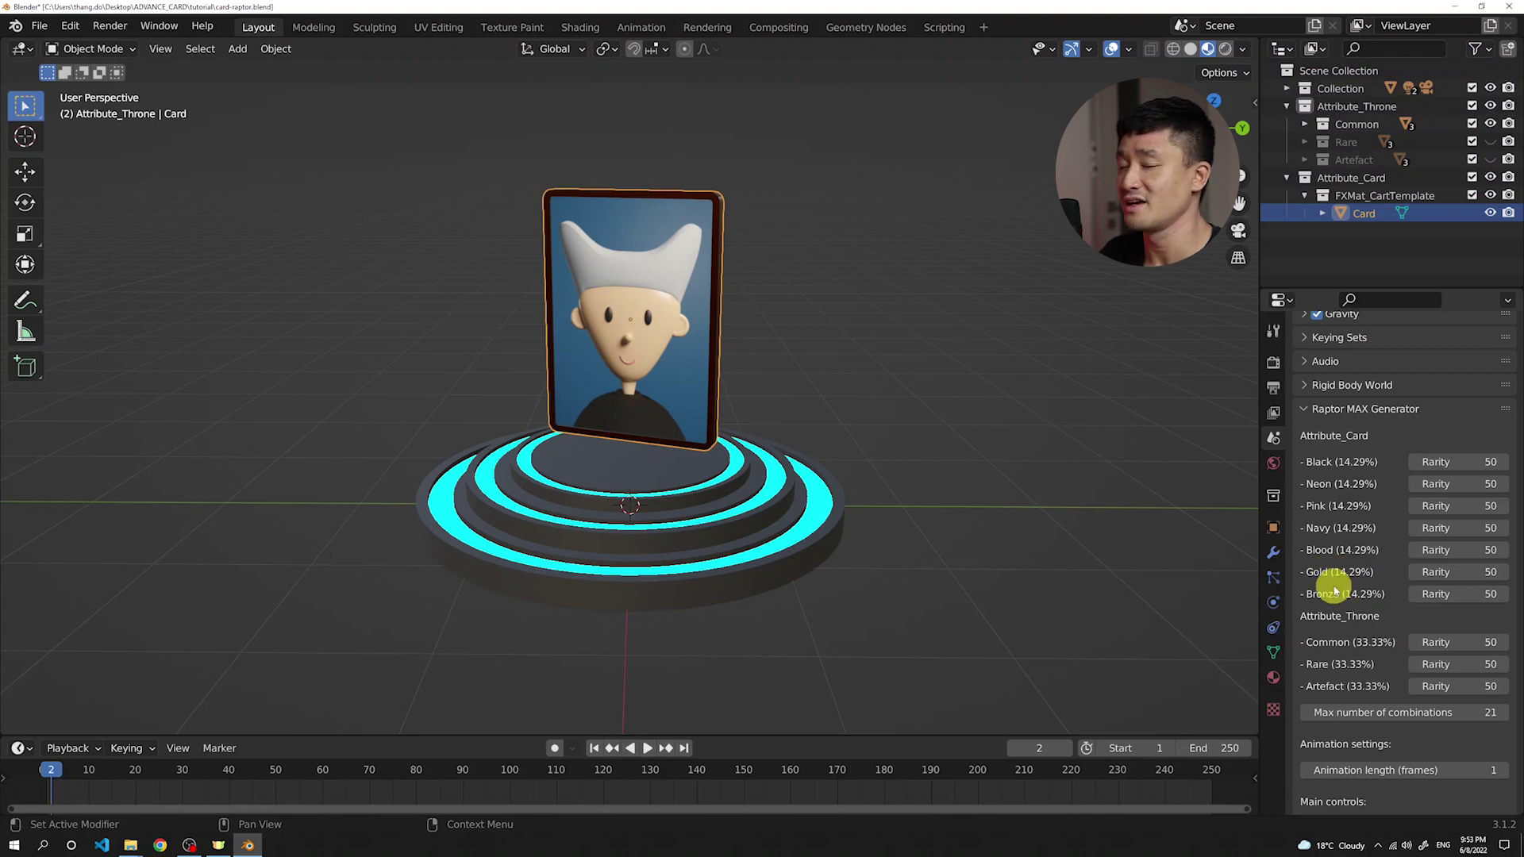
scroll(1335, 589, down, 1)
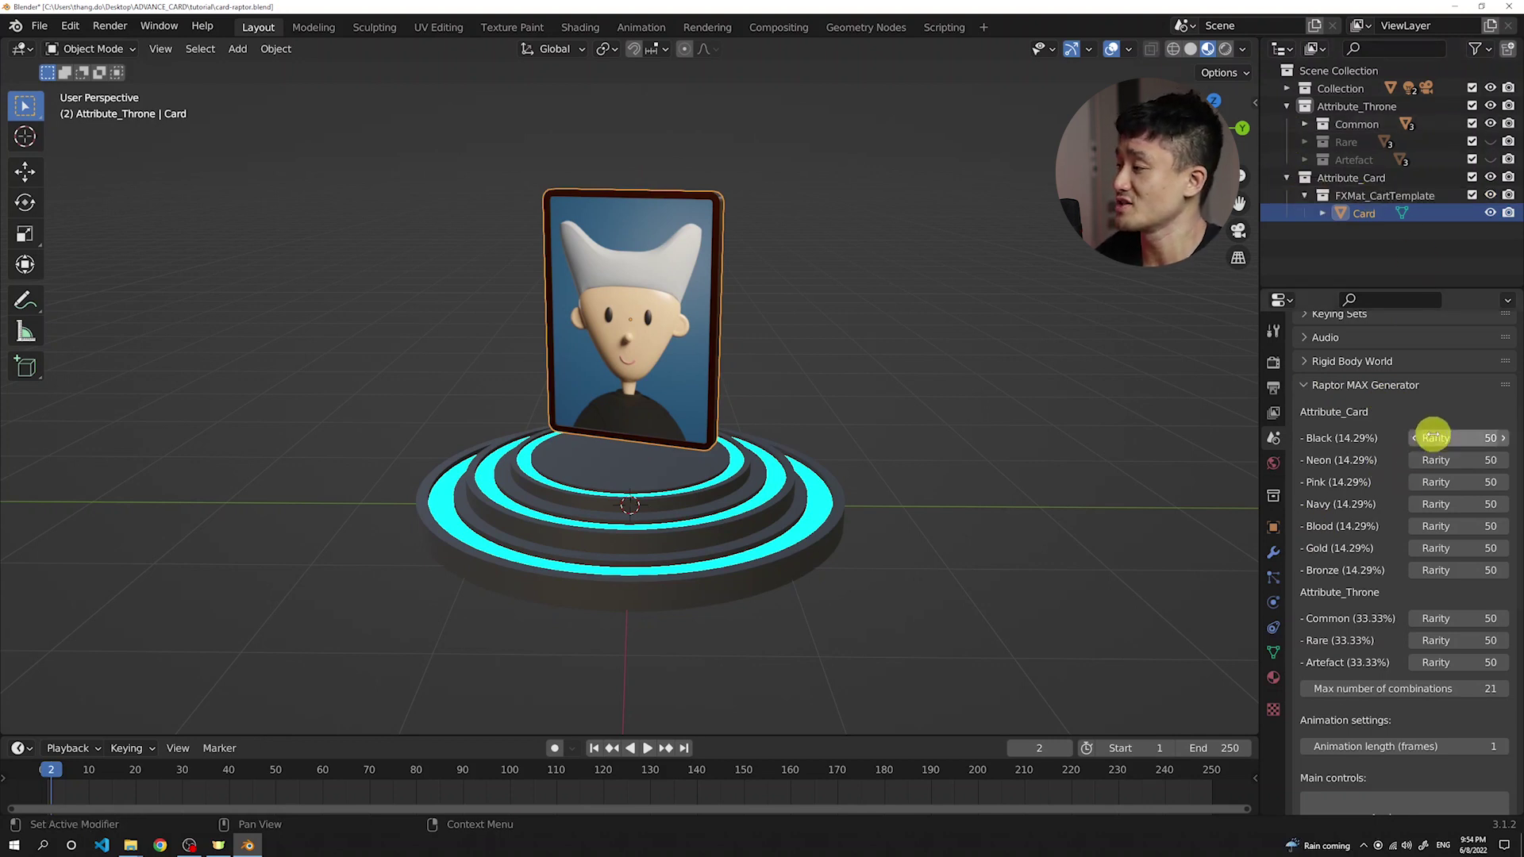
scroll(1441, 557, down, 2)
scroll(1435, 557, down, 2)
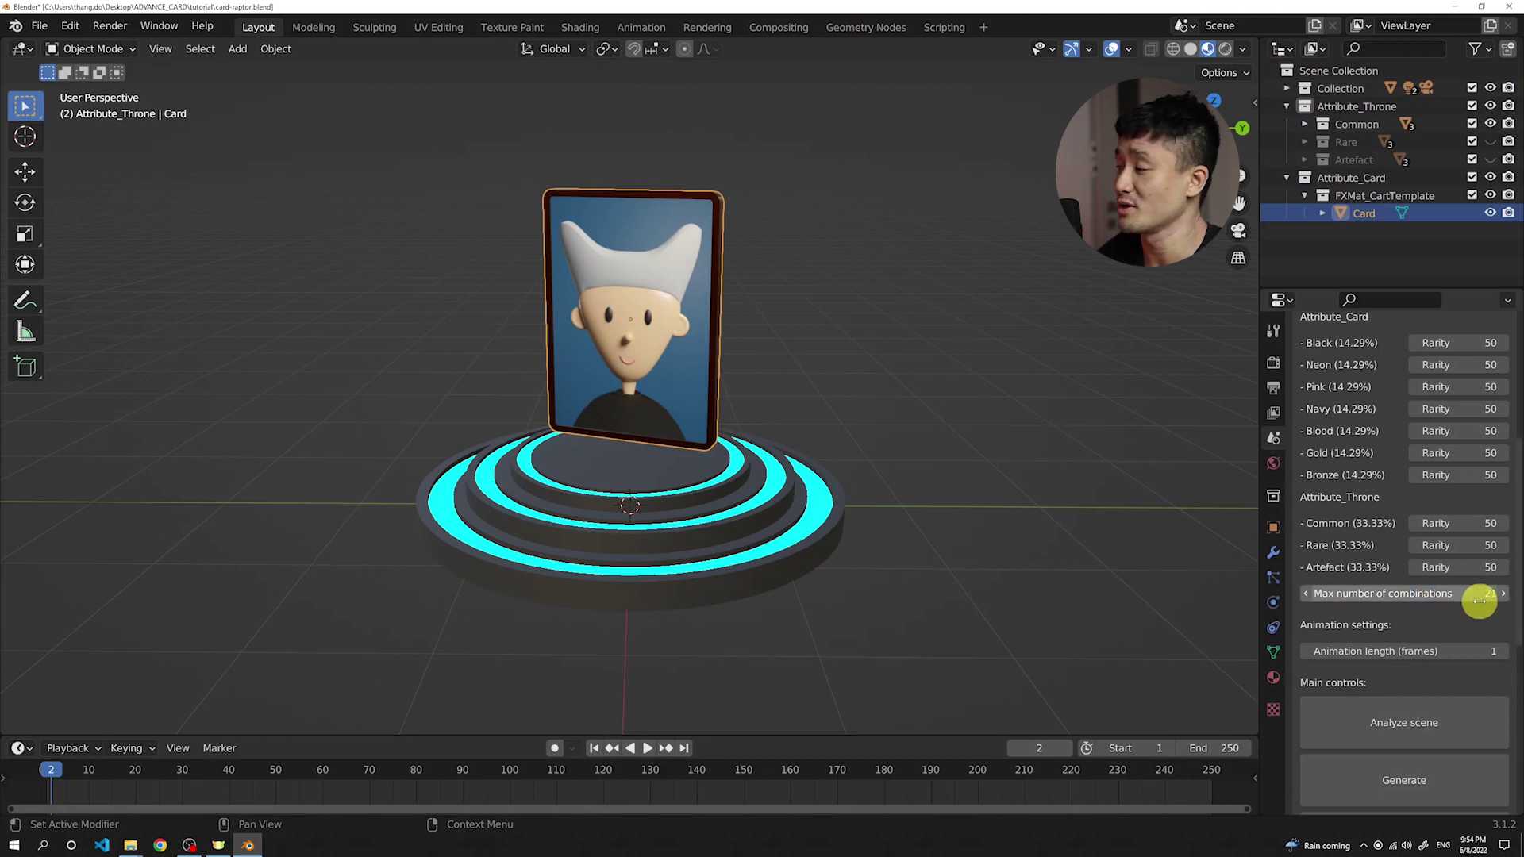
scroll(1473, 599, down, 3)
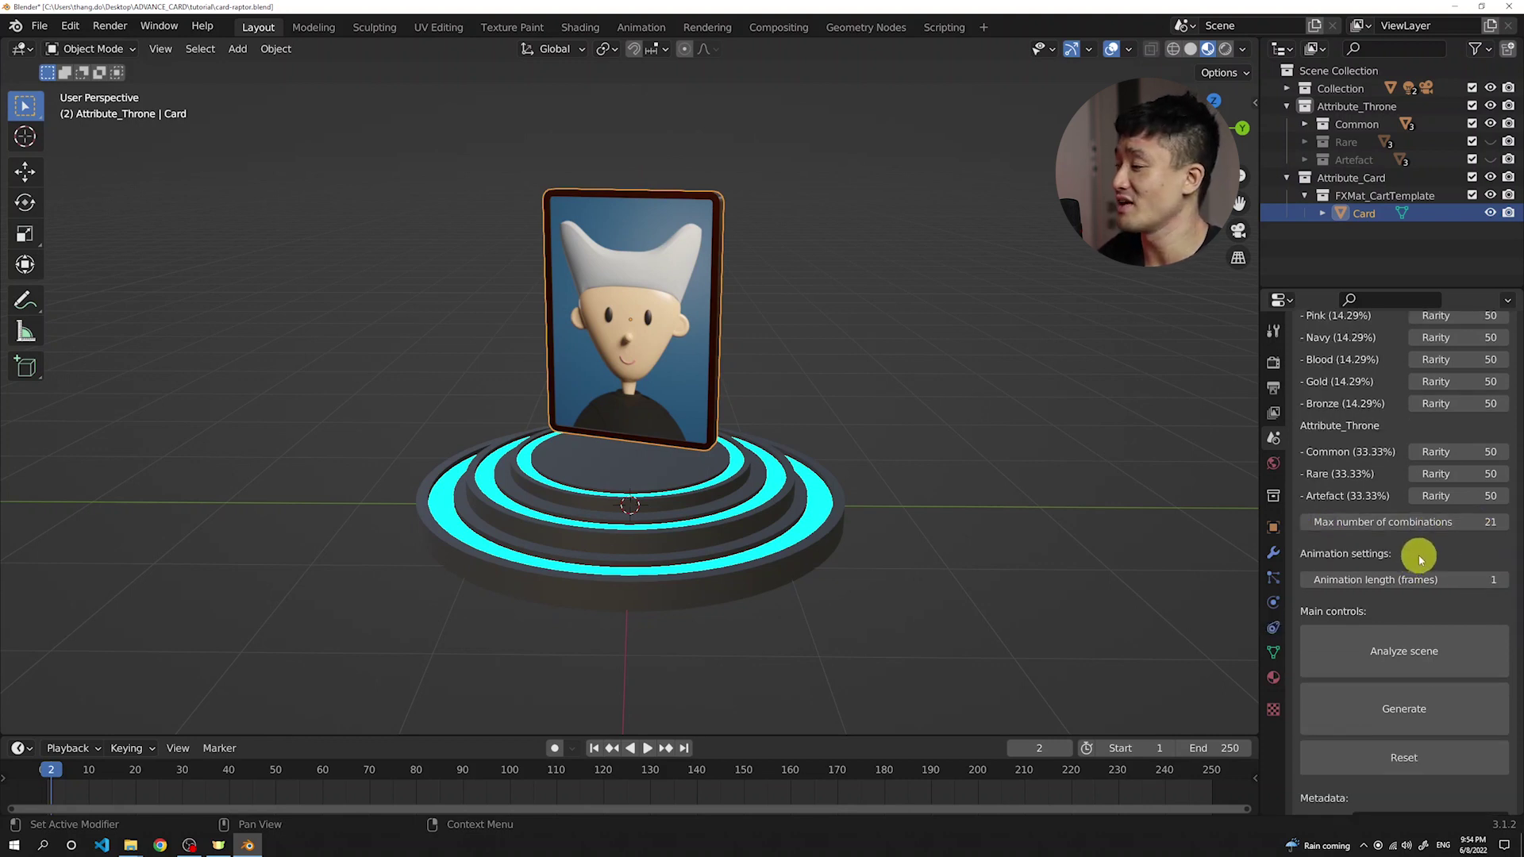
scroll(1411, 675, down, 1)
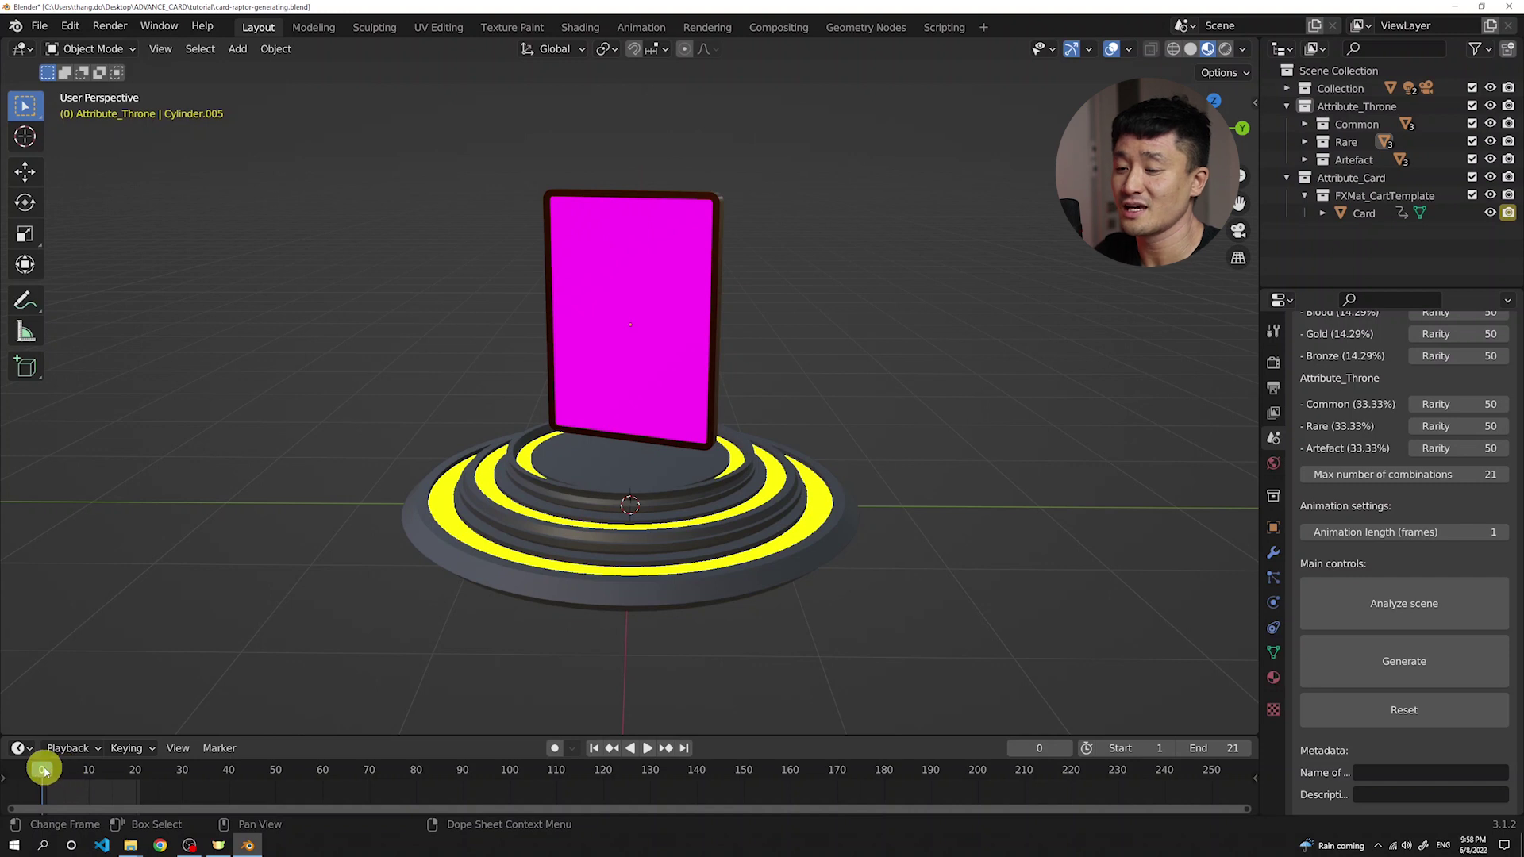
- Step to frame 1 and Custom Render all 21 combinations as numbered PNGs in the collection folder
drag(46, 771, 98, 771)
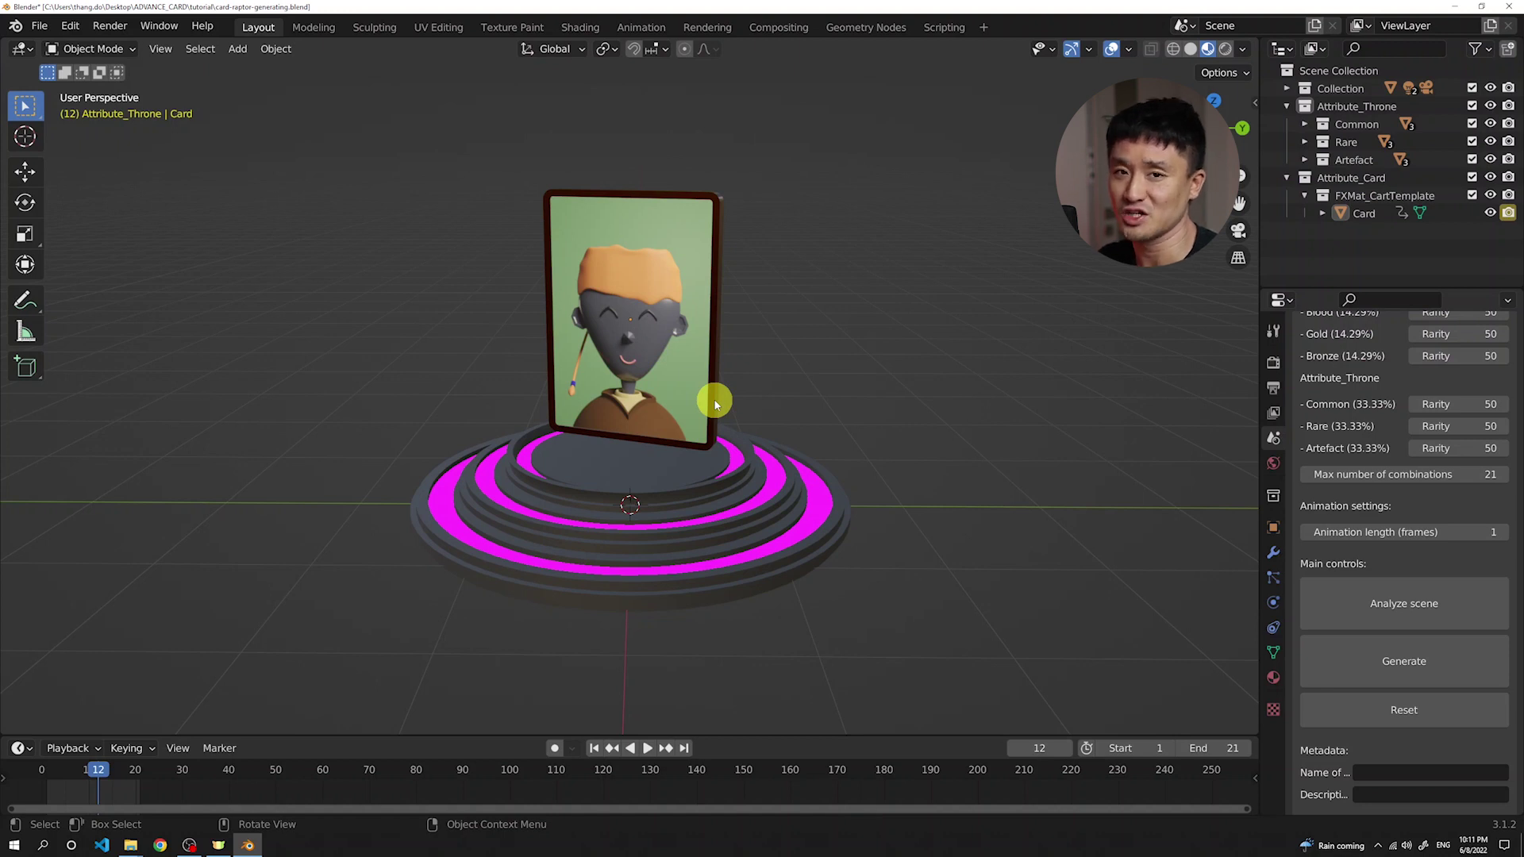
scroll(1394, 595, down, 8)
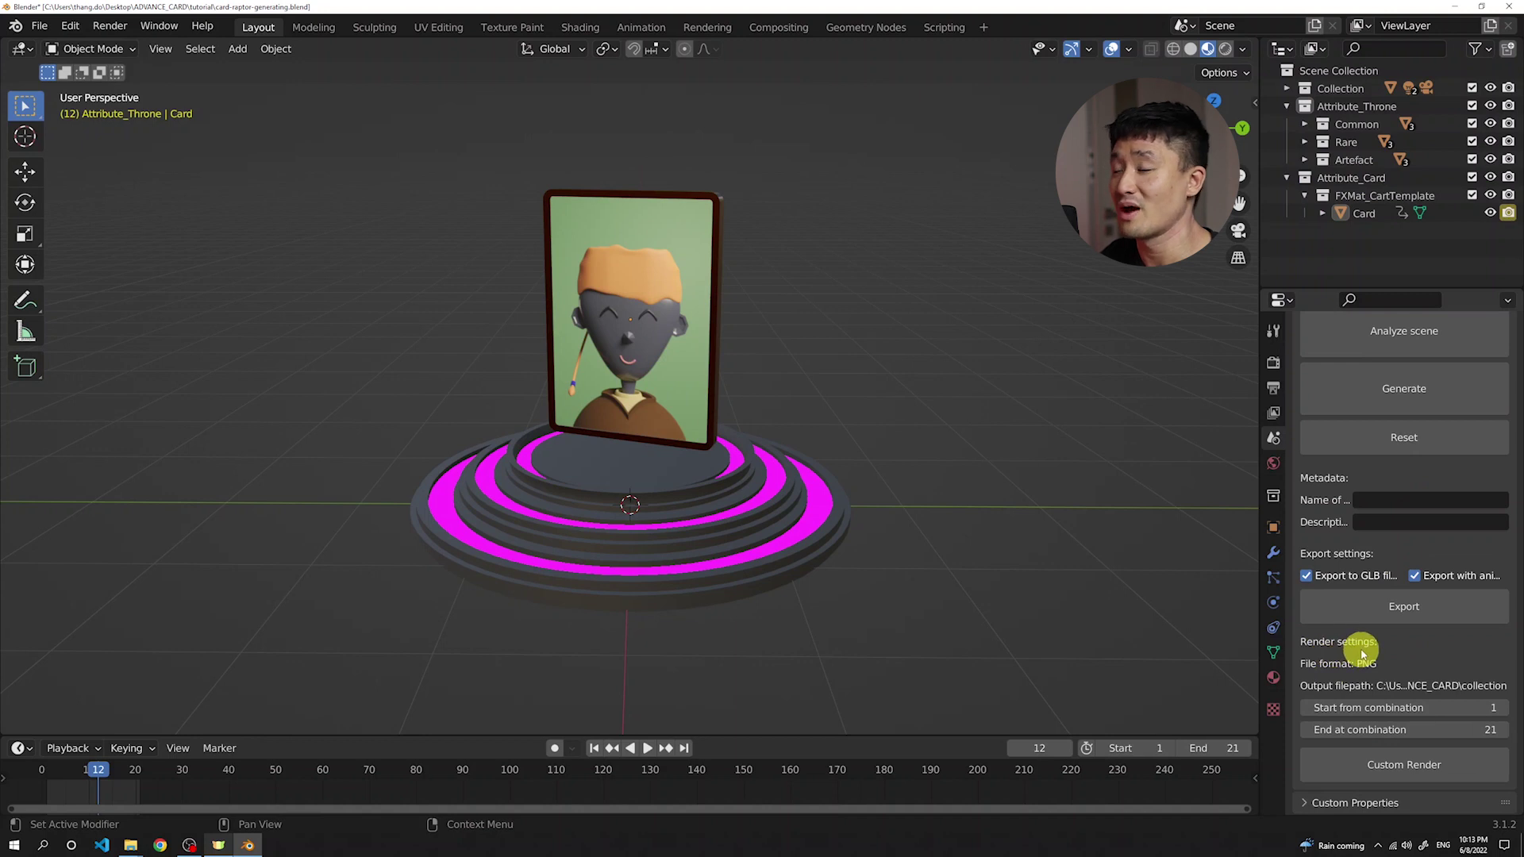
click(1372, 767)
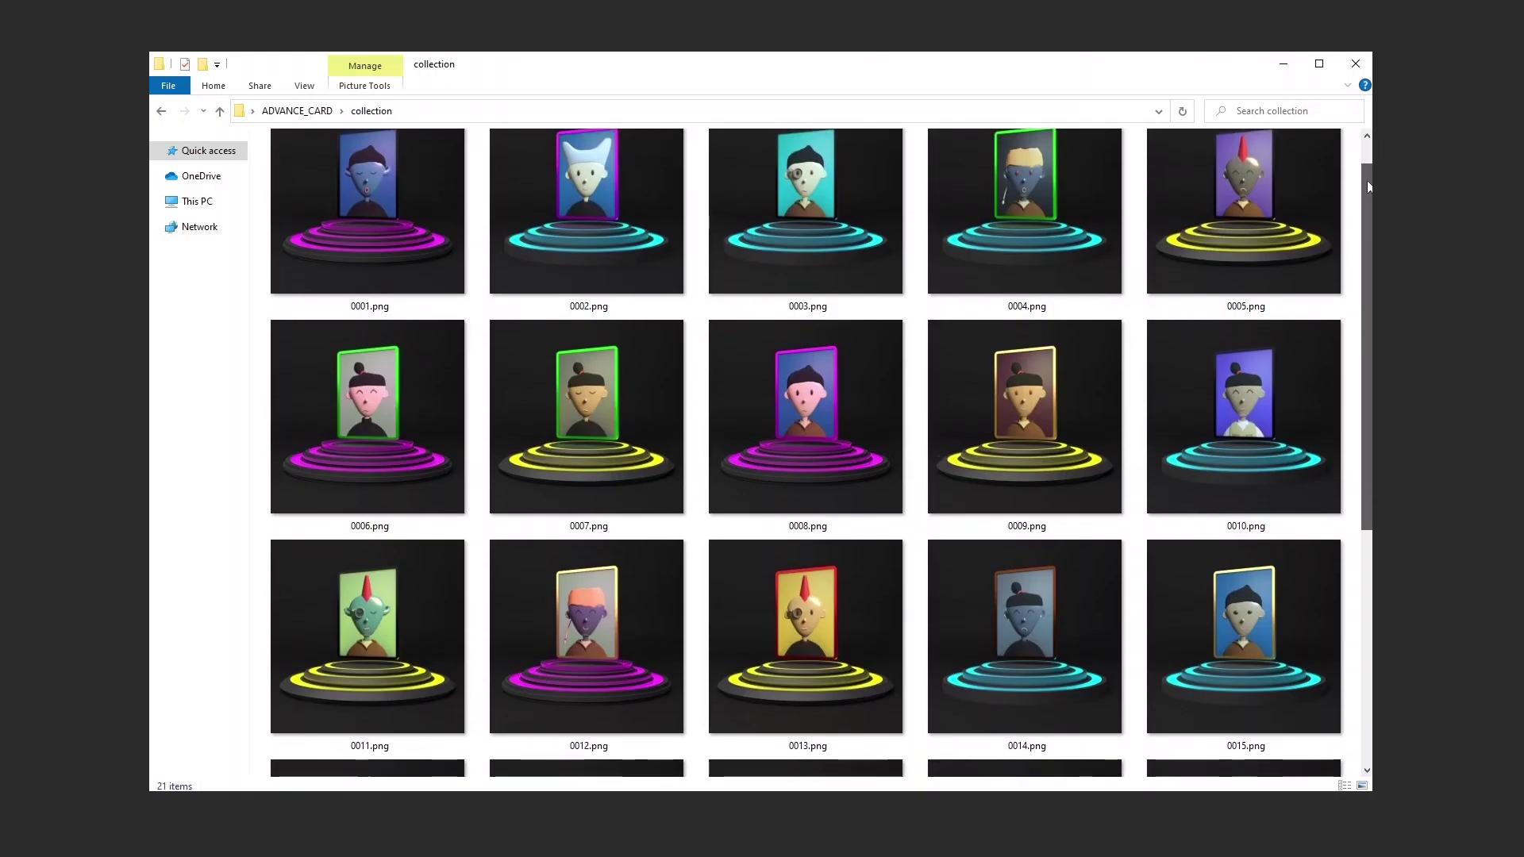
drag(1366, 181, 1368, 269)
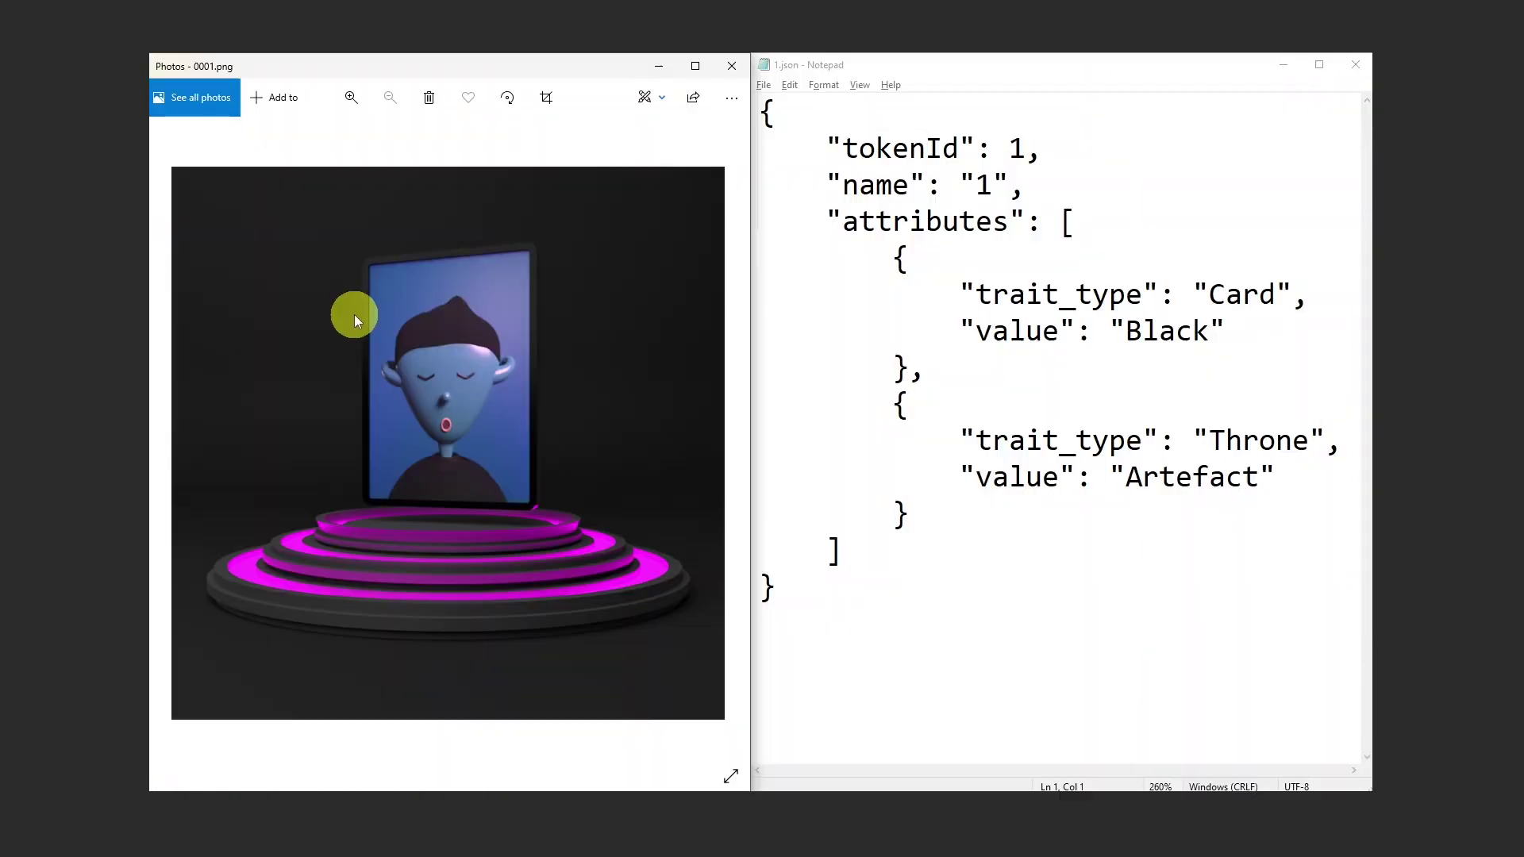